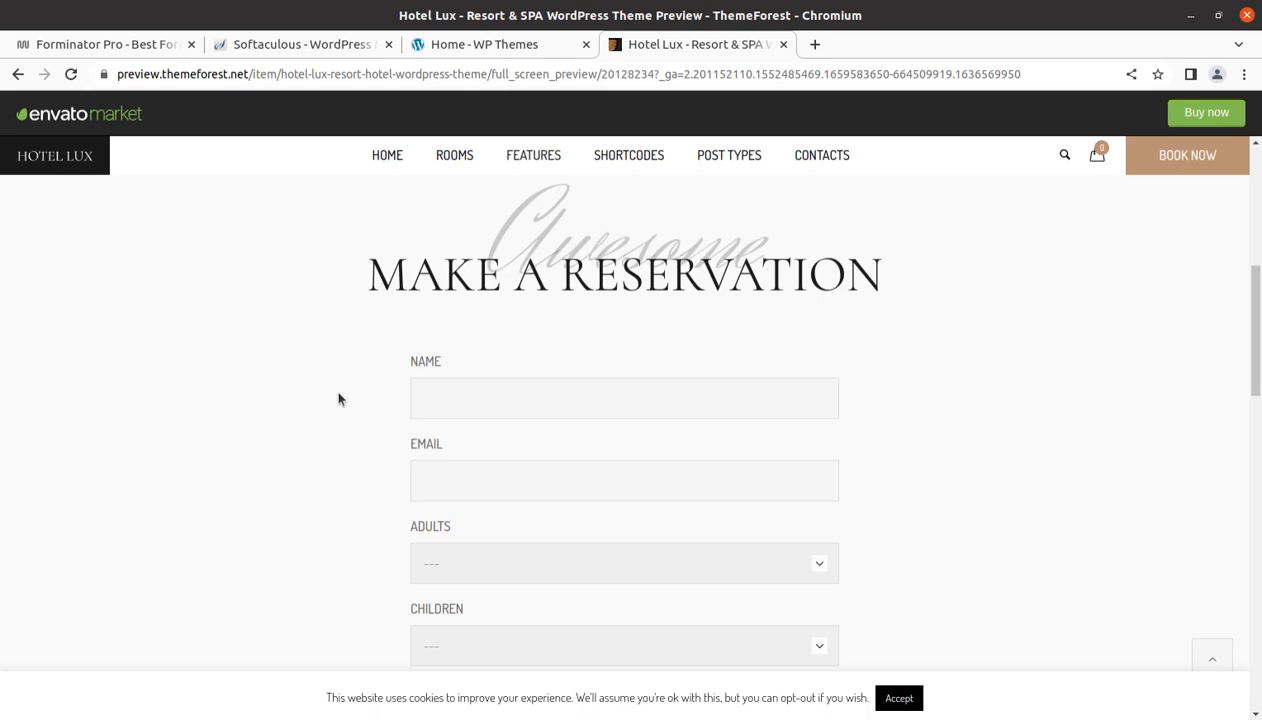
Review all fields of the Make a Reservation form in the Hotel Lux theme preview
scroll(358, 437, down, 2)
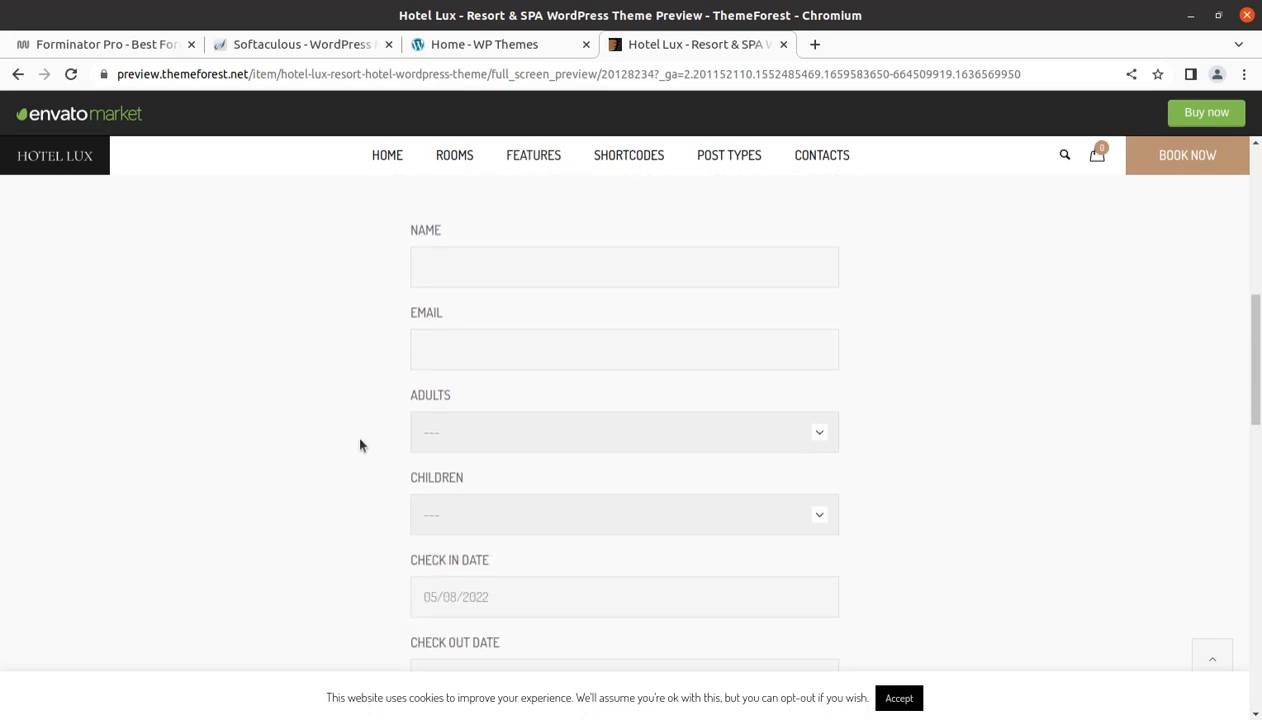
scroll(360, 440, down, 2)
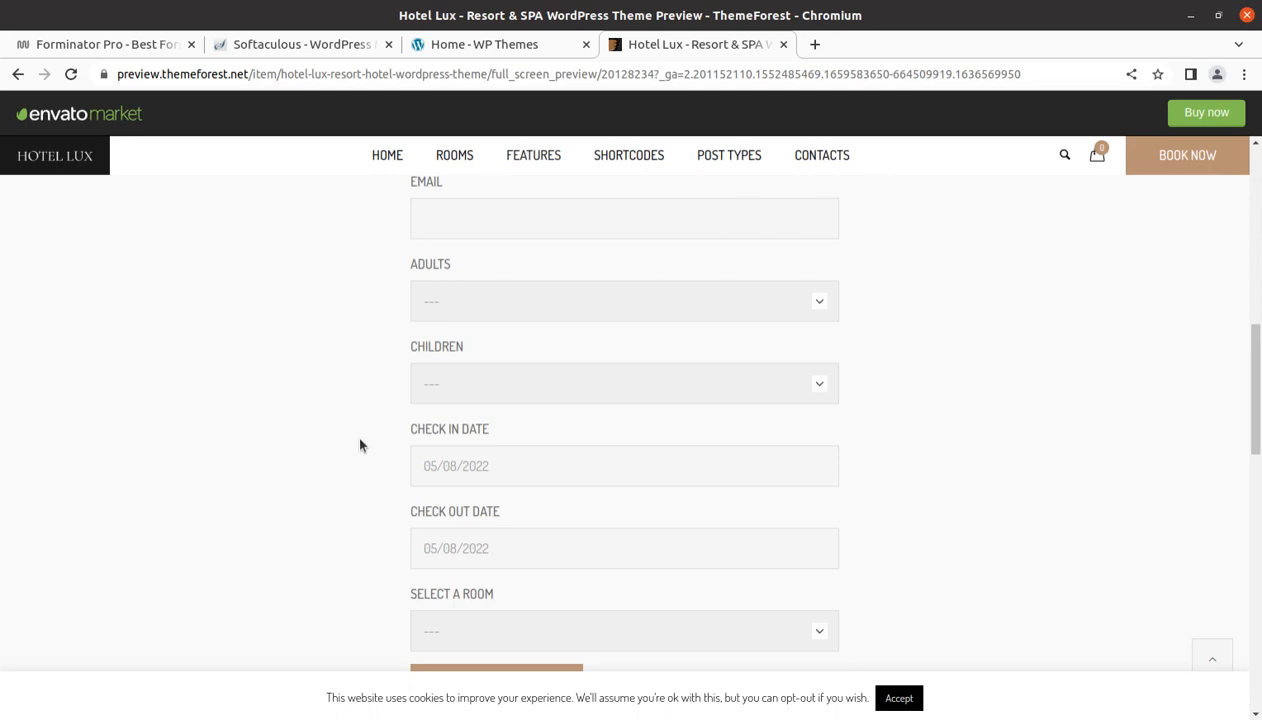
scroll(323, 487, up, 3)
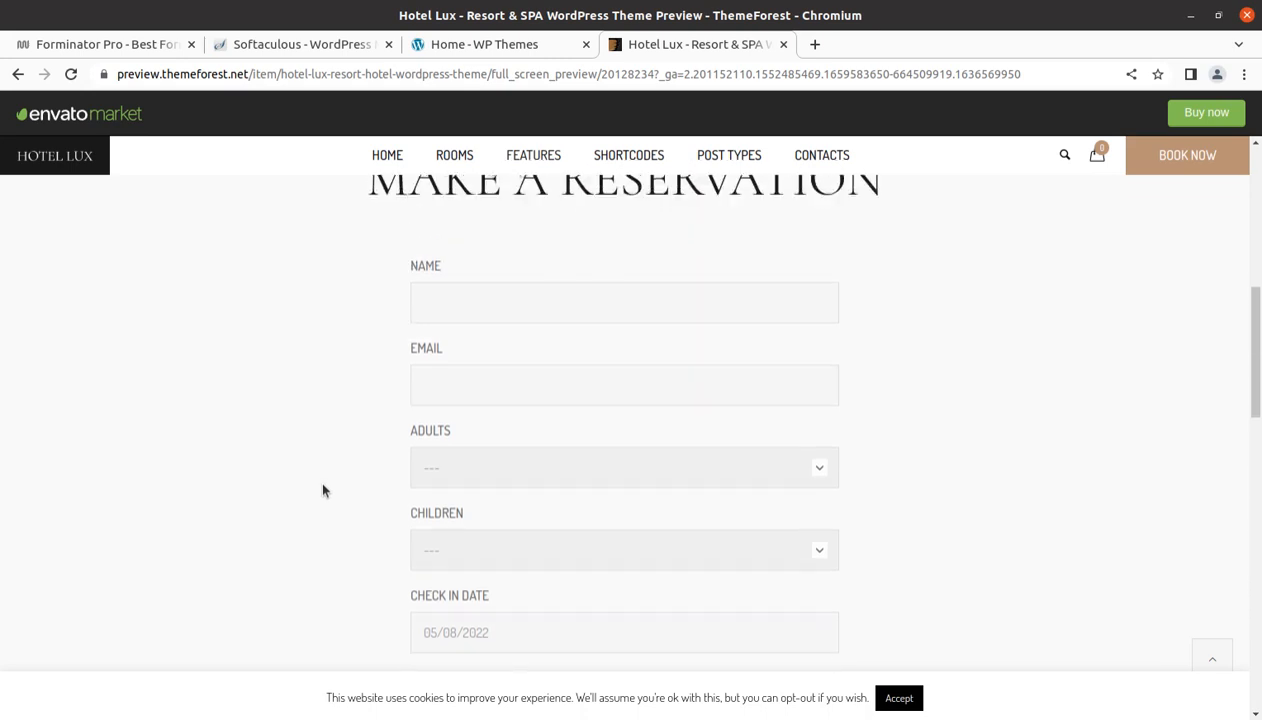
scroll(323, 487, up, 2)
scroll(321, 490, down, 2)
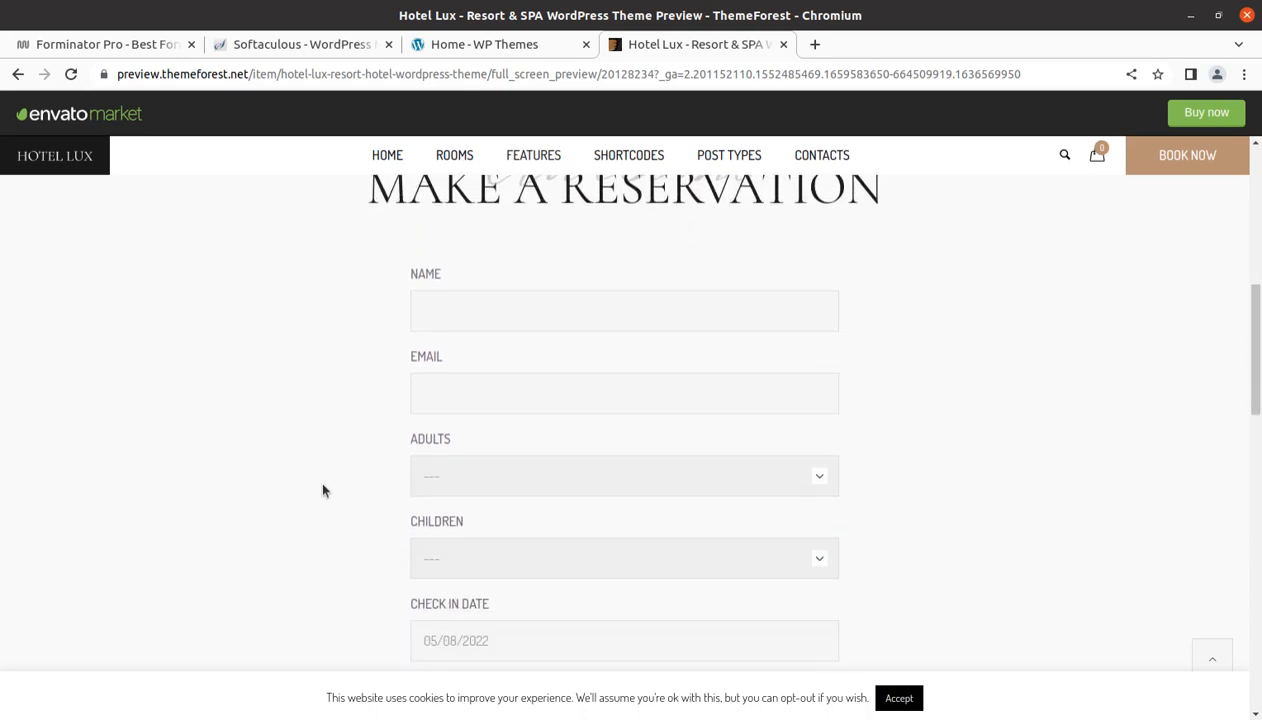
scroll(334, 422, down, 1)
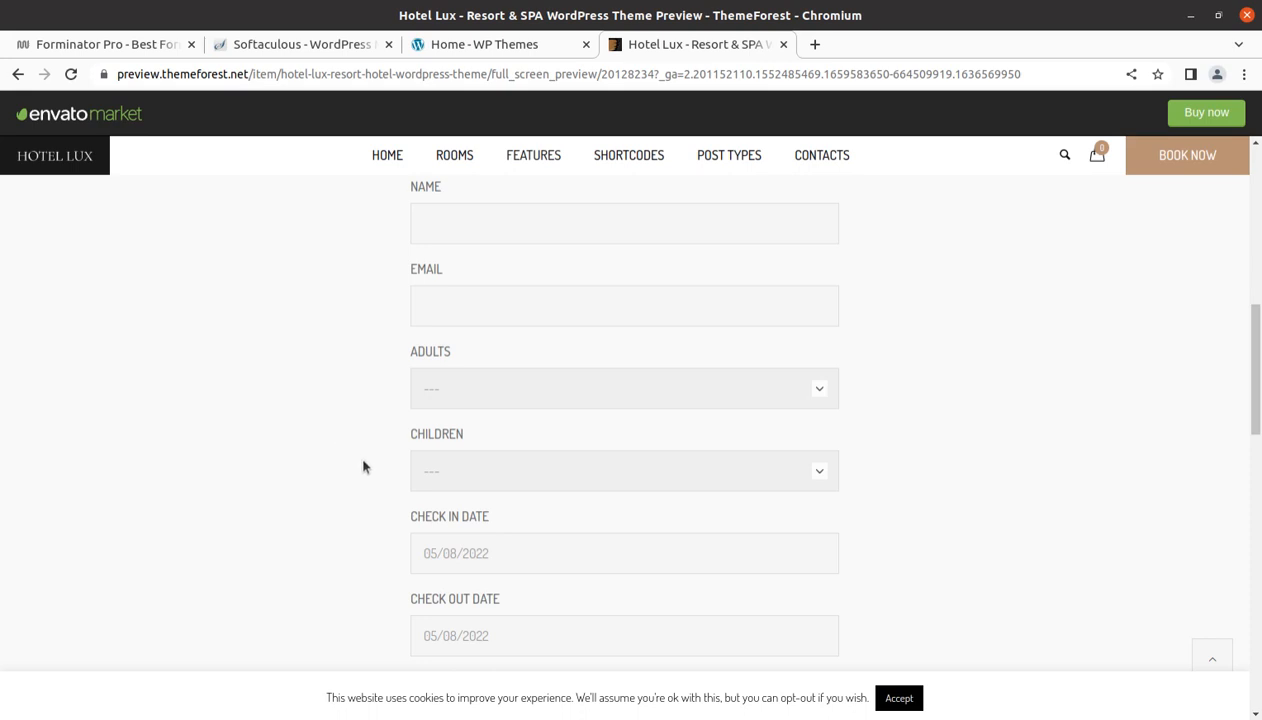
scroll(360, 466, down, 3)
scroll(360, 469, up, 1)
scroll(360, 469, up, 3)
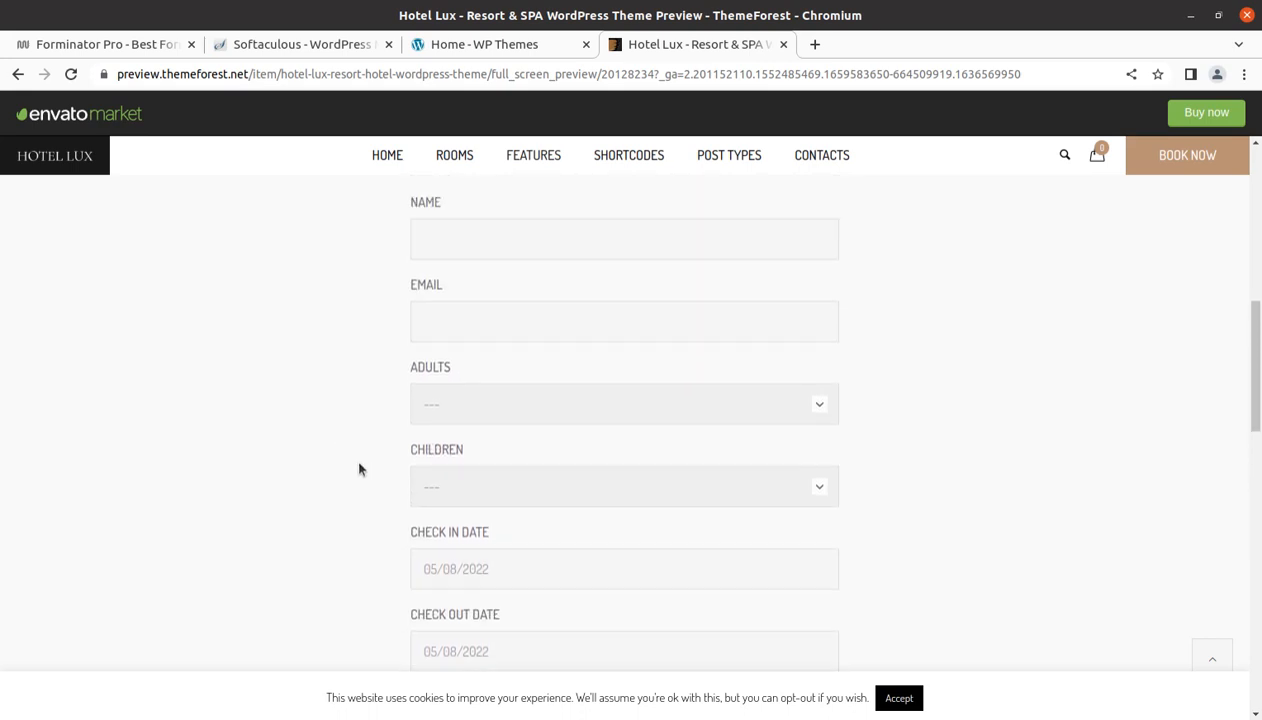
scroll(360, 469, down, 3)
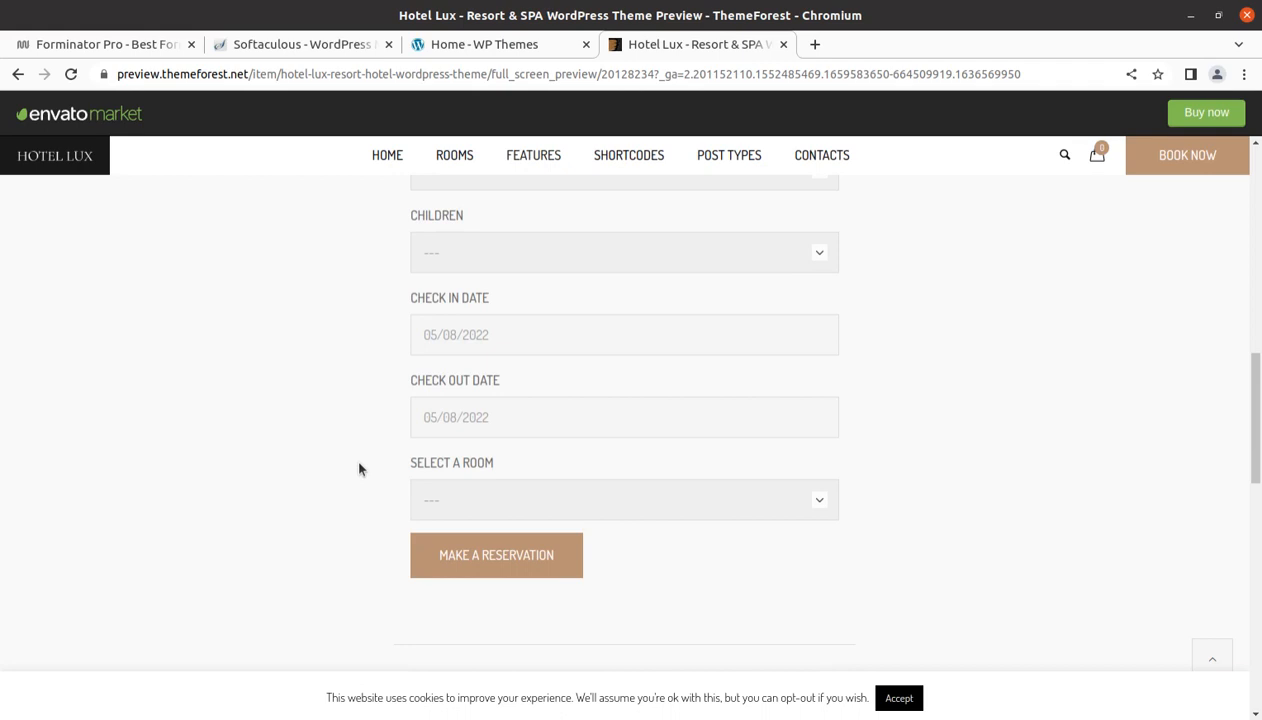
Follow the WP Themes site's Book Now link, check the reservation form it leads to, and return to the site's home page
click(494, 45)
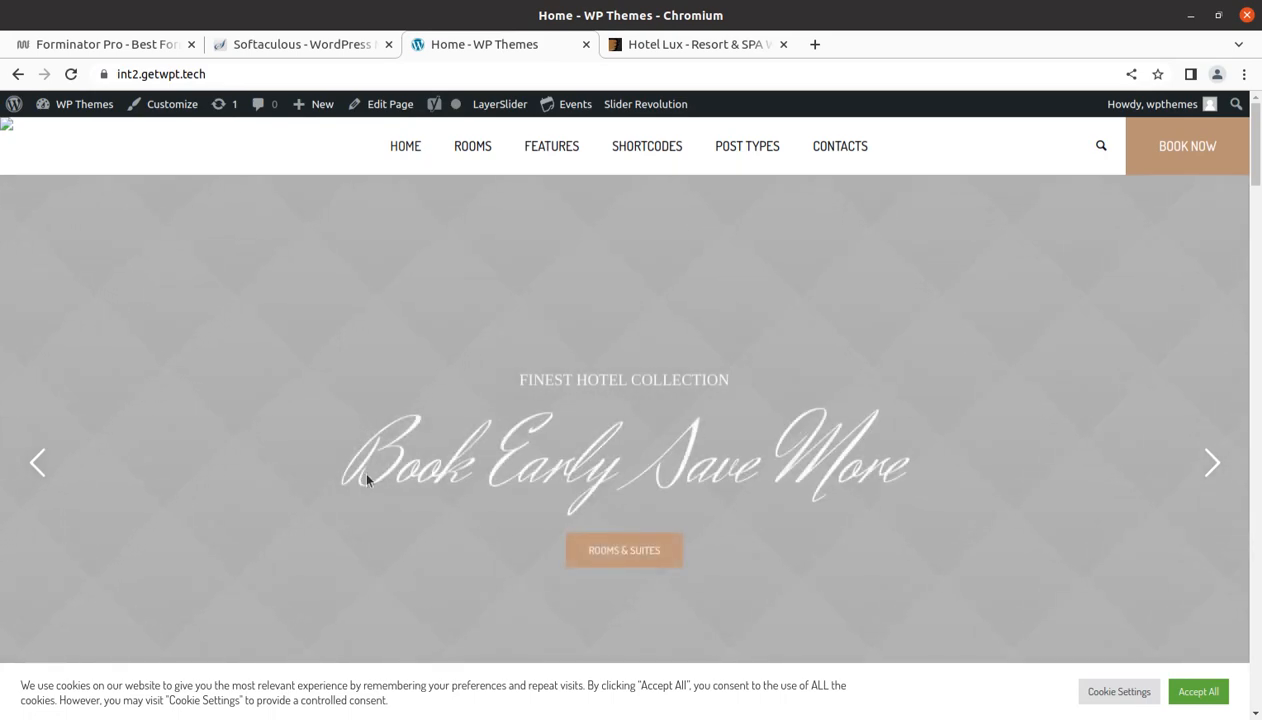
click(1167, 162)
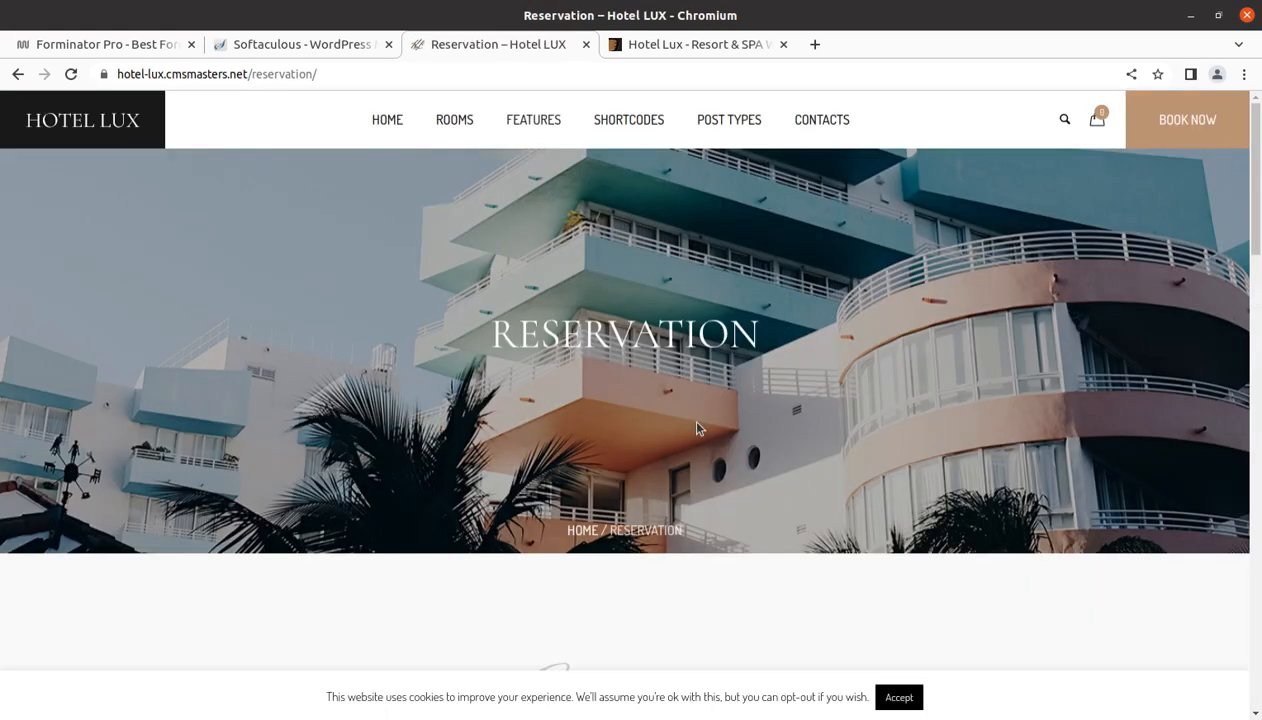
scroll(686, 466, down, 3)
scroll(693, 474, down, 3)
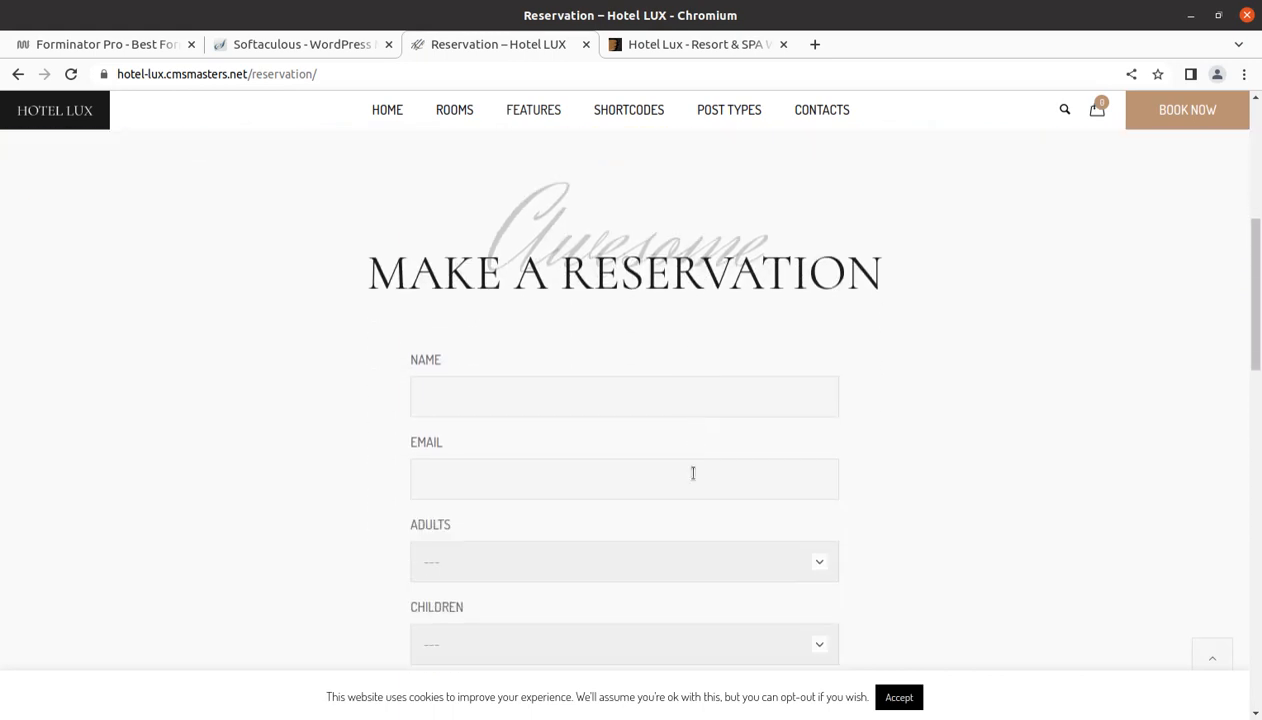
click(18, 76)
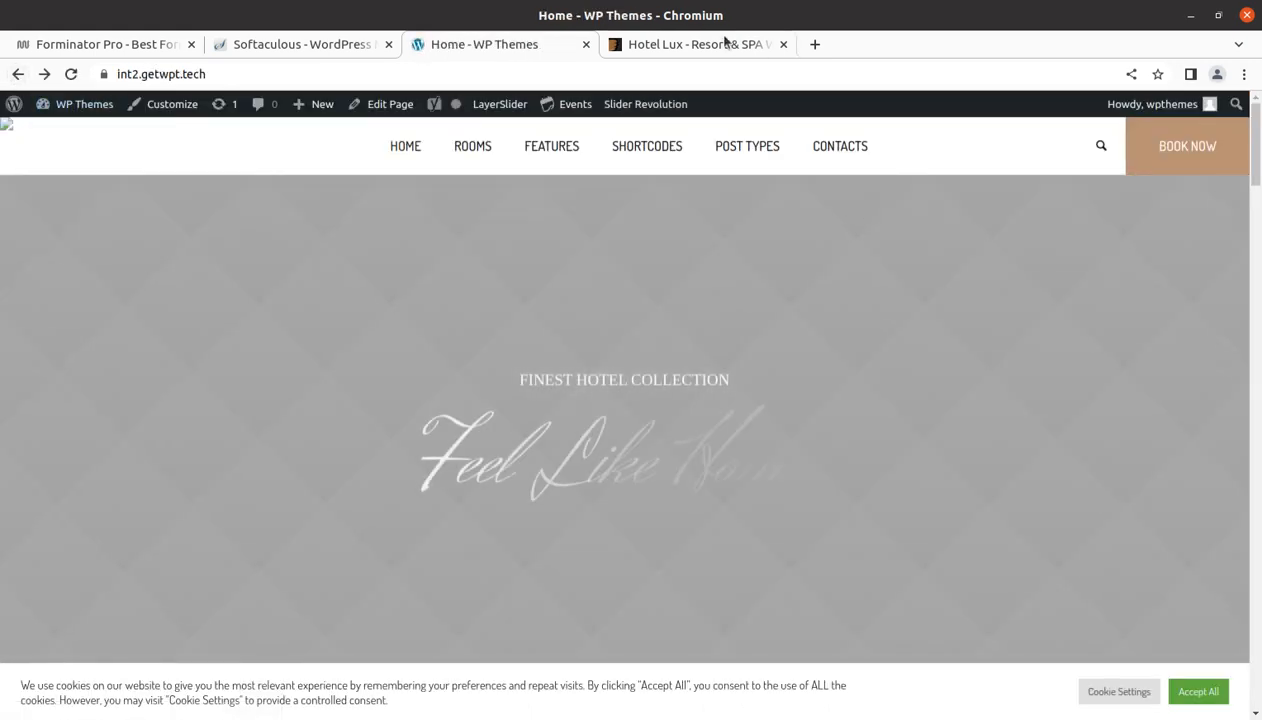
Compare the reservation page of the Hotel Lux preview with the Reservation page of the WP Themes site
click(727, 44)
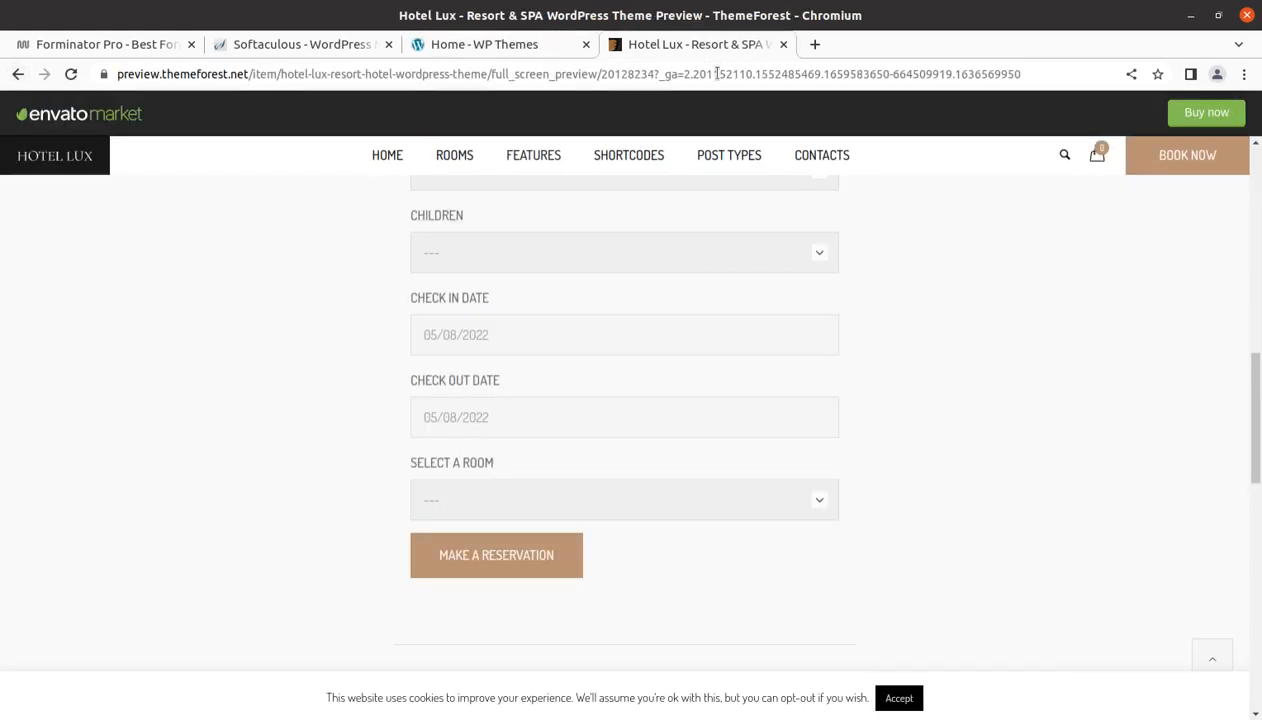
scroll(868, 411, up, 8)
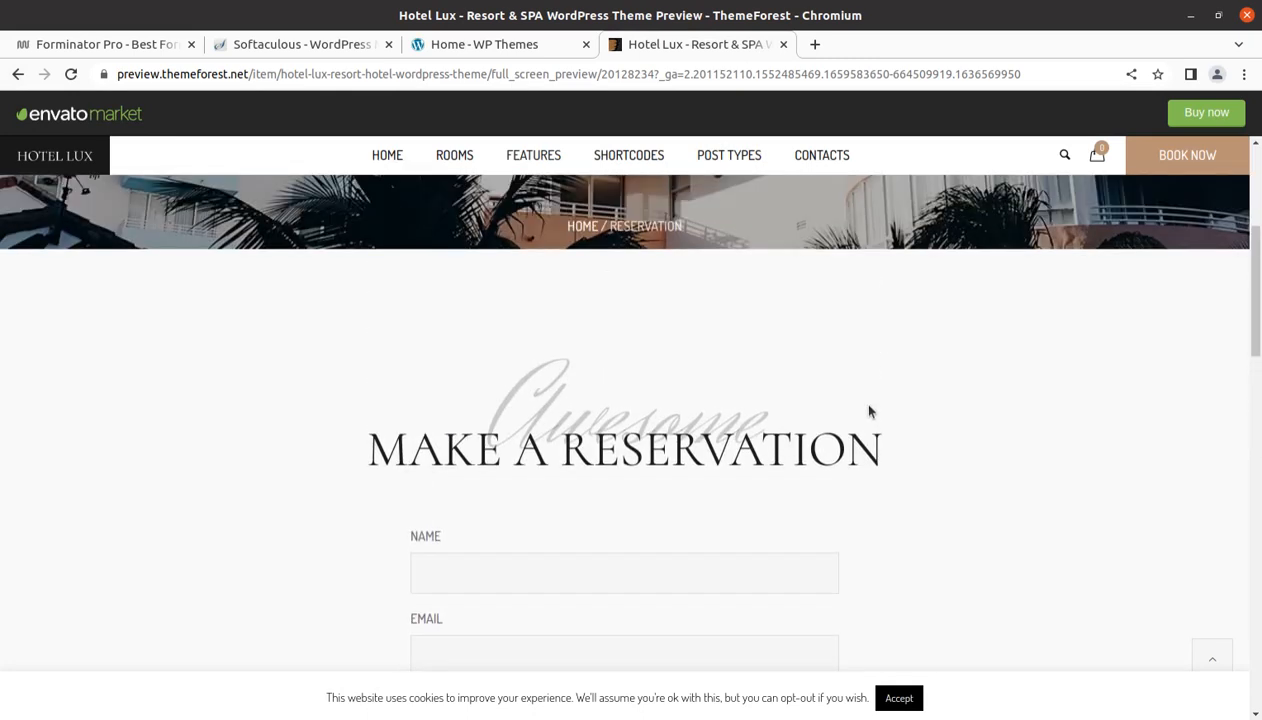
click(497, 48)
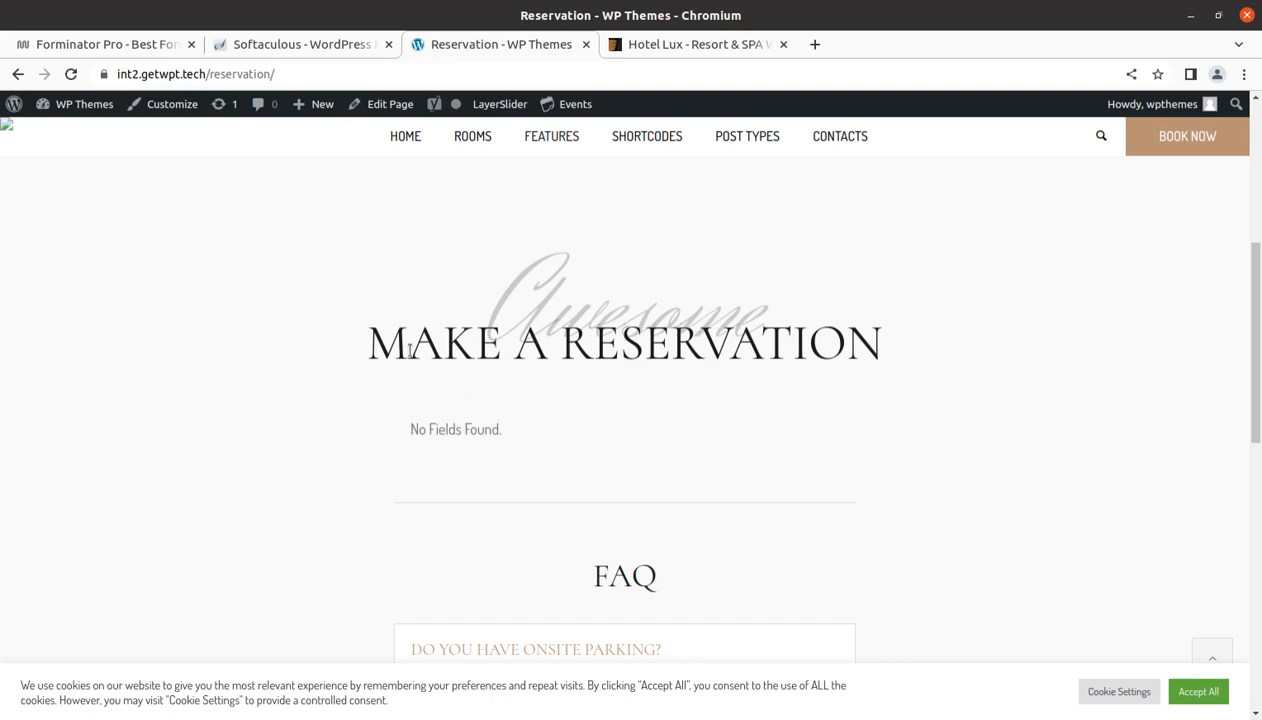
Examine the Hotel Lux preview's guest fields and the calendar of its Check In Date field
click(688, 47)
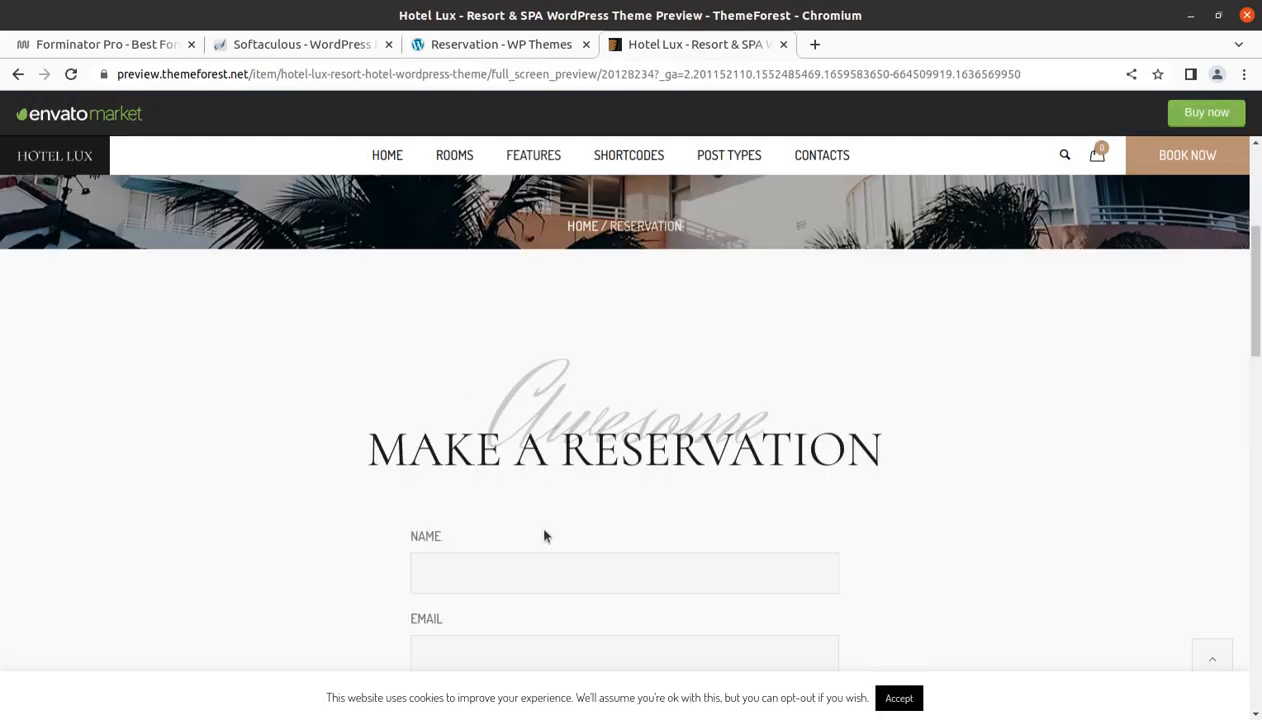
scroll(543, 530, down, 3)
scroll(543, 530, down, 2)
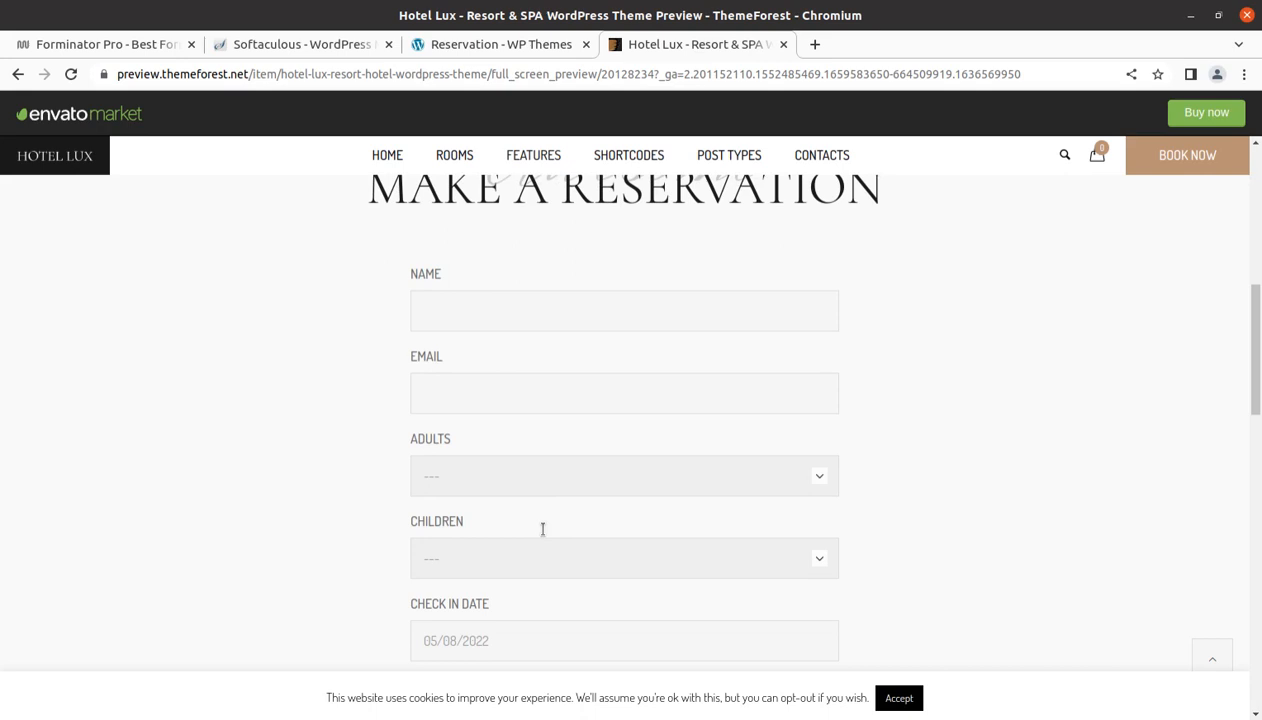
scroll(555, 495, down, 3)
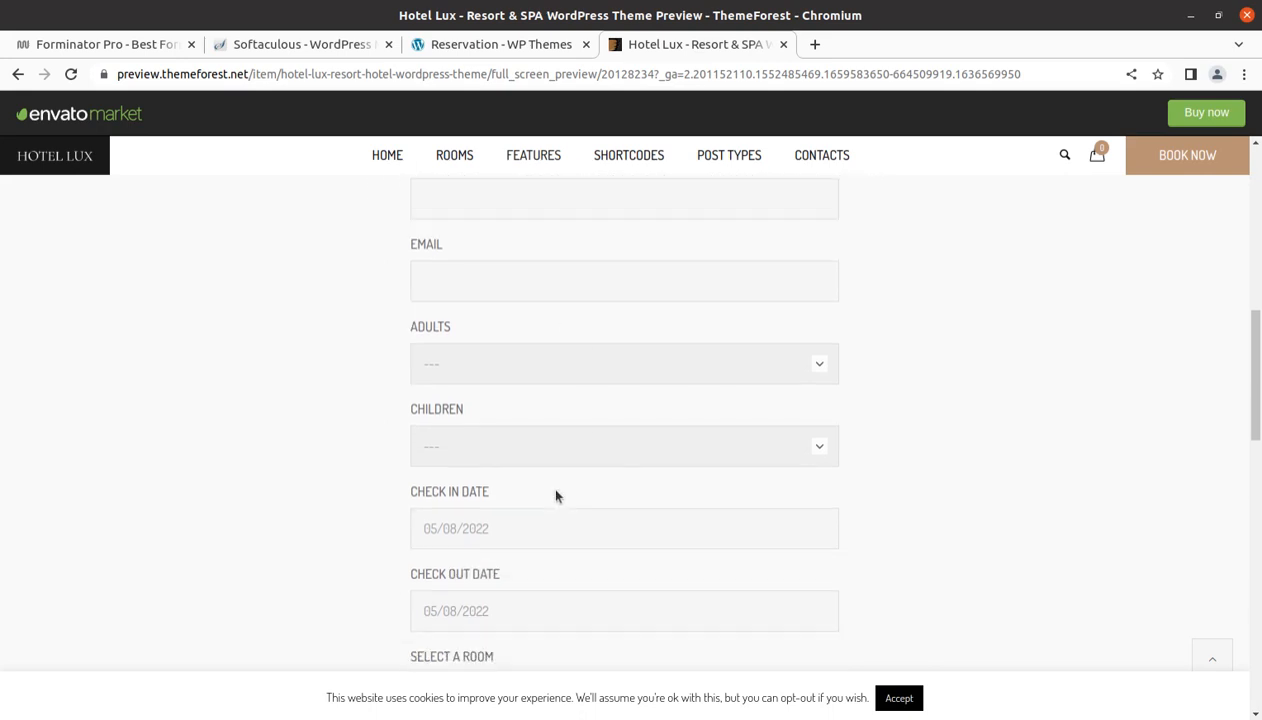
click(585, 515)
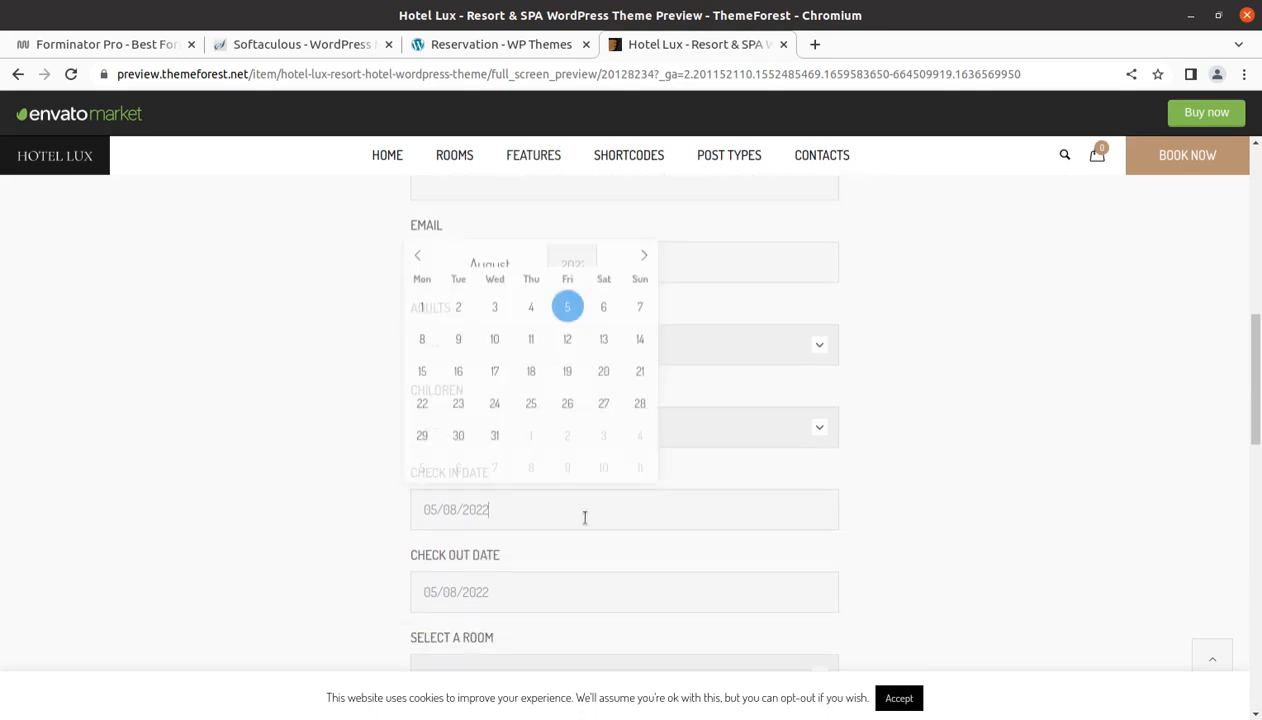
click(965, 366)
Examine the Check Out Date calendar and the Select a Room options in the preview's reservation form
scroll(568, 527, down, 4)
click(510, 417)
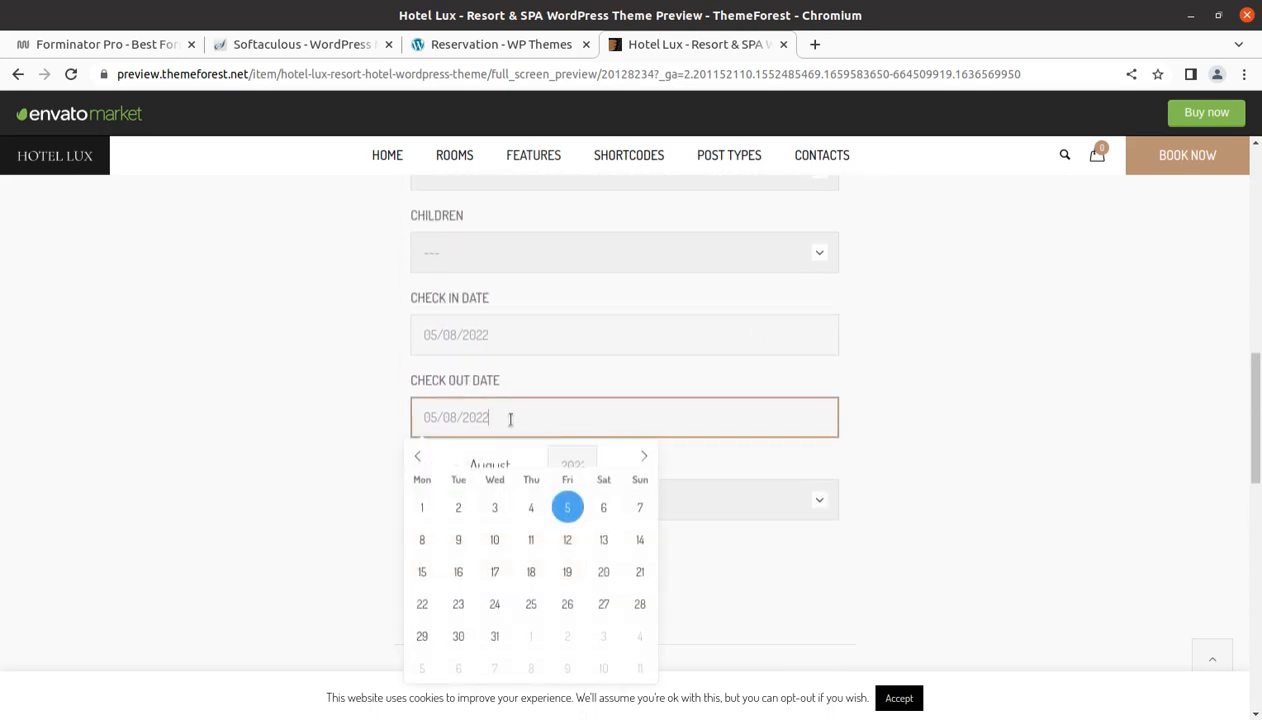
click(955, 410)
click(490, 500)
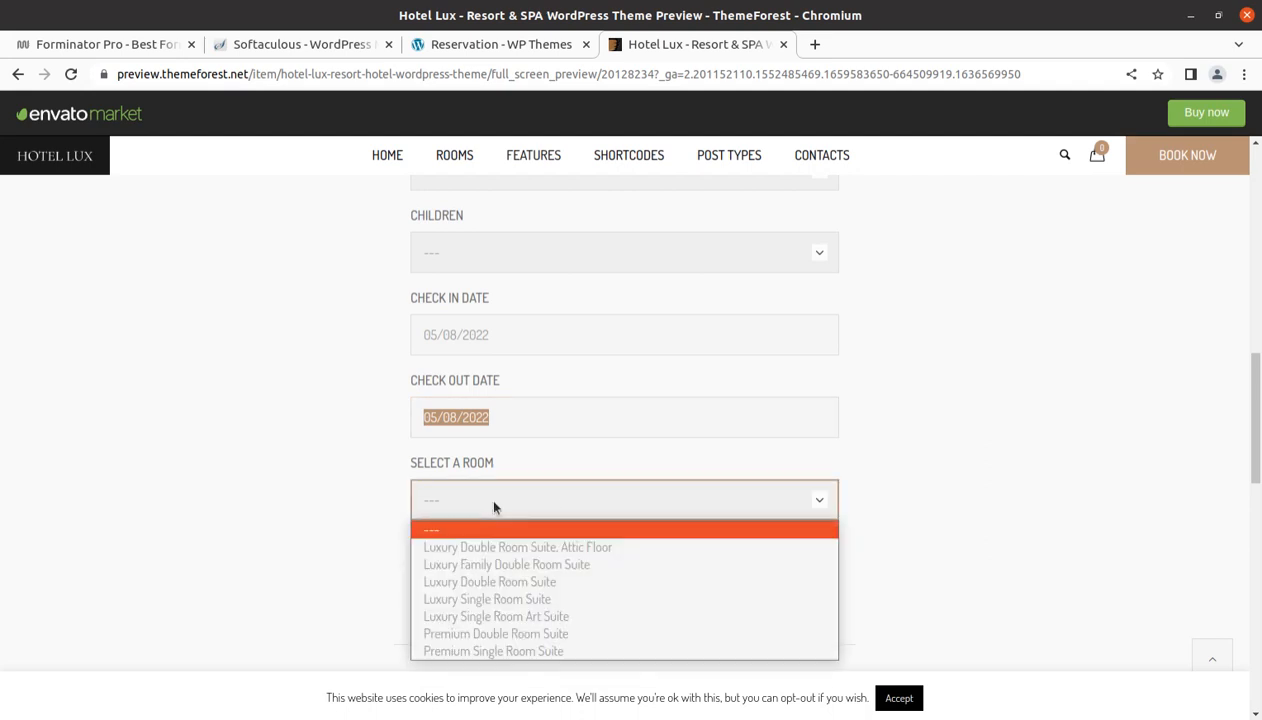
click(975, 460)
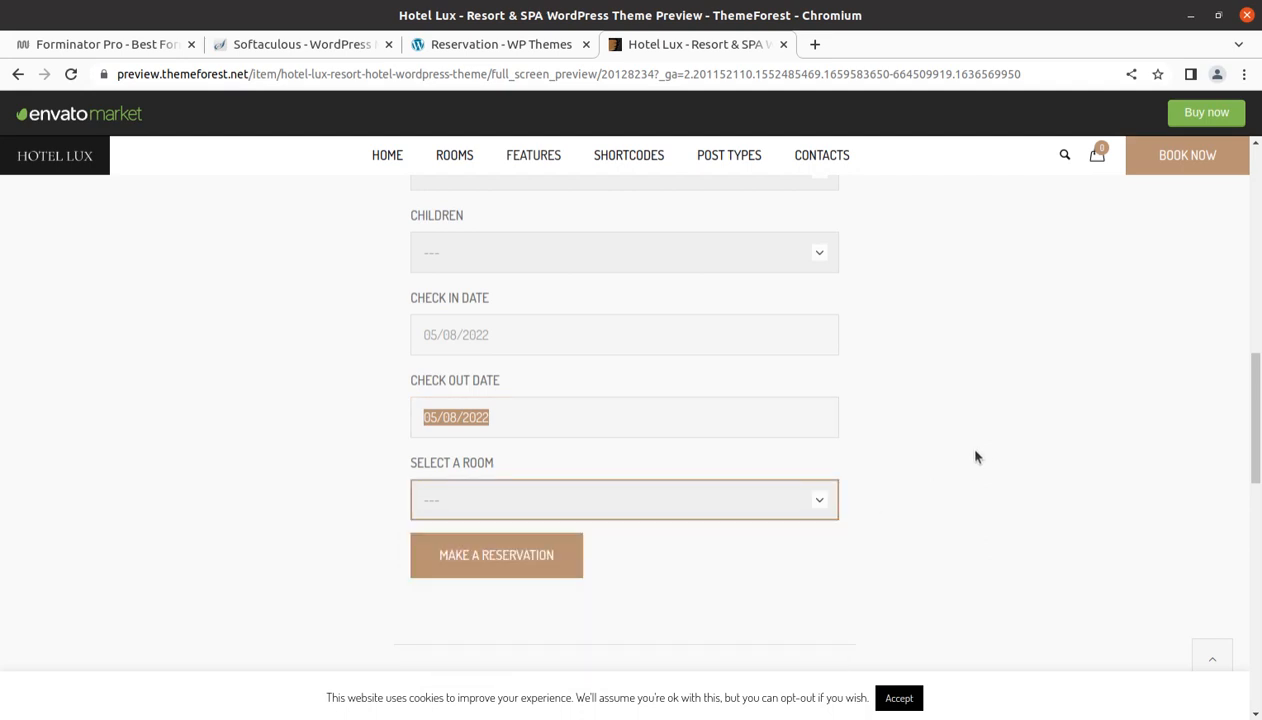
scroll(496, 422, up, 5)
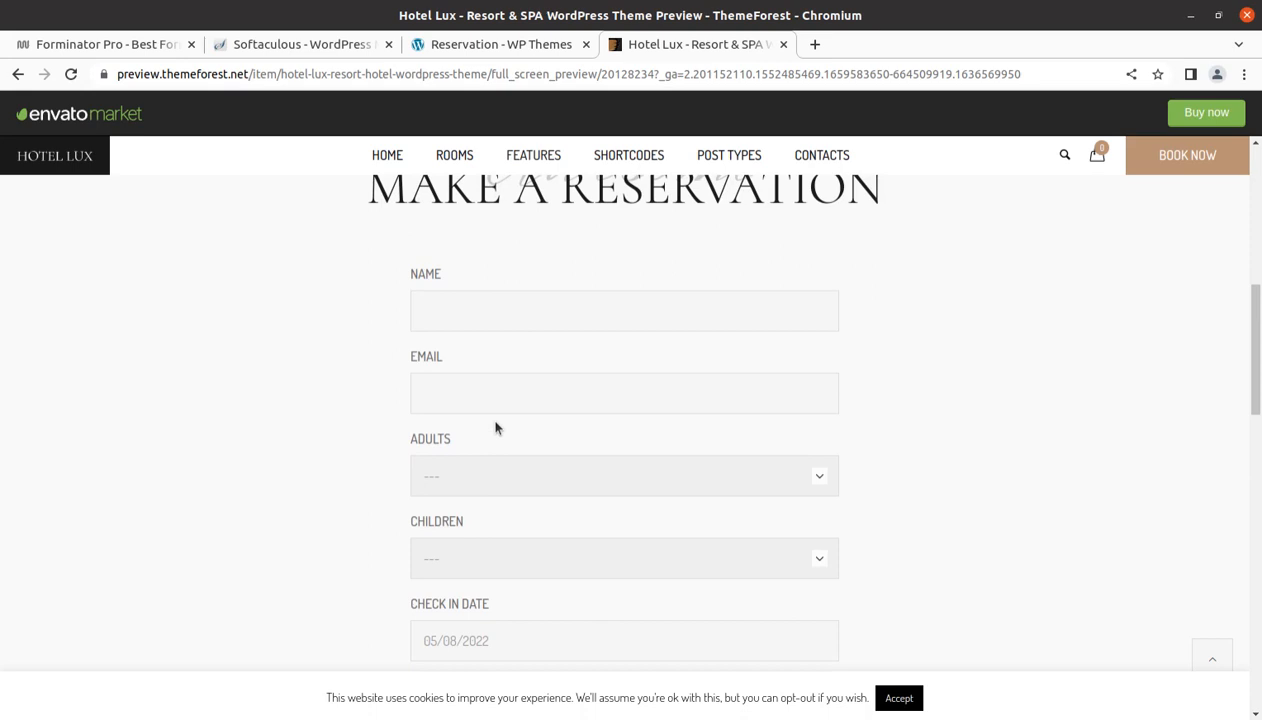
scroll(495, 428, up, 2)
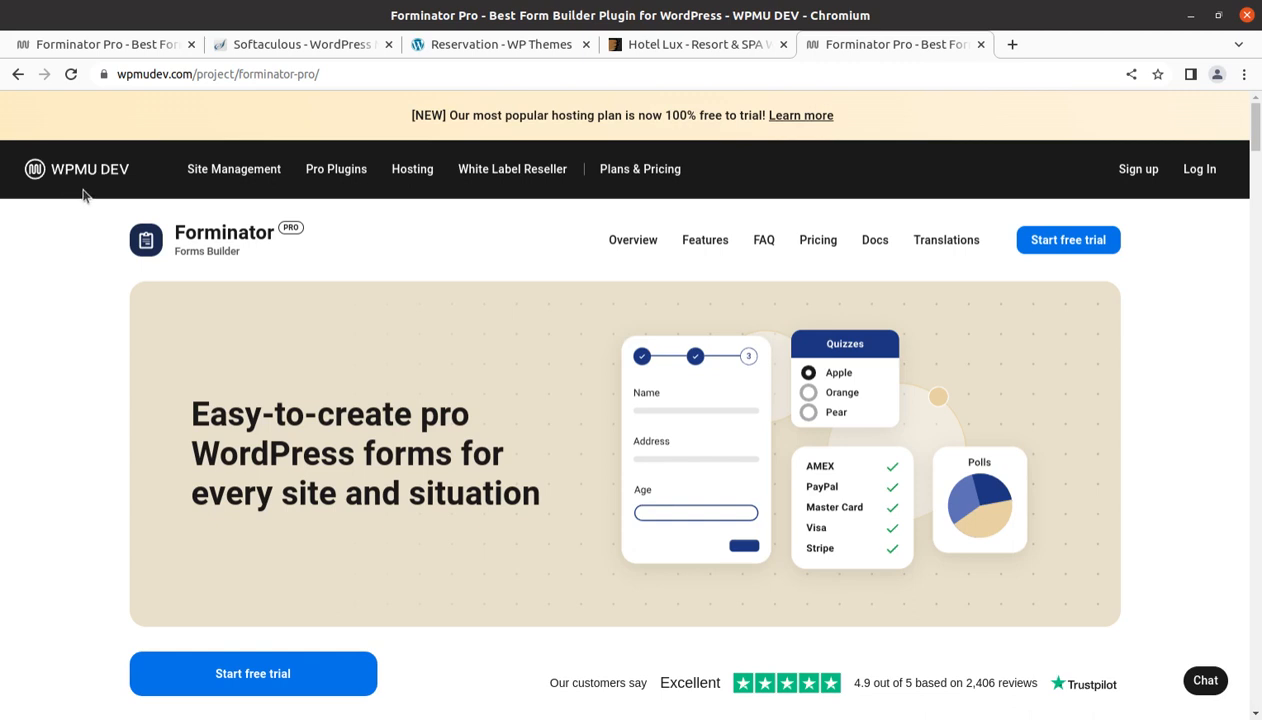
Read the Forminator Pro page's introduction and its list of form-building features
scroll(106, 428, down, 3)
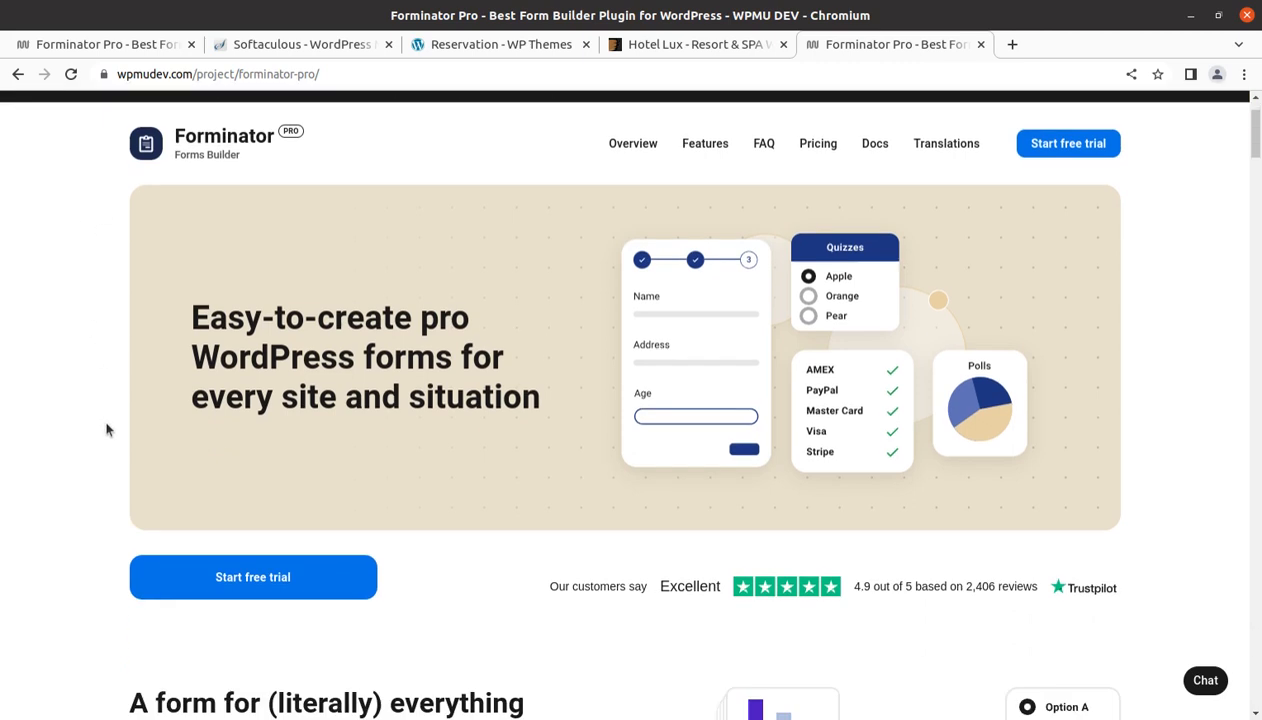
scroll(106, 428, up, 3)
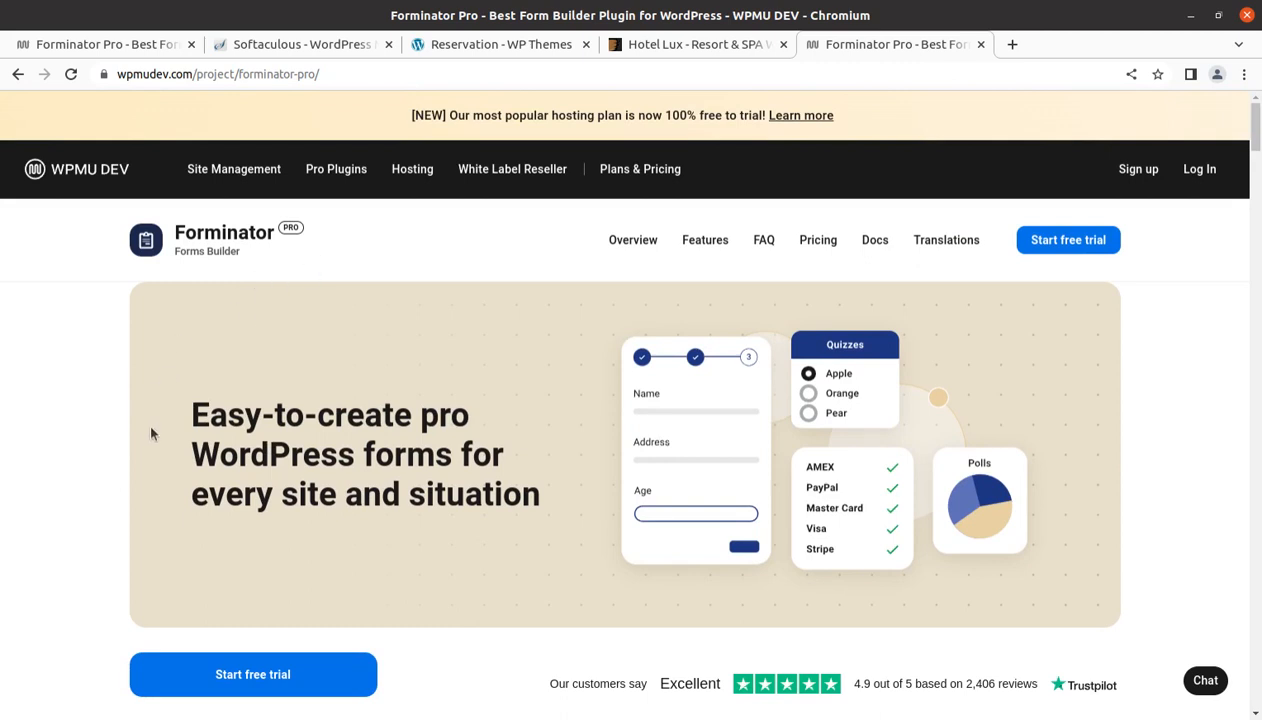
scroll(151, 433, down, 3)
scroll(151, 433, down, 2)
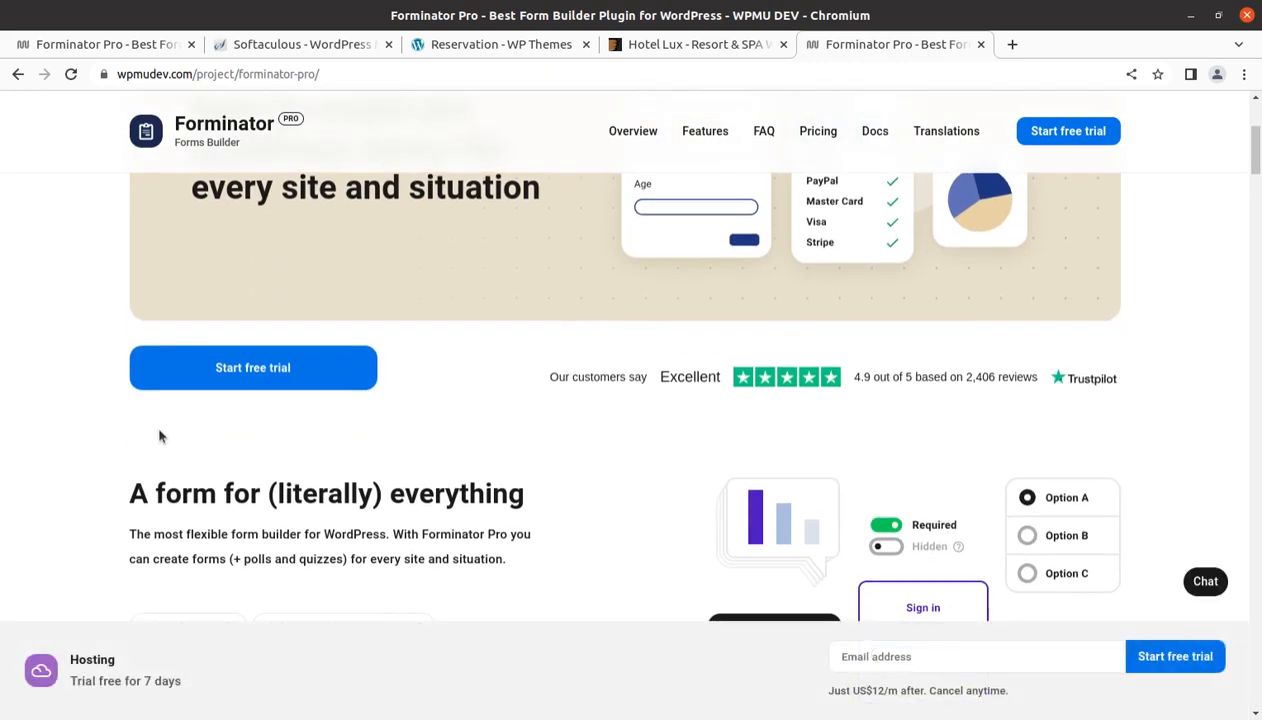
scroll(160, 436, down, 3)
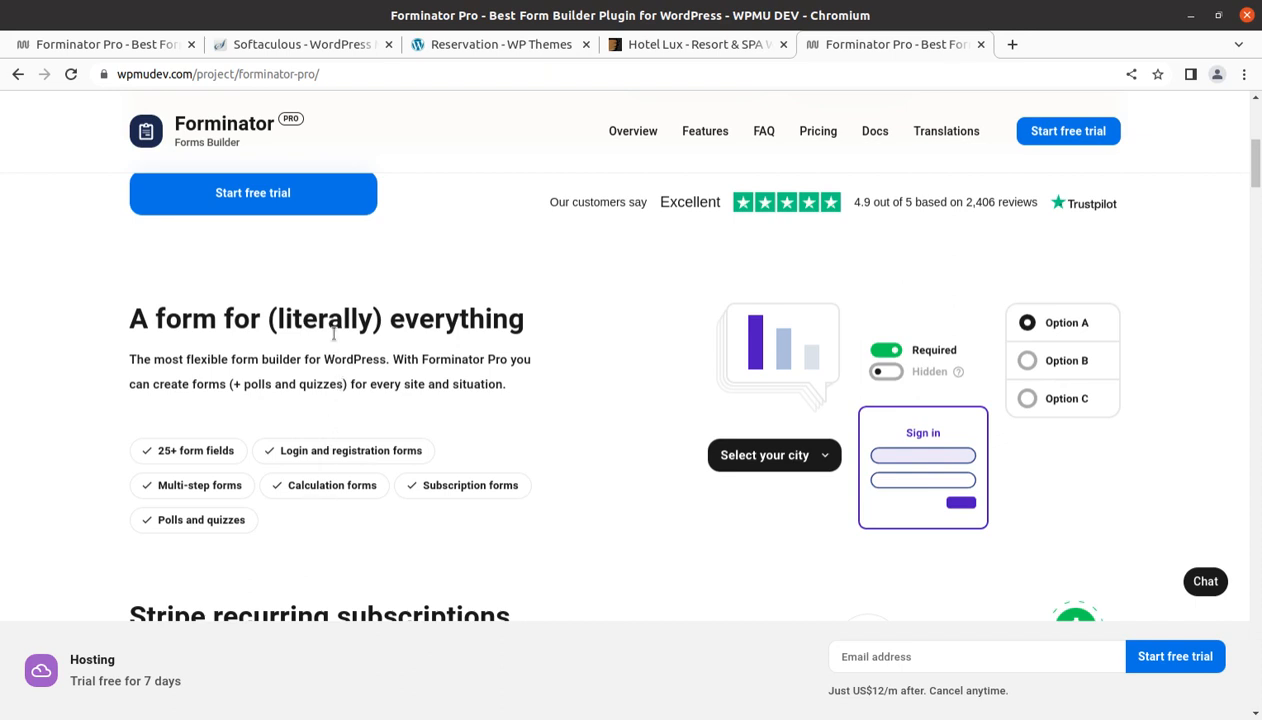
scroll(472, 418, down, 5)
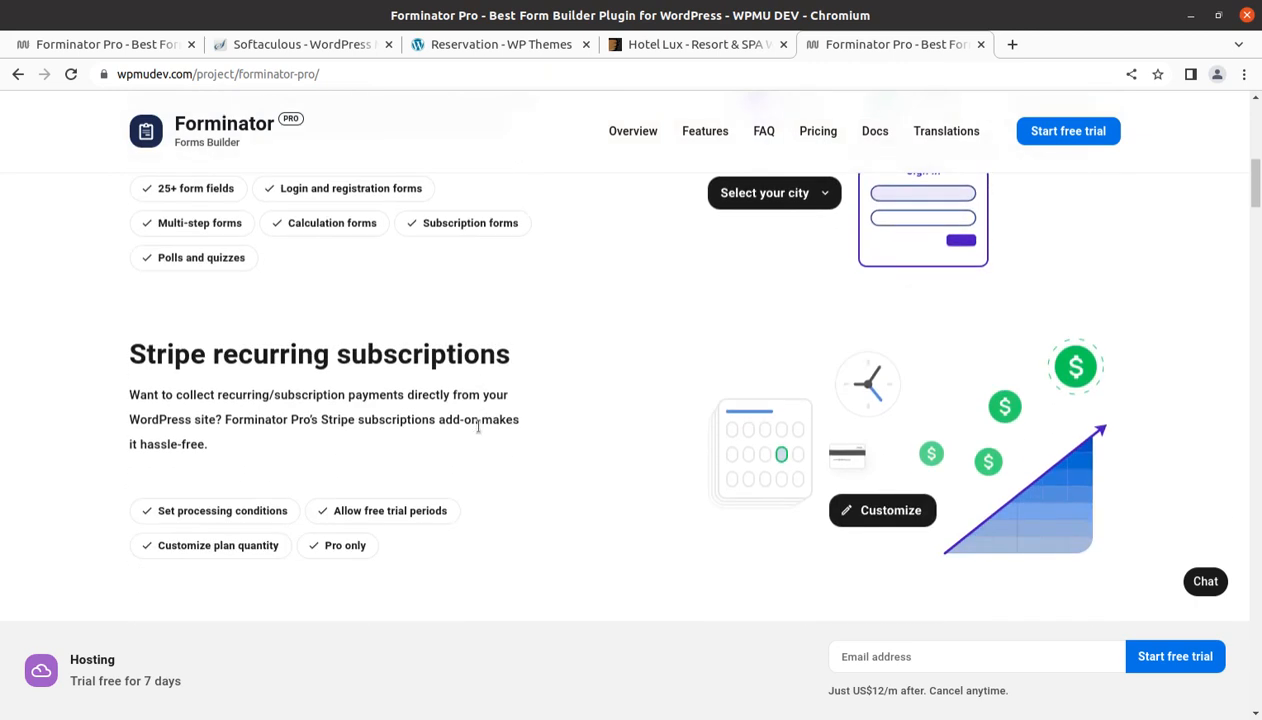
Read the Stripe recurring subscriptions section of the Forminator Pro page and look over the start of its Pricing section
scroll(342, 433, up, 1)
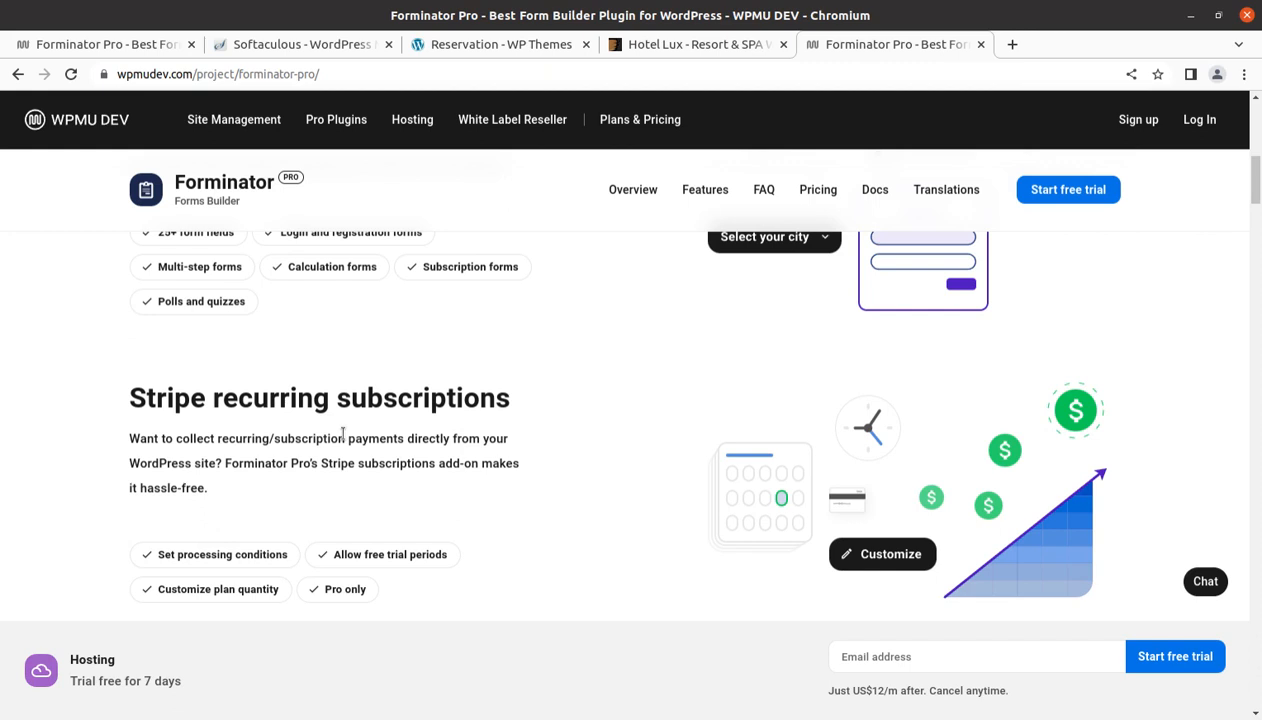
scroll(345, 445, down, 2)
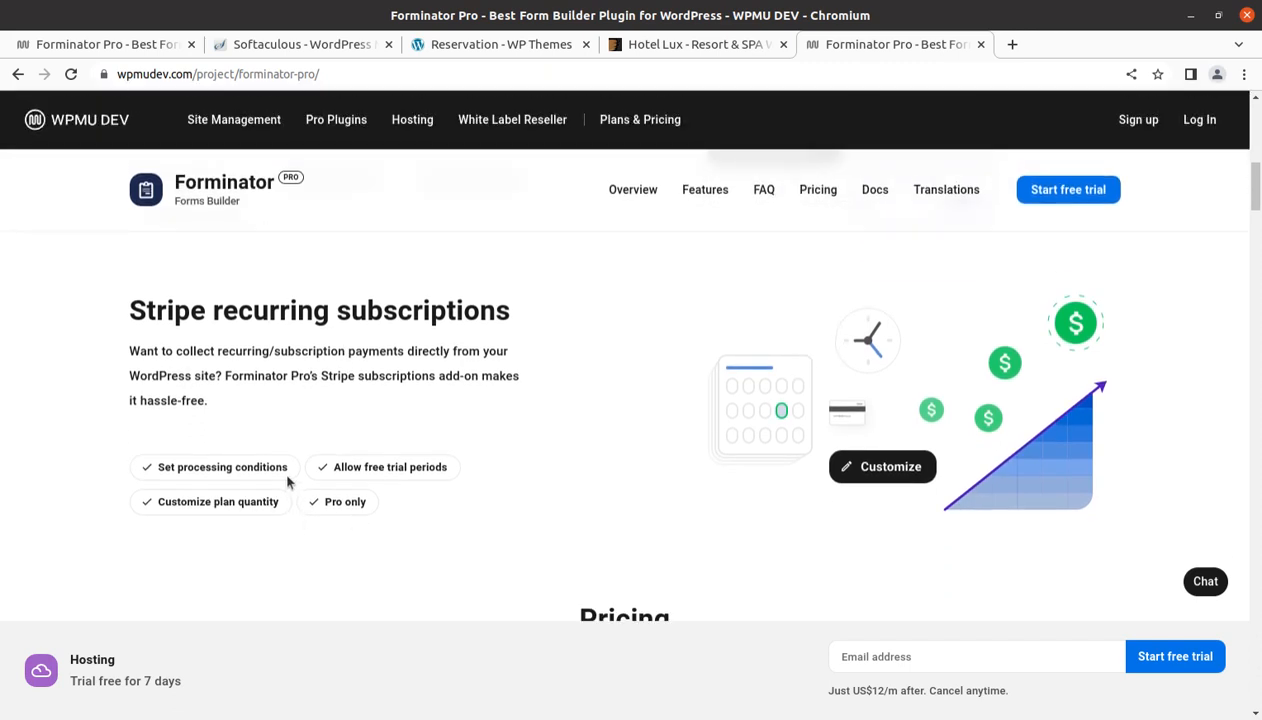
scroll(298, 540, down, 5)
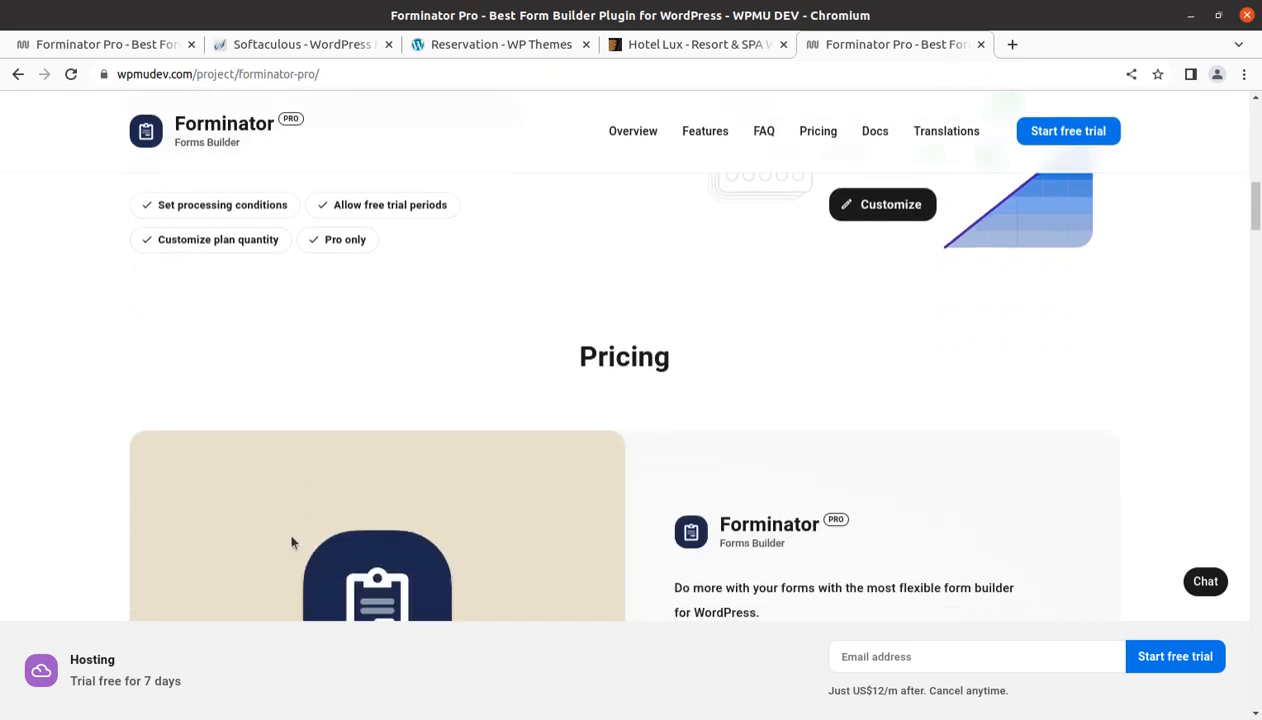
scroll(292, 542, down, 3)
scroll(285, 540, up, 5)
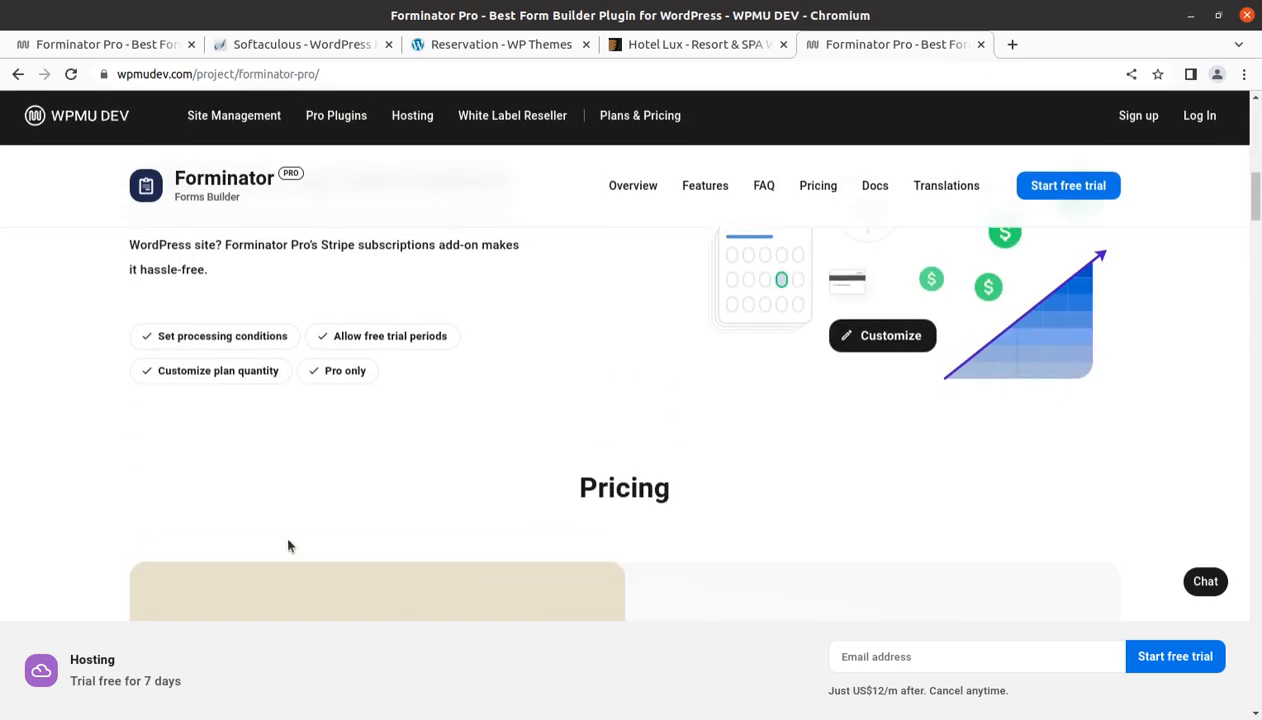
scroll(288, 546, up, 4)
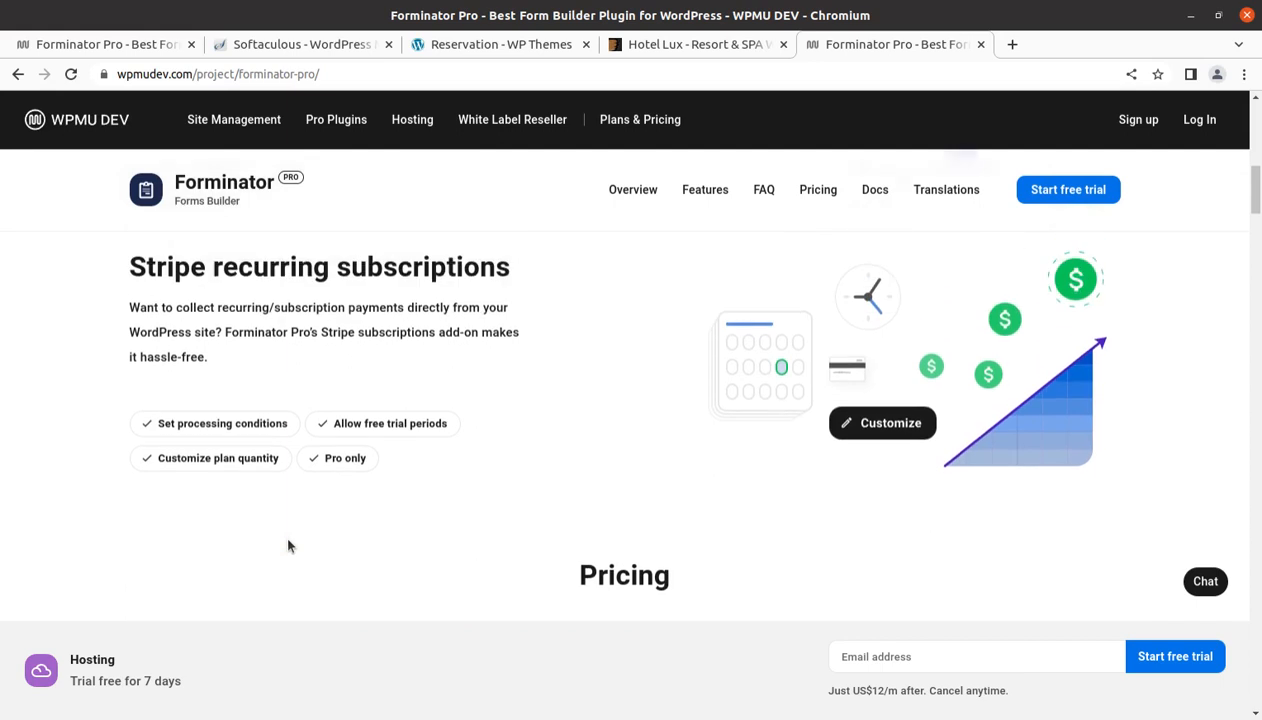
scroll(288, 546, up, 2)
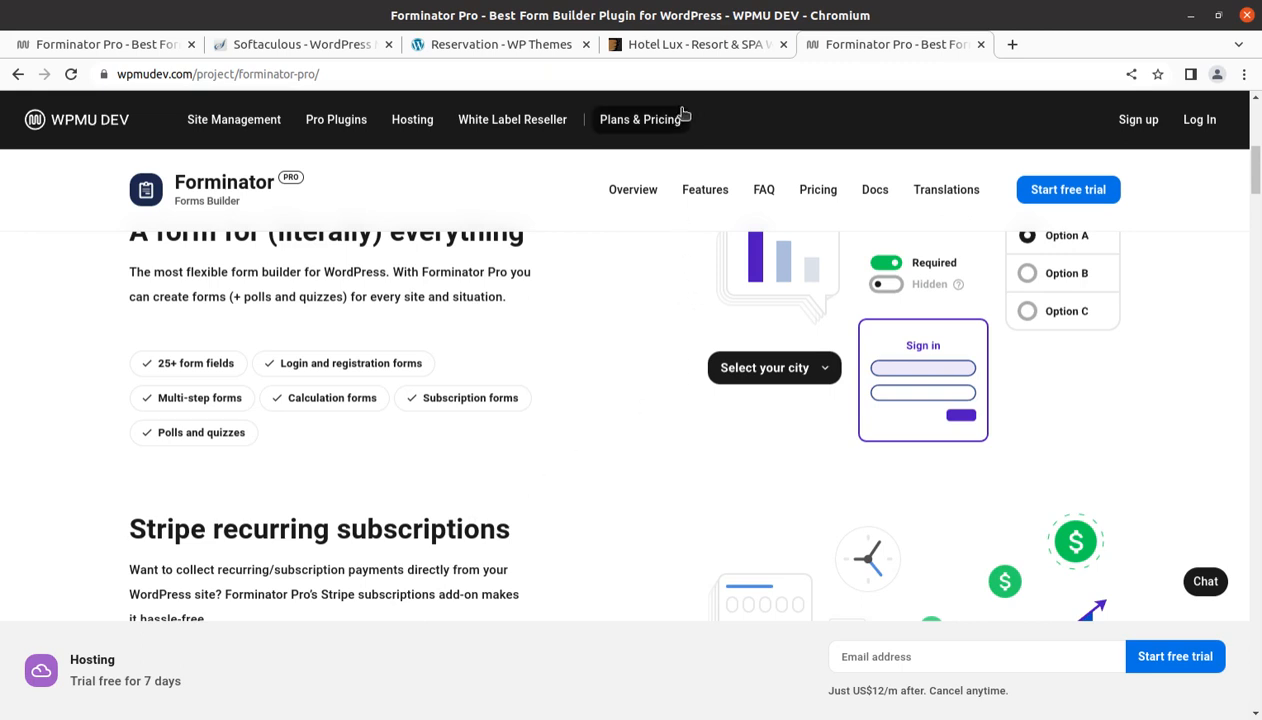
Examine the reservation form area under Make a Reservation on the WP Themes site's Reservation page
click(664, 56)
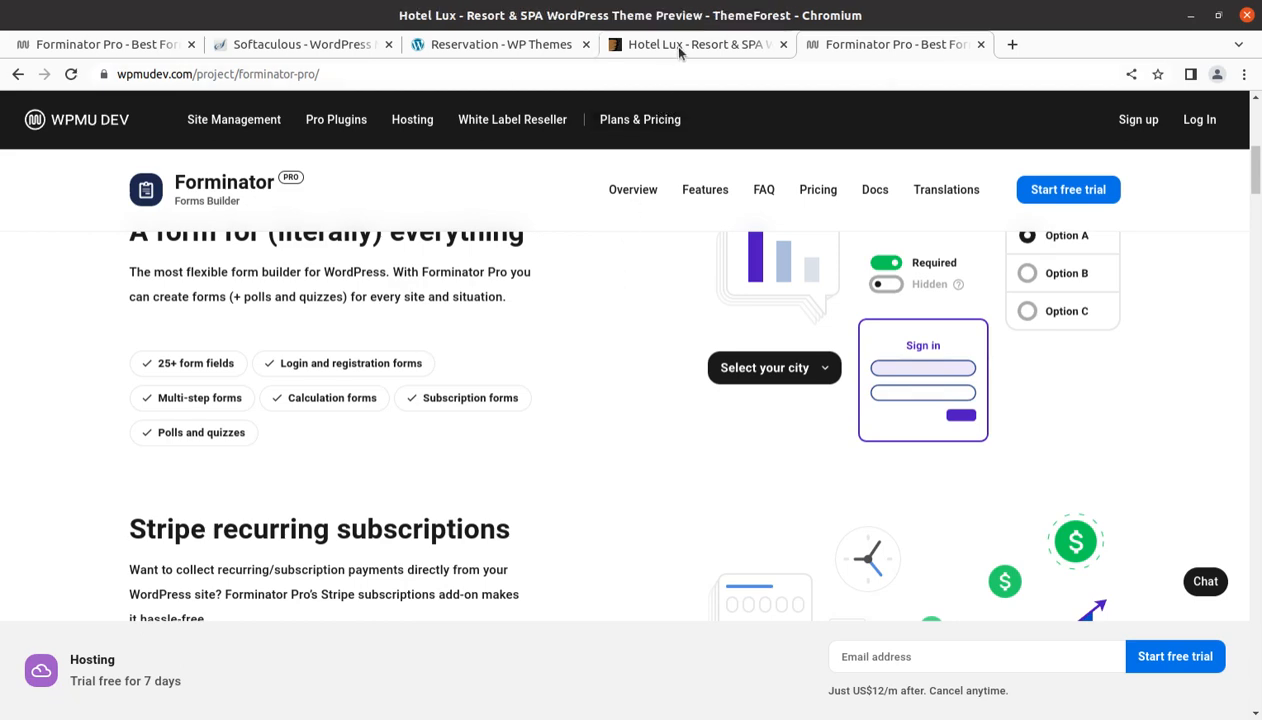
scroll(563, 440, up, 5)
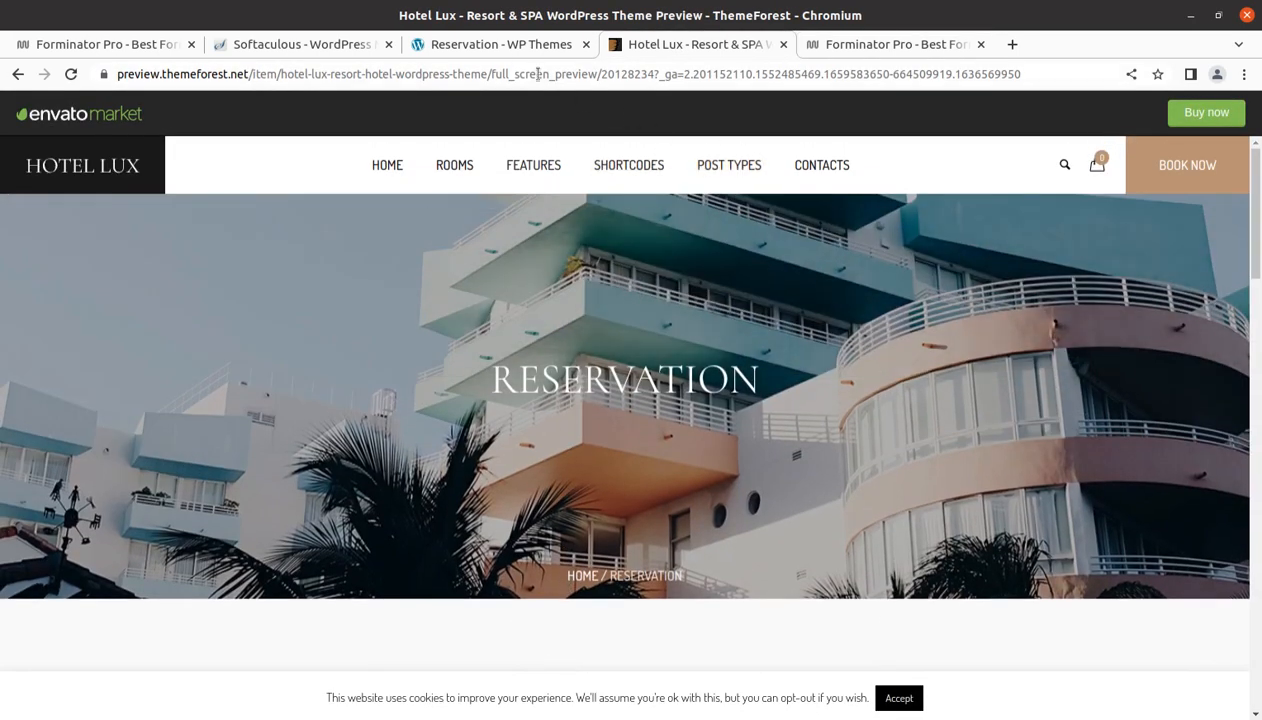
click(503, 44)
scroll(558, 466, down, 2)
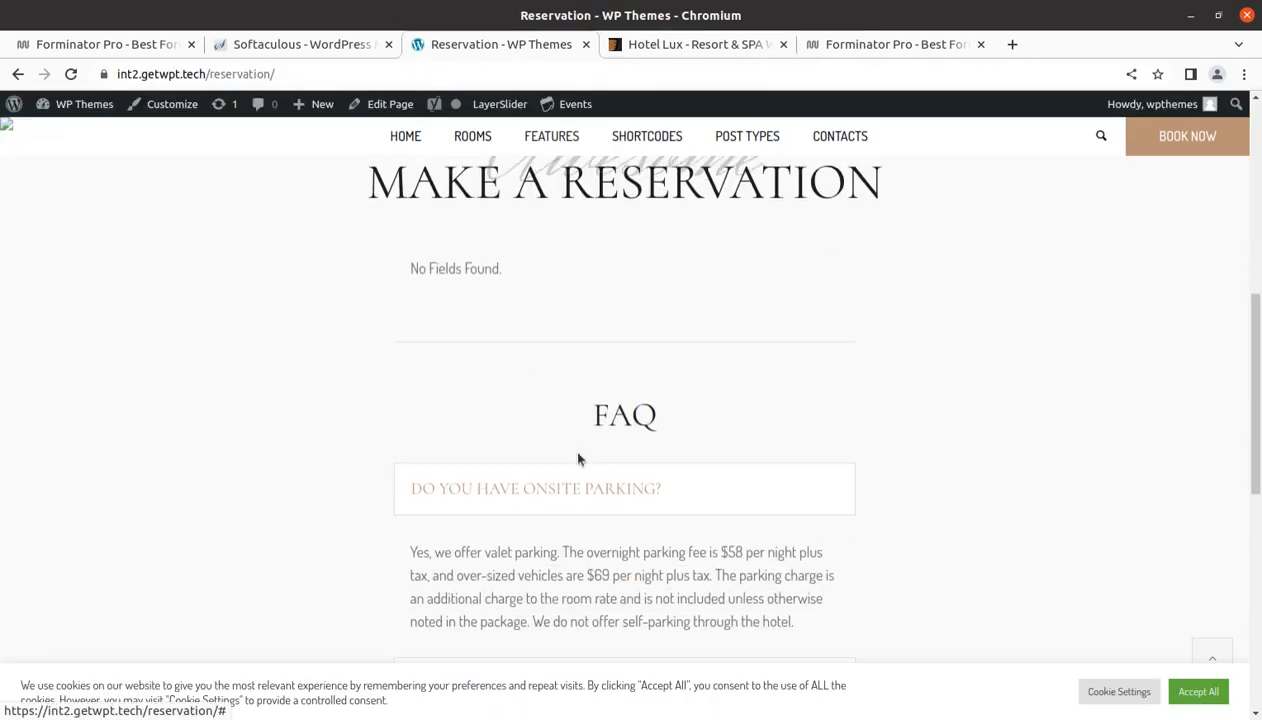
scroll(578, 459, up, 2)
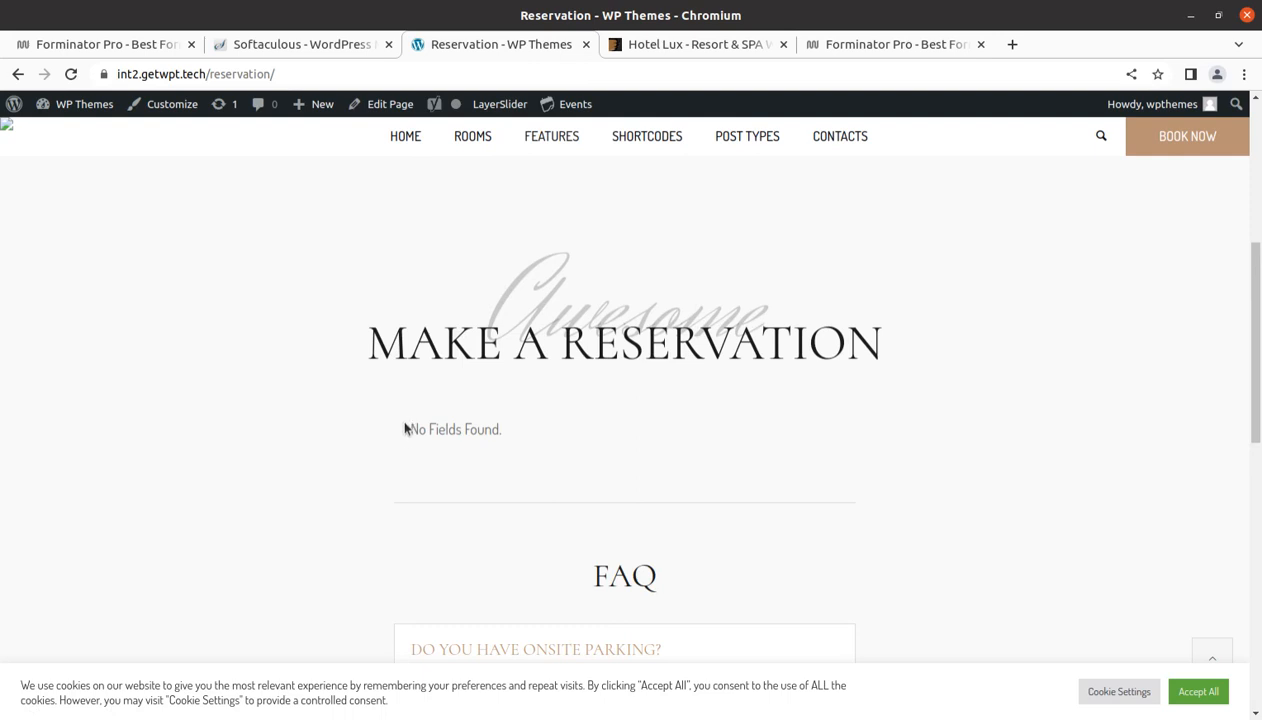
drag(408, 427, 507, 430)
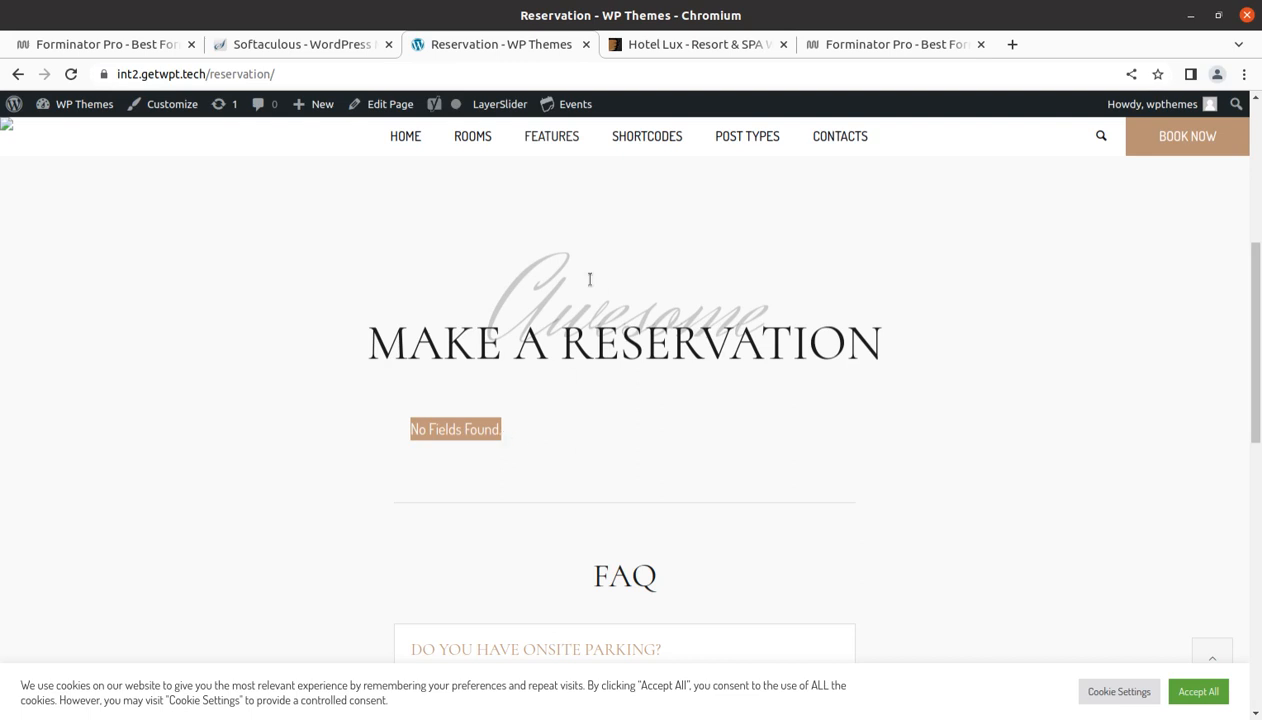
Open the WP Themes site's admin dashboard and look over its widgets and available plugin entries
mouse_move(75, 104)
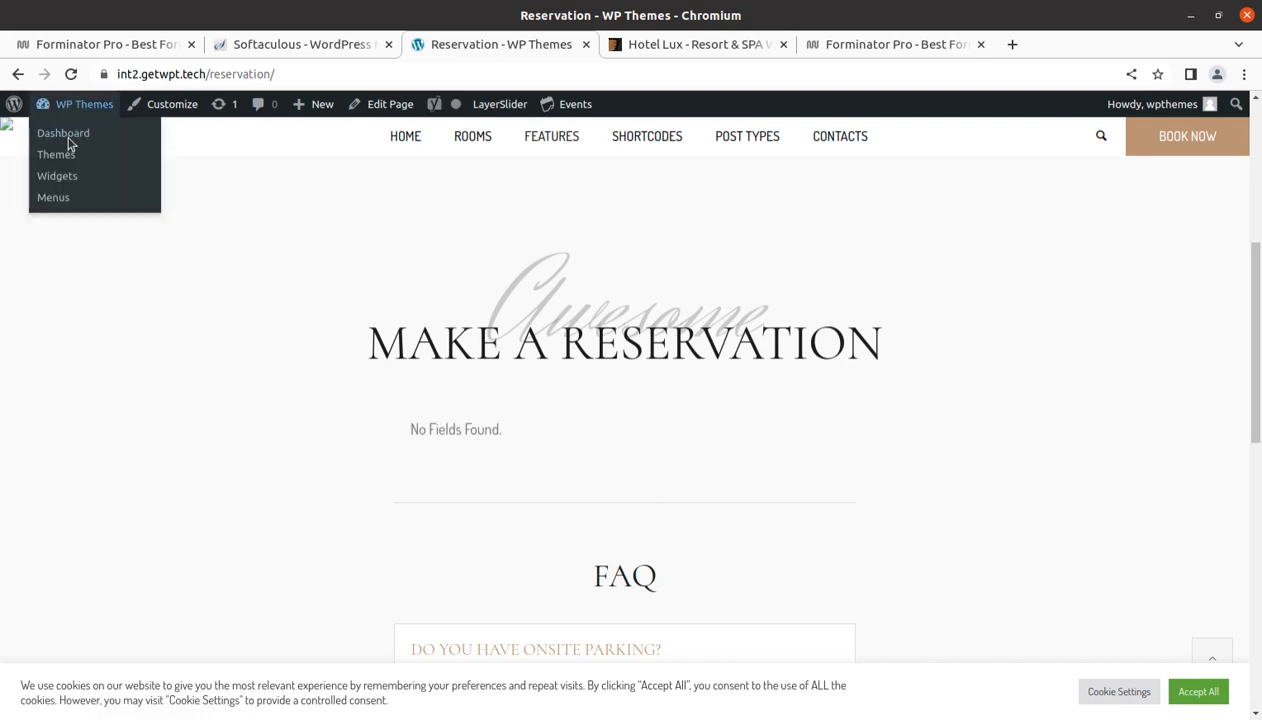
click(65, 134)
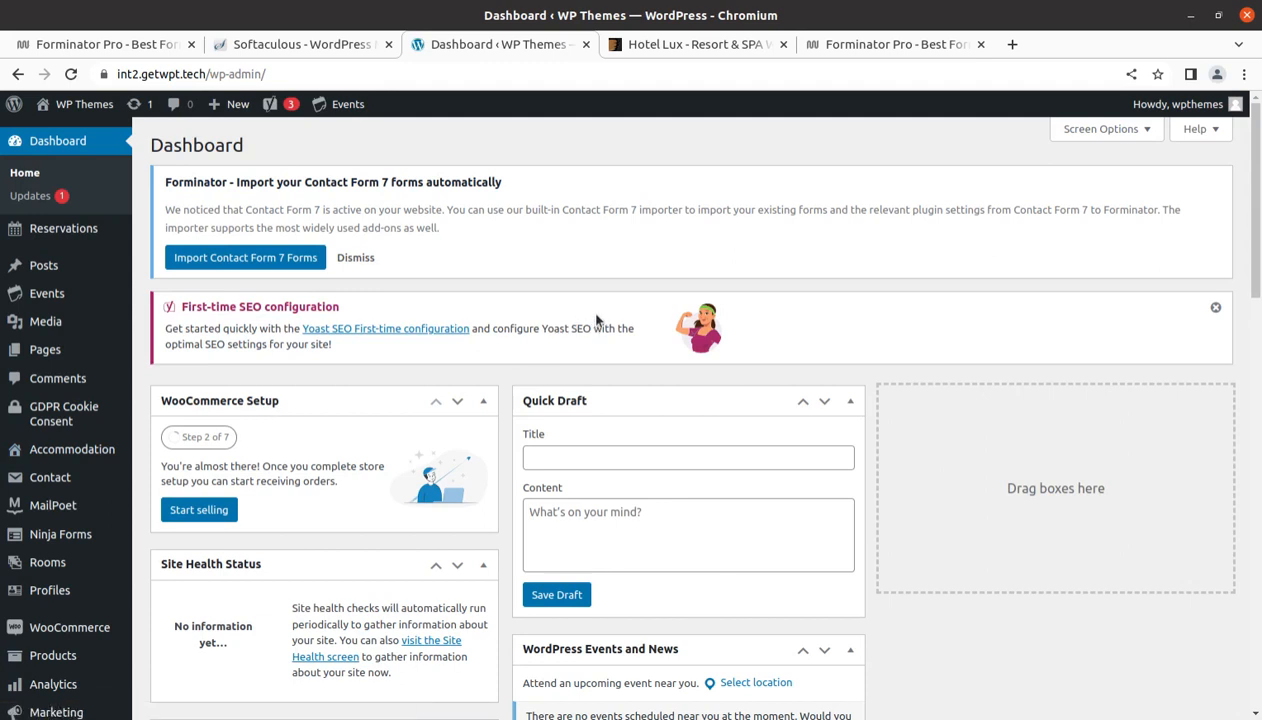
scroll(467, 361, down, 3)
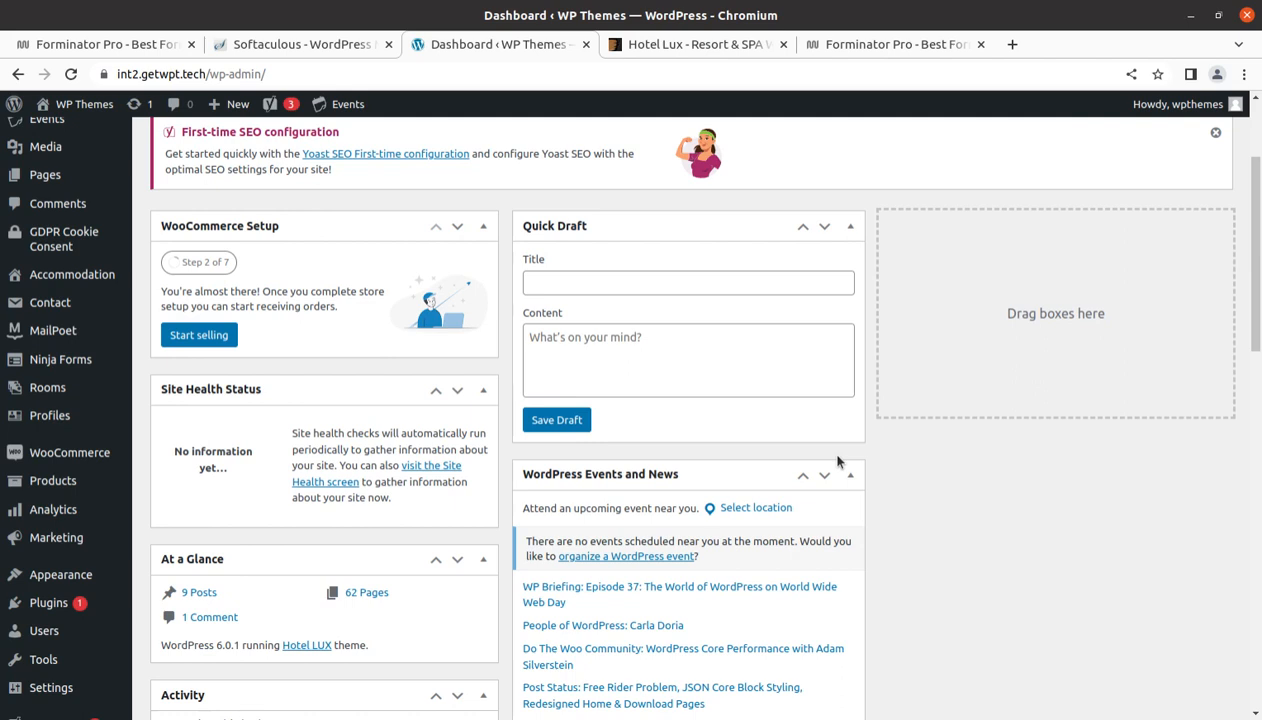
scroll(918, 492, down, 5)
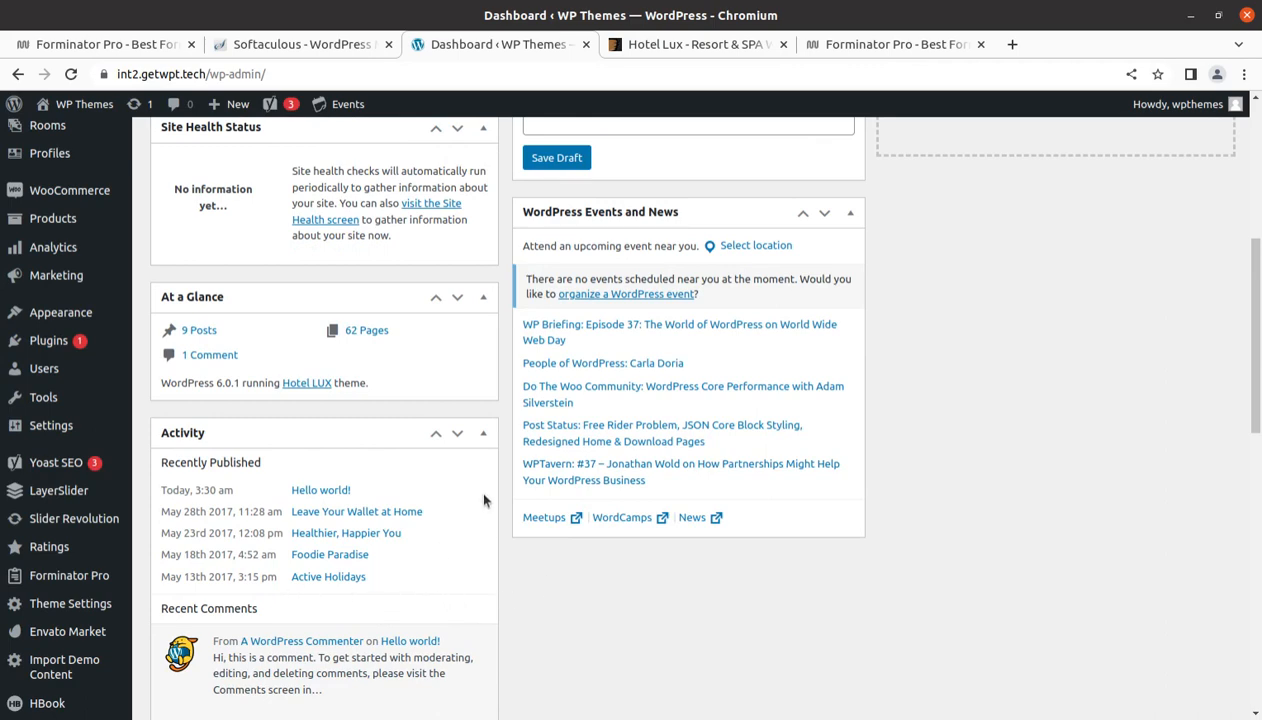
scroll(484, 500, up, 5)
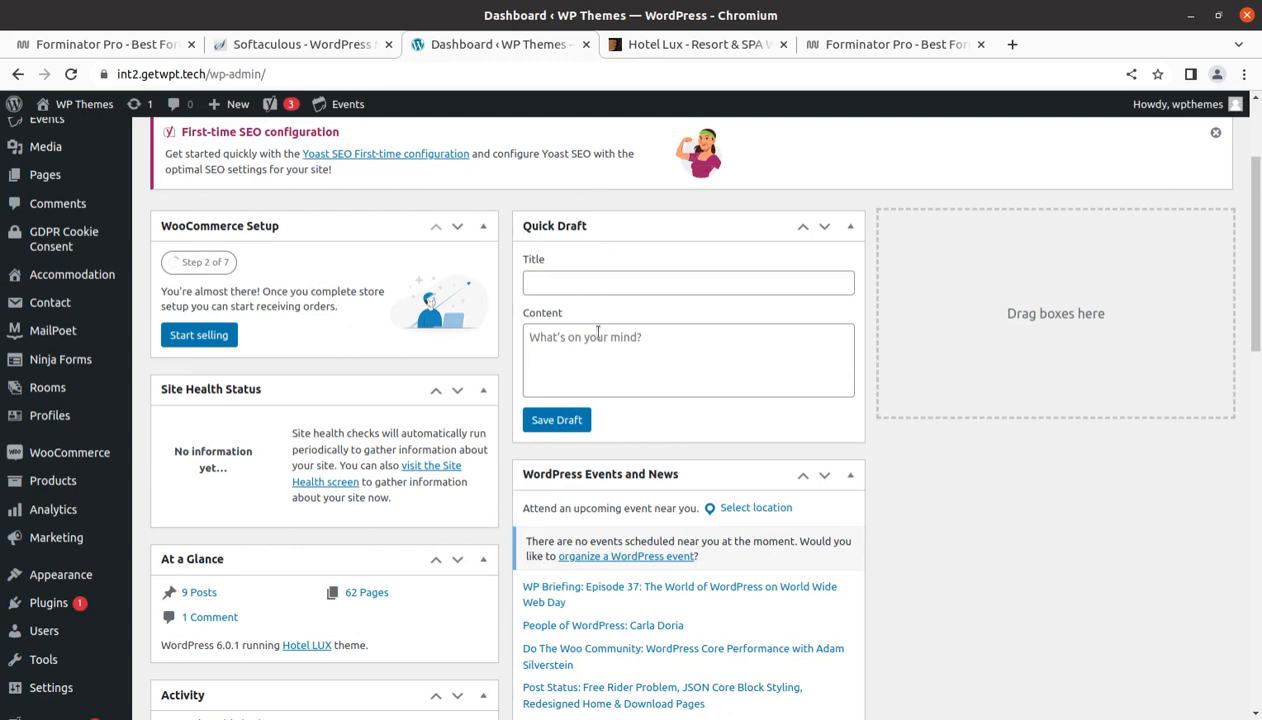
Switch to the file manager and check the Ninja Forms demo files in the hotellux_v1.2.2 DEMO CONTENT folder
key(alt+Tab)
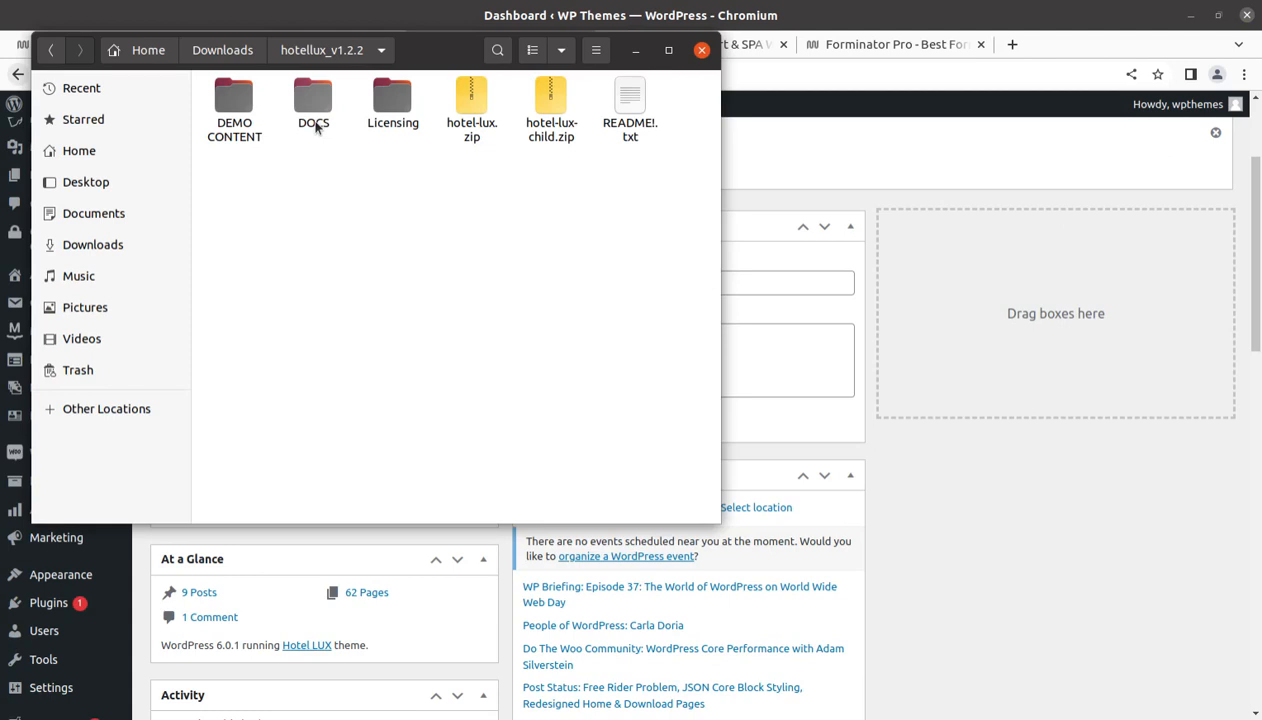
double_click(236, 108)
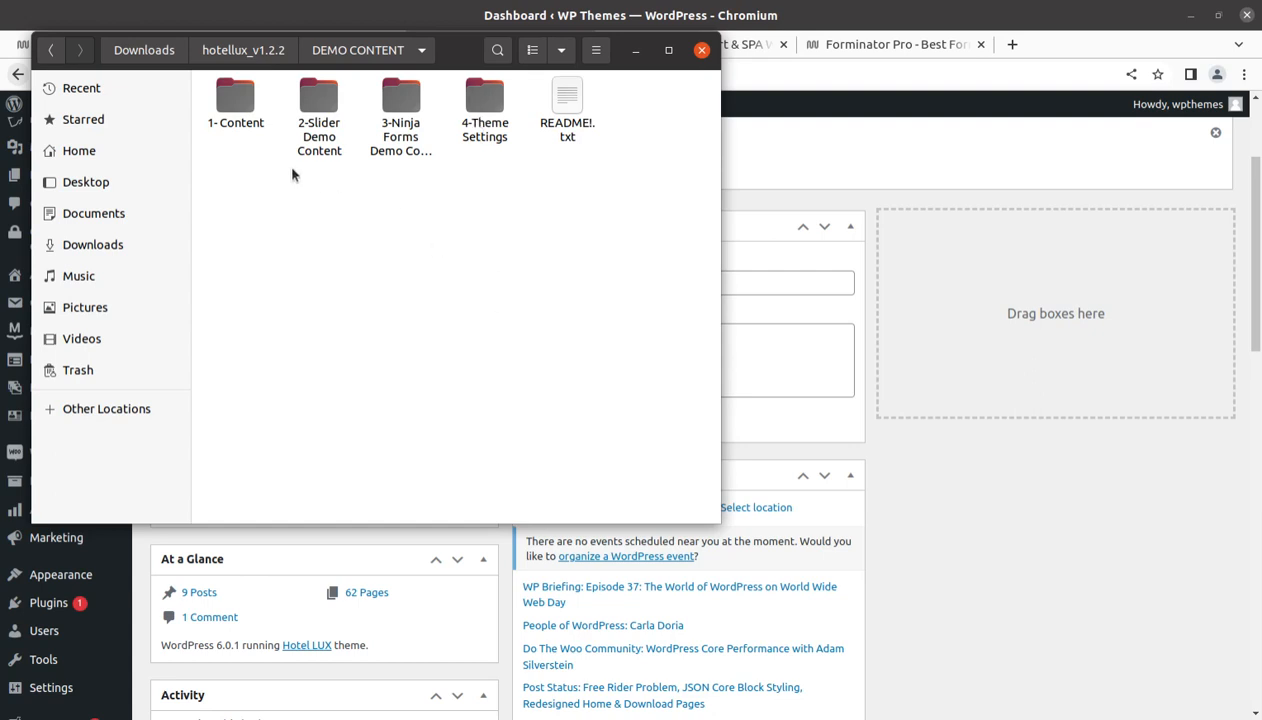
double_click(390, 102)
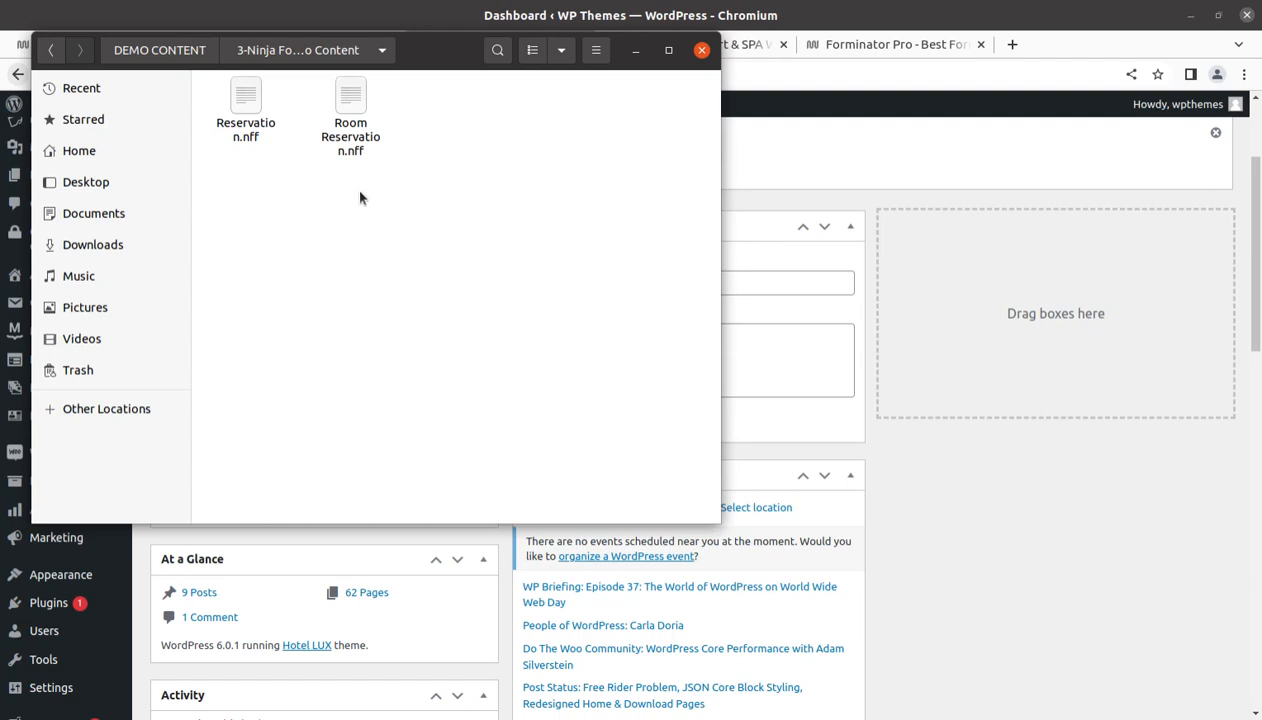
click(247, 130)
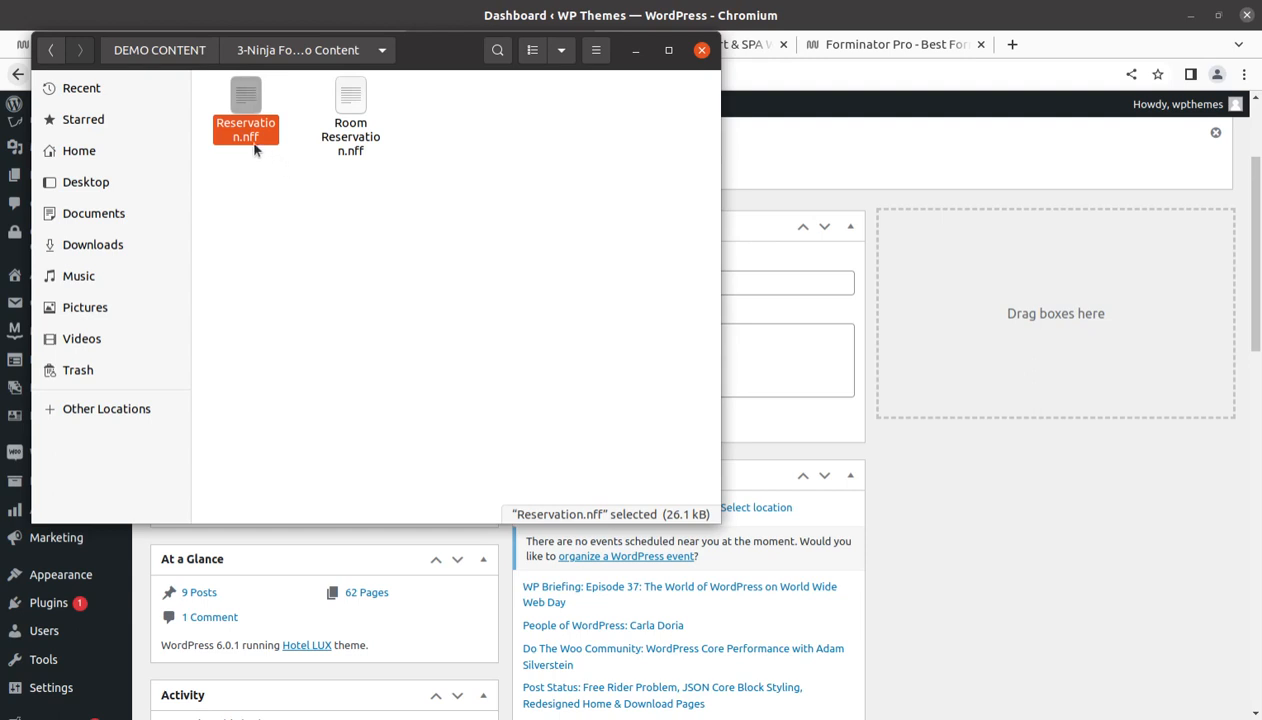
click(352, 150)
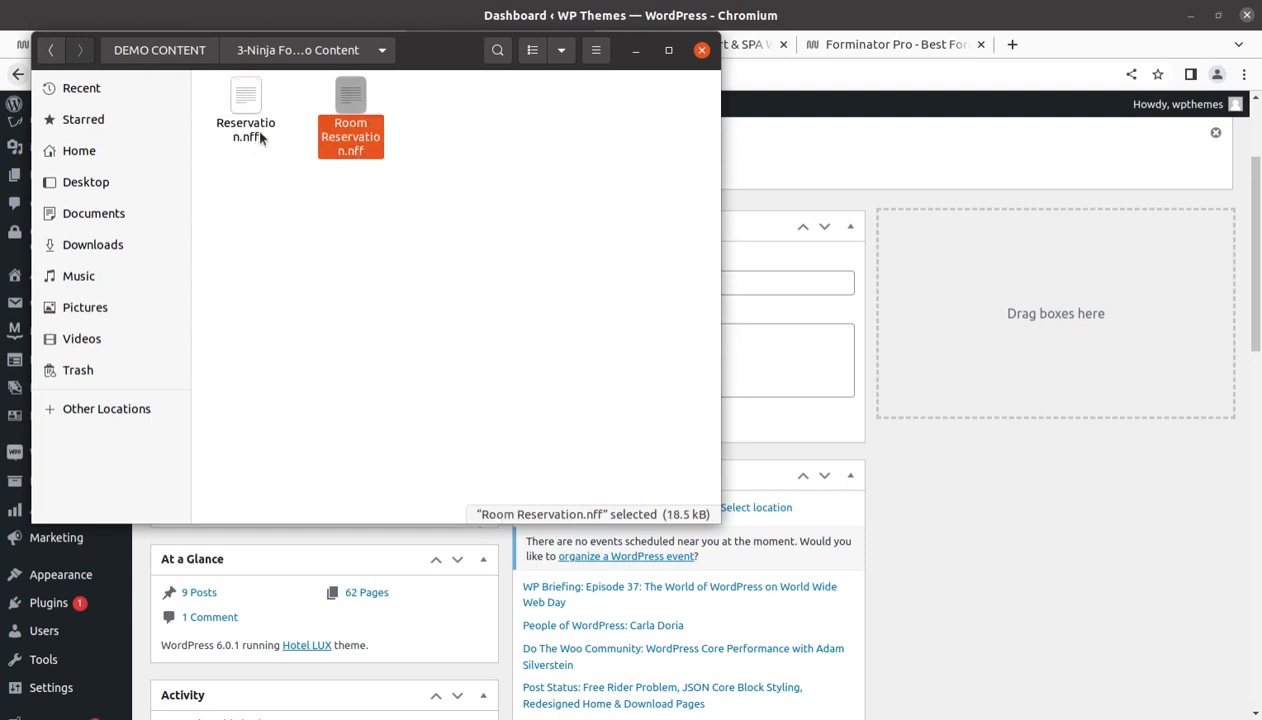
click(172, 56)
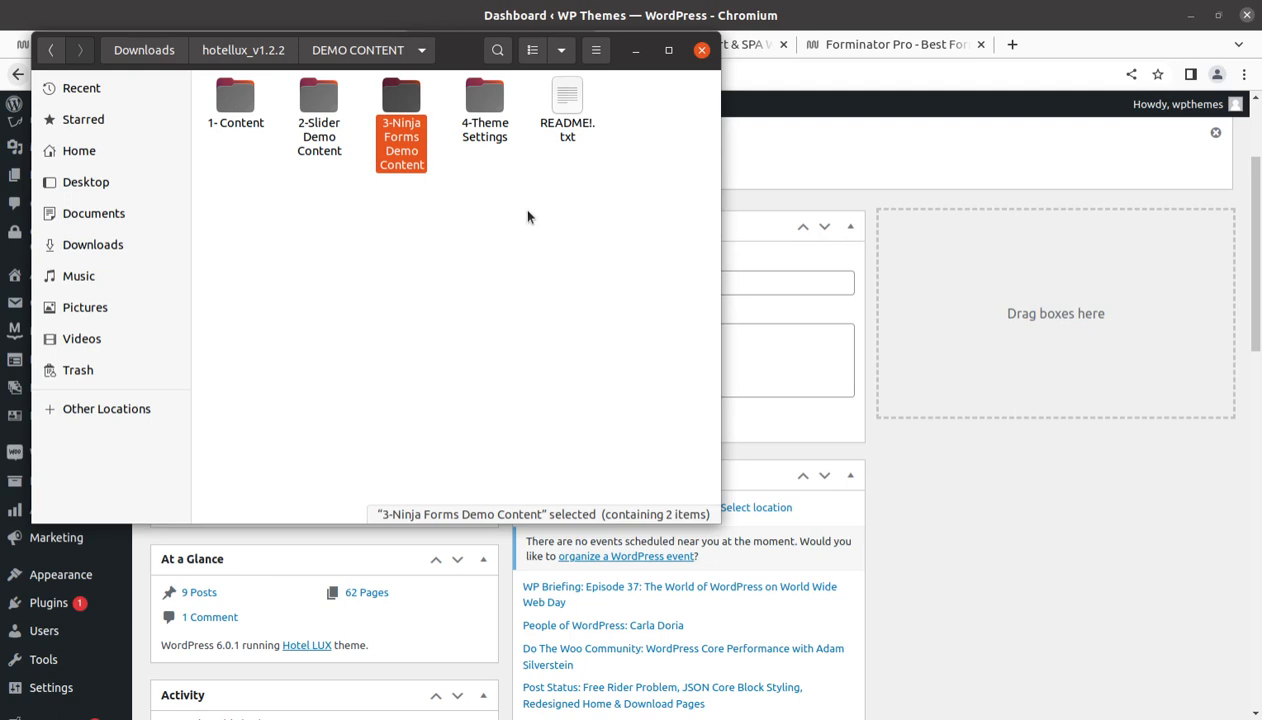
click(636, 50)
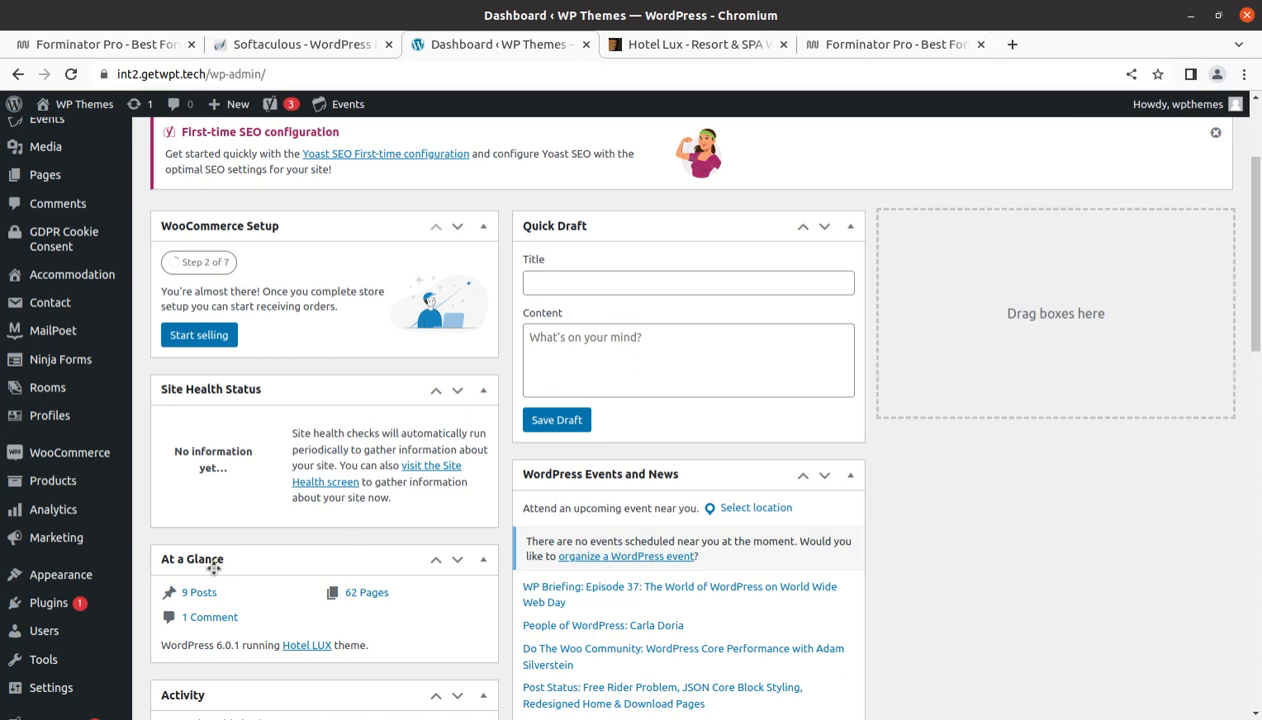
Check the existing forms on the Ninja Forms dashboard and open the plugin's Import / Export page
scroll(177, 549, down, 2)
mouse_move(86, 488)
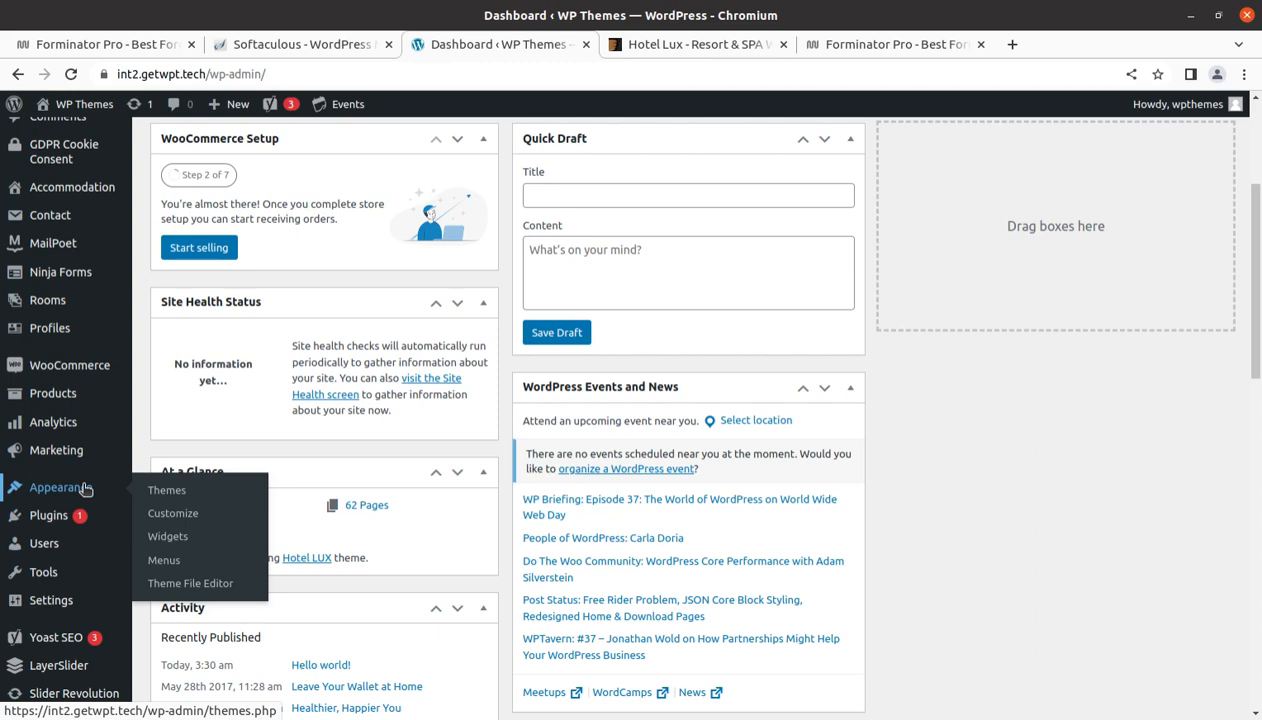
mouse_move(74, 523)
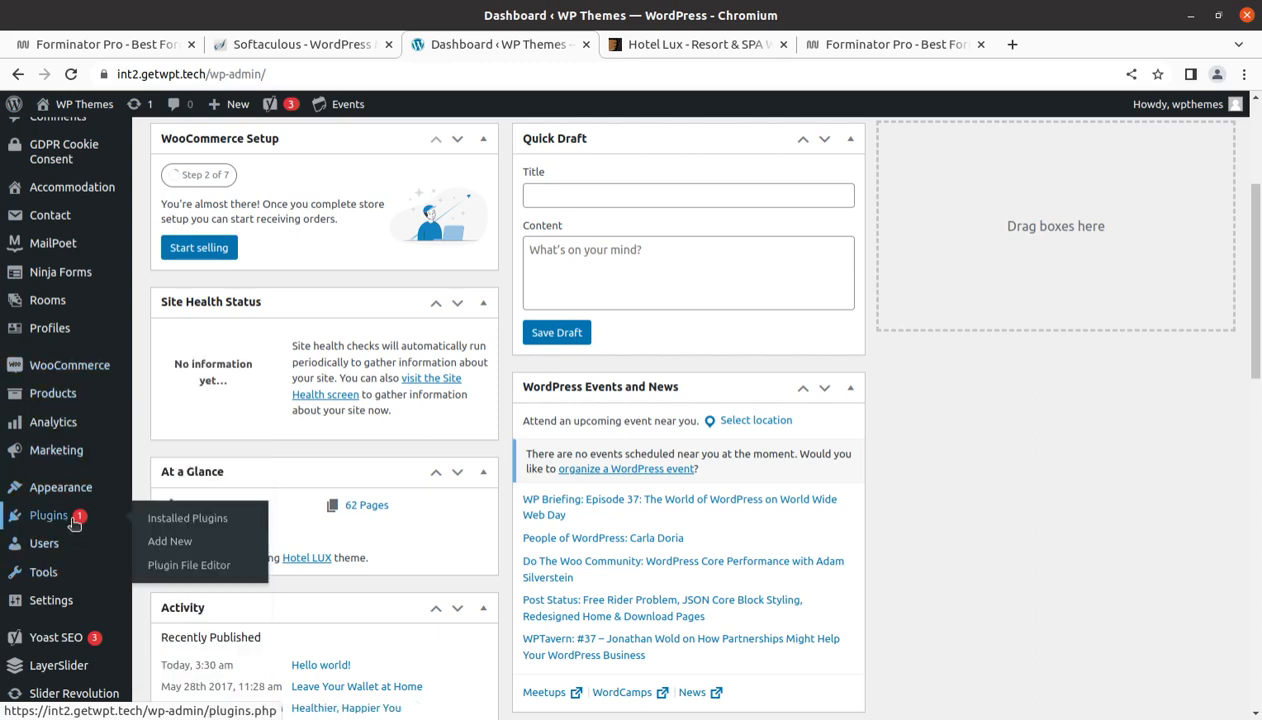
mouse_move(60, 272)
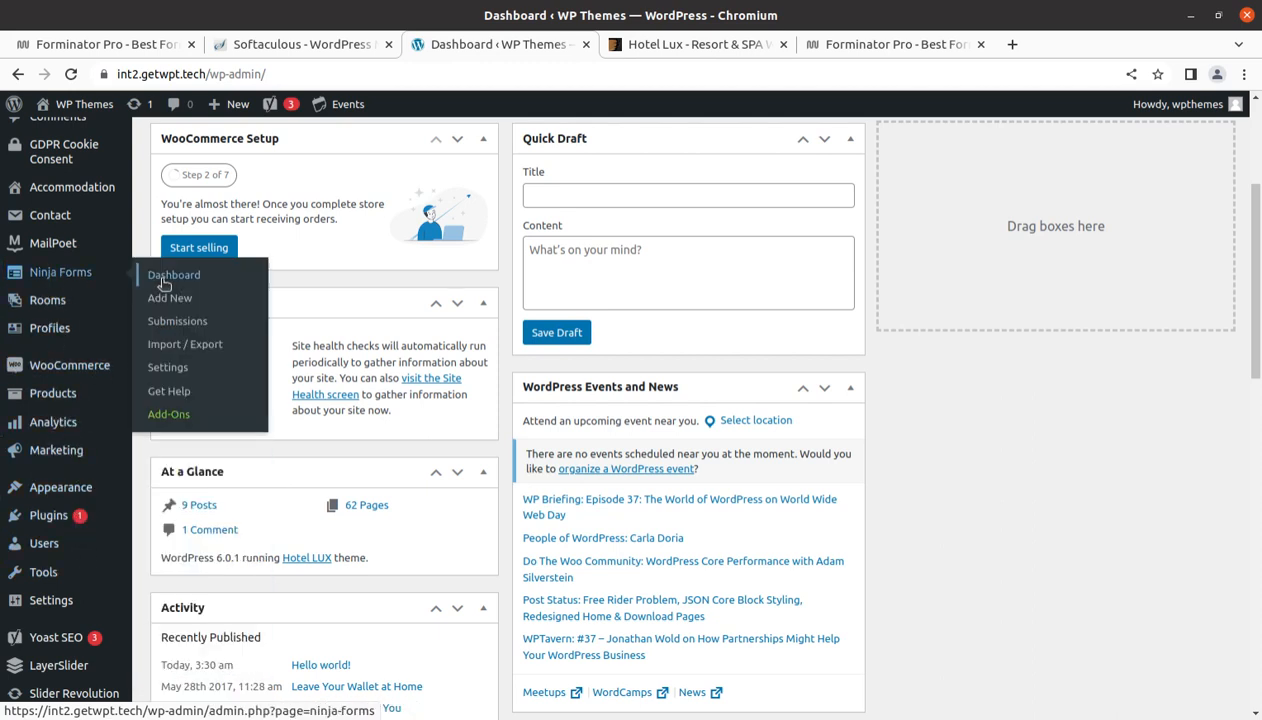
click(165, 281)
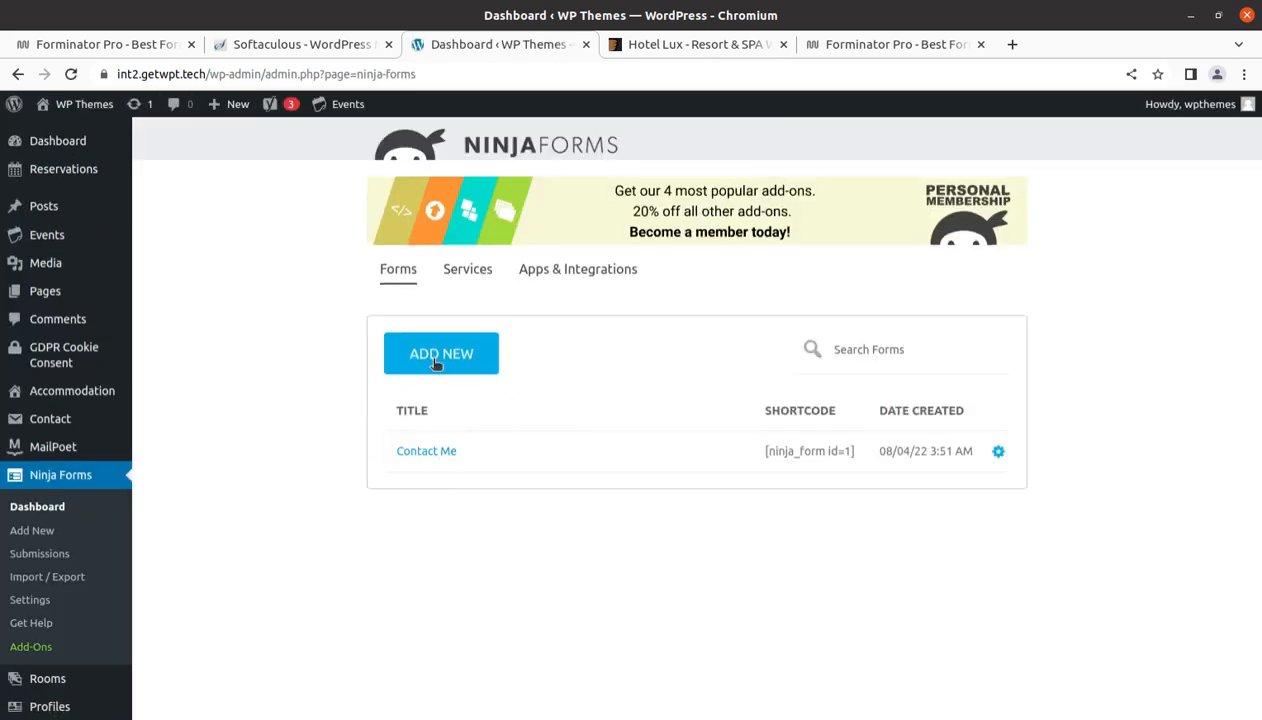
scroll(318, 498, down, 1)
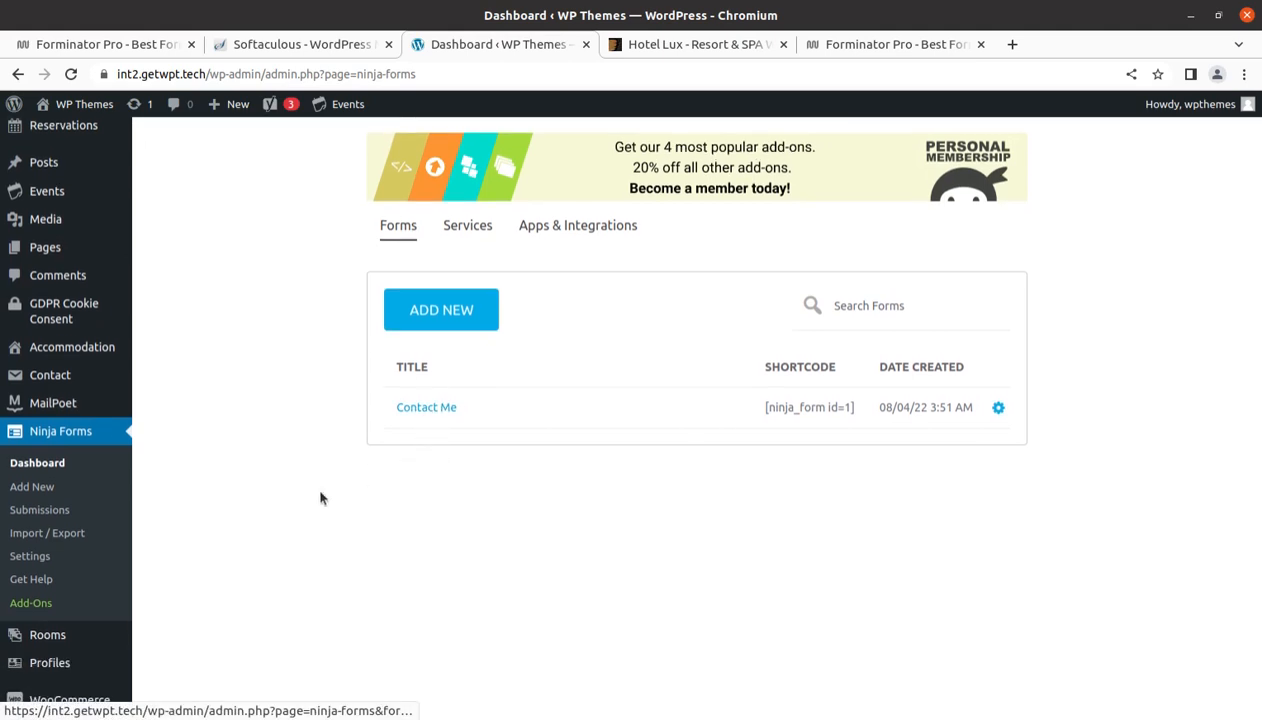
click(70, 533)
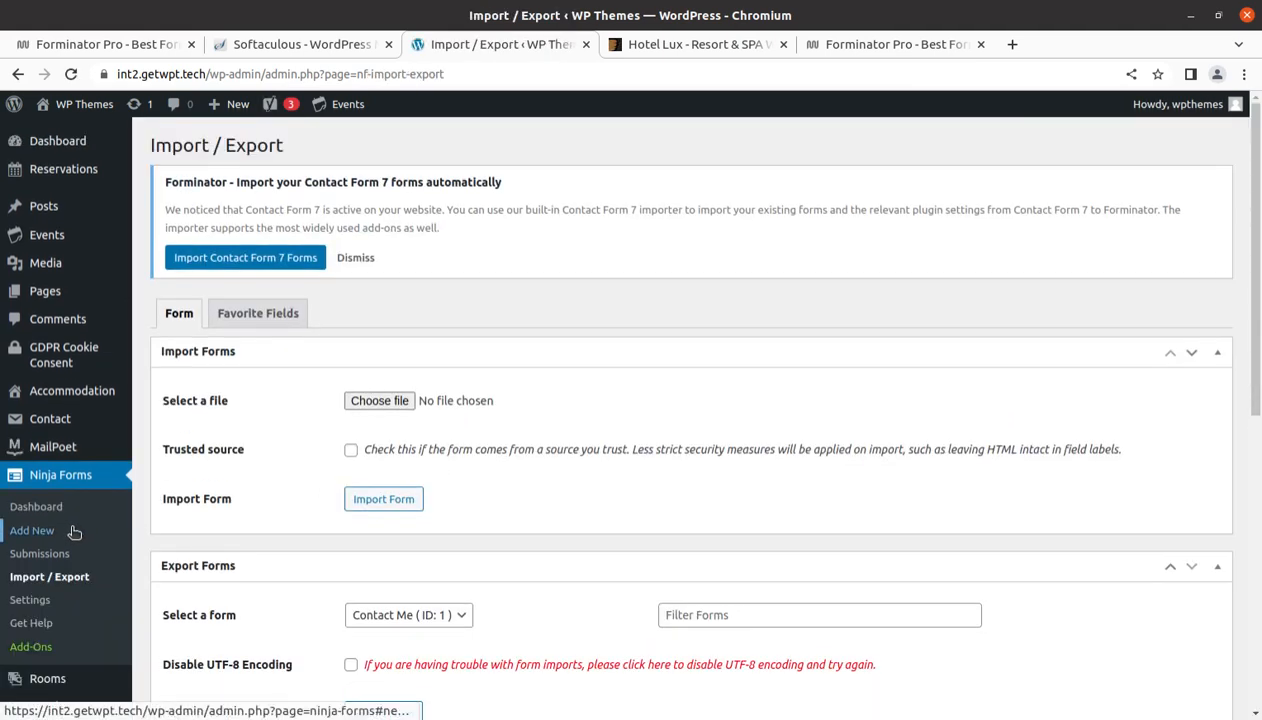
Import Reservation.nff from the hotellux_v1.2.2 package's 3-Ninja Forms Demo Content folder as a trusted source
click(363, 399)
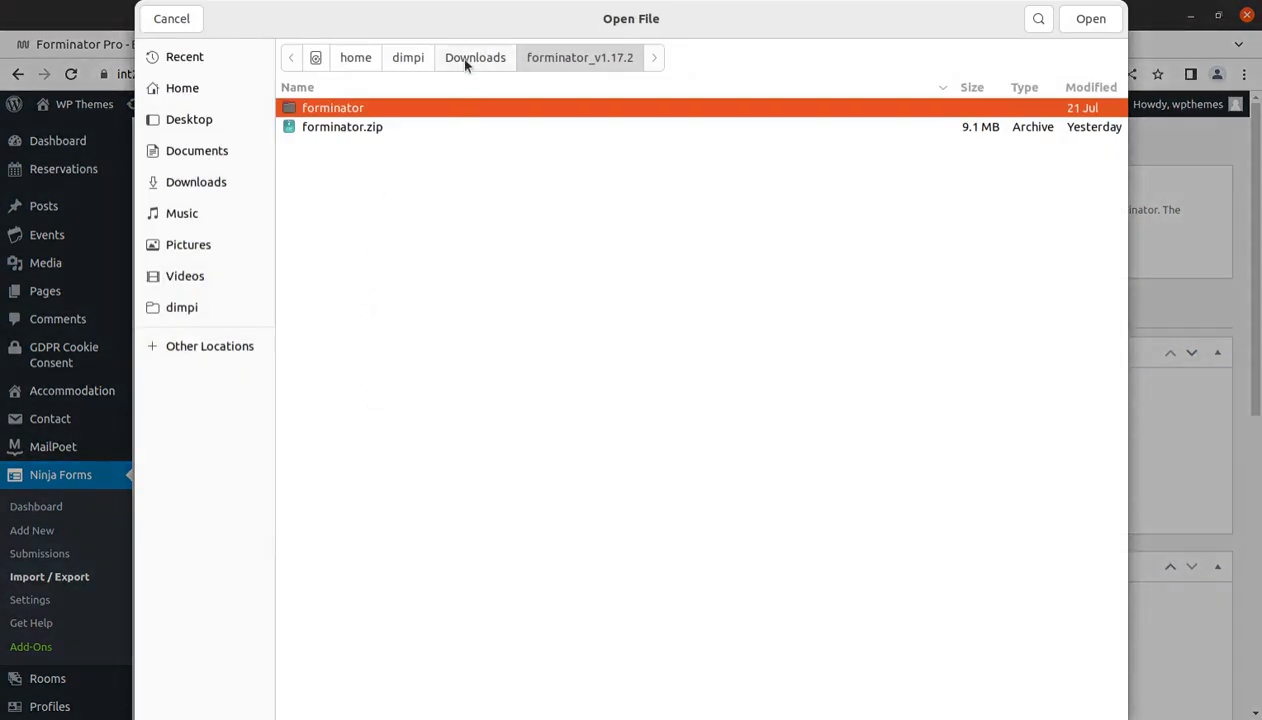
click(465, 60)
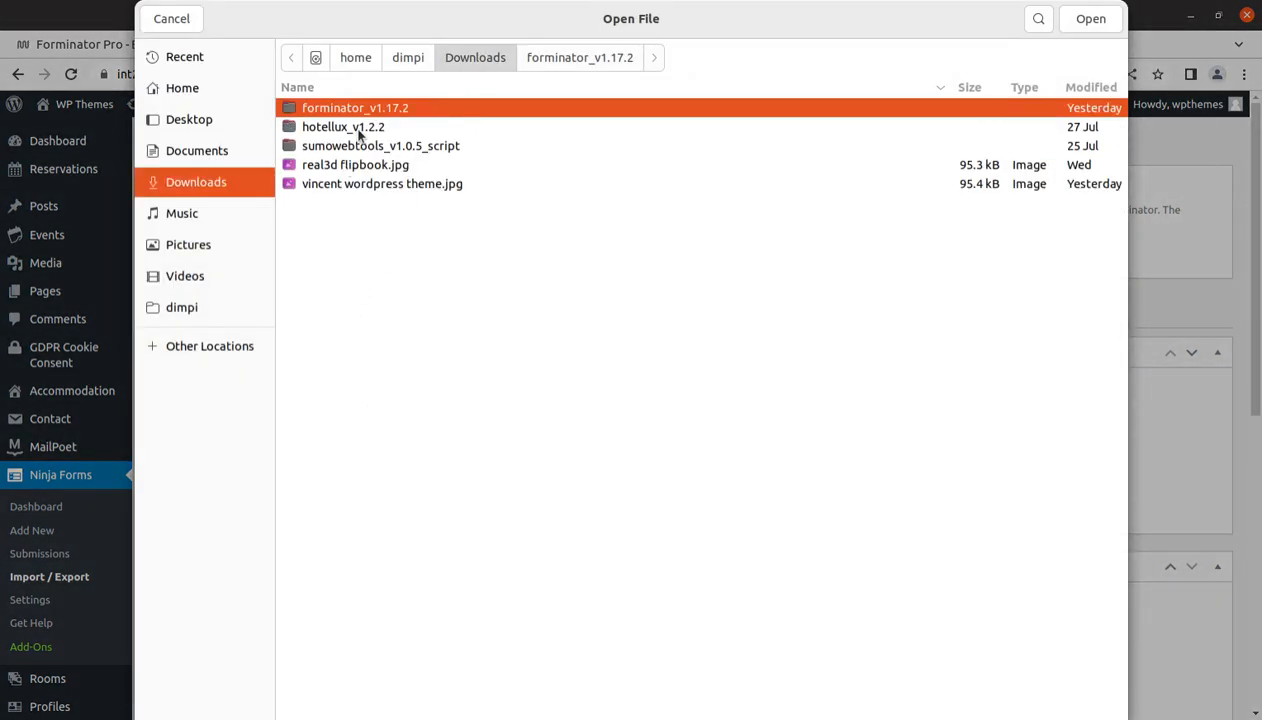
double_click(353, 129)
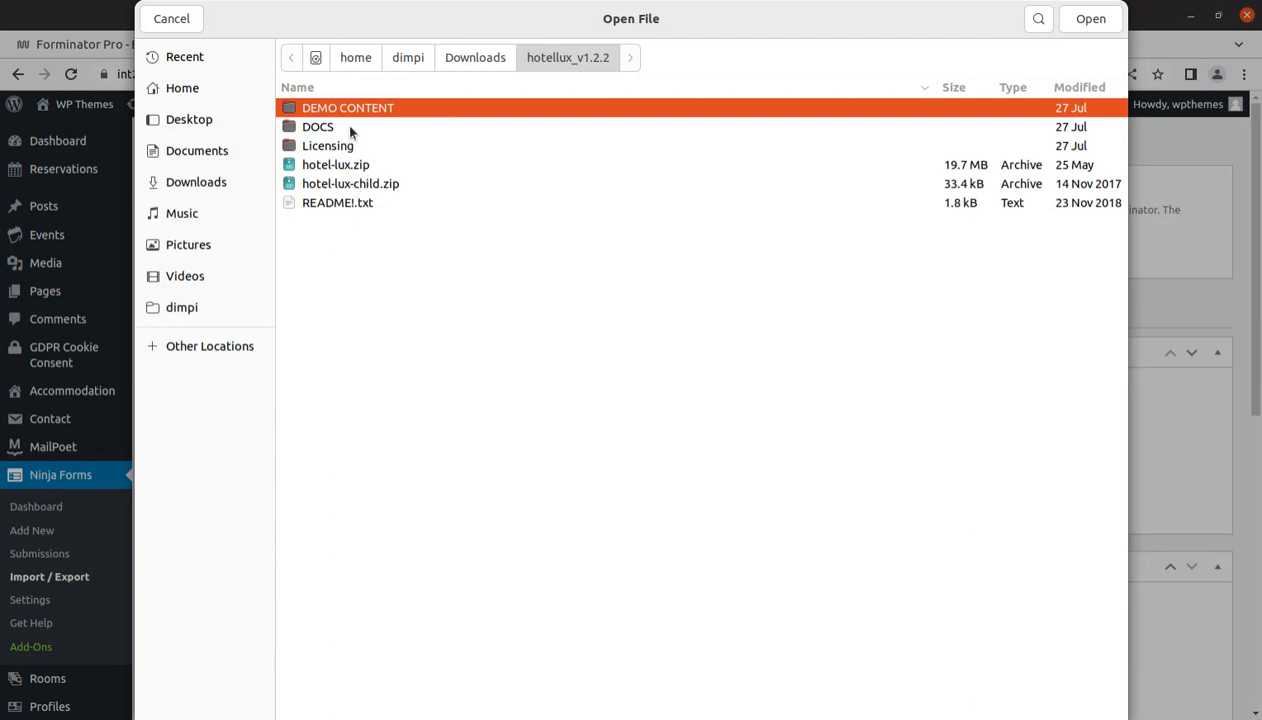
double_click(354, 115)
double_click(382, 147)
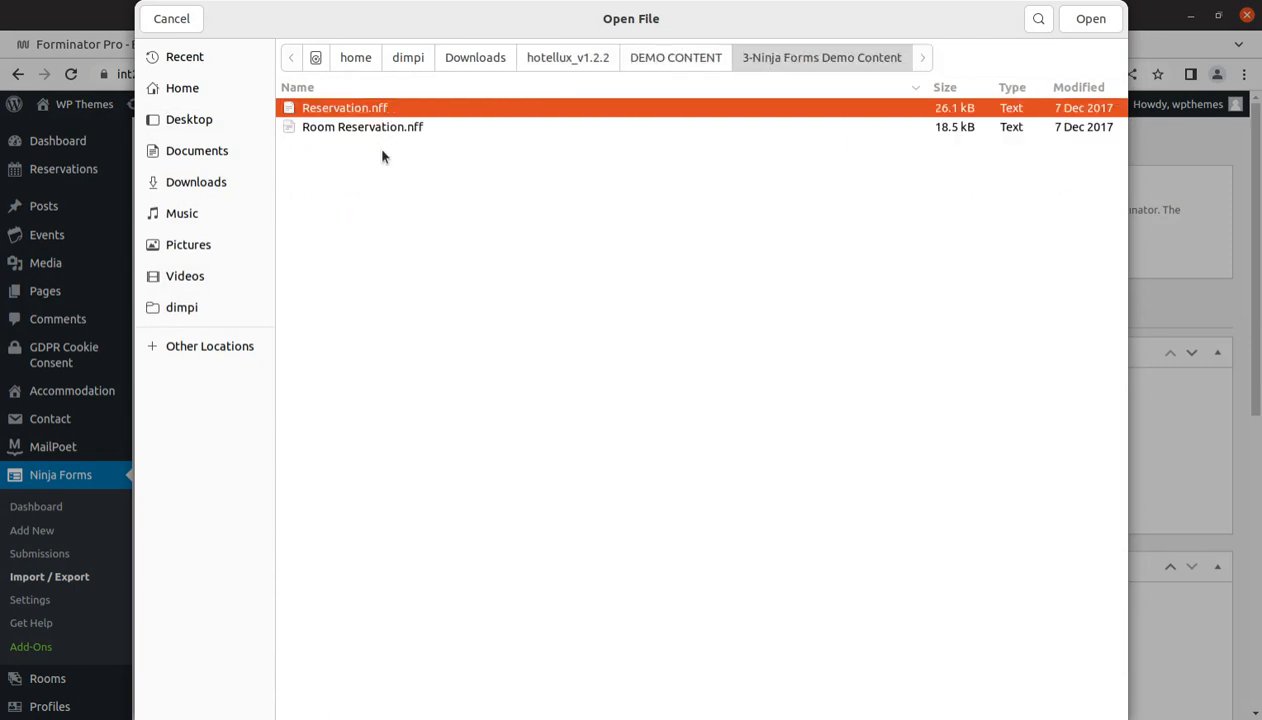
click(1090, 19)
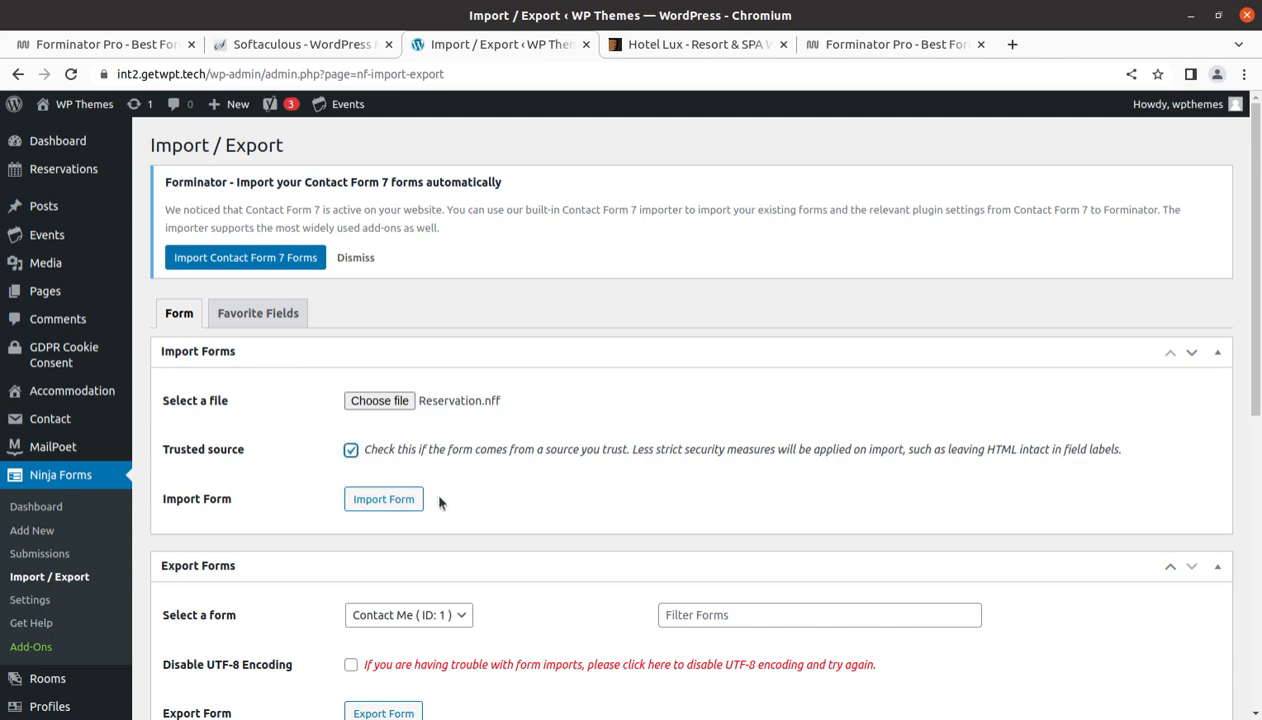
click(382, 500)
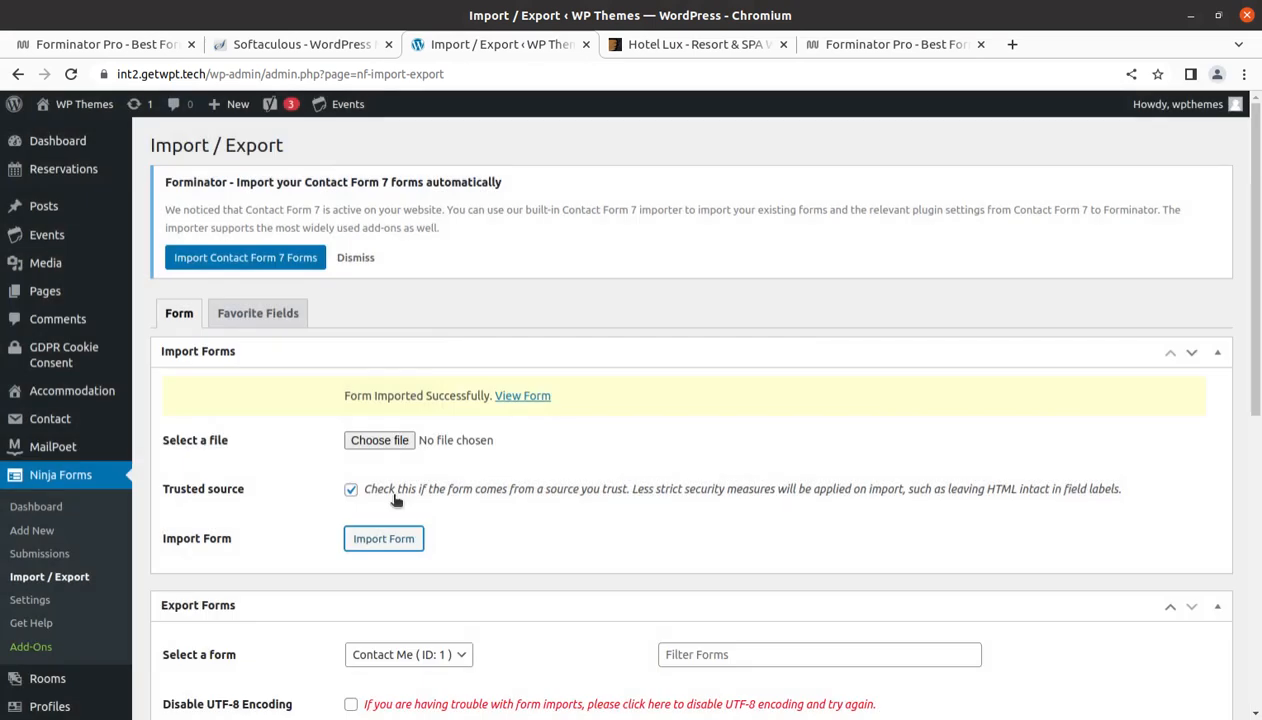
Review the imported Reservation form's fields in the form builder, publish the form and close the builder
click(520, 396)
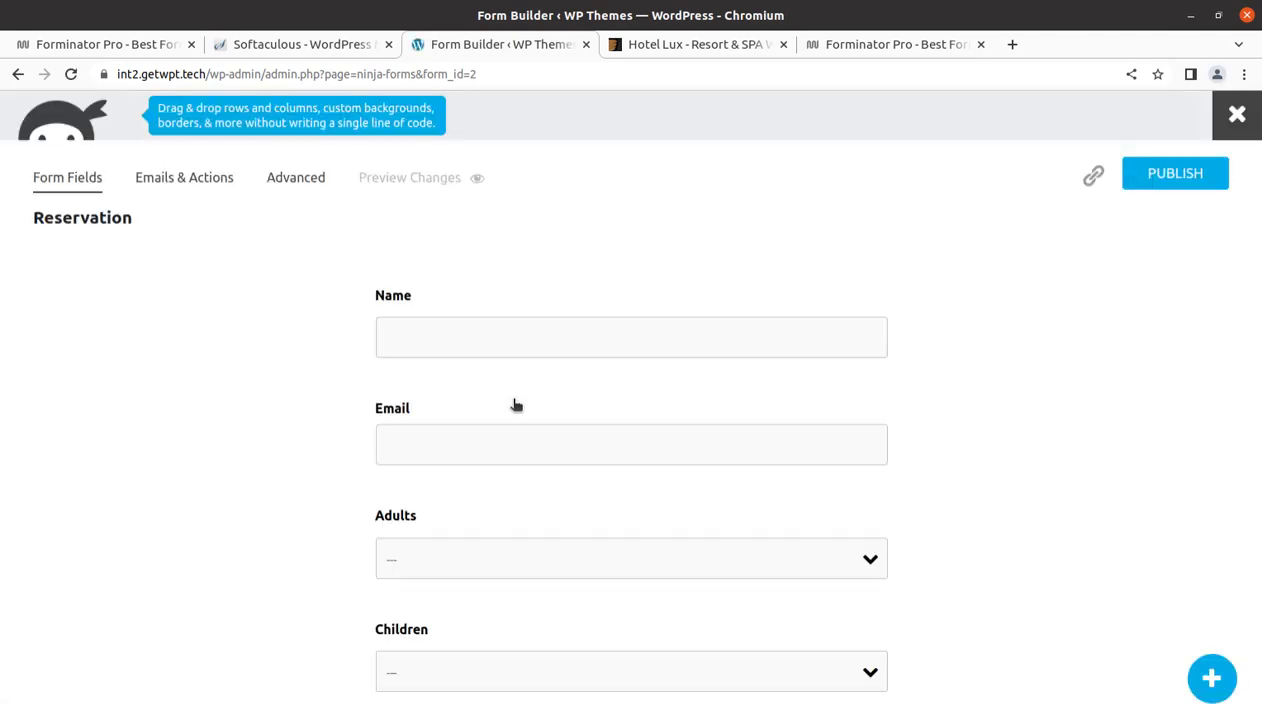
scroll(608, 563, down, 3)
scroll(605, 562, down, 3)
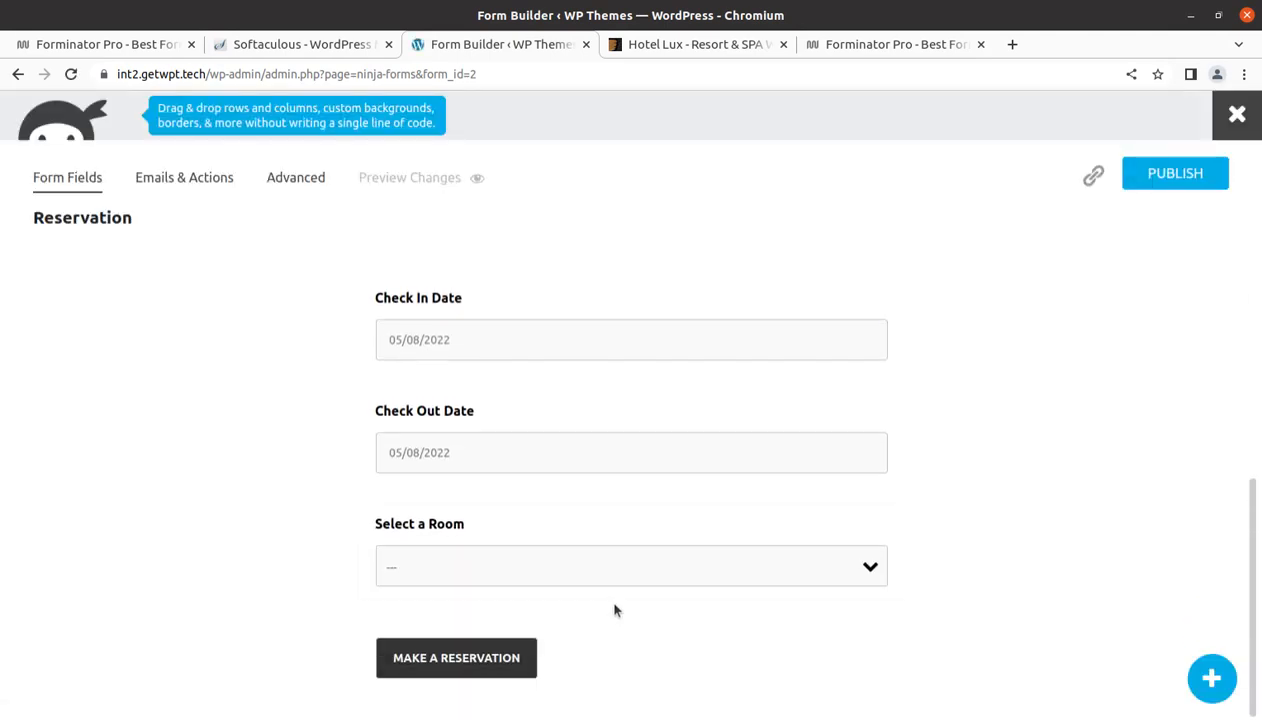
scroll(614, 604, up, 4)
click(1145, 178)
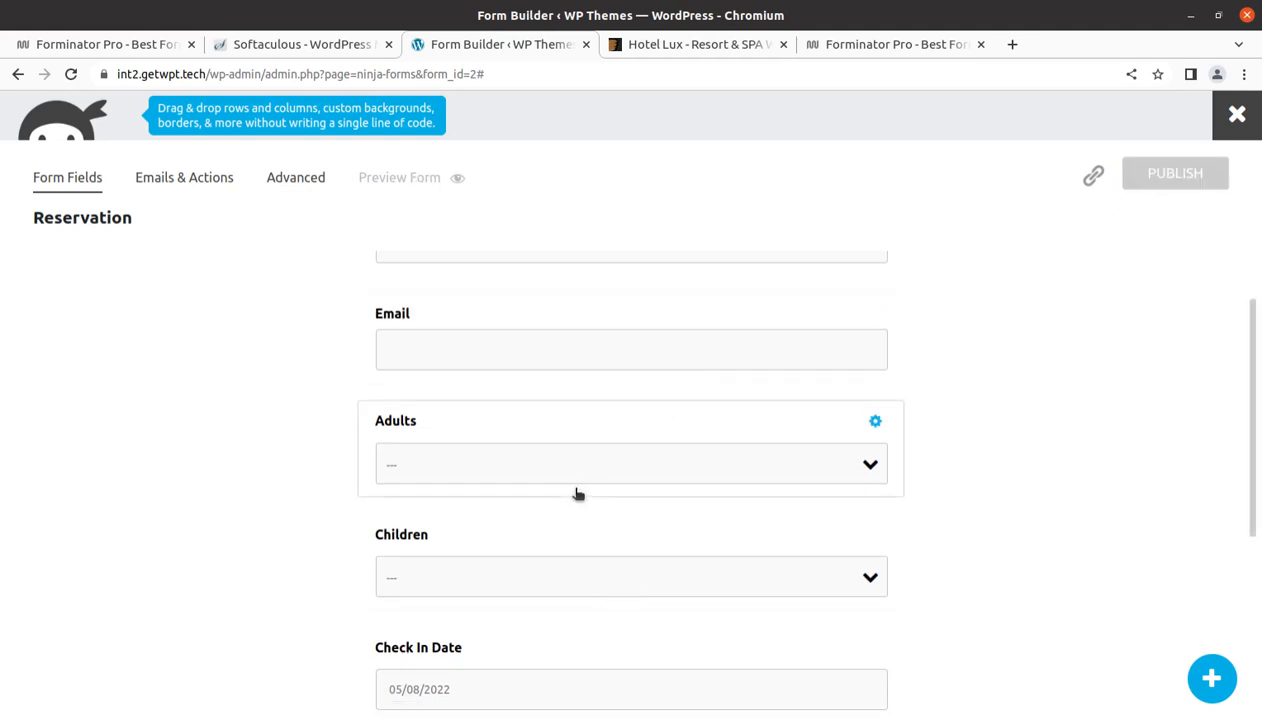
click(1214, 119)
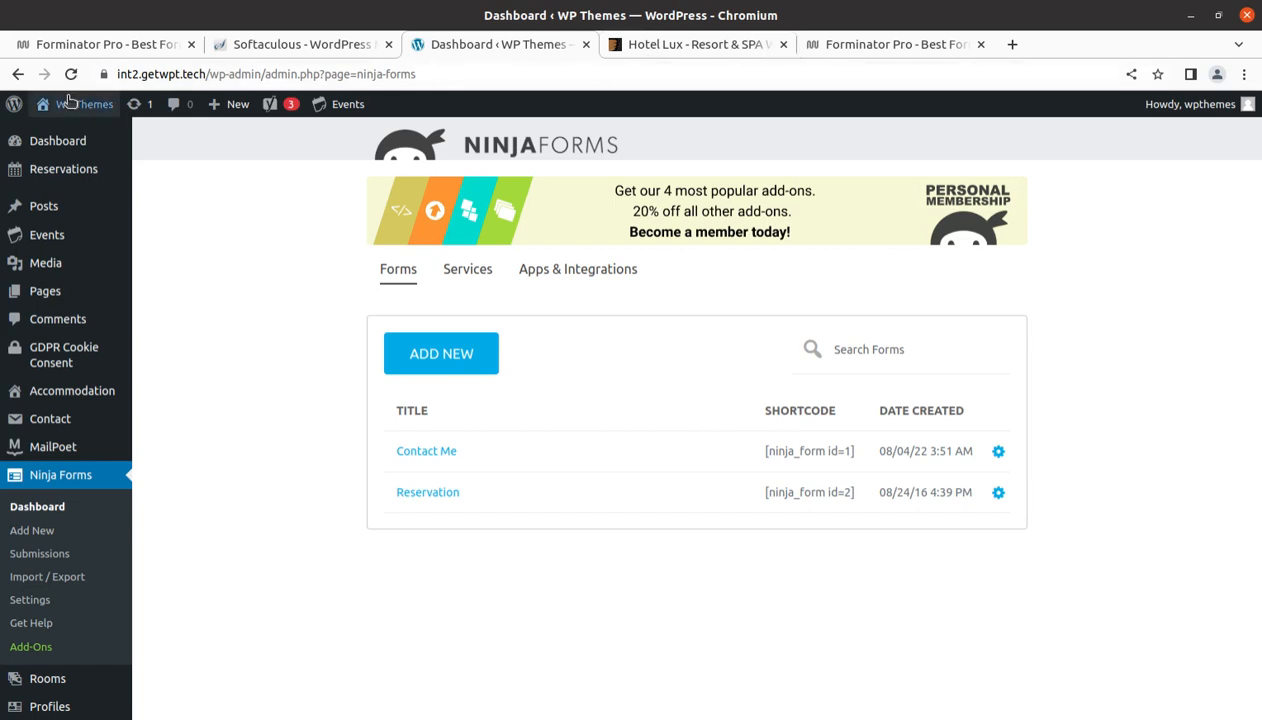
Open the WP Themes site in a new tab, go to its /reservation page and check the Make a Reservation section
mouse_move(70, 102)
middle_click(62, 132)
click(633, 54)
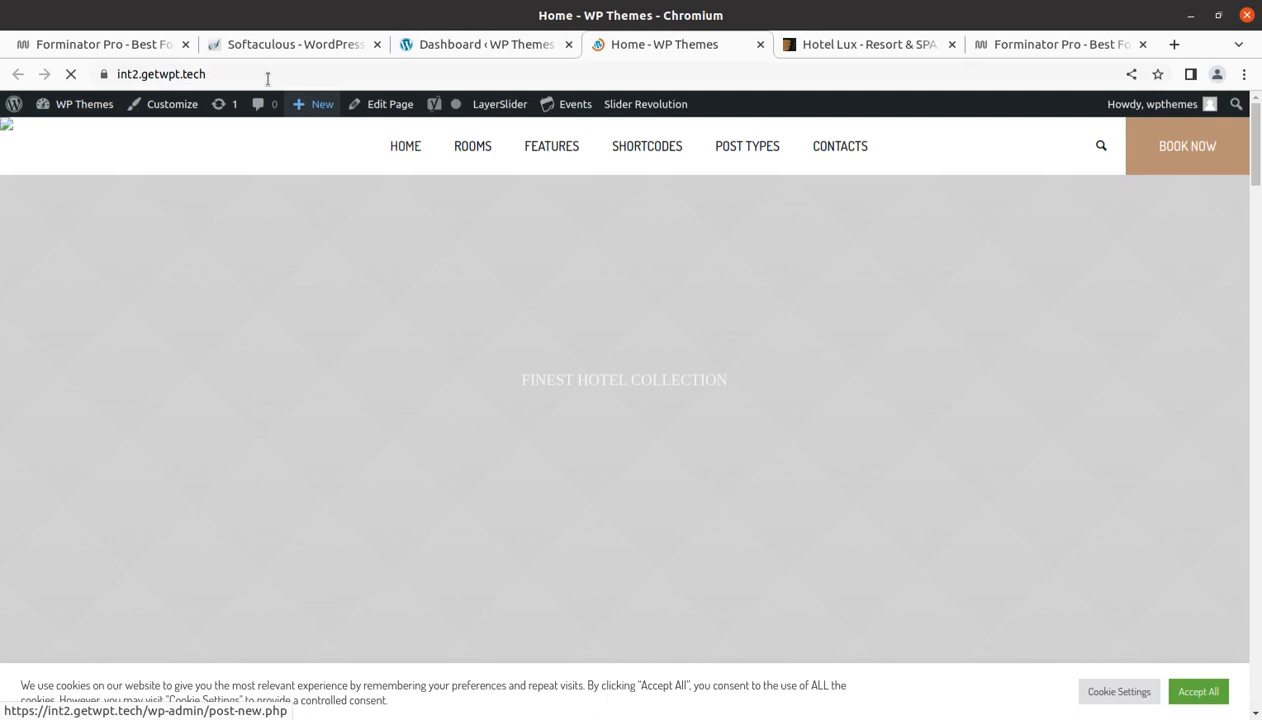
click(268, 74)
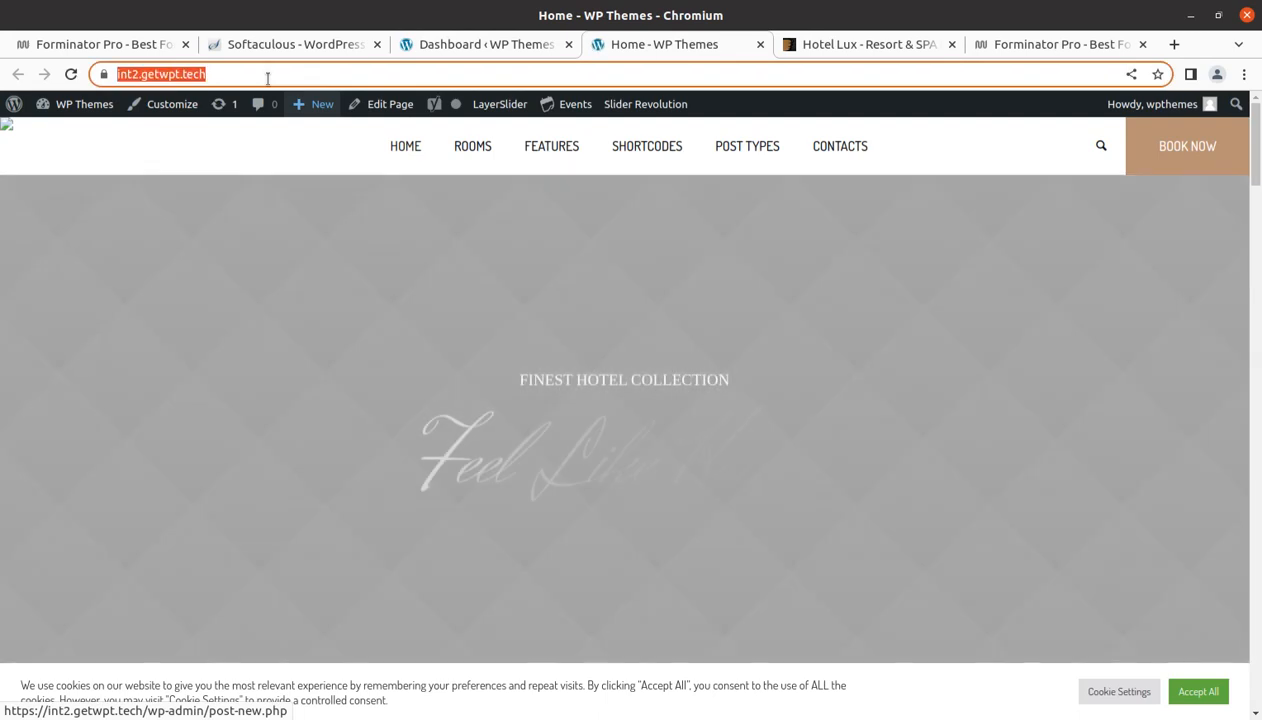
click(268, 74)
text(//)
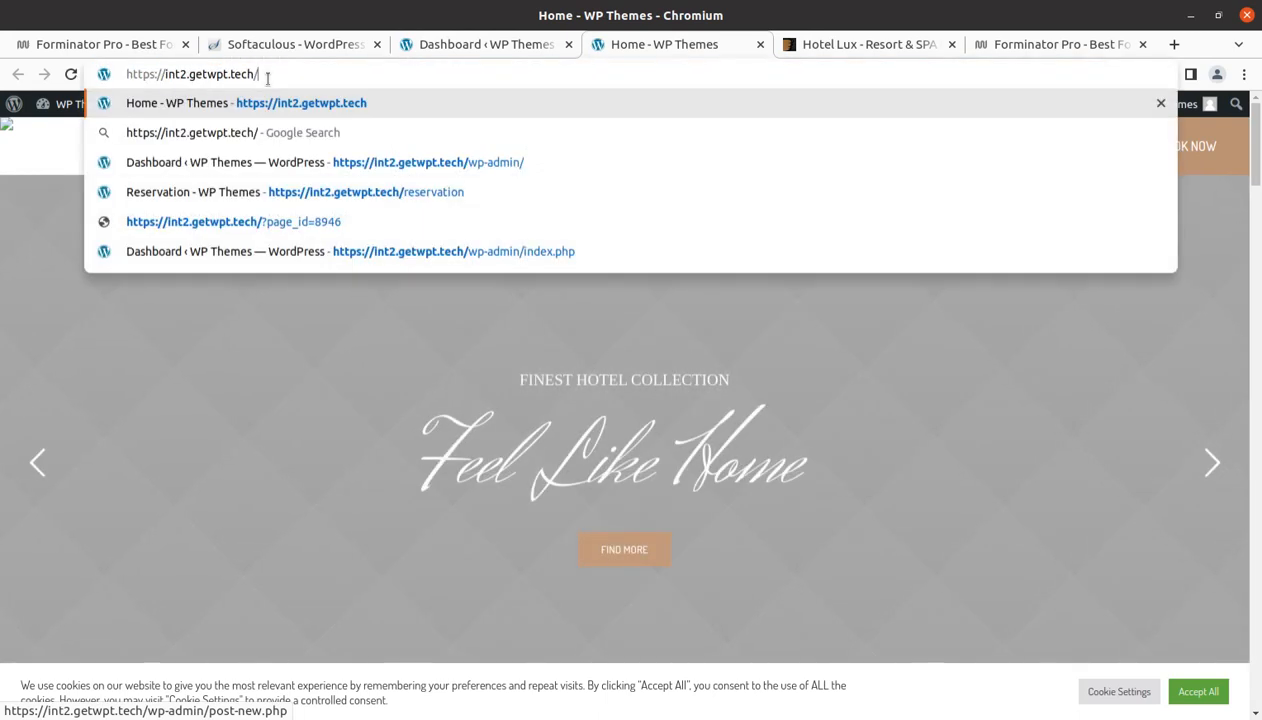
text(re)
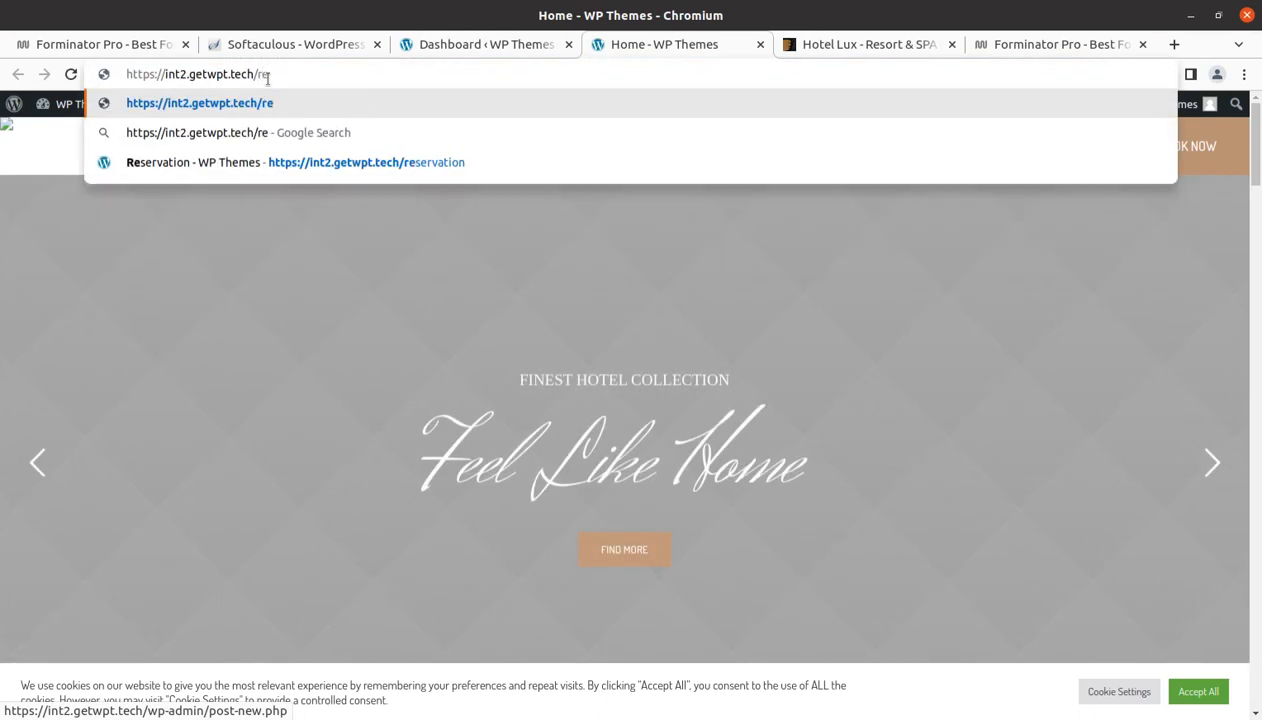
click(293, 162)
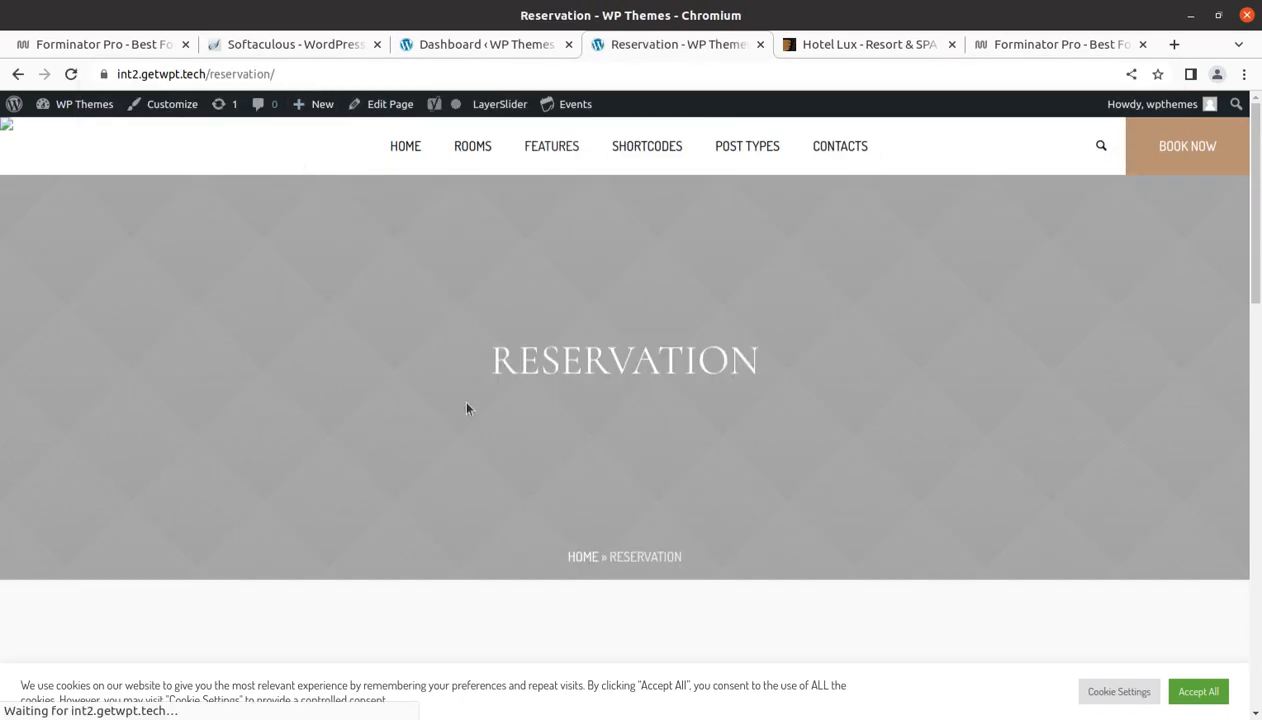
scroll(466, 410, down, 3)
scroll(510, 470, down, 2)
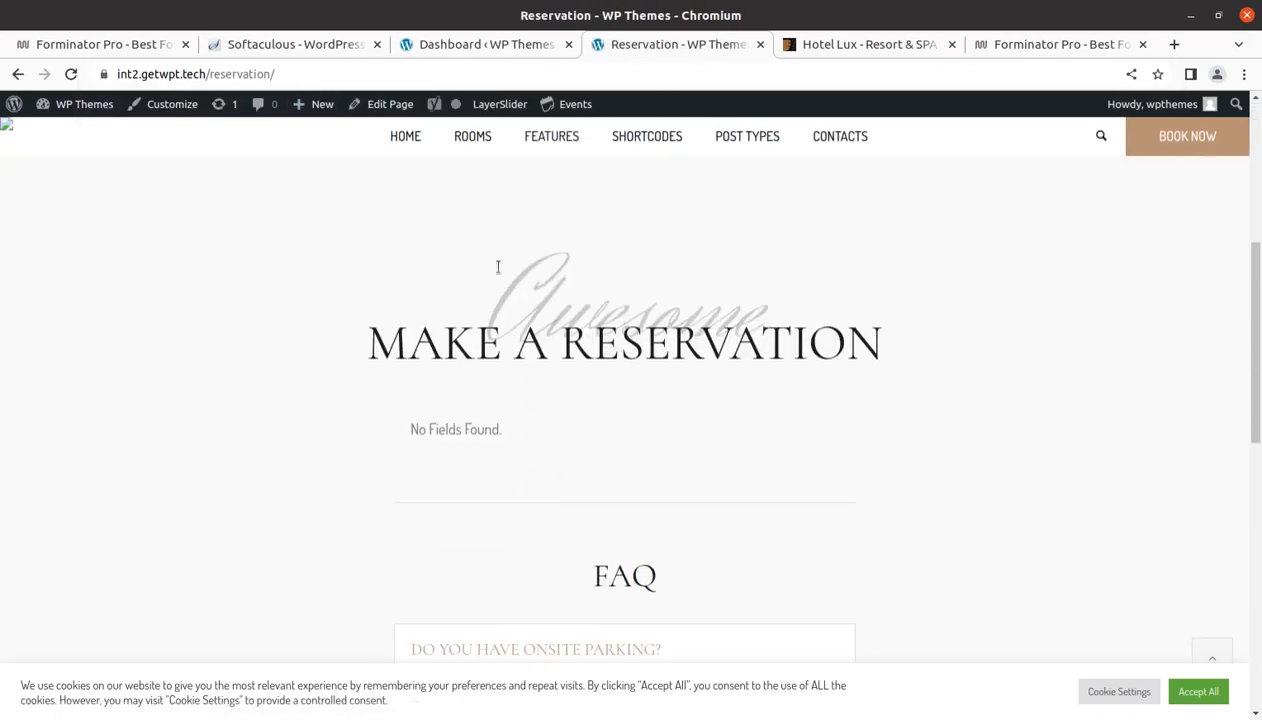
Open the Reservation page for editing and look through its sections in the Visual Content Composer
click(380, 112)
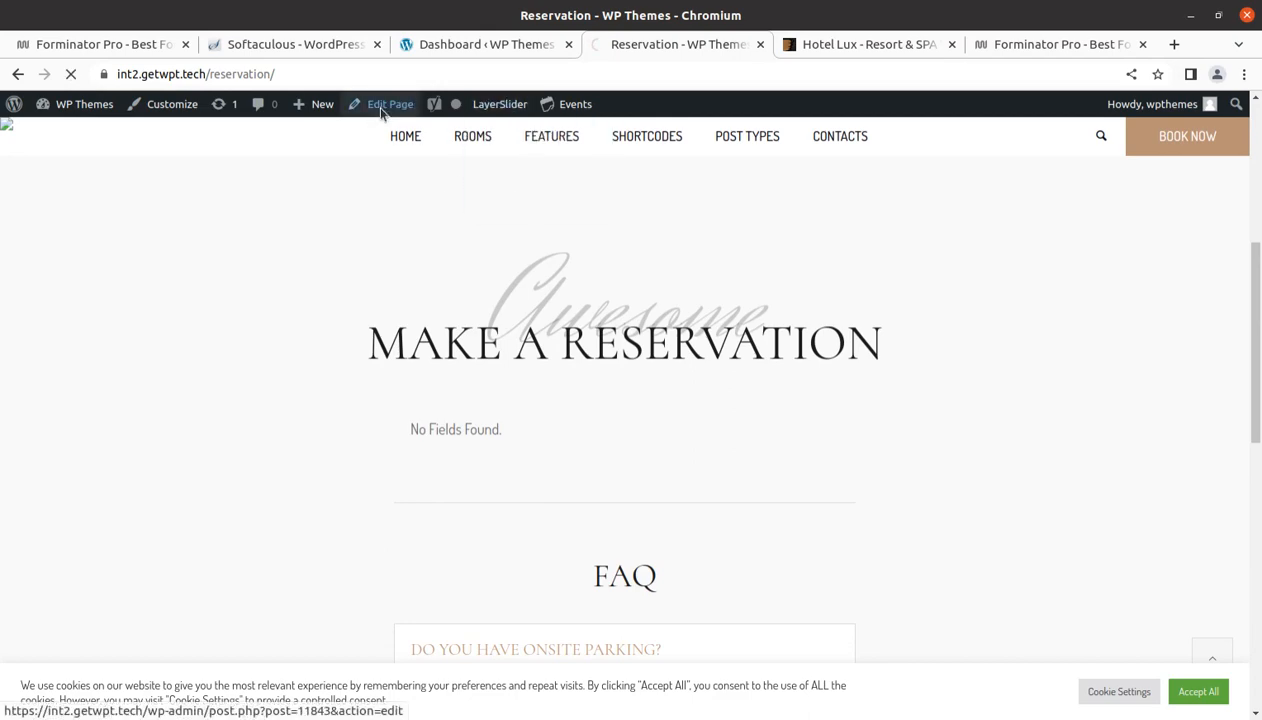
mouse_move(380, 112)
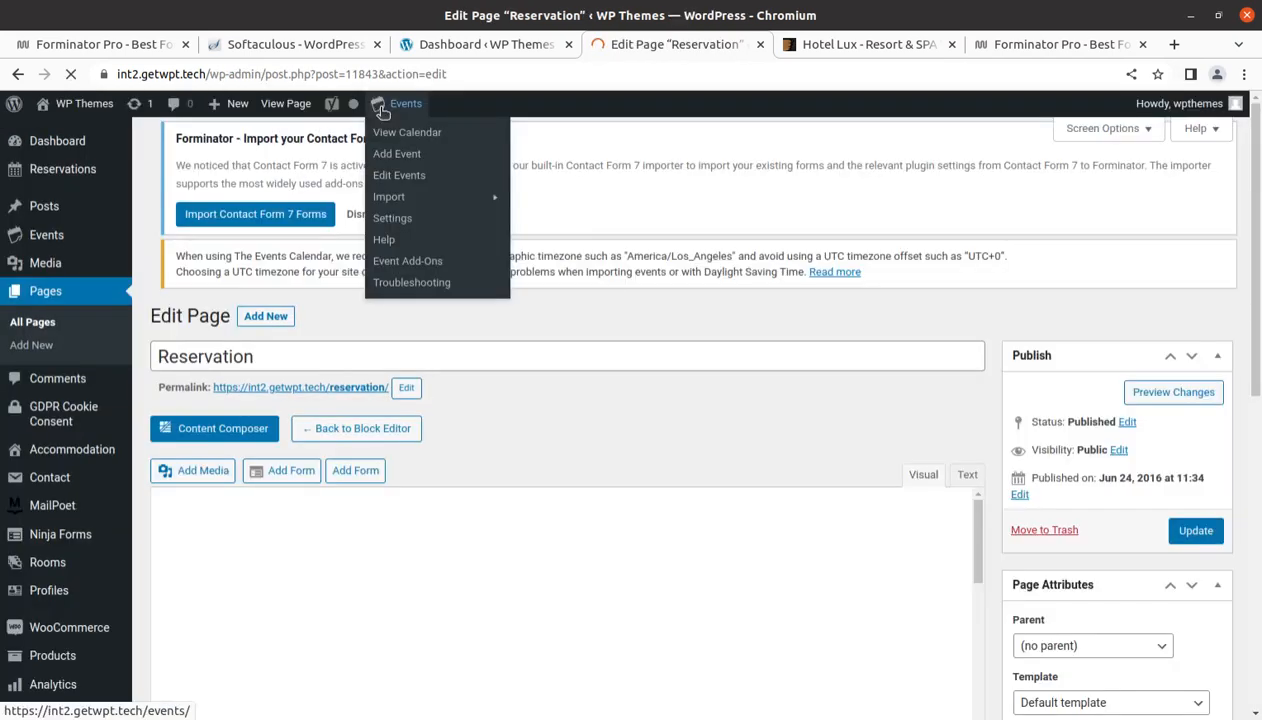
scroll(646, 457, down, 2)
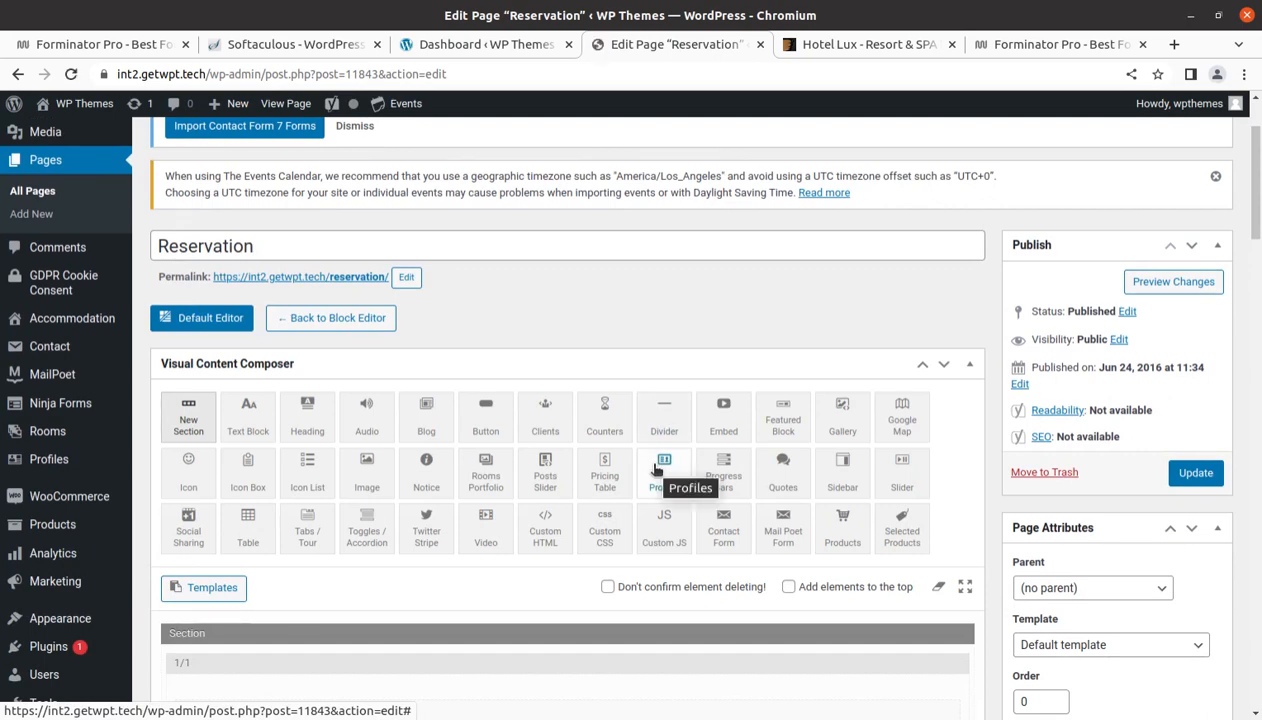
scroll(645, 470, down, 2)
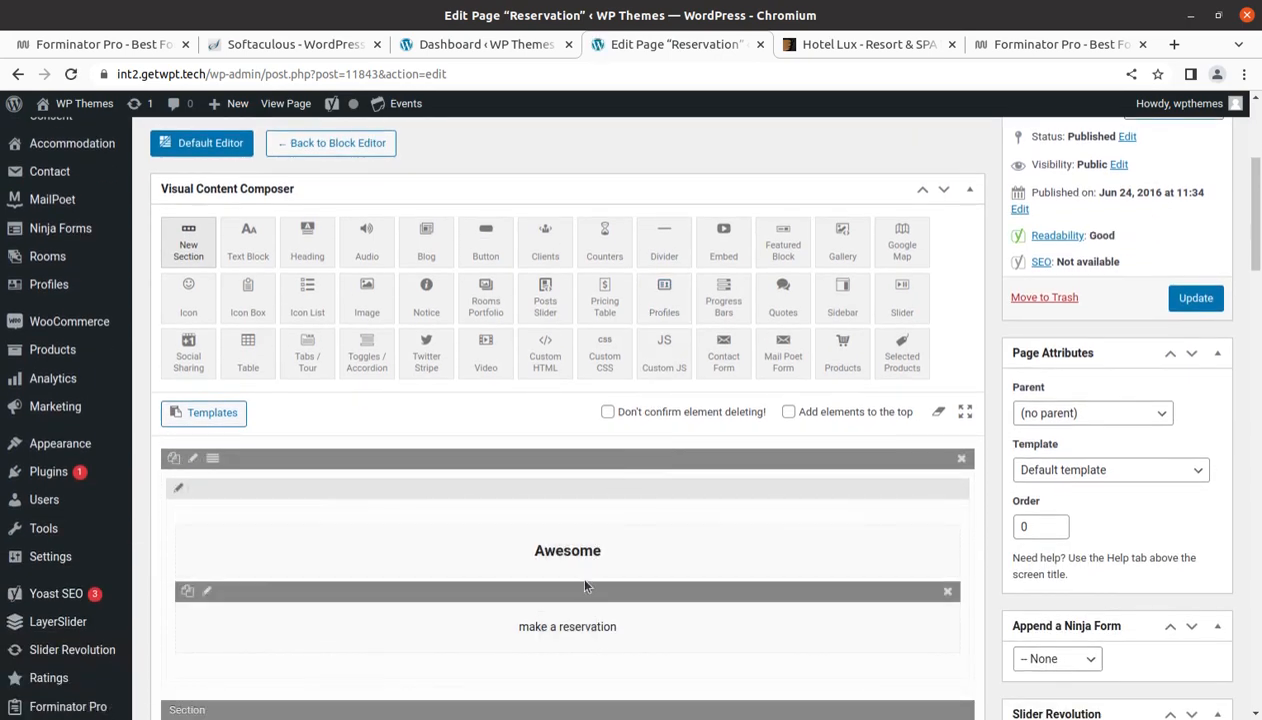
scroll(574, 630, down, 1)
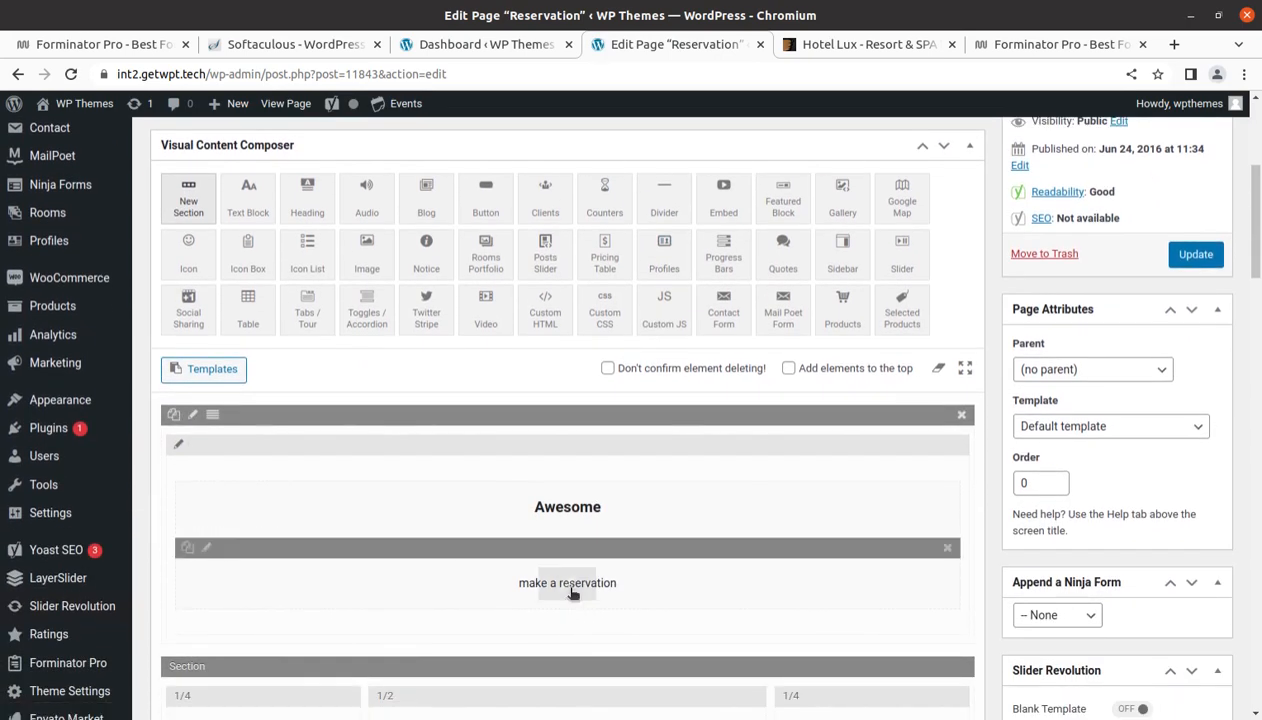
click(569, 585)
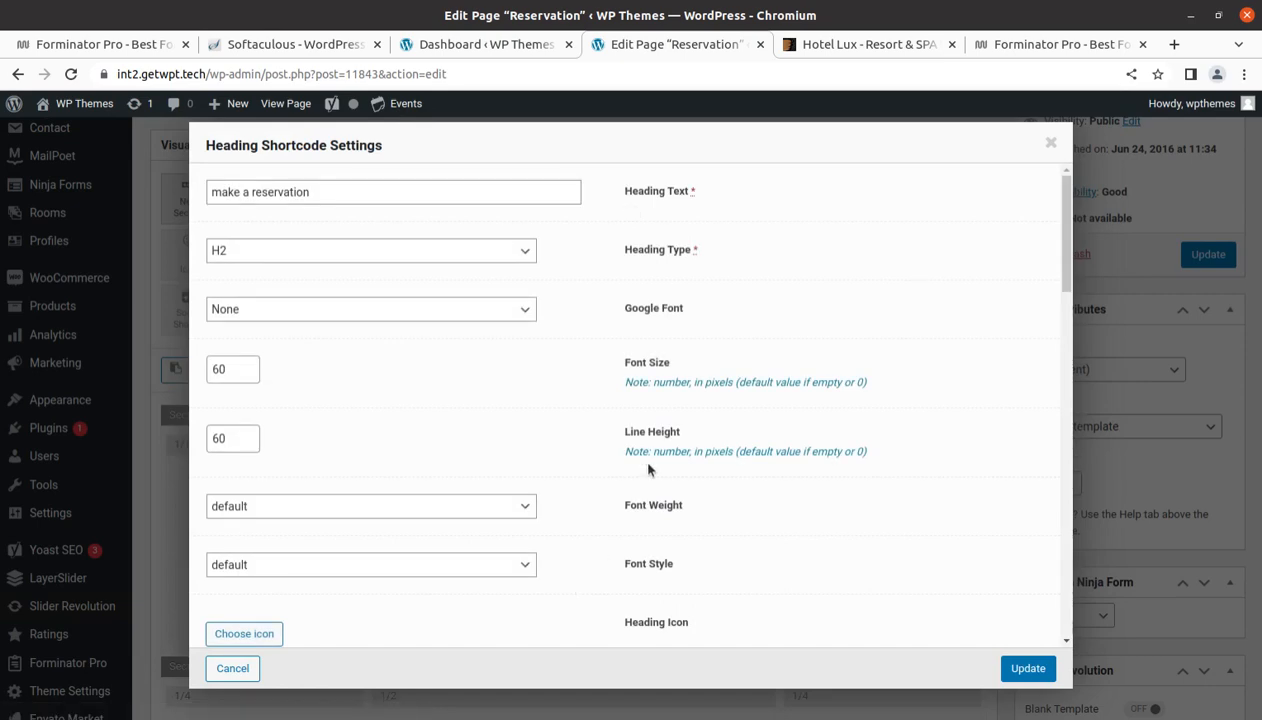
scroll(531, 430, down, 2)
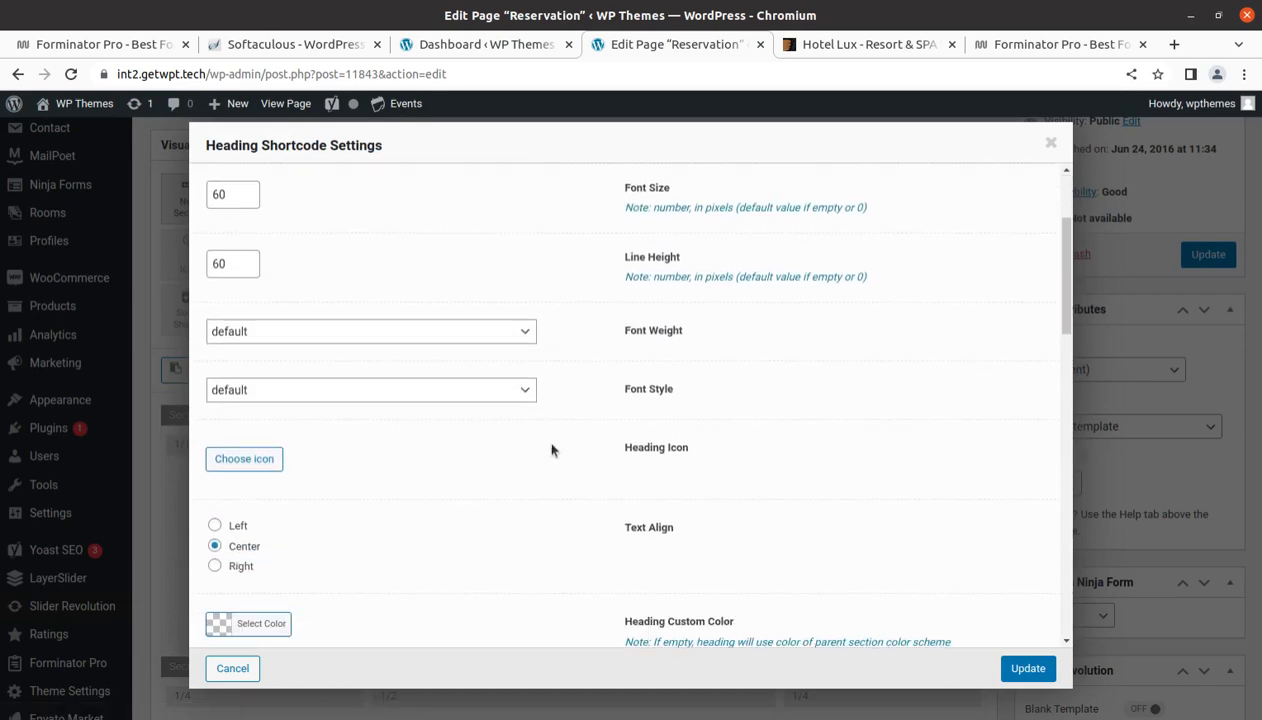
click(1050, 143)
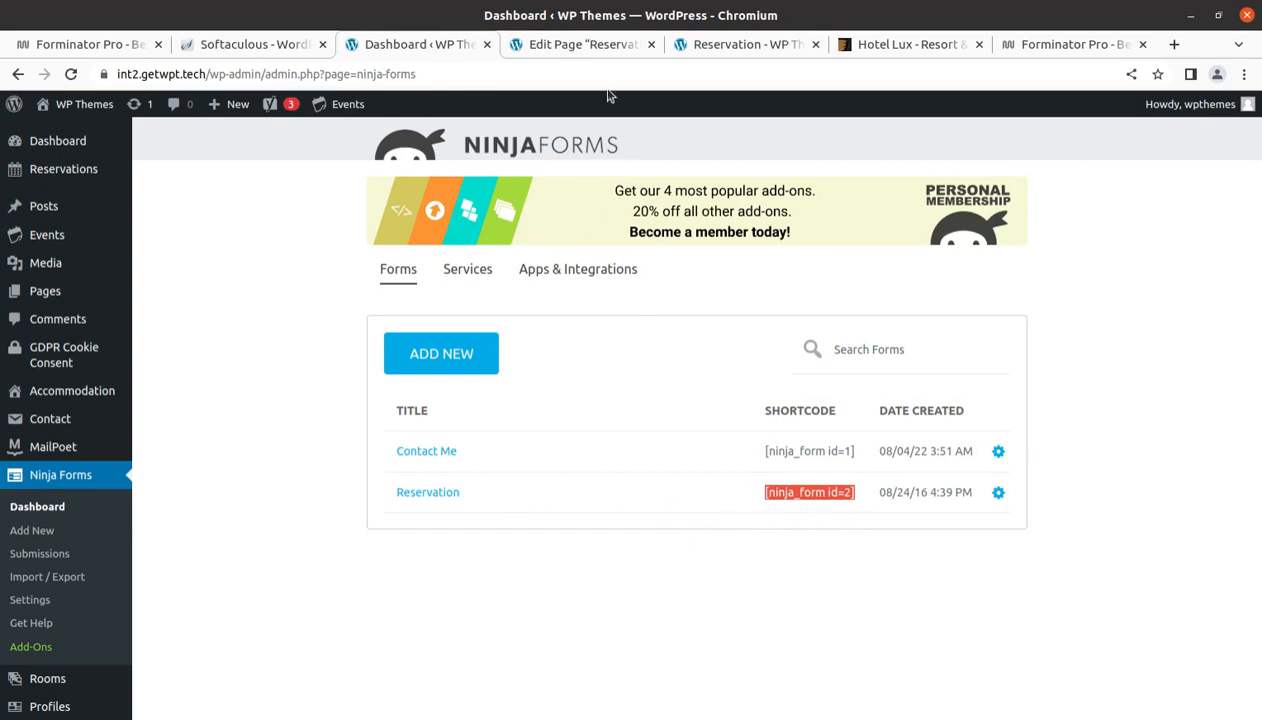
Check the [ninja_form id=2] shortcode block below the heading in the Reservation page editor and update the page
click(576, 50)
scroll(450, 473, down, 10)
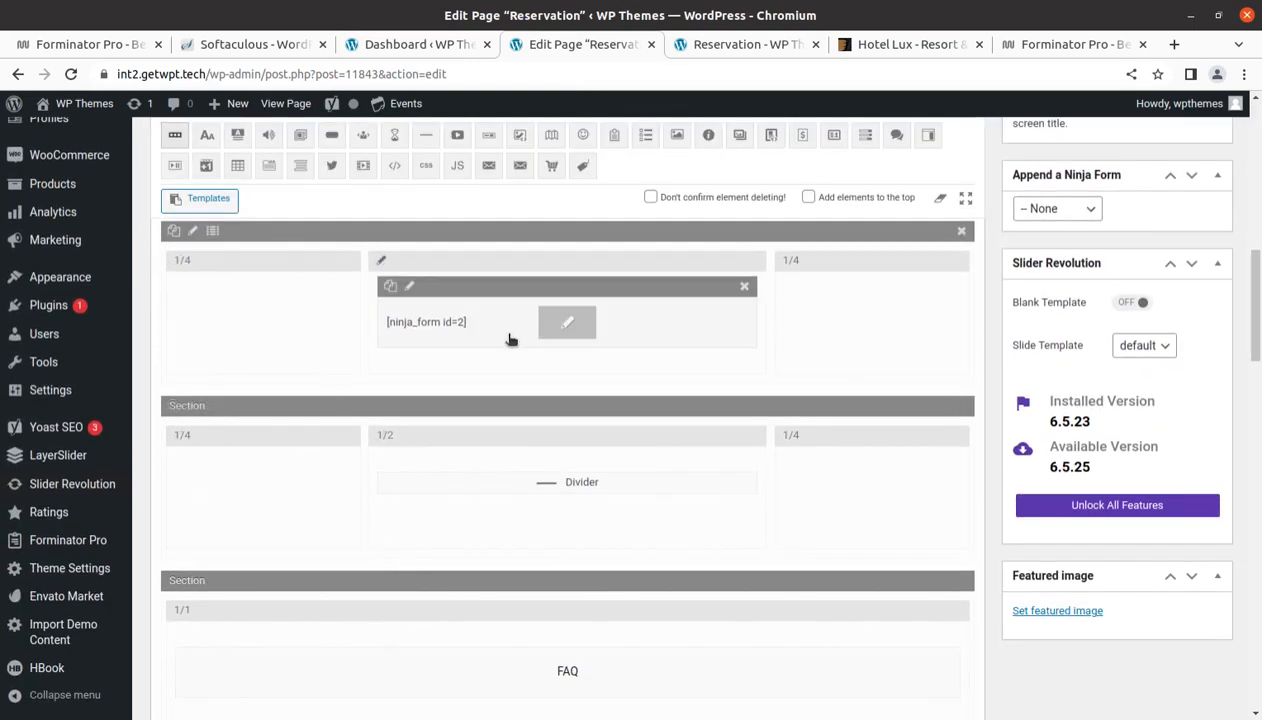
scroll(397, 400, up, 2)
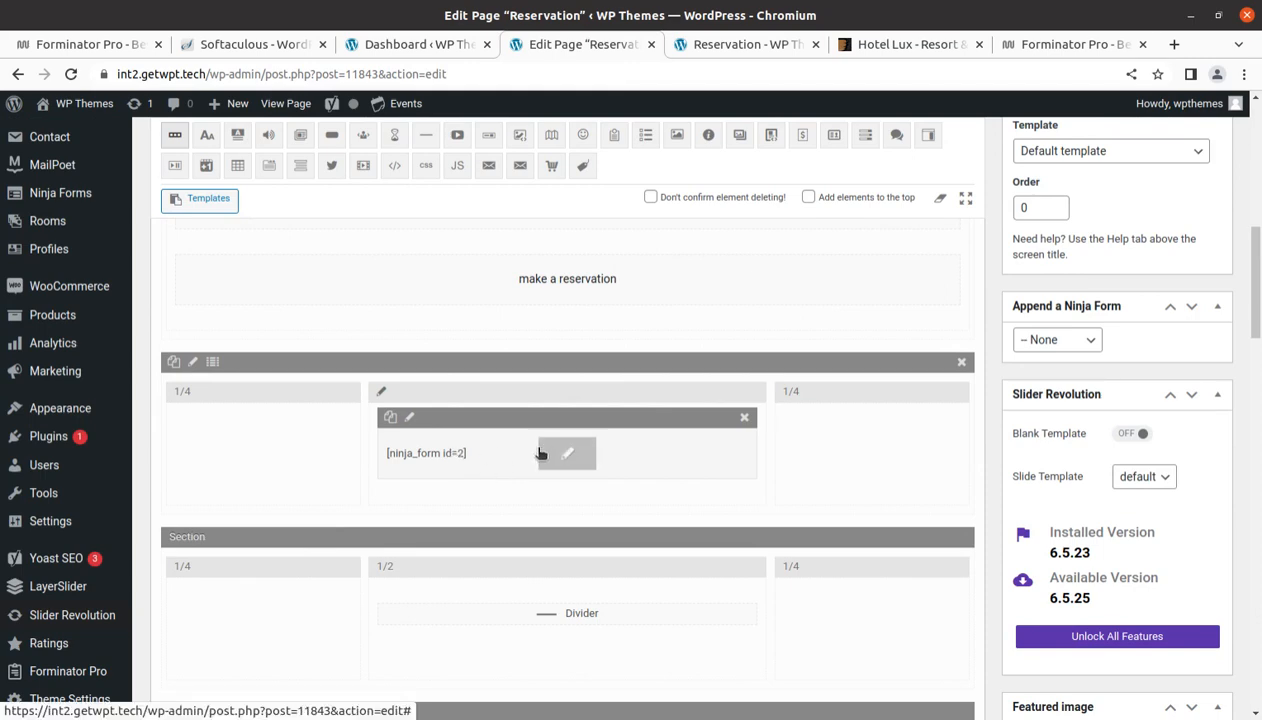
scroll(890, 444, up, 5)
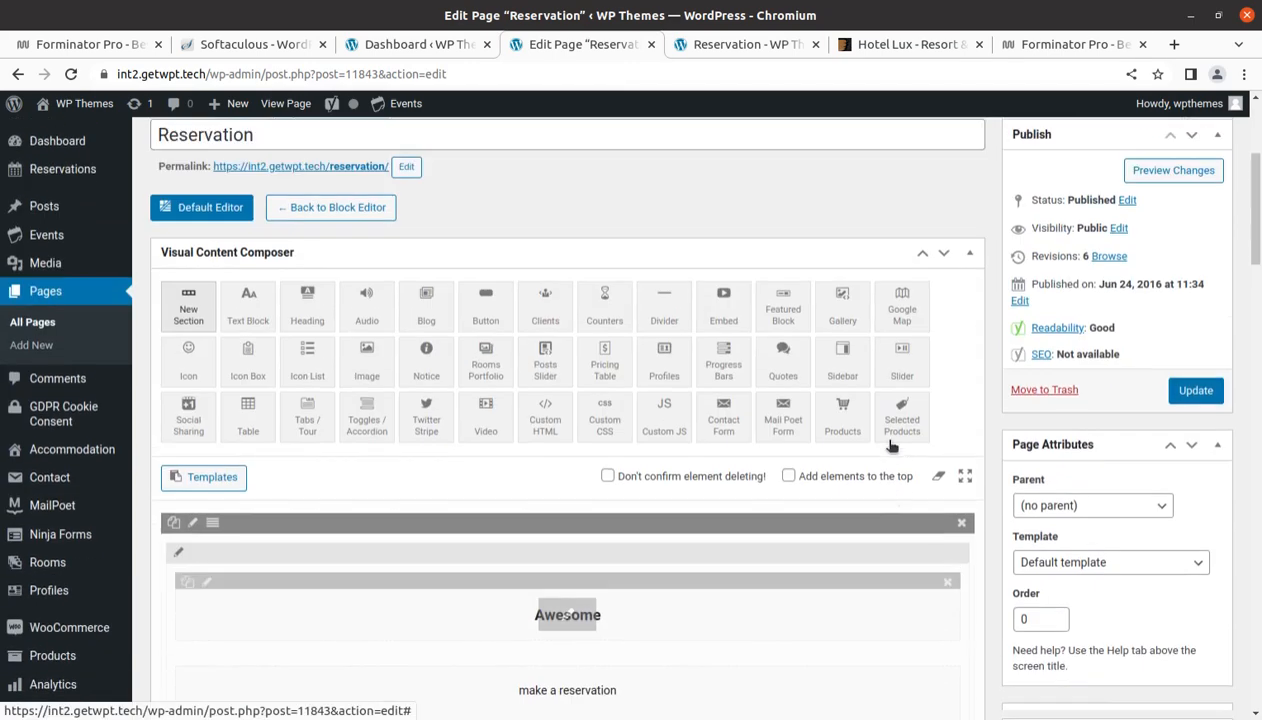
click(1199, 418)
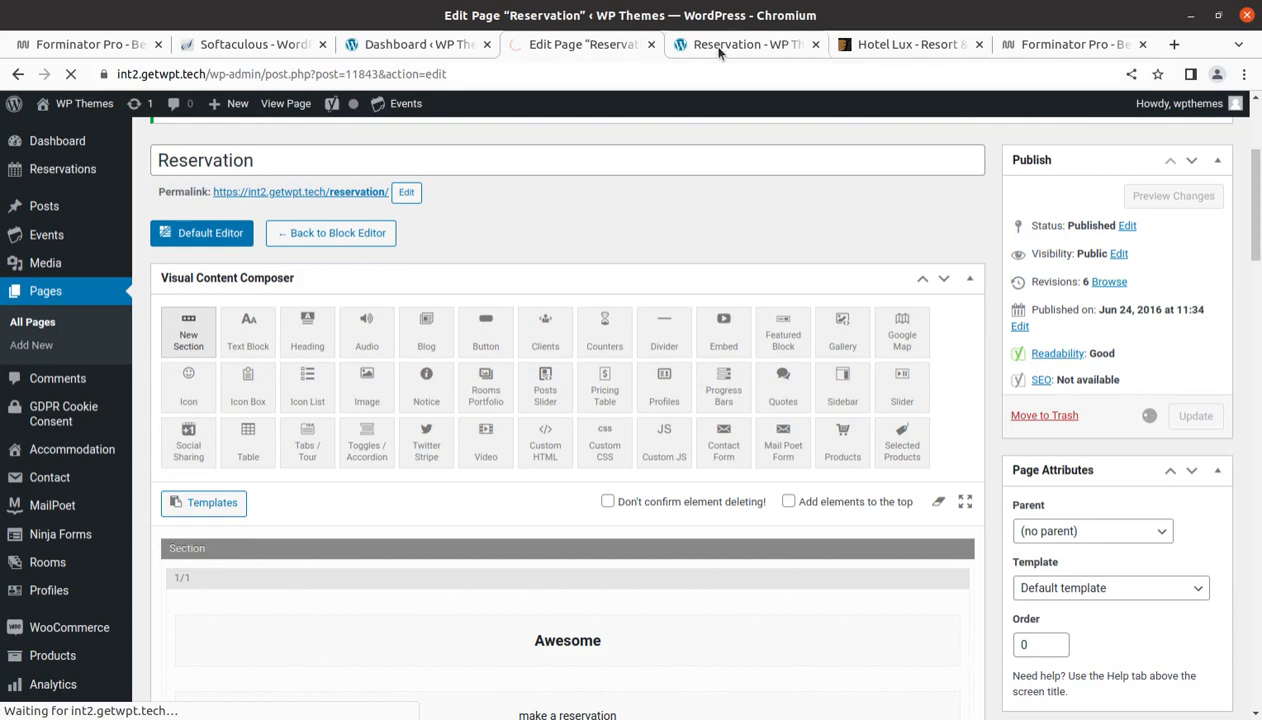
Review the form on the live Reservation page, trying out the Name, Email, Adults, Children and Check In Date fields
click(712, 48)
scroll(486, 518, up, 7)
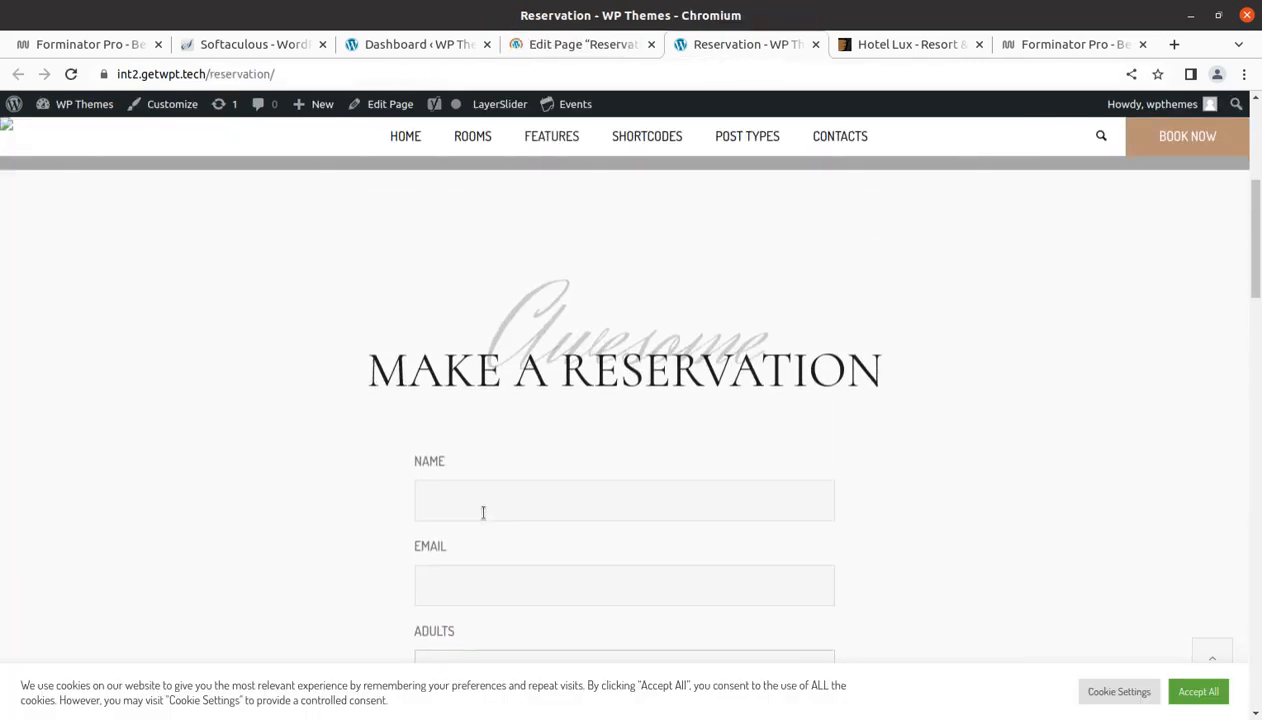
scroll(495, 490, down, 2)
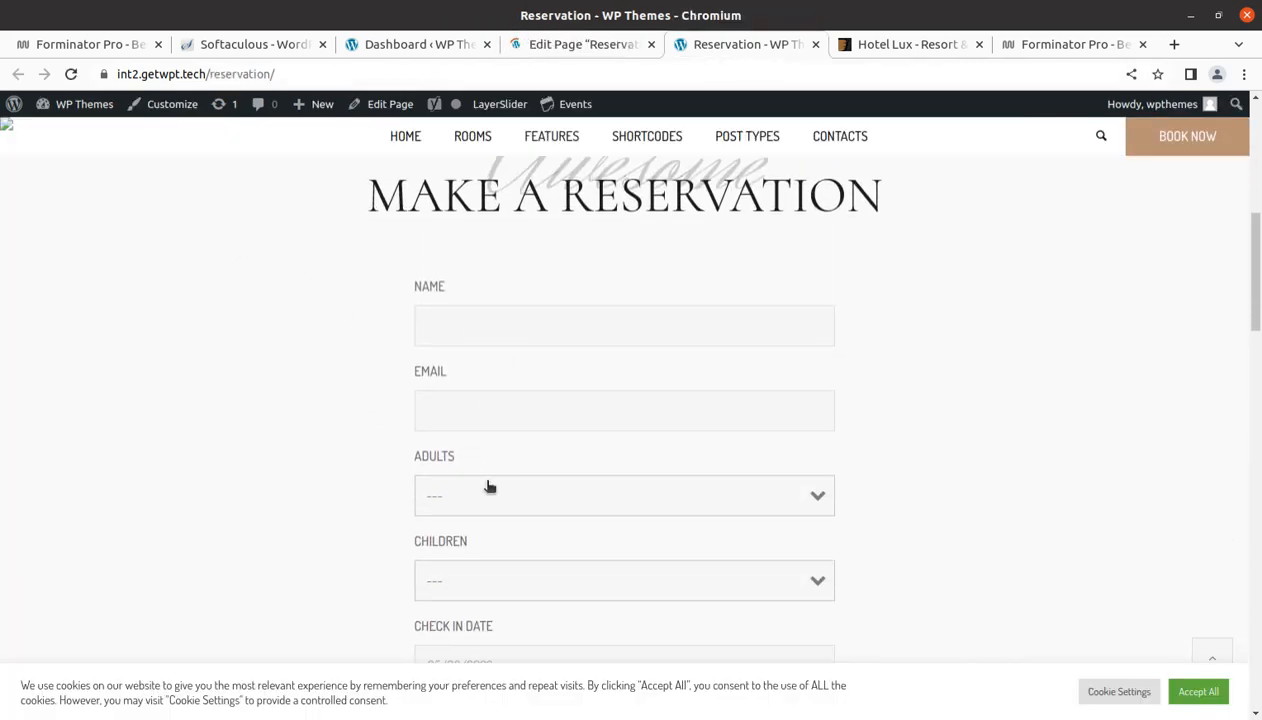
click(453, 322)
click(474, 398)
click(966, 372)
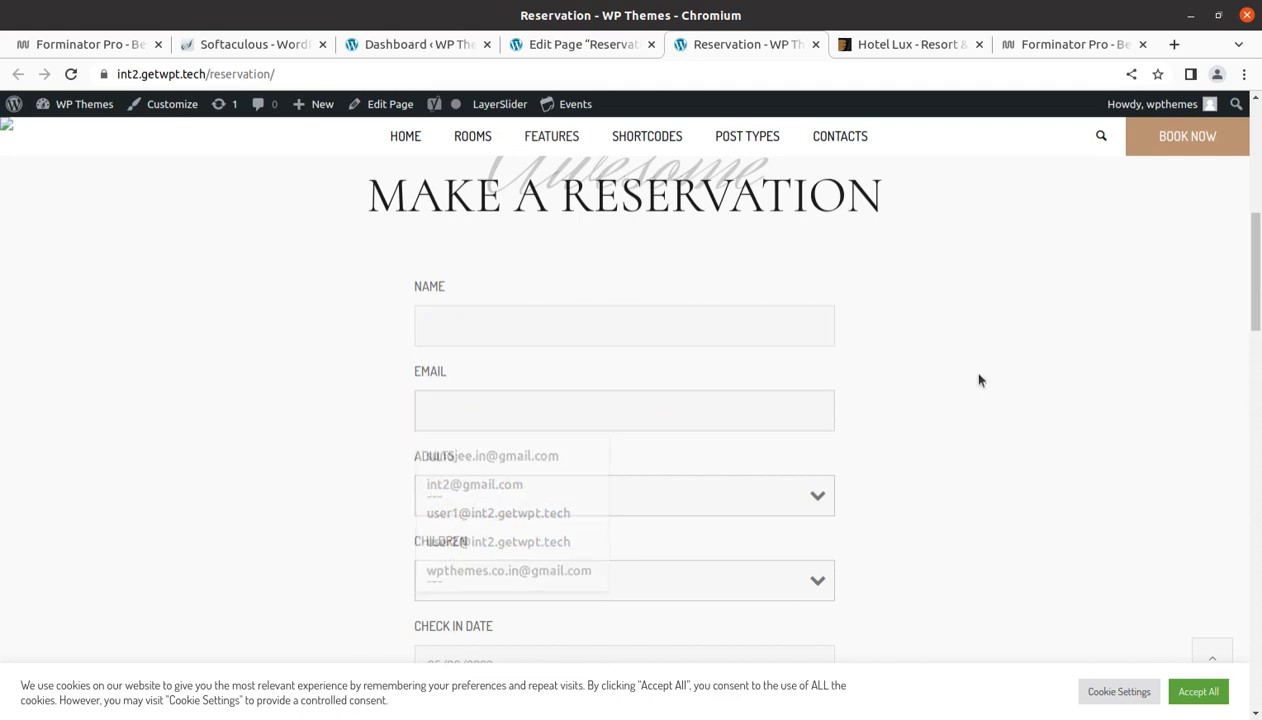
scroll(524, 442, down, 1)
click(487, 442)
click(496, 484)
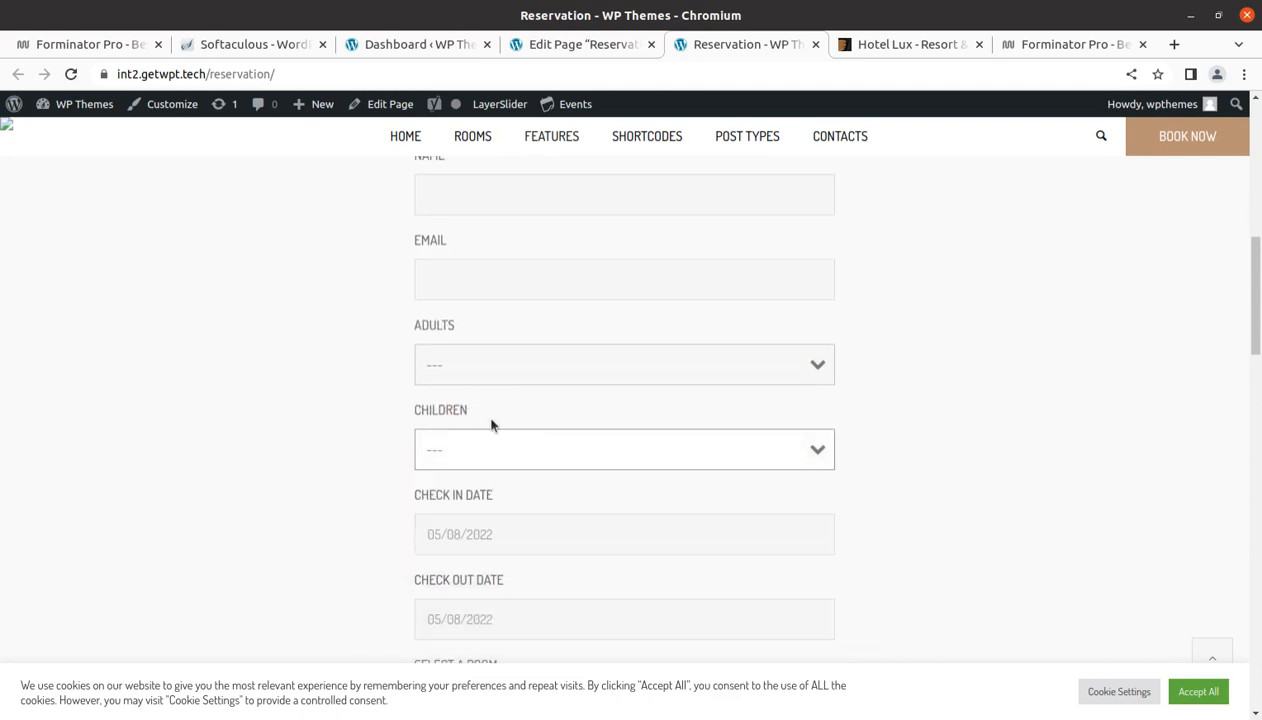
click(567, 541)
click(1048, 370)
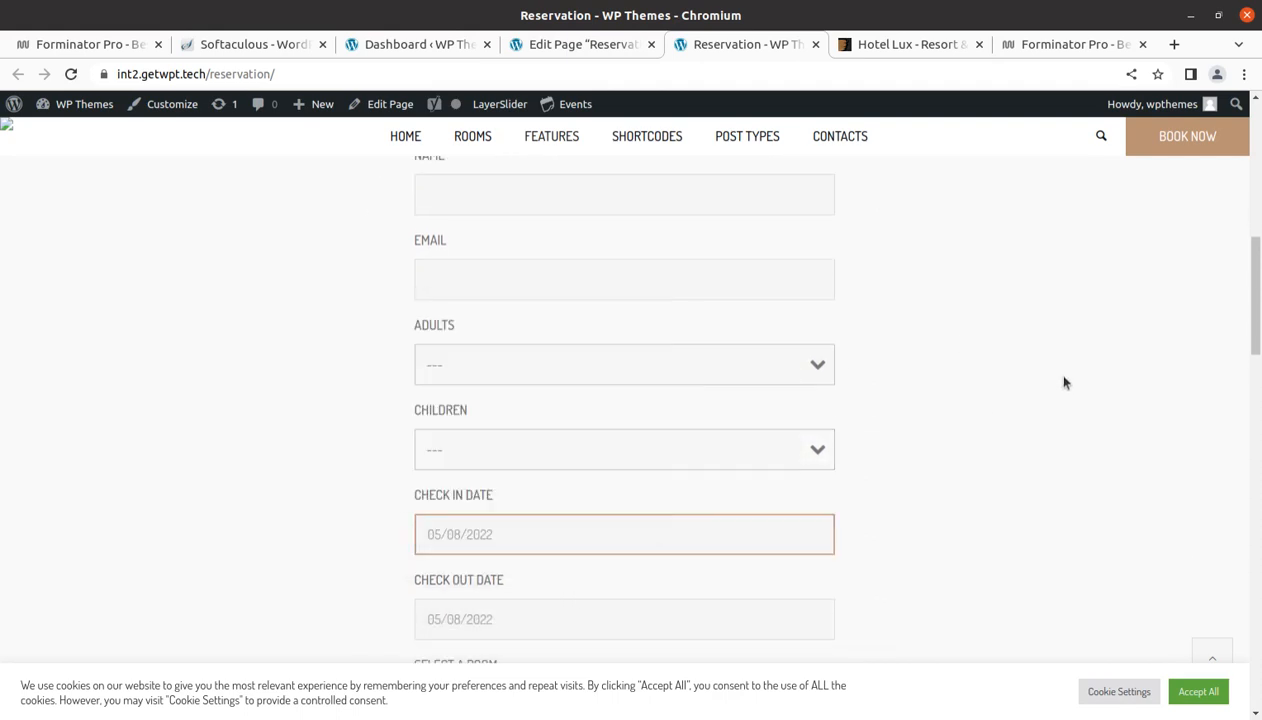
scroll(1000, 450, down, 2)
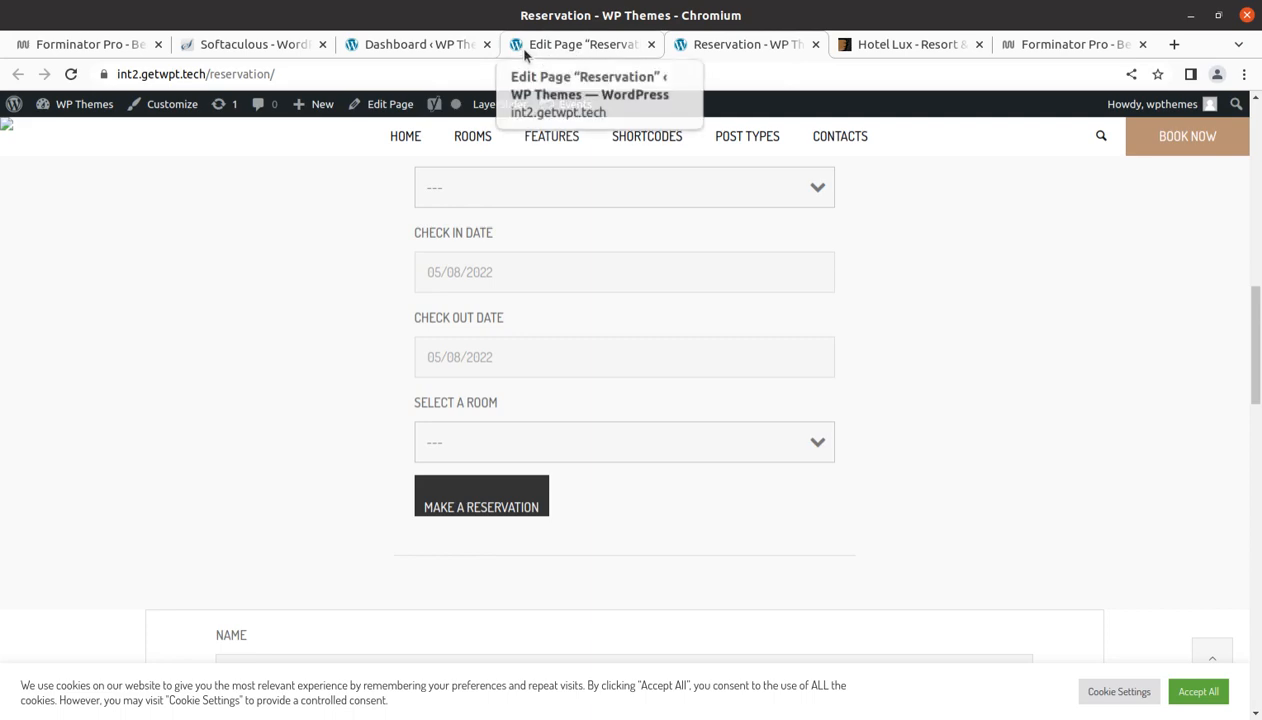
Look briefly at the Reservation page editor, recheck the form on the live page and close the live page's tab
click(612, 47)
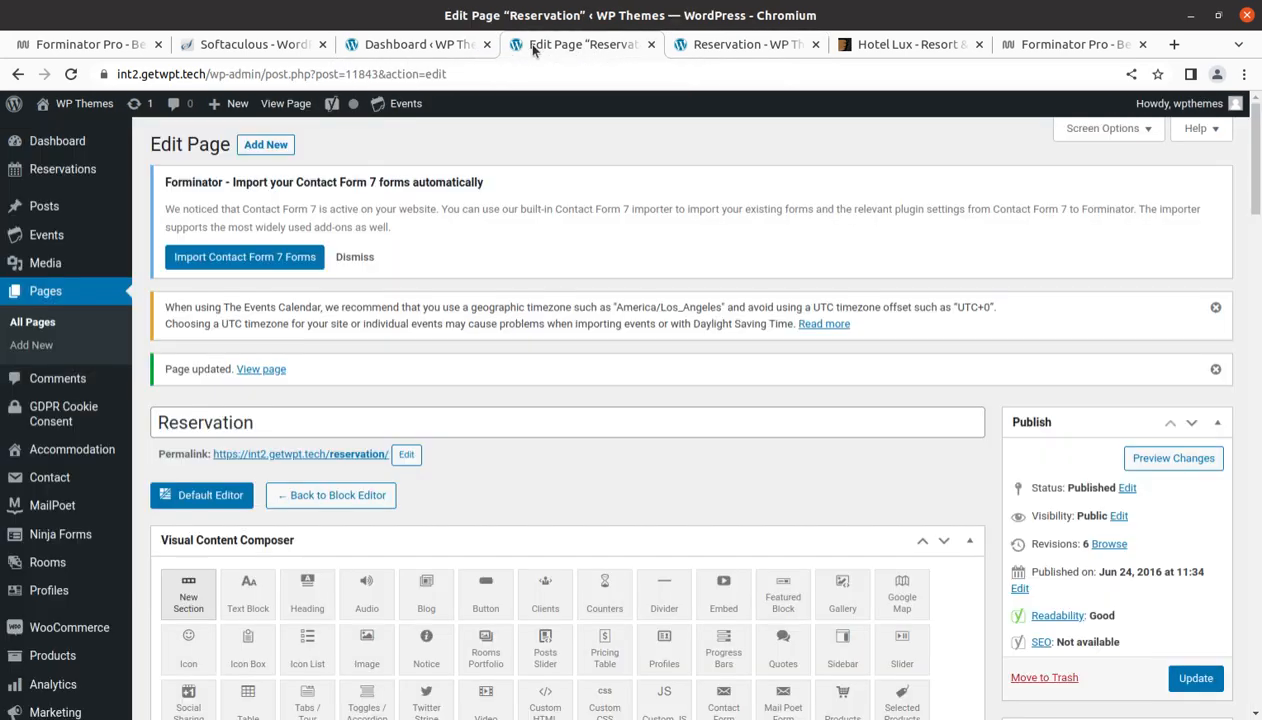
click(719, 57)
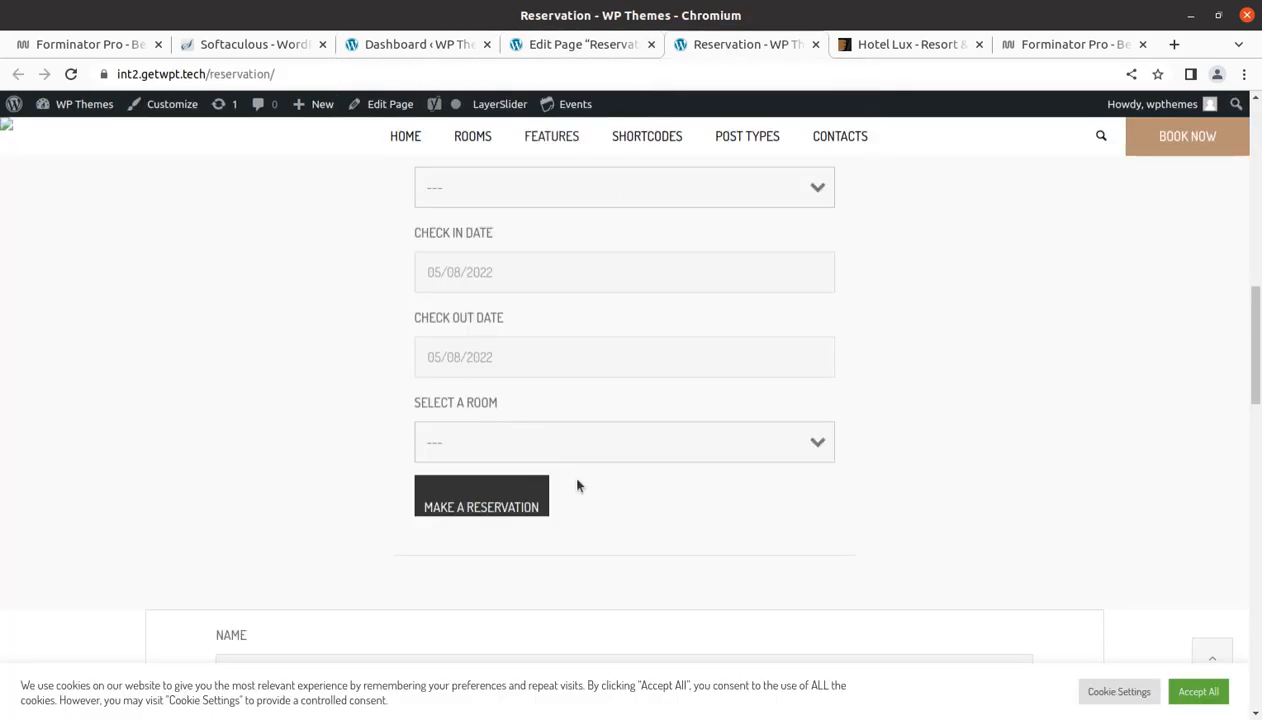
scroll(656, 346, up, 4)
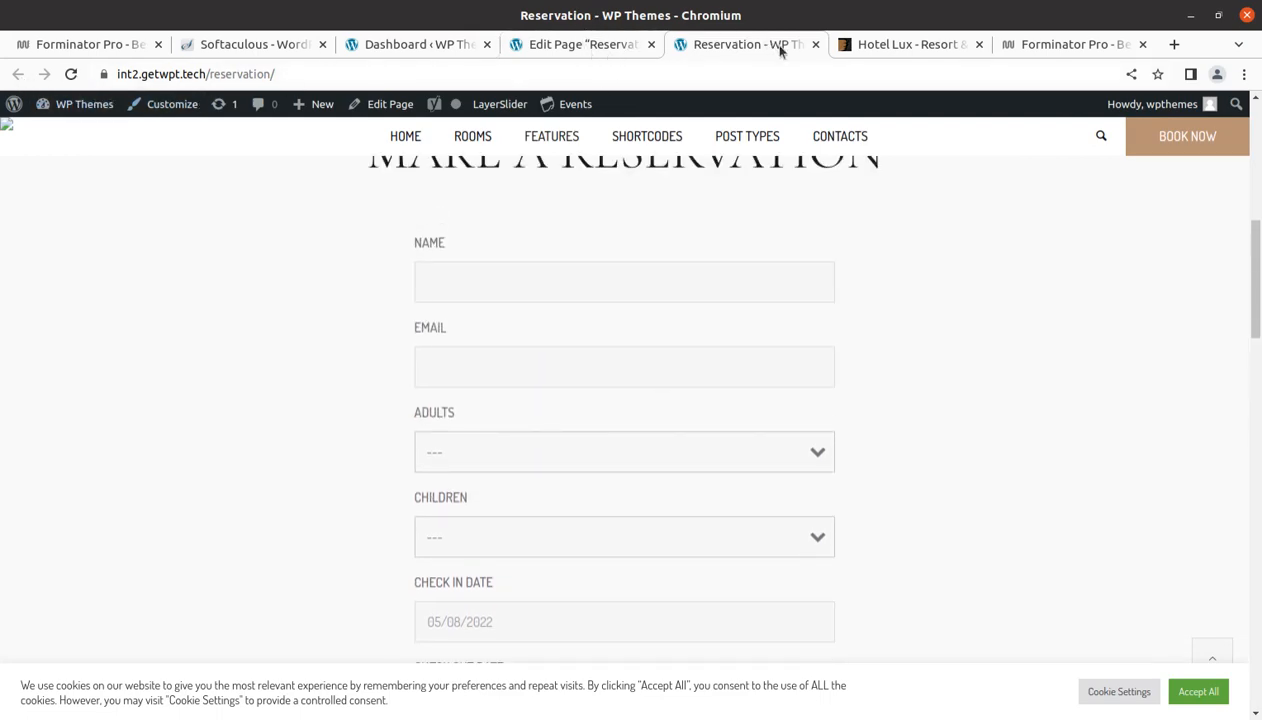
click(815, 44)
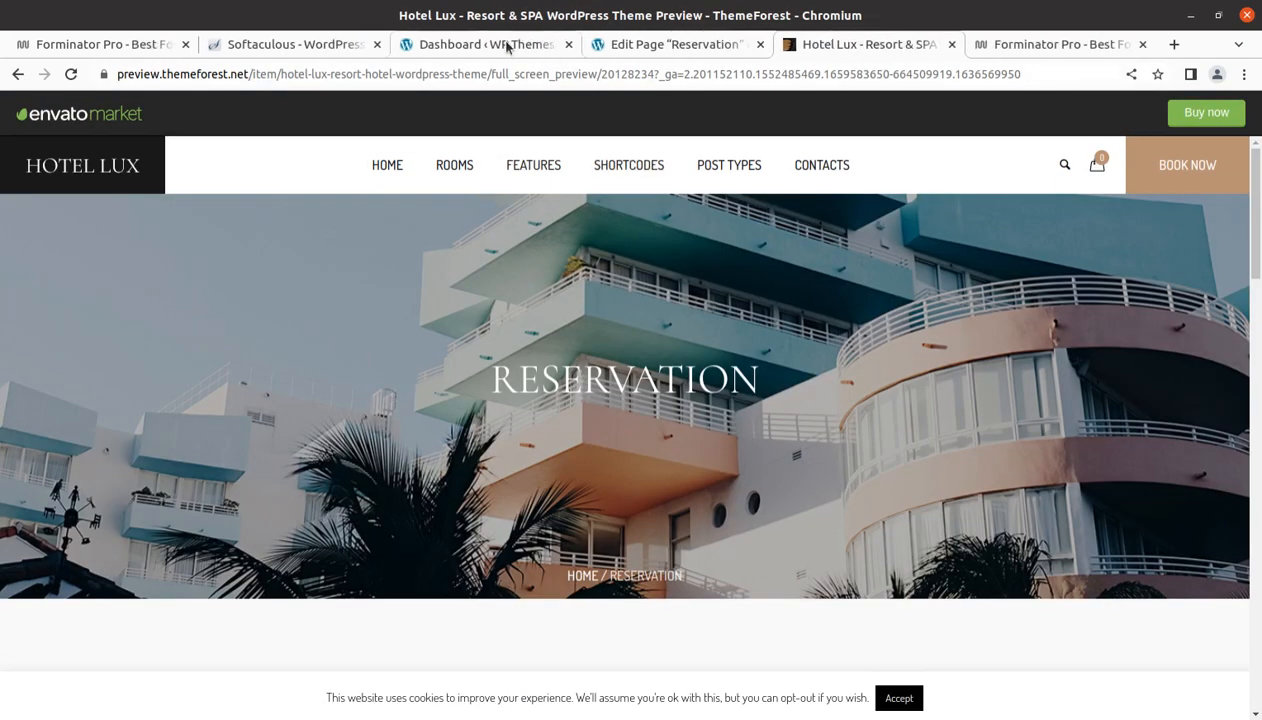
Import Room Reservation.nff from the 3-Ninja Forms Demo Content folder into Ninja Forms as a trusted source
click(507, 44)
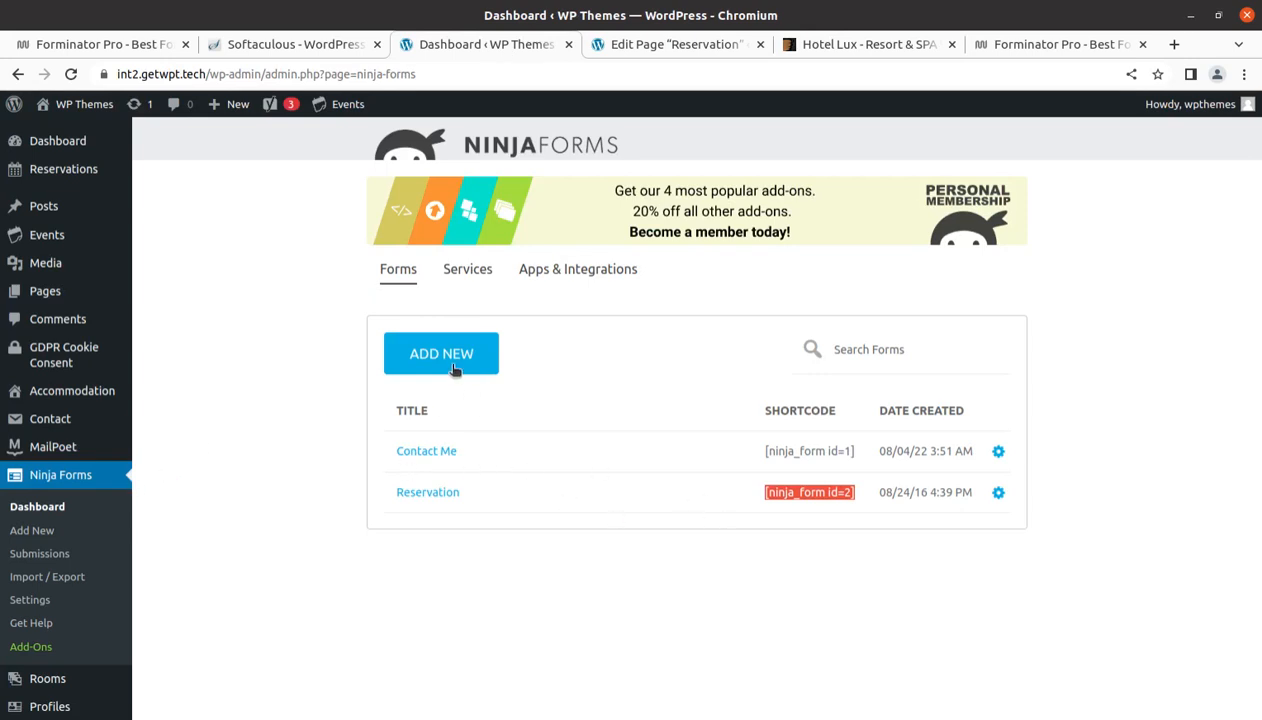
click(77, 578)
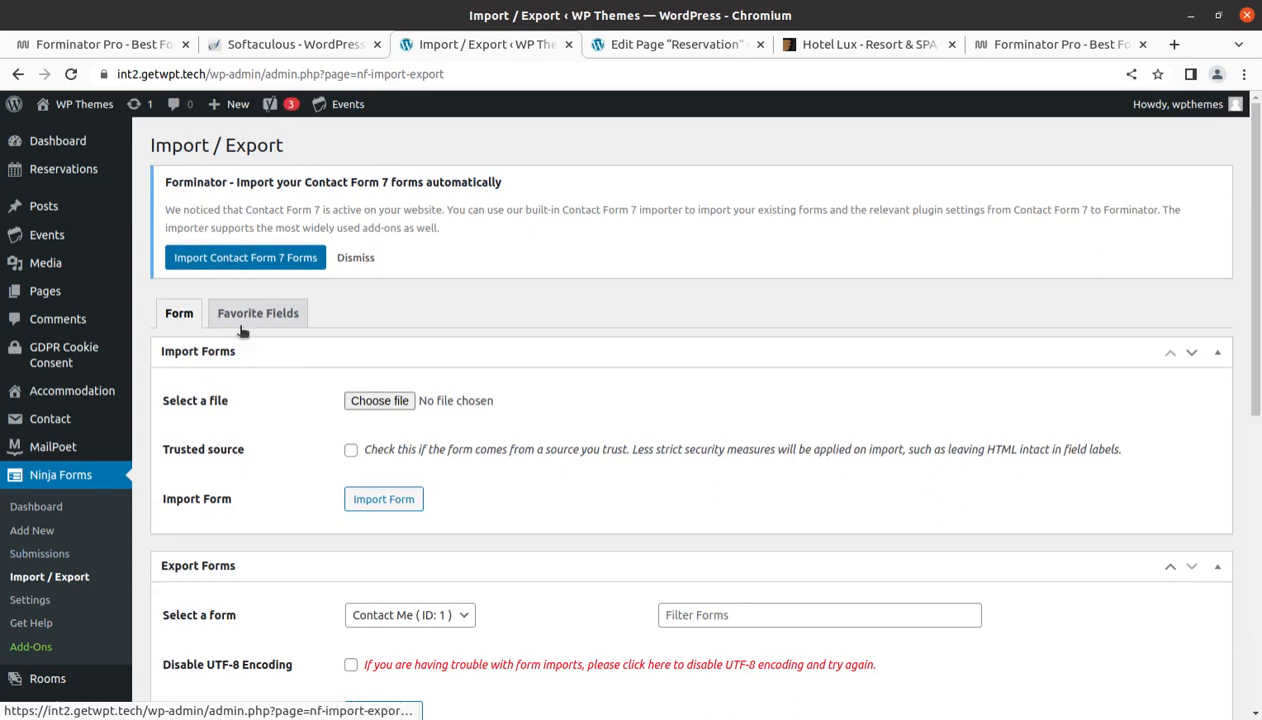
click(371, 401)
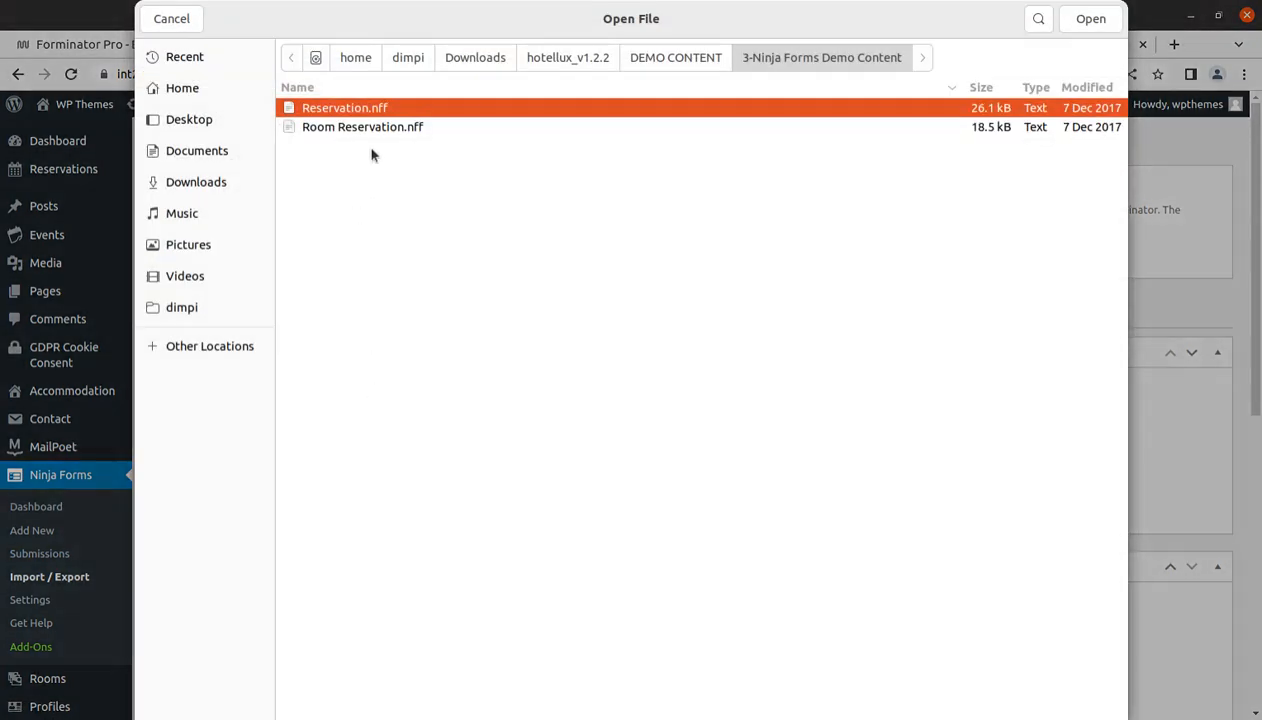
click(390, 141)
click(1088, 20)
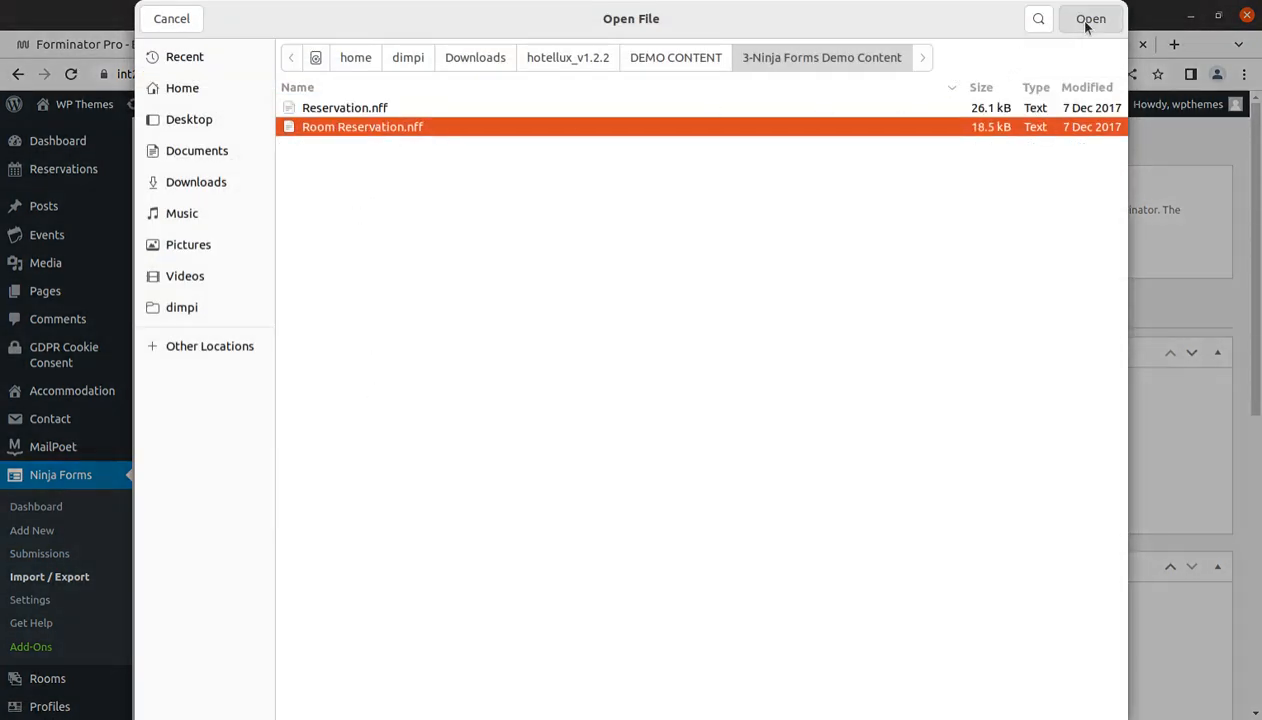
scroll(798, 491, down, 1)
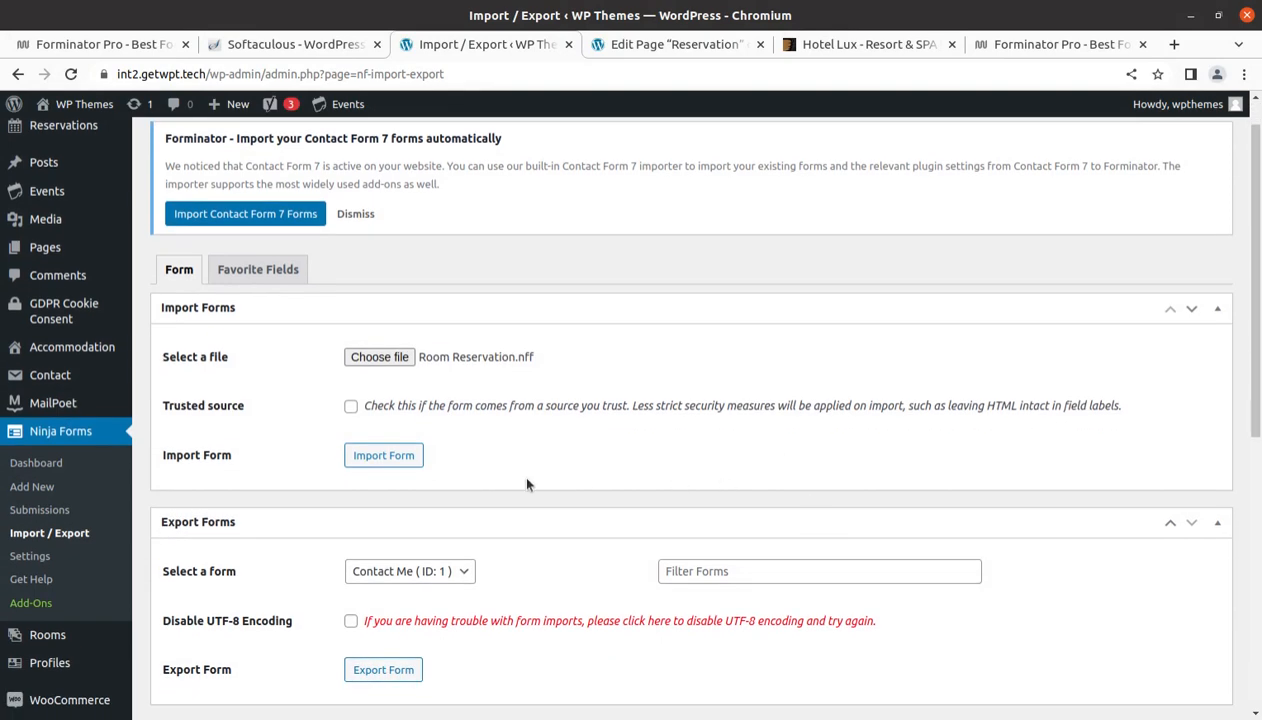
scroll(524, 480, down, 4)
scroll(510, 484, up, 2)
scroll(497, 479, up, 3)
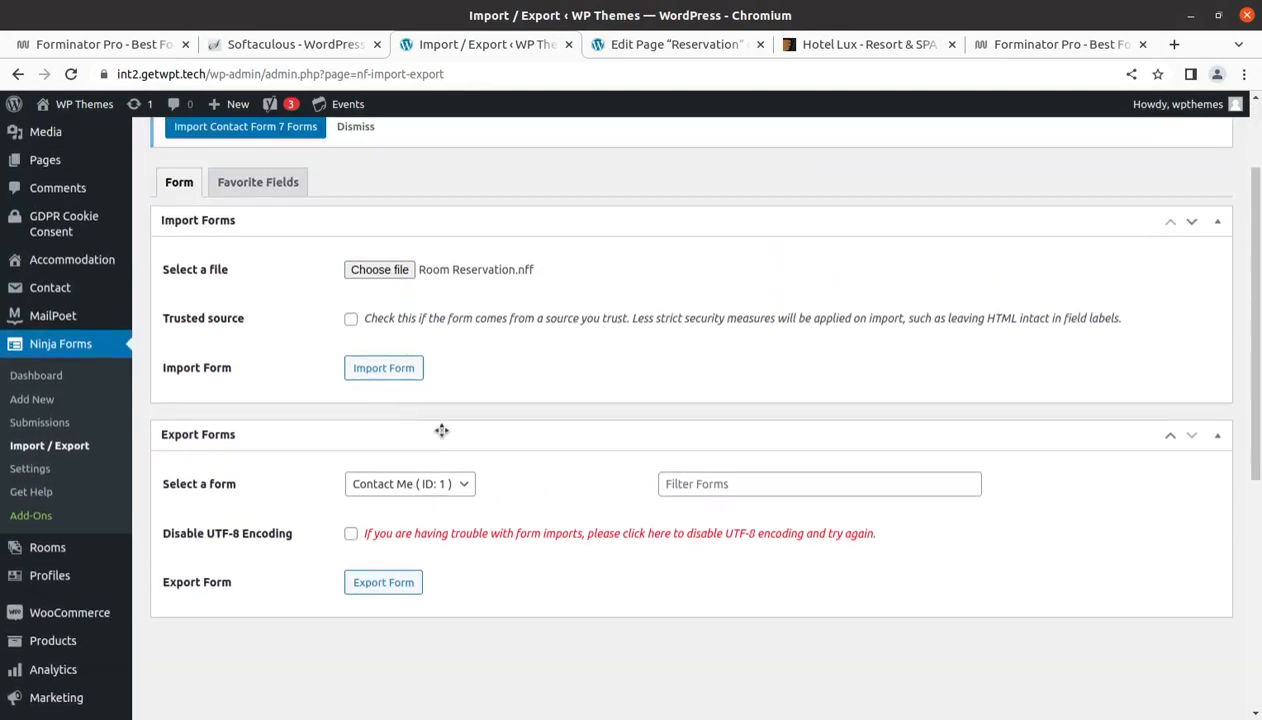
click(383, 368)
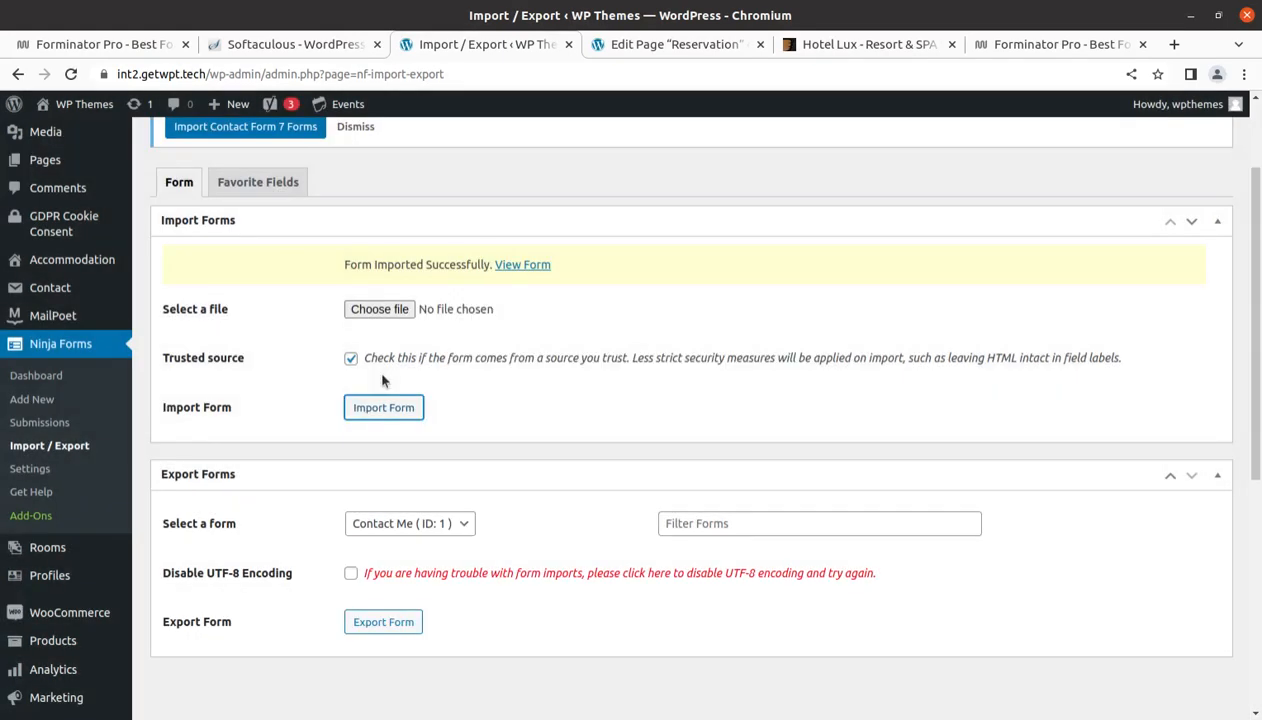
Open the imported Room Reservation form in the Ninja Forms builder, check its fields and publish it
click(522, 266)
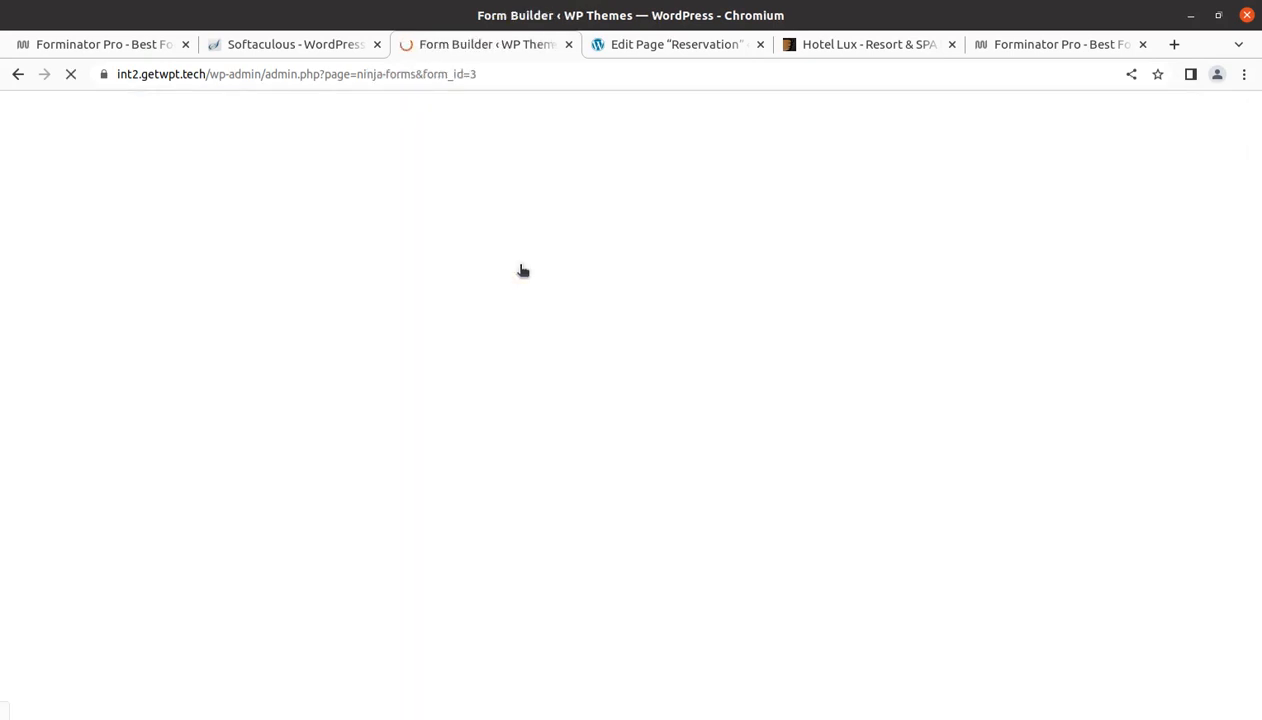
scroll(651, 464, down, 3)
scroll(651, 464, up, 3)
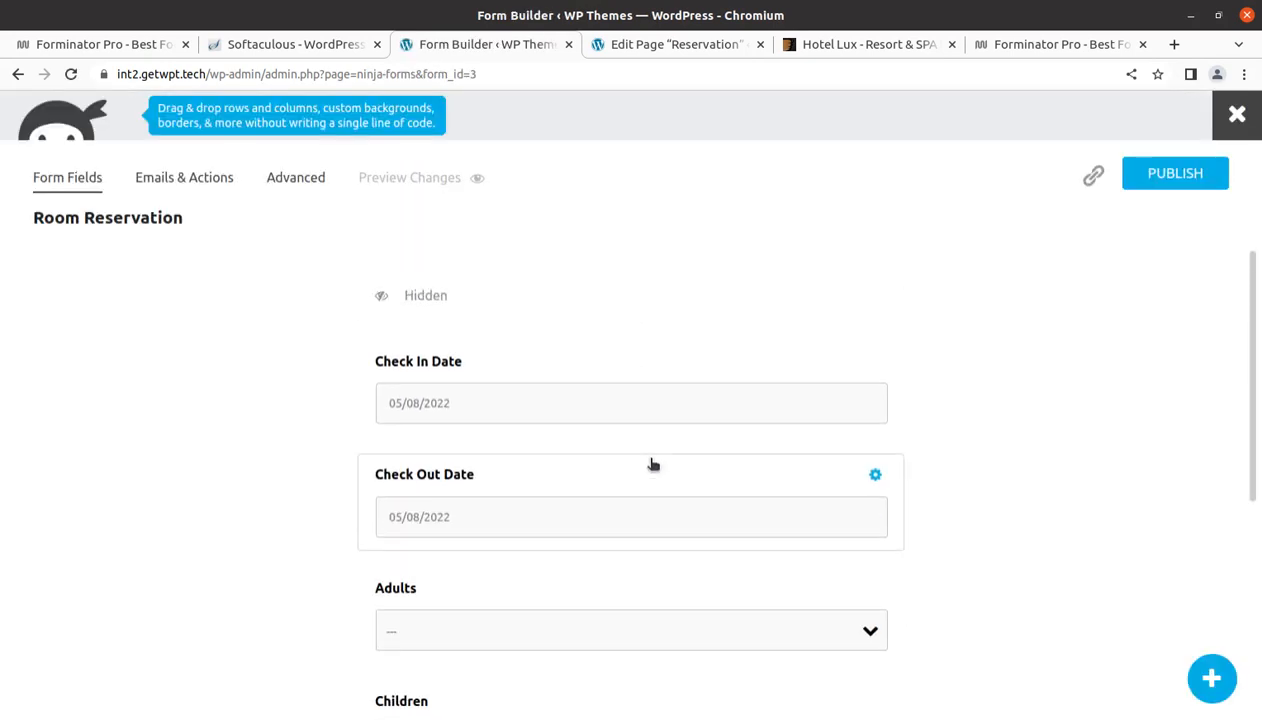
scroll(651, 464, down, 3)
scroll(651, 464, down, 4)
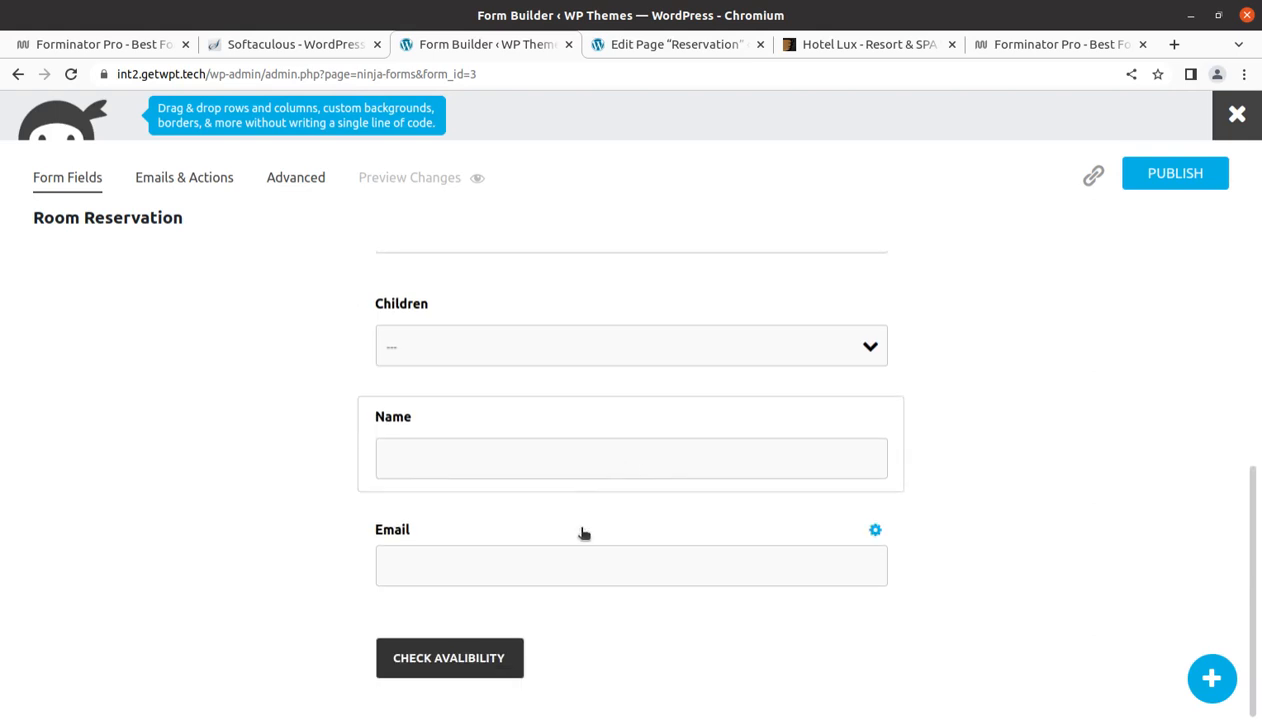
click(1155, 174)
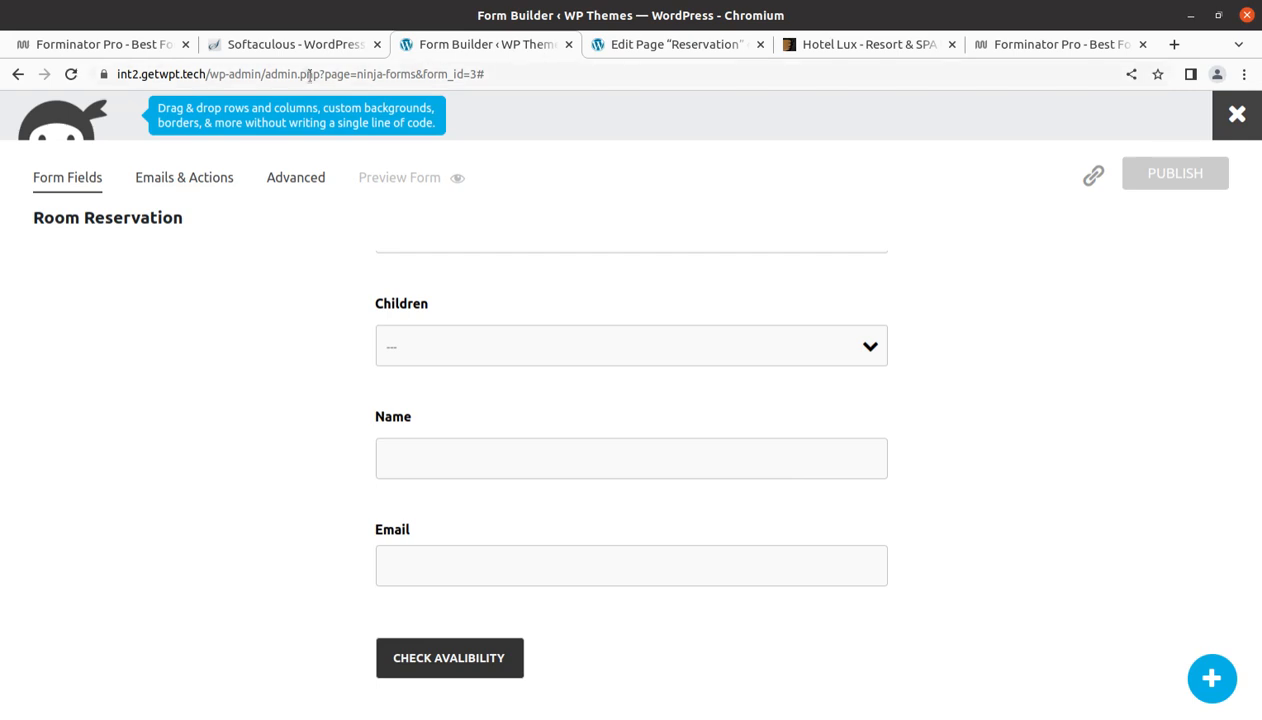
View the live Reservation page on the site and examine its embedded reservation form from the Name field to the submit button
click(643, 45)
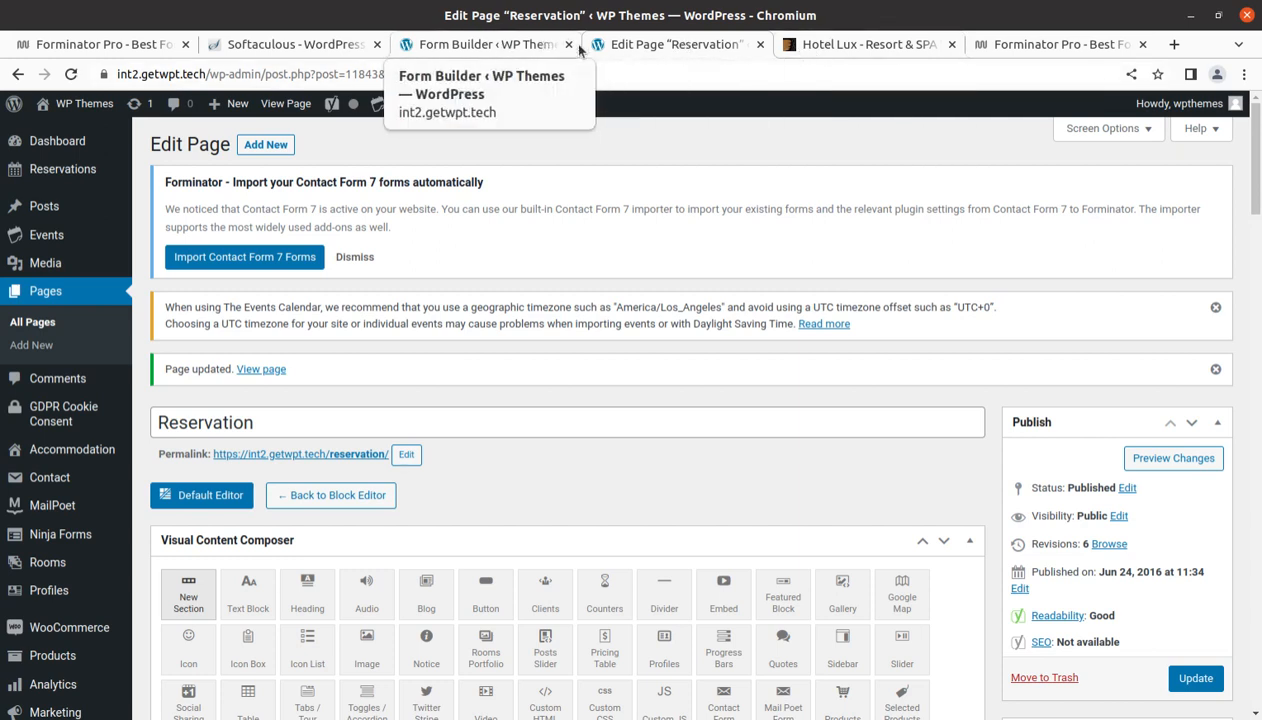
click(817, 45)
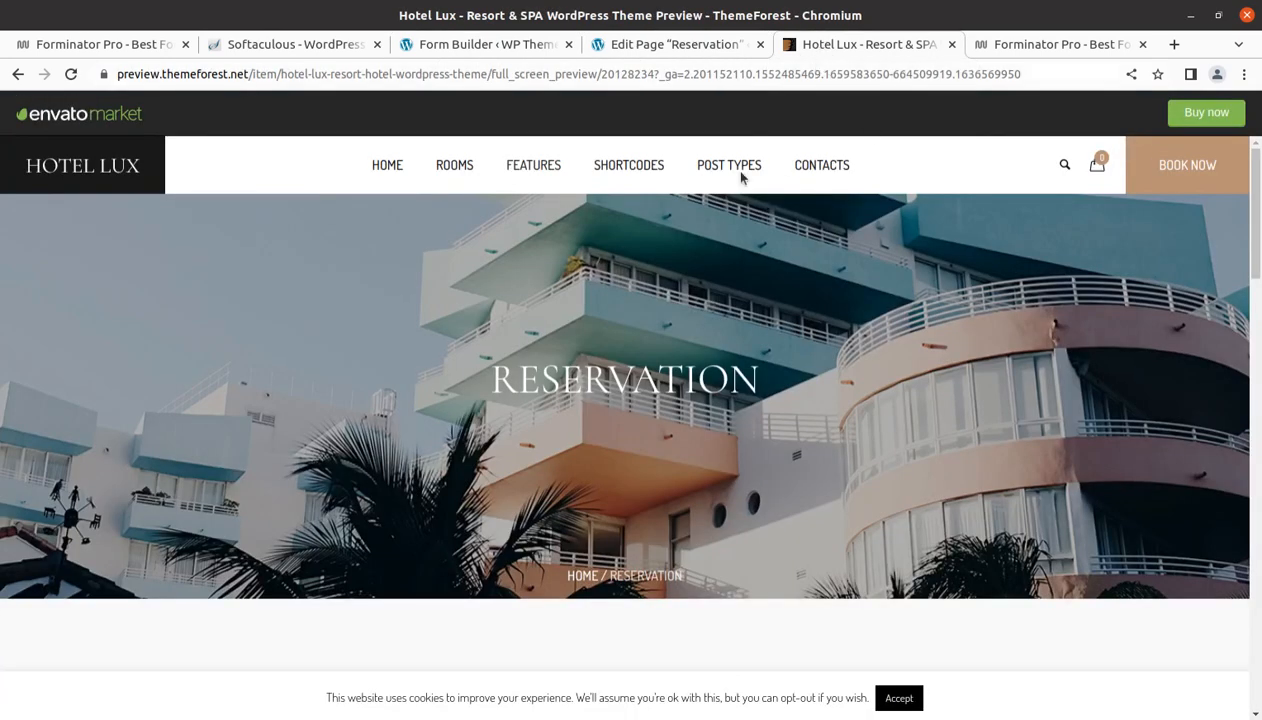
click(660, 47)
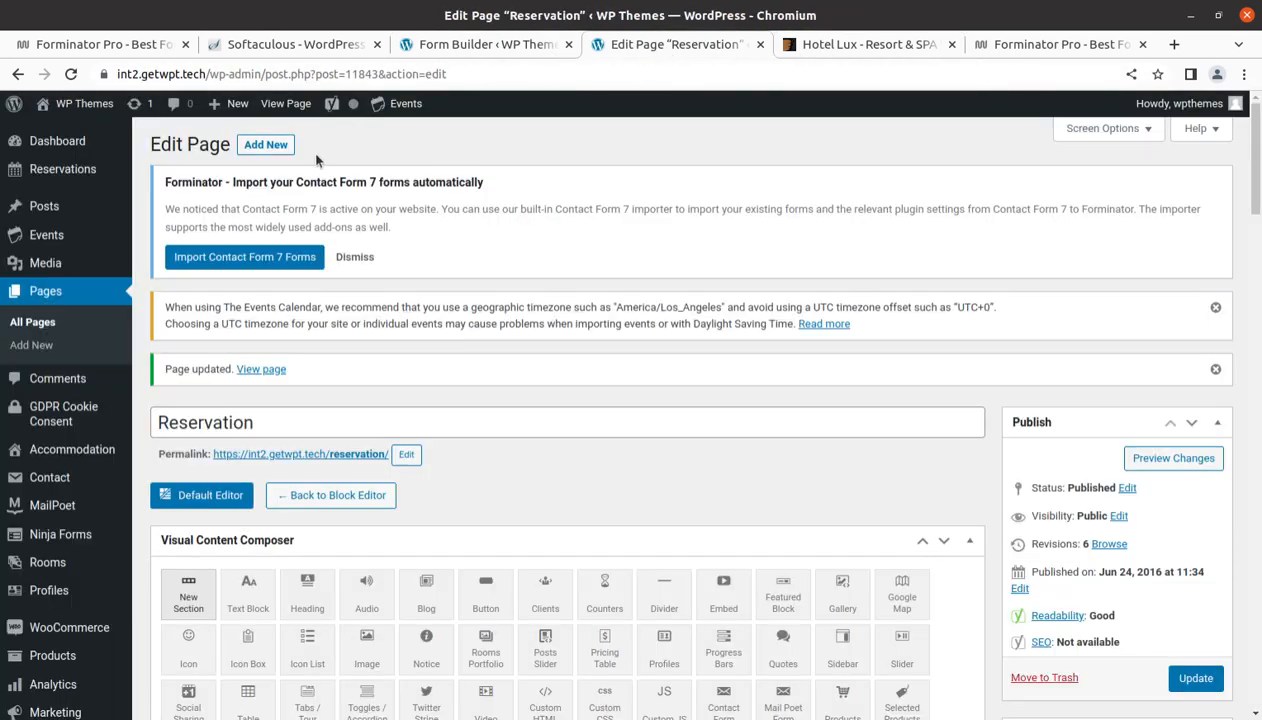
click(289, 106)
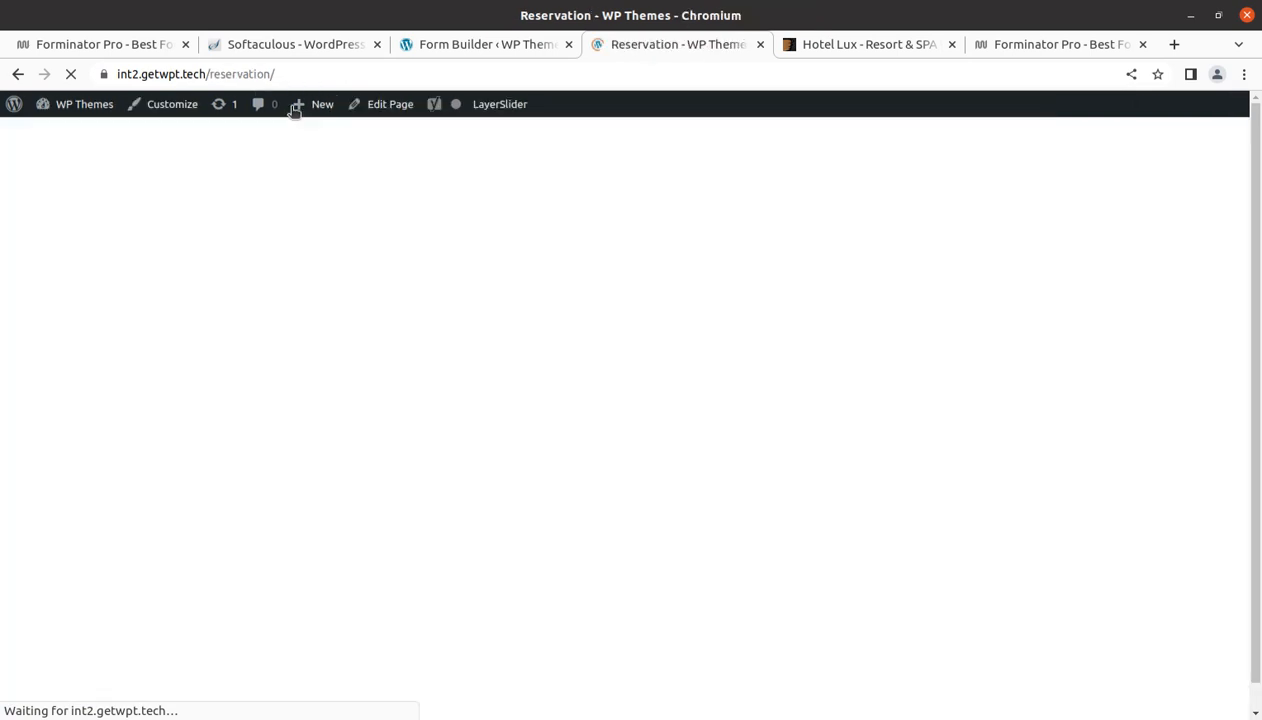
scroll(838, 356, down, 4)
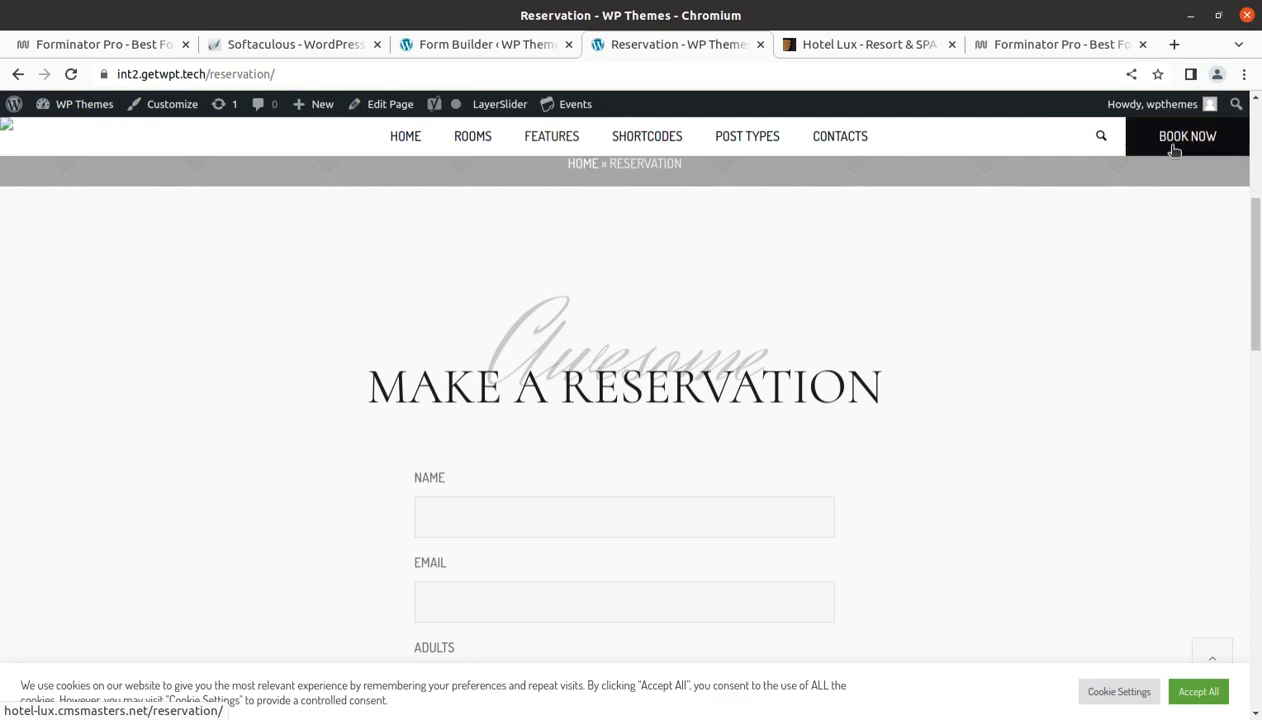
scroll(1179, 147, down, 1)
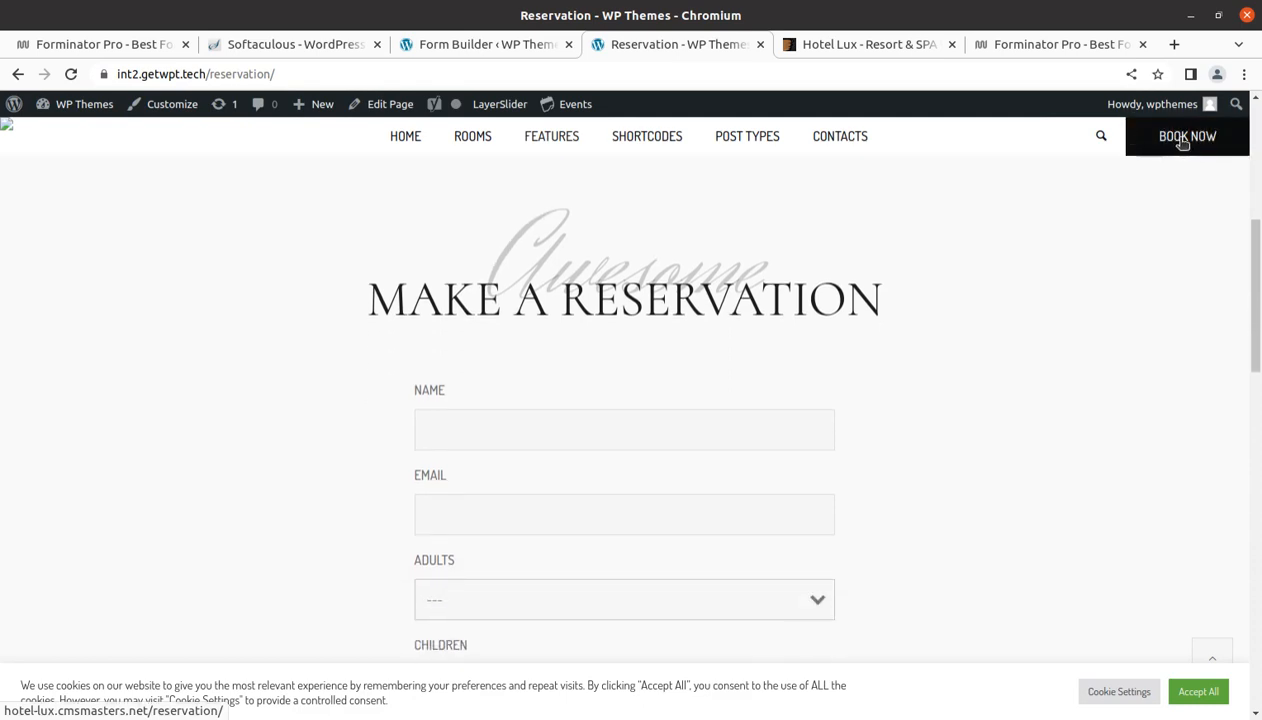
scroll(1166, 193, down, 5)
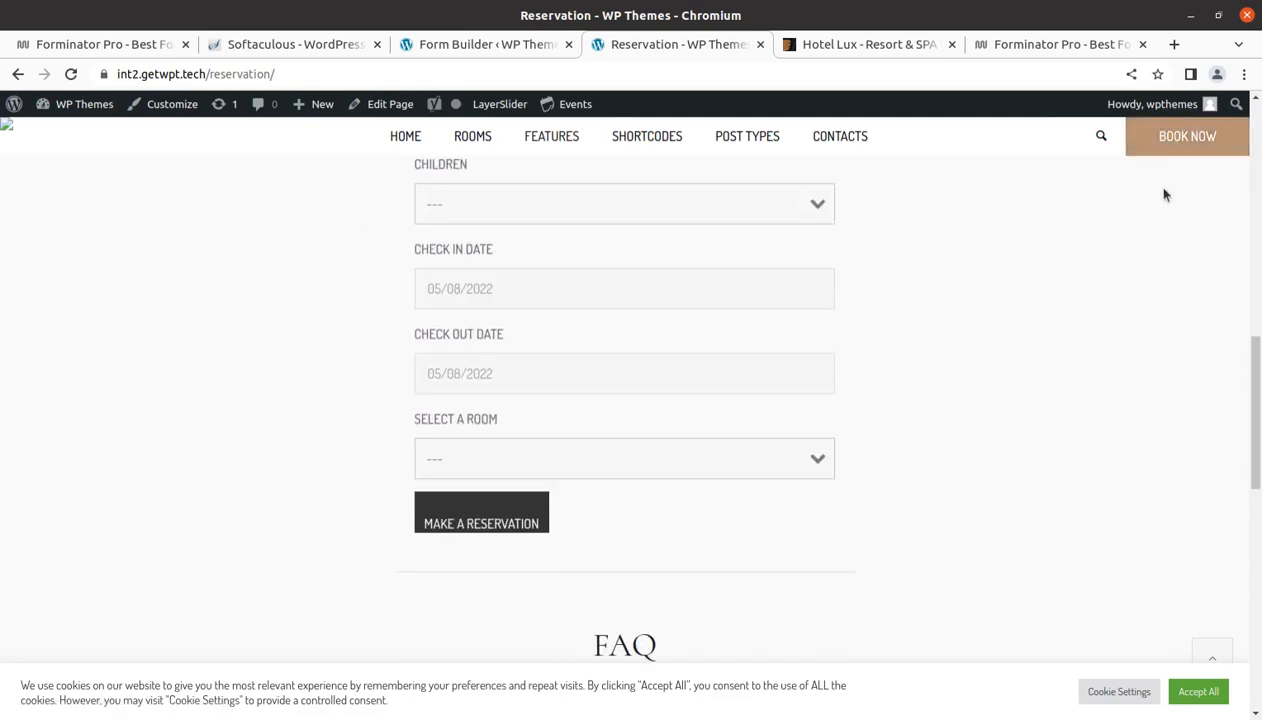
scroll(504, 332, up, 5)
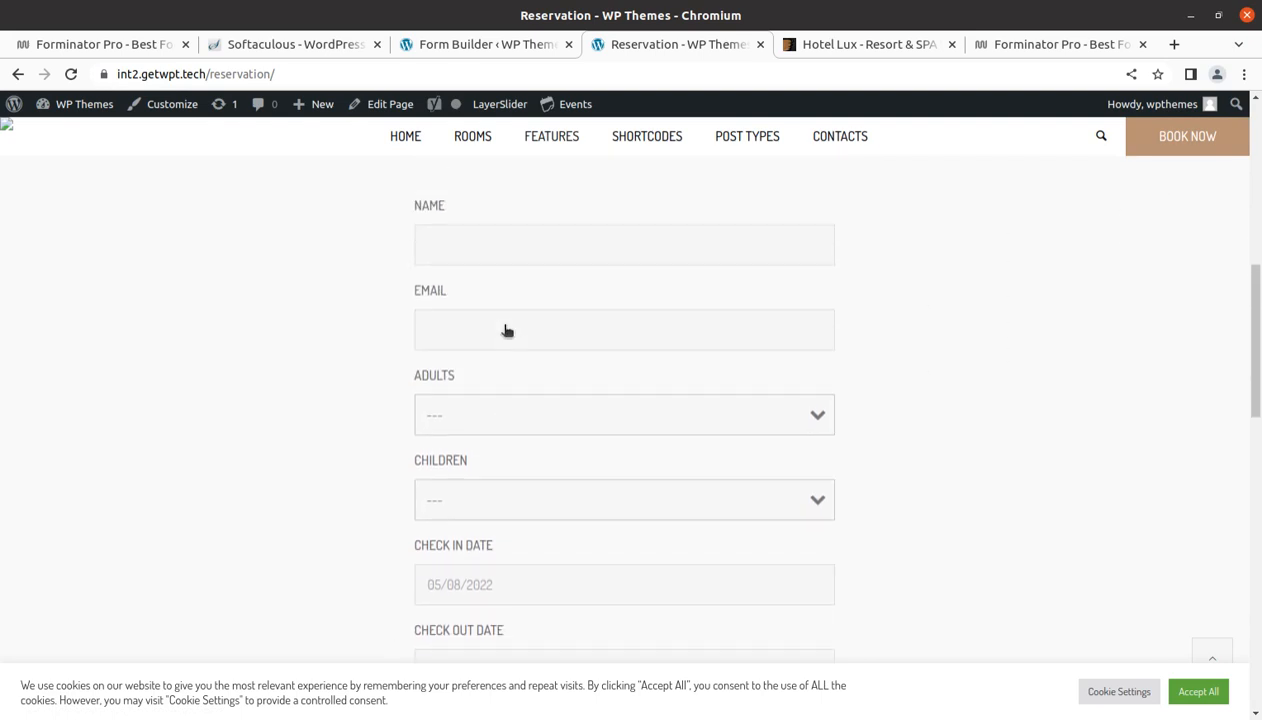
scroll(504, 330, up, 1)
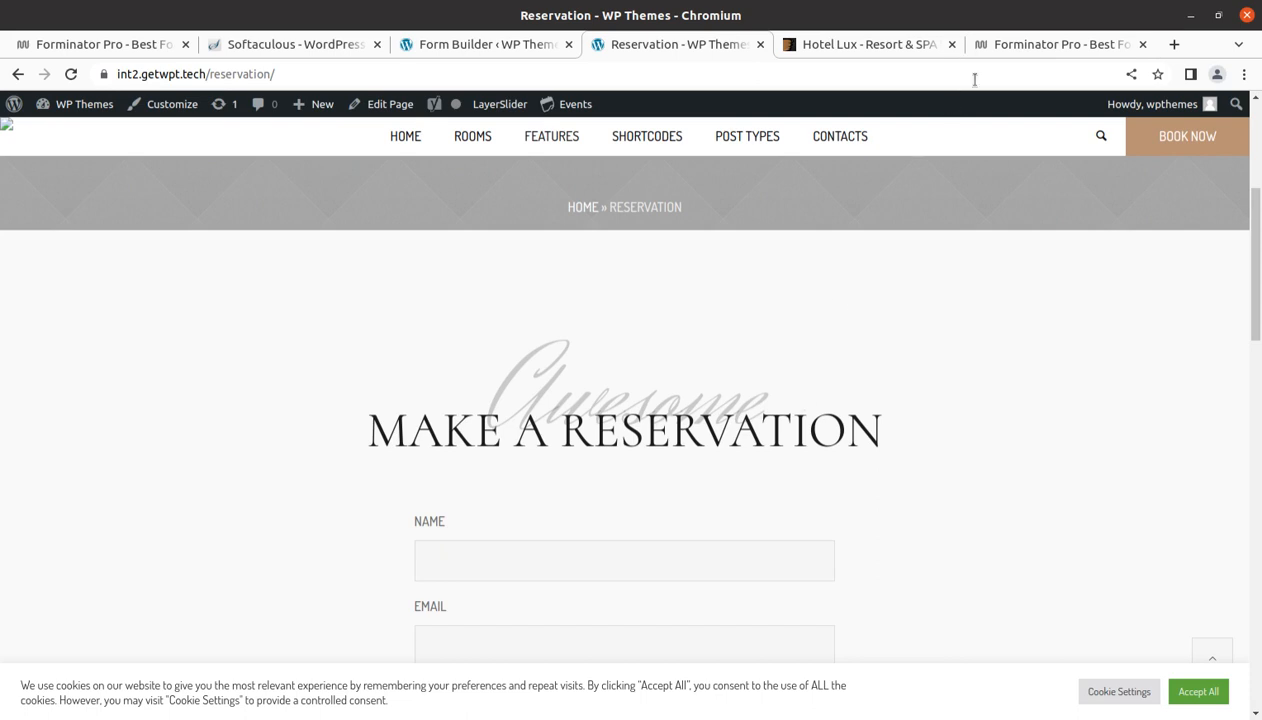
Look over the Forminator Pro product page, and close the Room Reservation form builder to return to the Ninja Forms list
click(1006, 48)
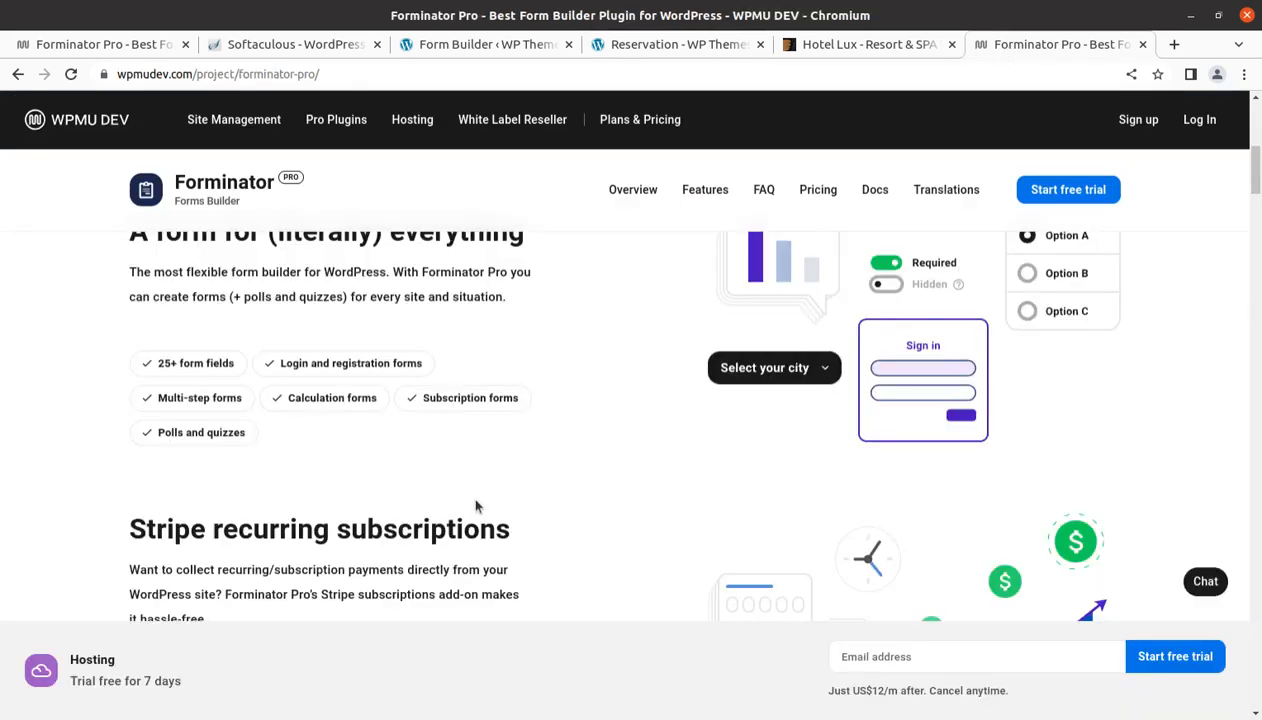
scroll(476, 506, up, 2)
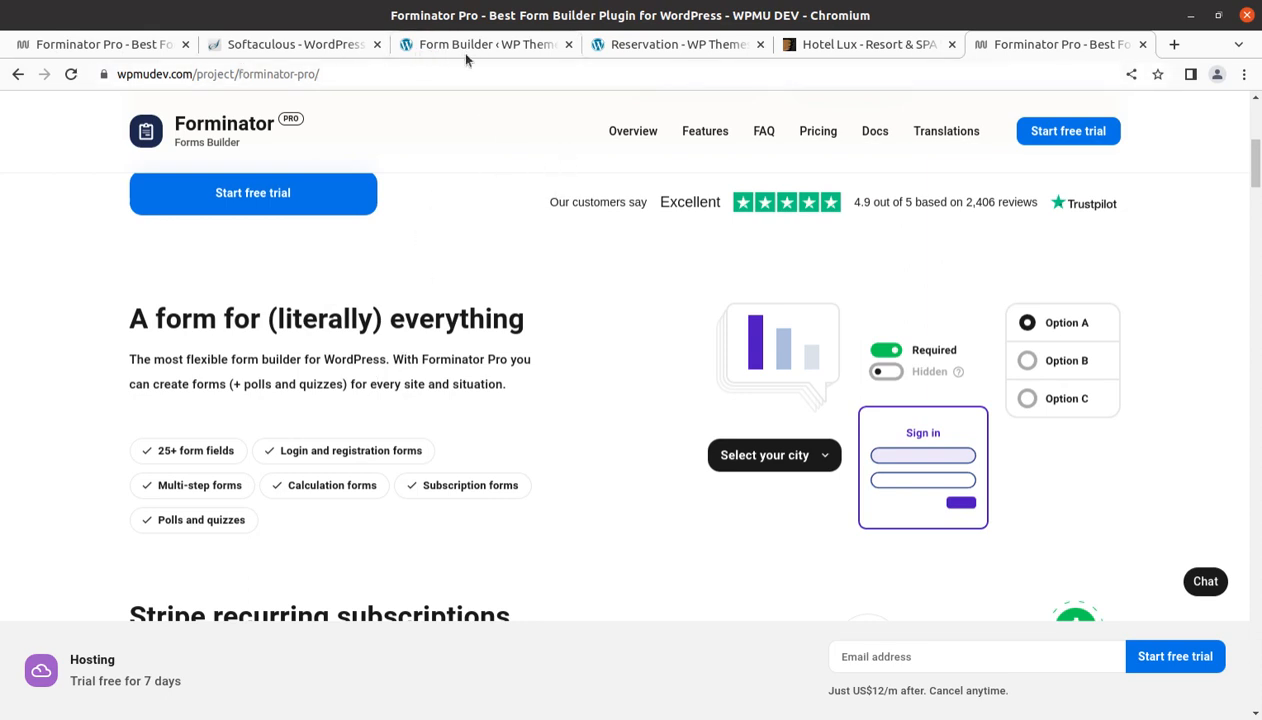
click(505, 50)
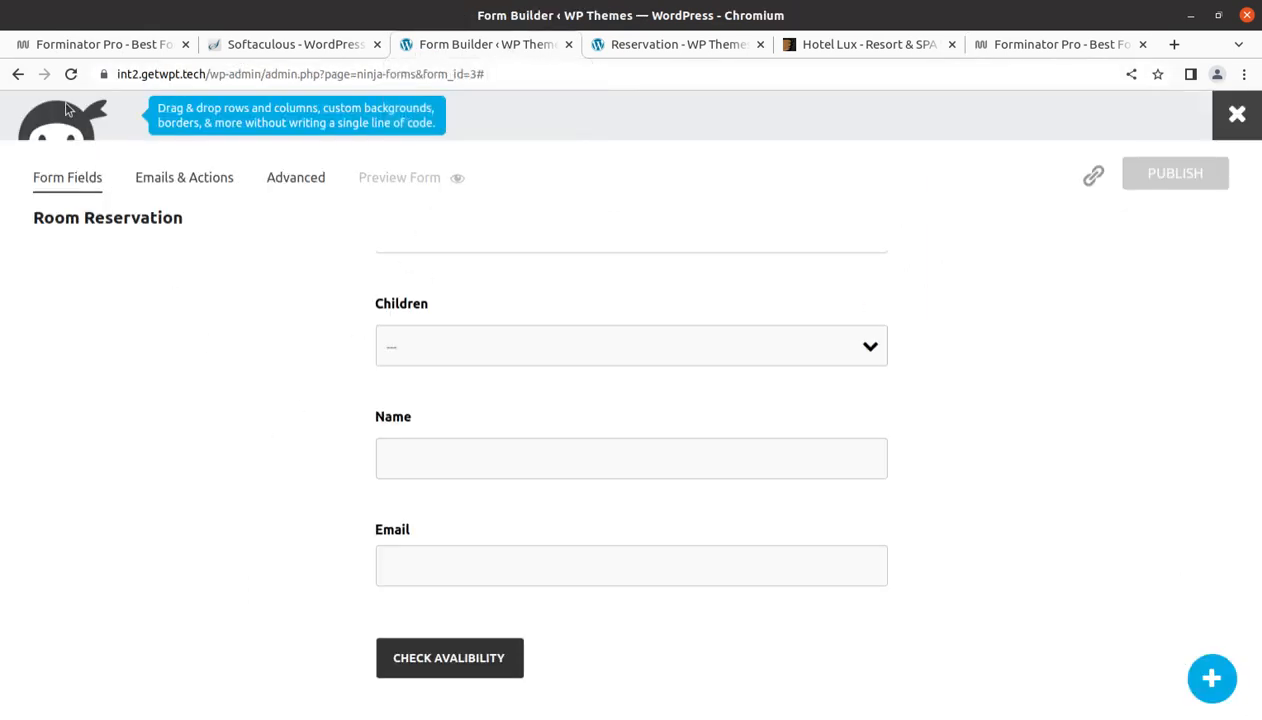
click(1237, 136)
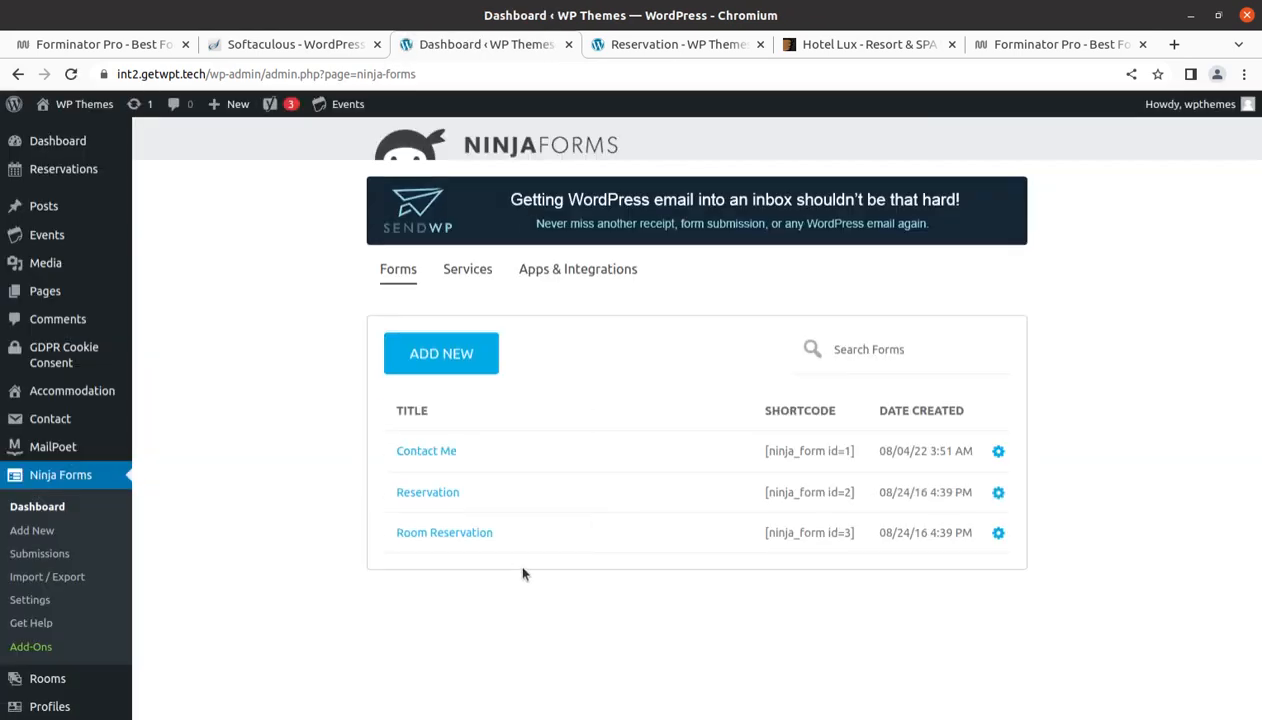
Go to the WordPress dashboard and read the Forminator notice about importing Contact Form 7 forms
click(47, 146)
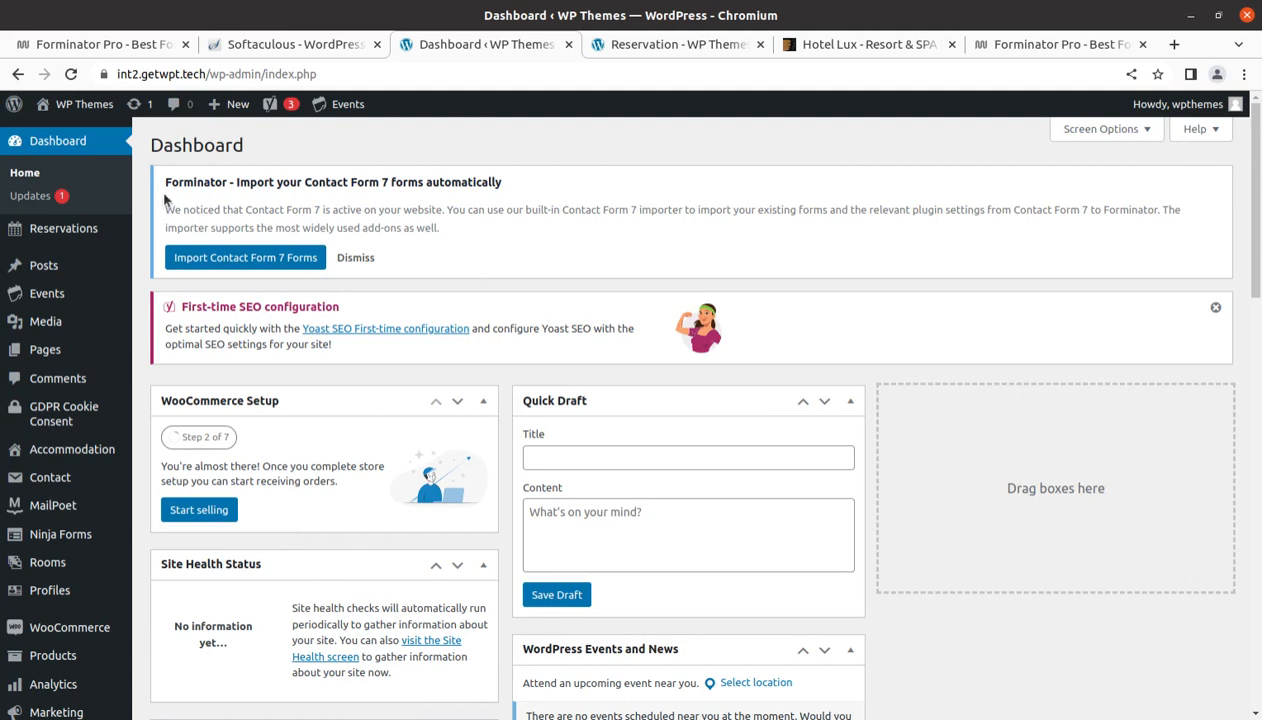
drag(165, 182, 461, 183)
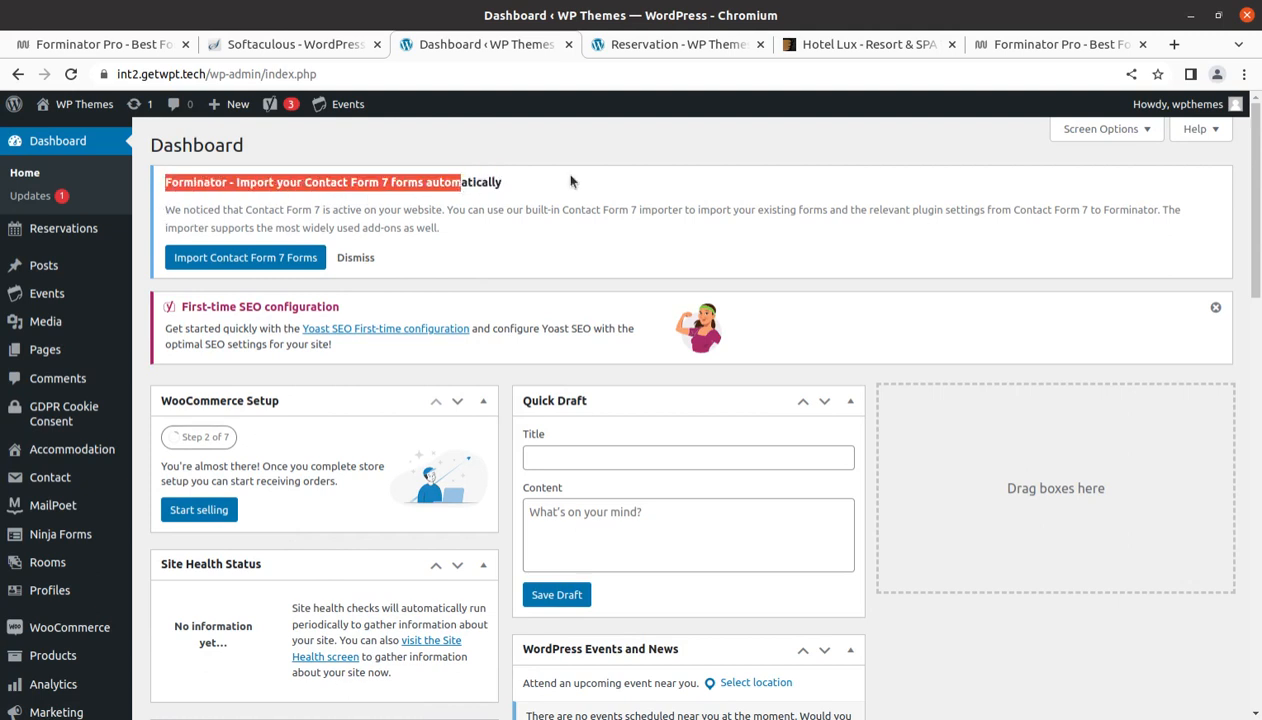
click(571, 178)
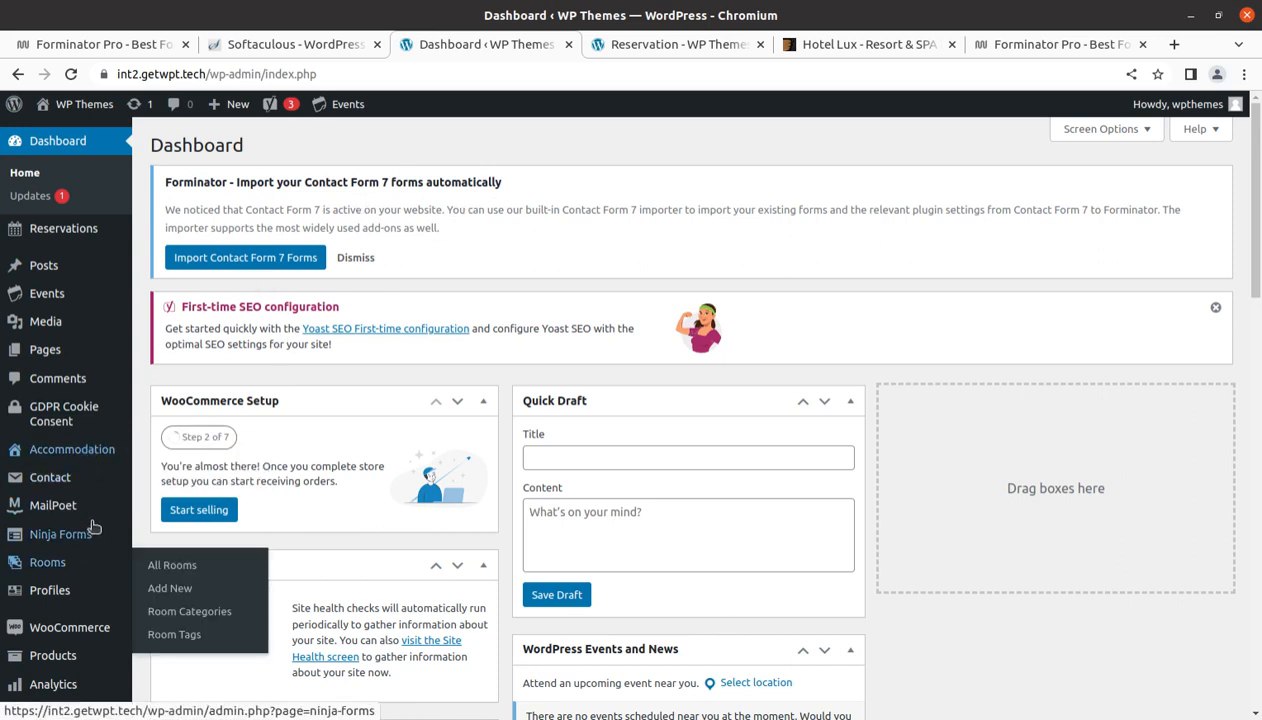
Open the Contact Form 7 forms list, try to dismiss its welcome panel and check the existing forms and shortcodes
mouse_move(68, 487)
click(180, 482)
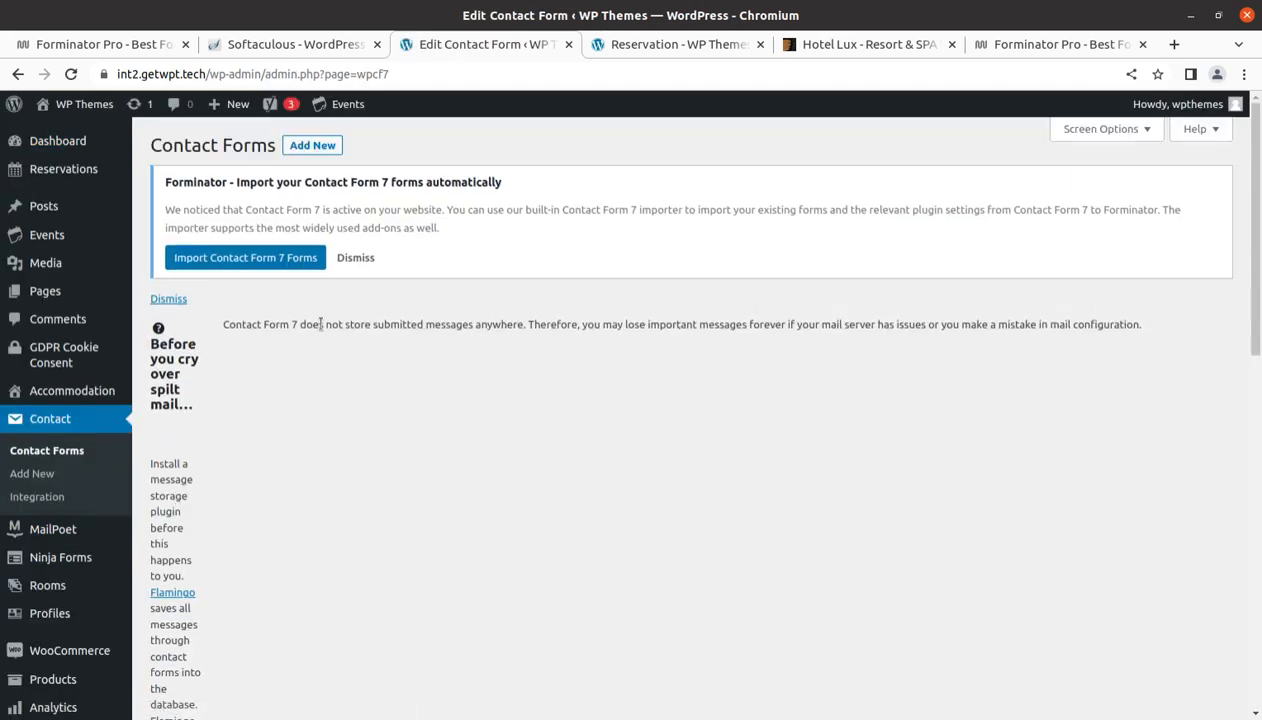
click(170, 302)
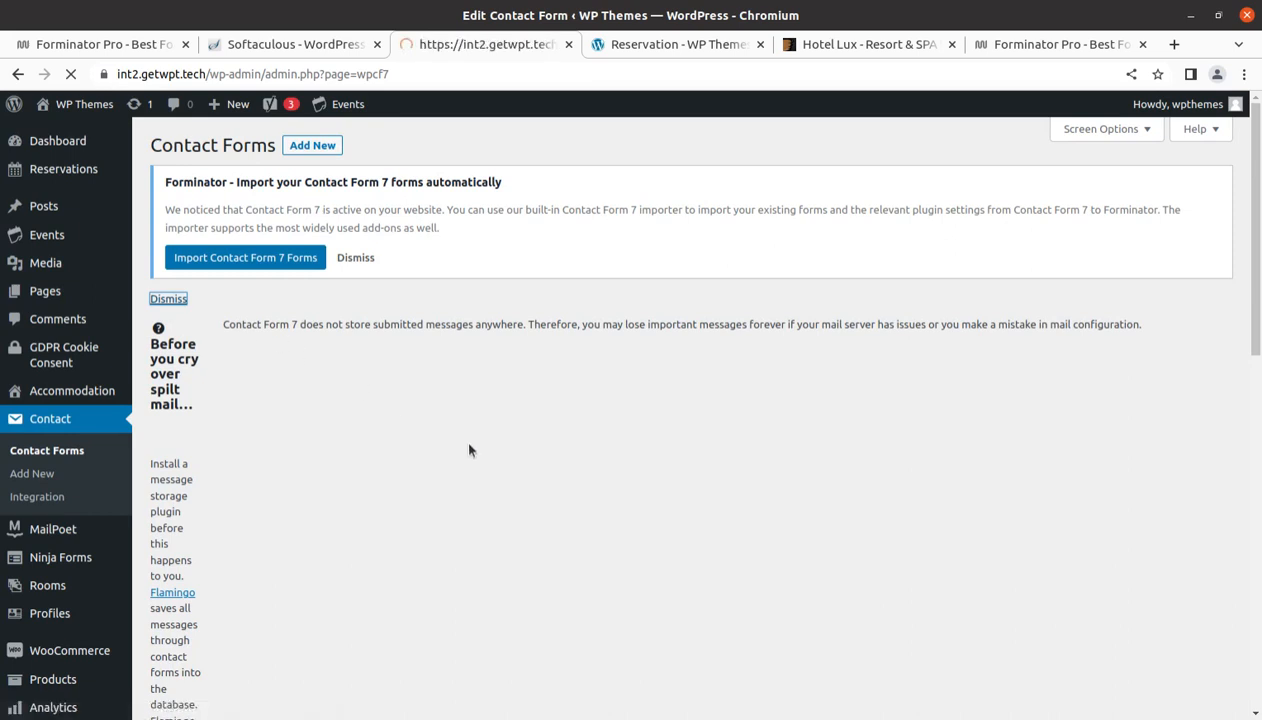
scroll(530, 526, down, 10)
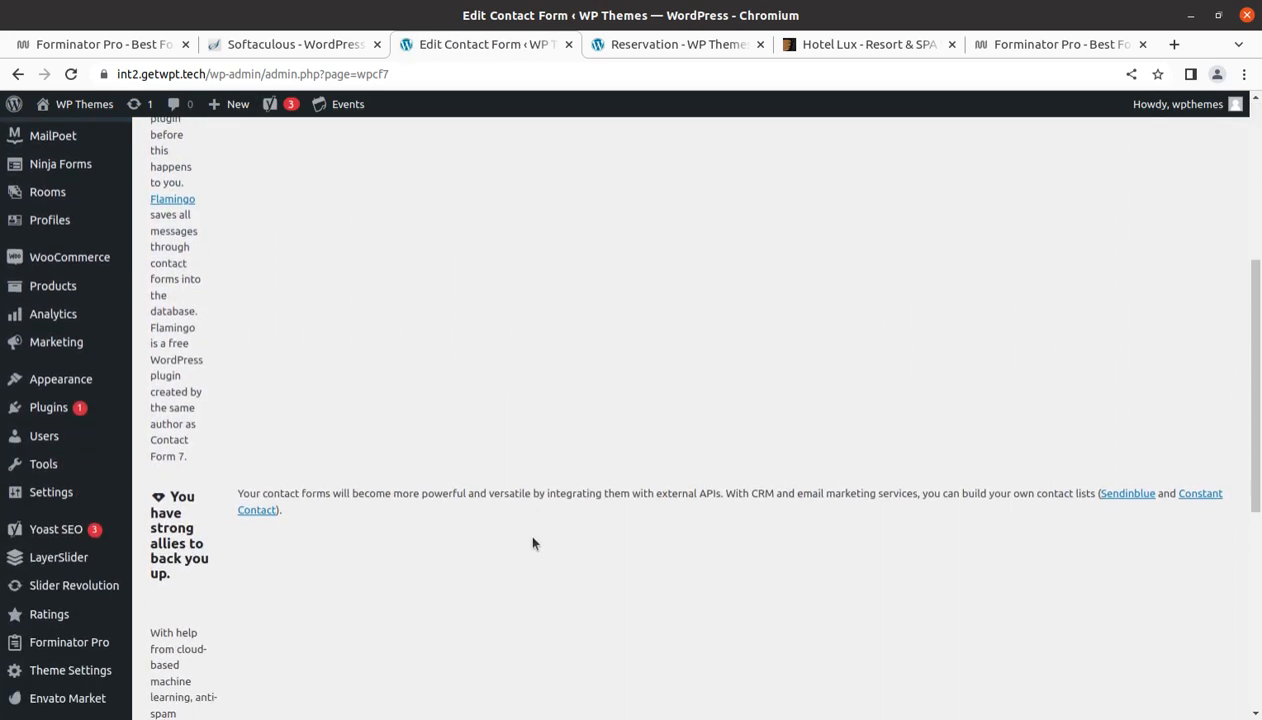
scroll(530, 543, down, 4)
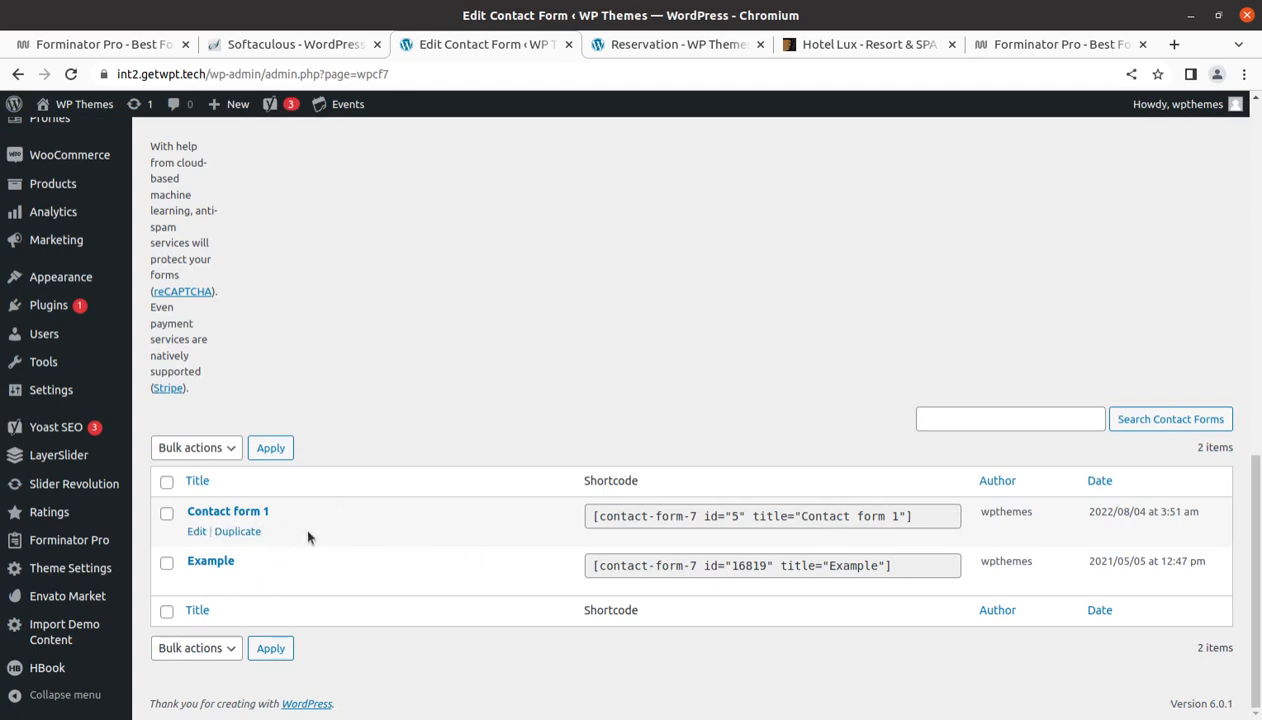
scroll(306, 536, up, 2)
scroll(308, 538, up, 5)
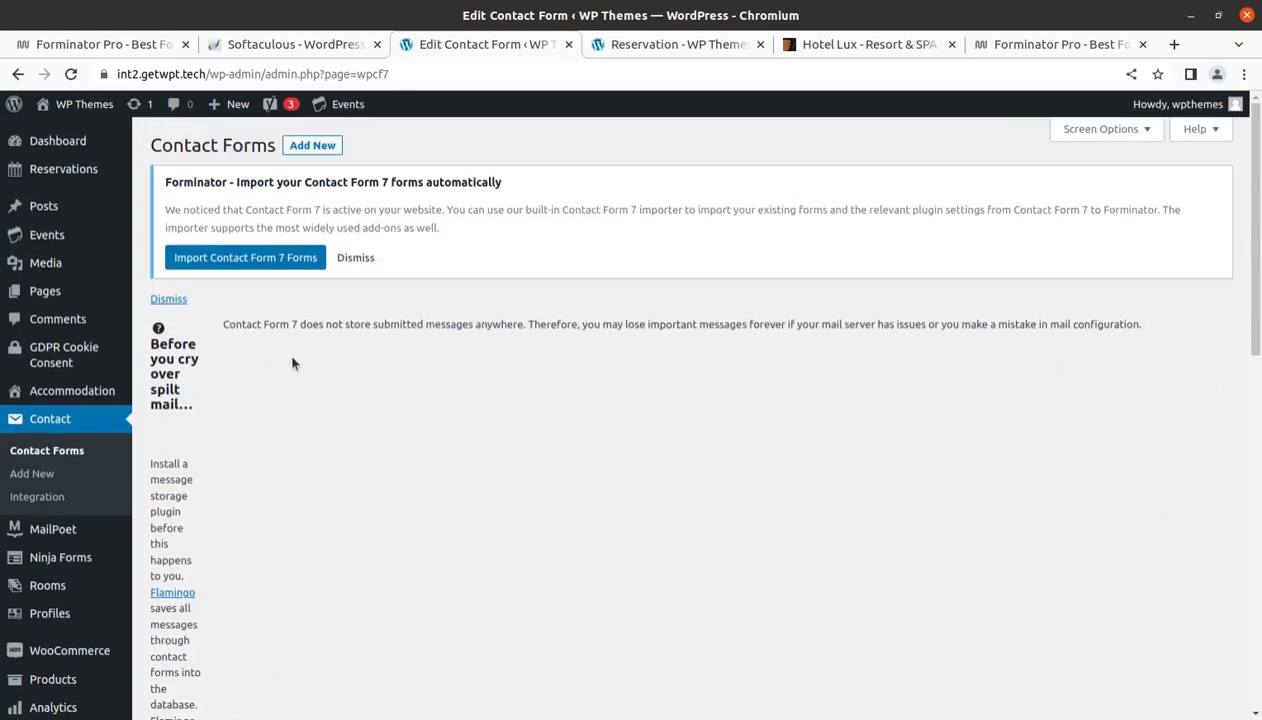
Import all Contact Form 7 forms into Forminator and deactivate the Contact Form 7 plugin
click(245, 257)
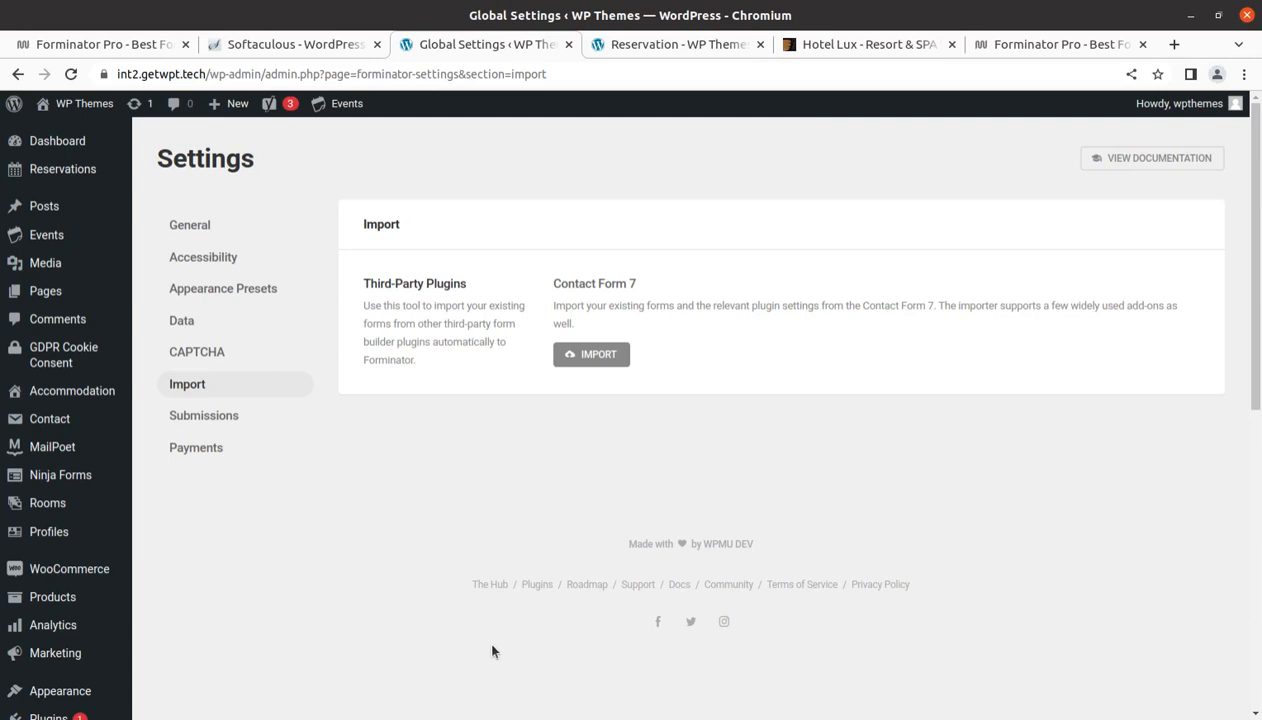
click(586, 360)
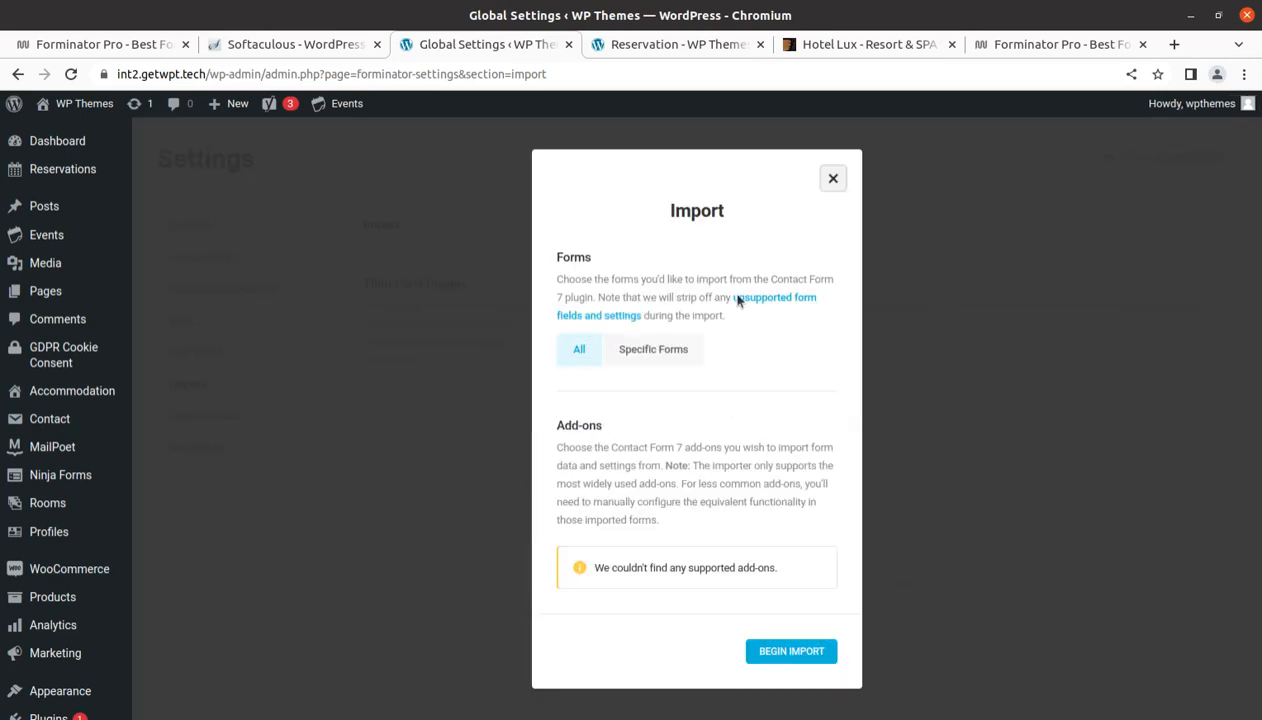
click(777, 652)
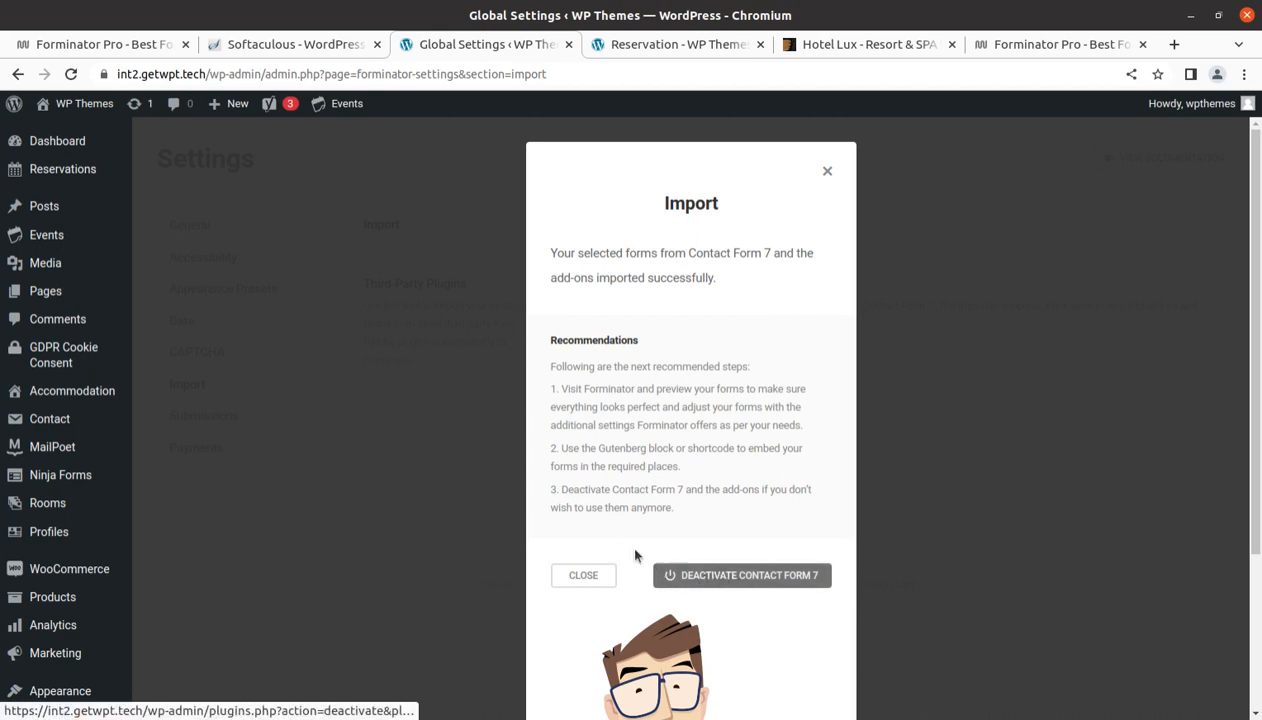
click(712, 580)
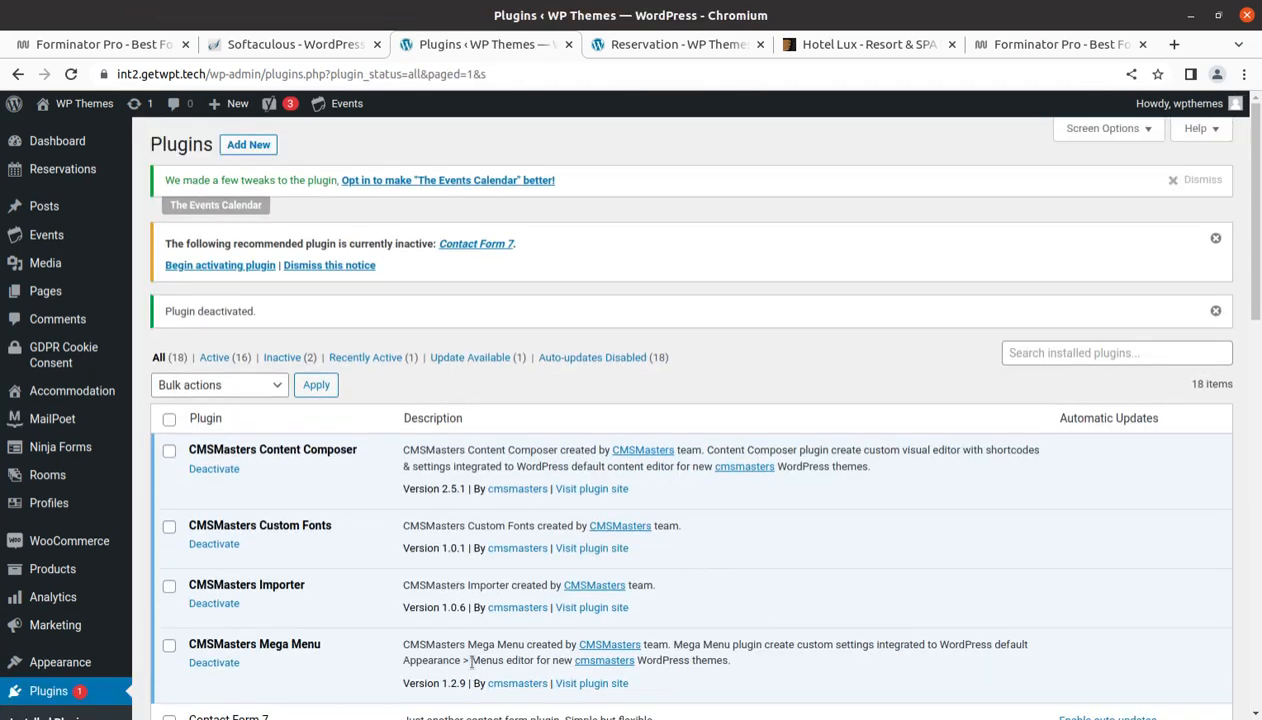
Check the installed plugins list, and open the Forminator Pro dashboard to examine the imported forms
scroll(174, 596, down, 3)
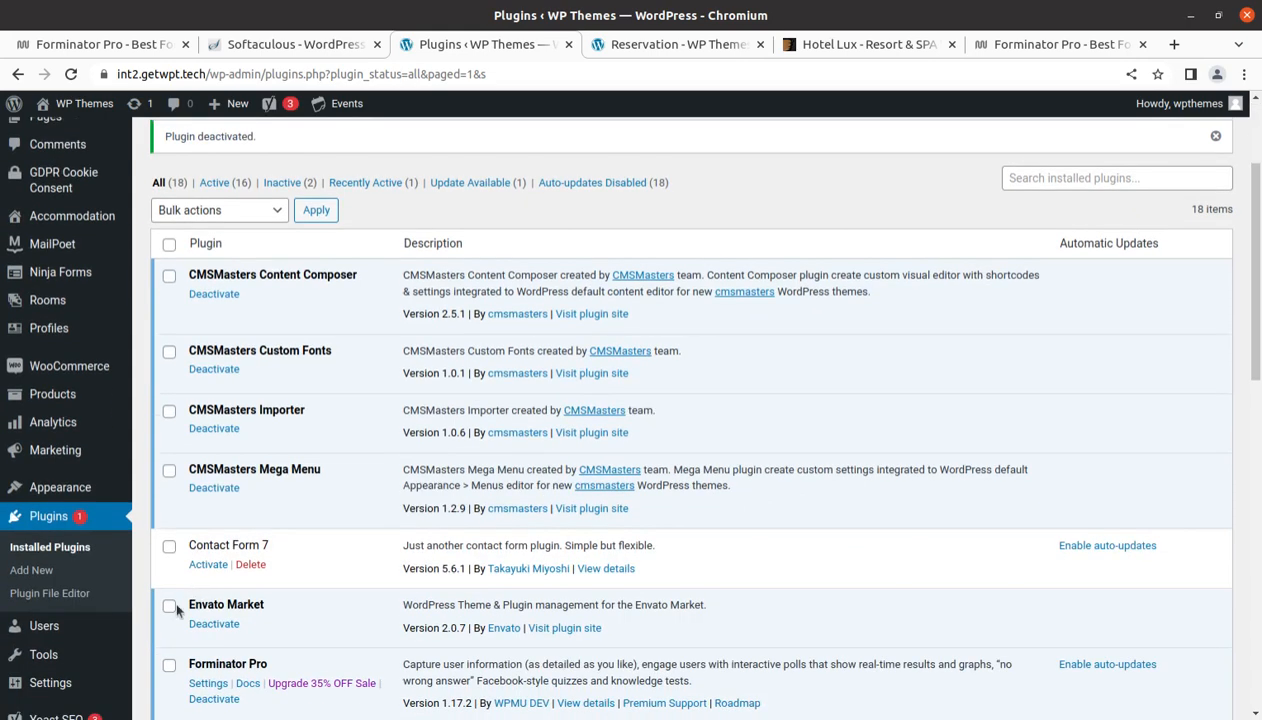
scroll(143, 638, down, 5)
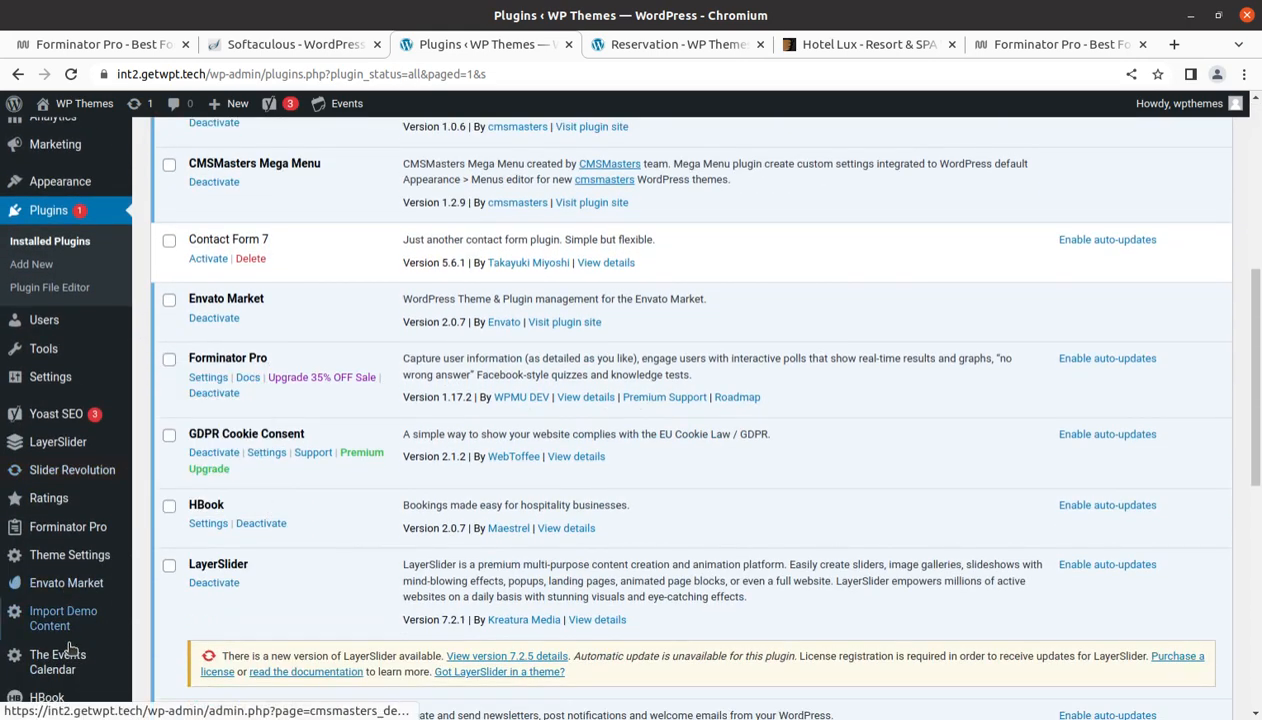
mouse_move(65, 526)
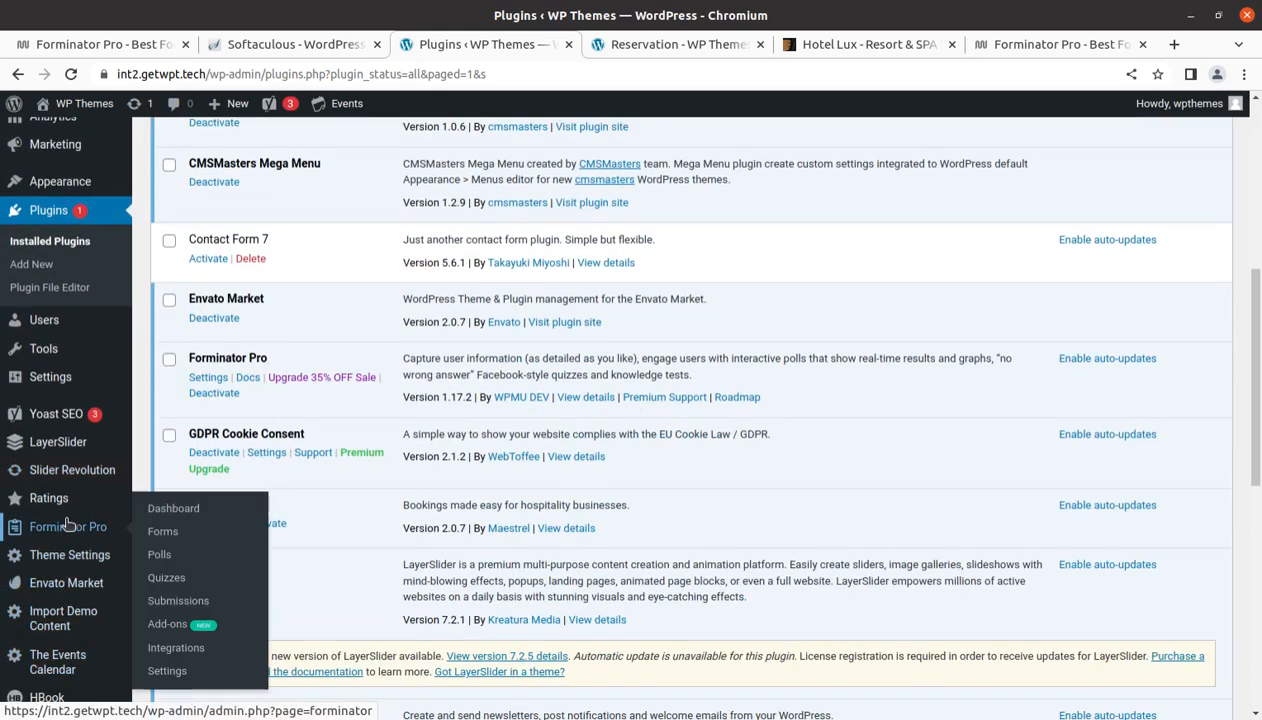
click(175, 511)
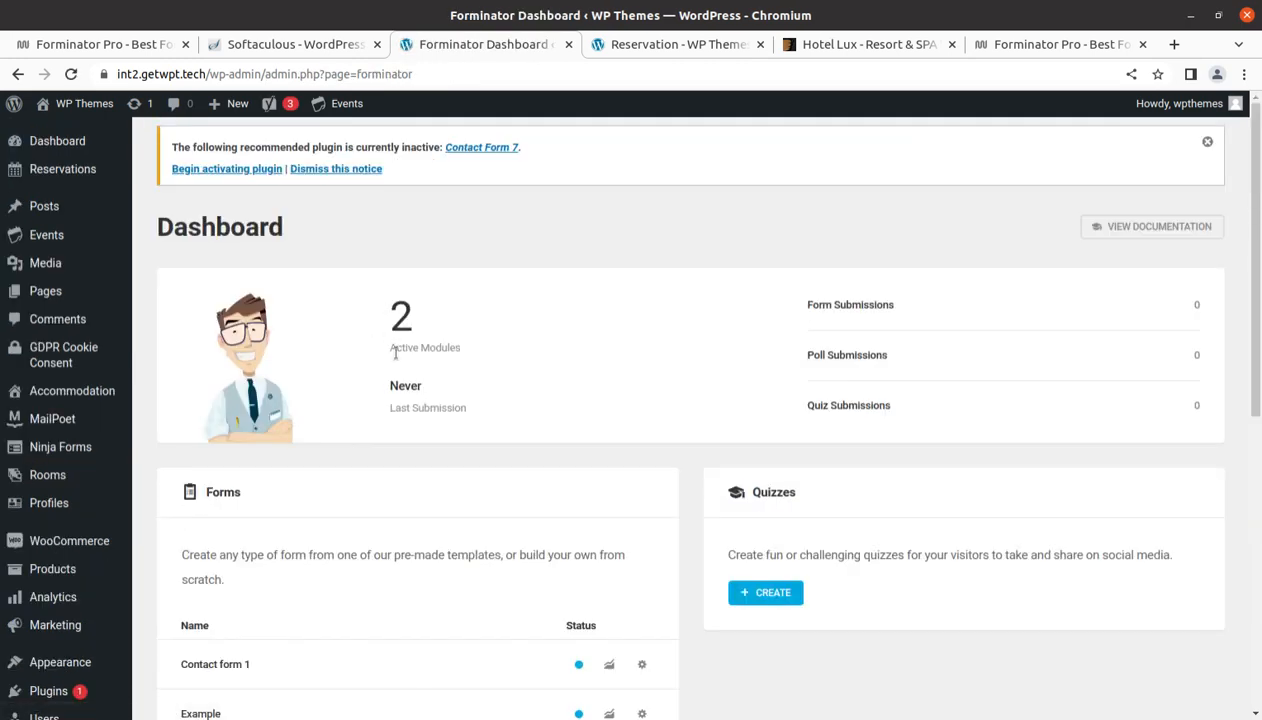
scroll(418, 390, down, 2)
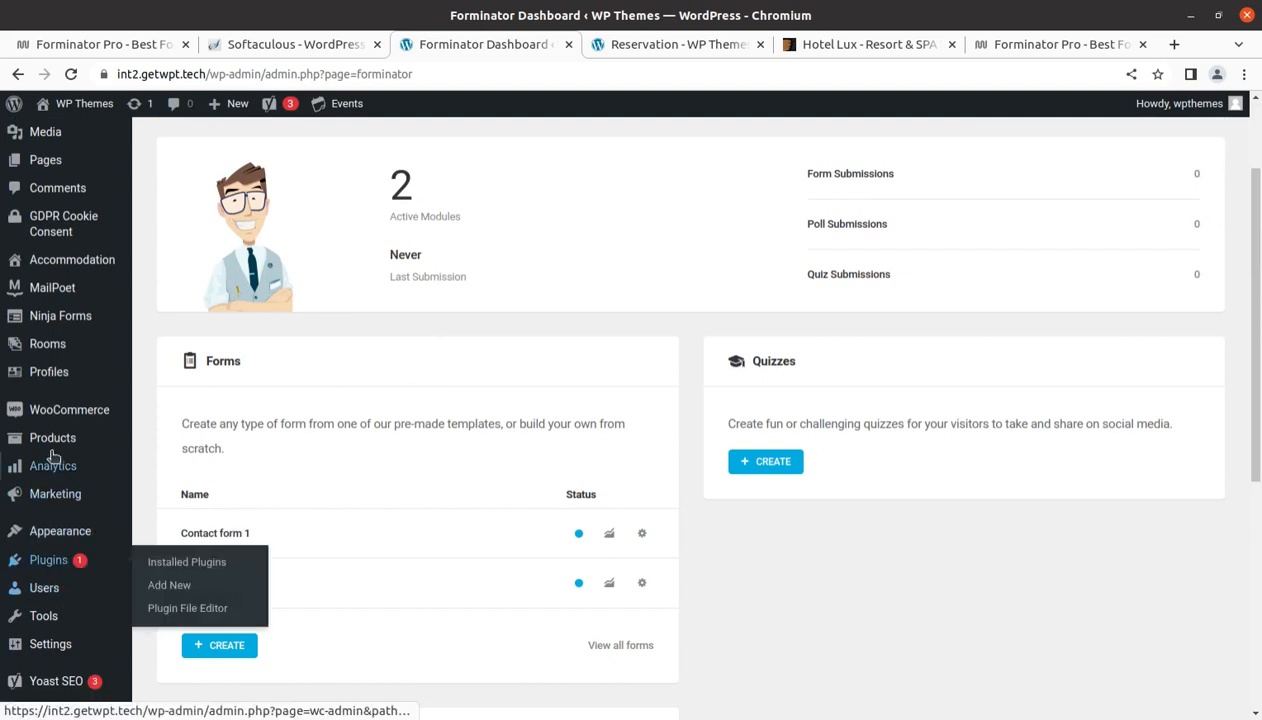
scroll(40, 560, down, 2)
scroll(44, 650, down, 1)
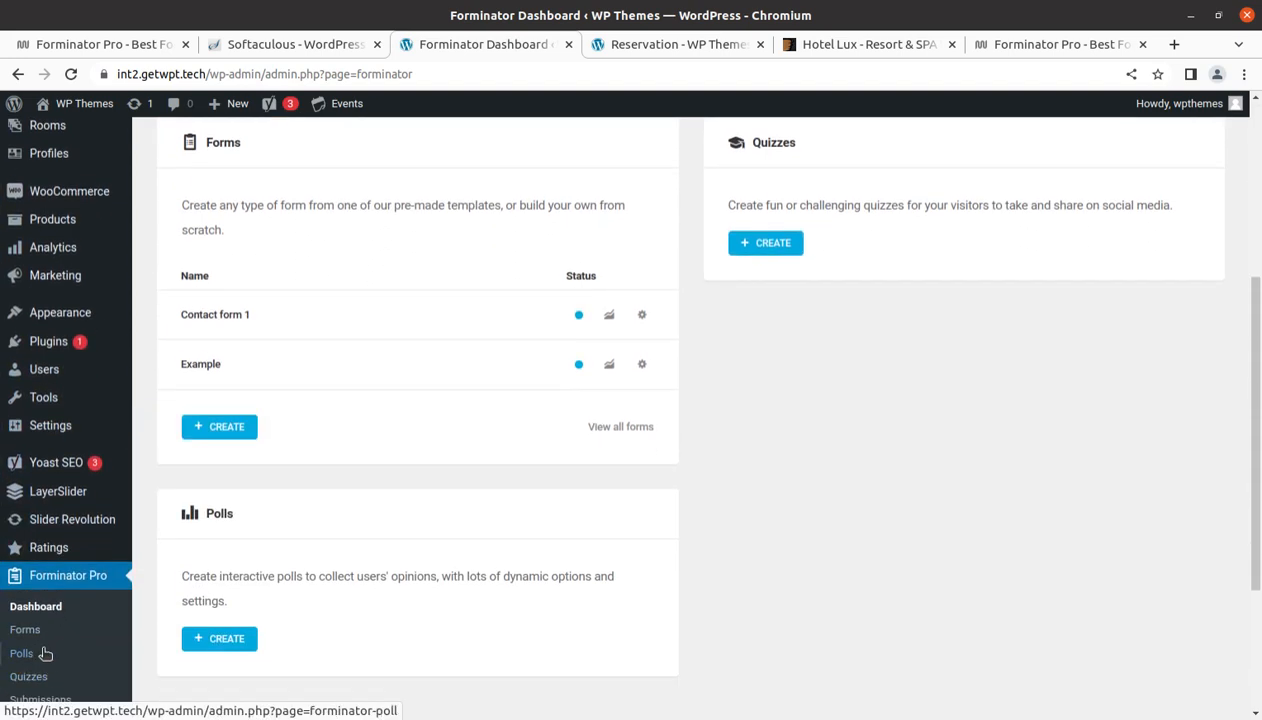
Open the Forminator forms list, expand the statistics of Contact form 1 and look through its available actions
click(30, 638)
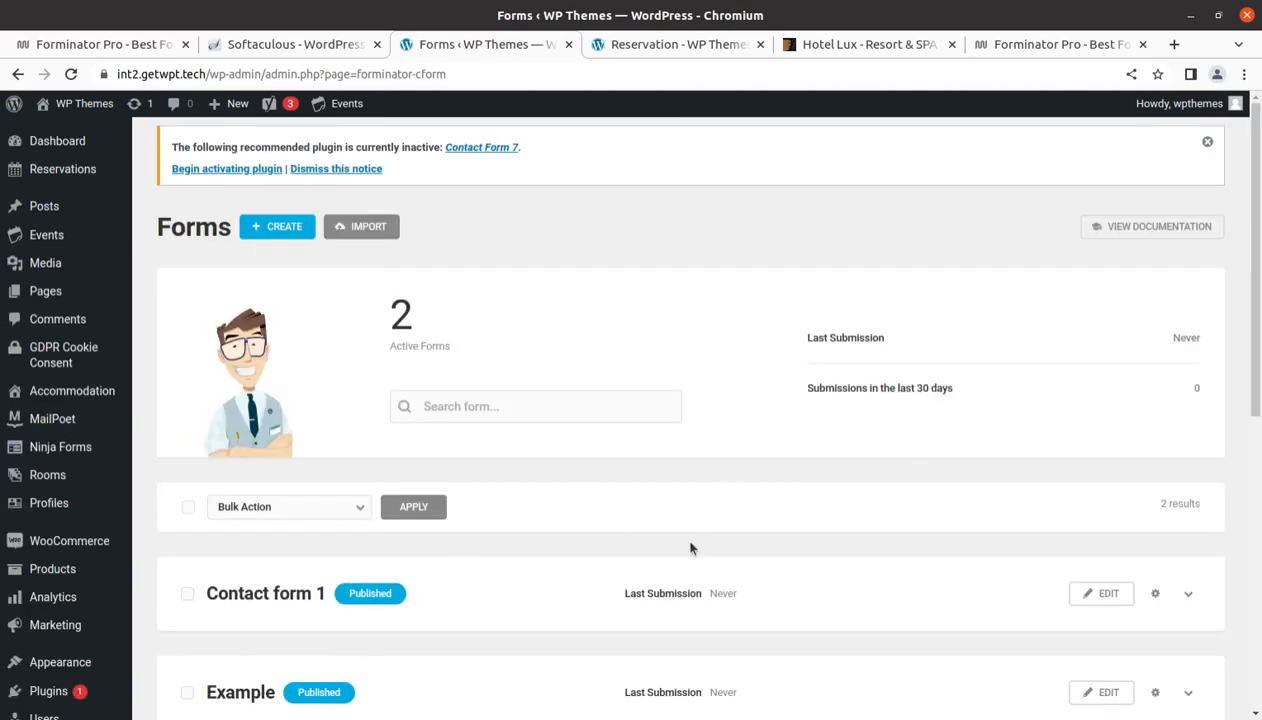
scroll(641, 540, down, 3)
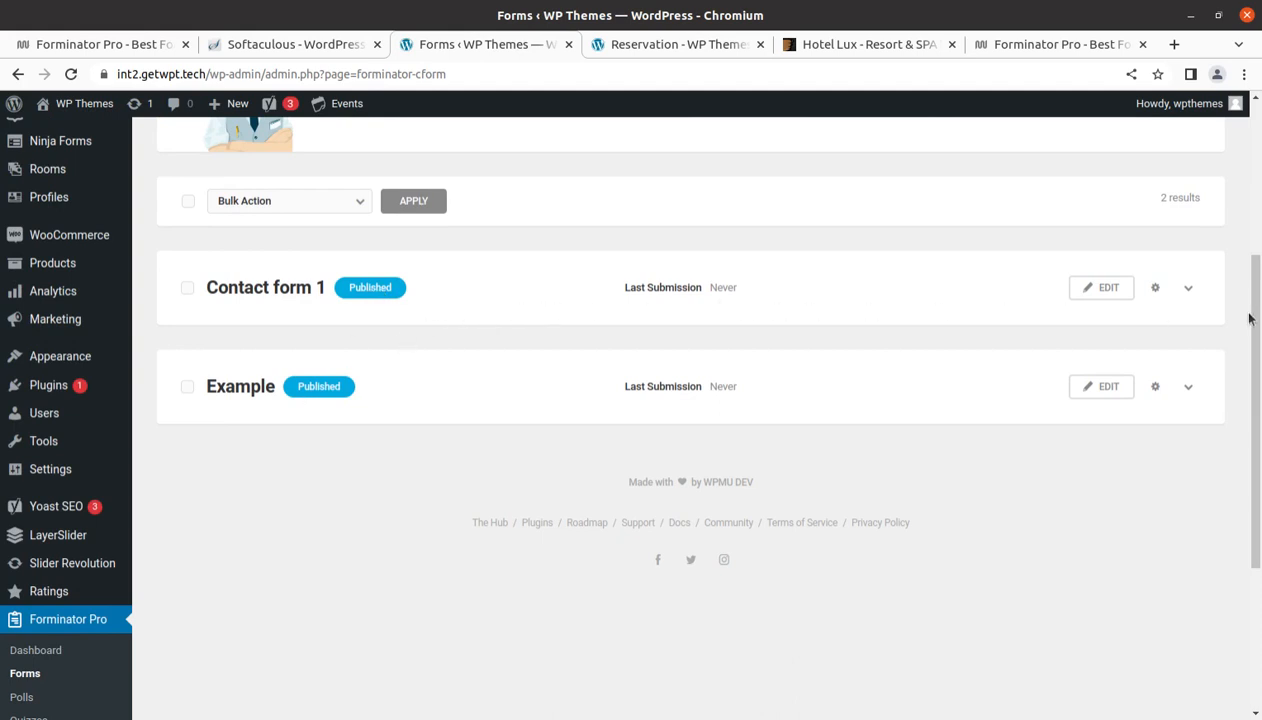
click(1189, 289)
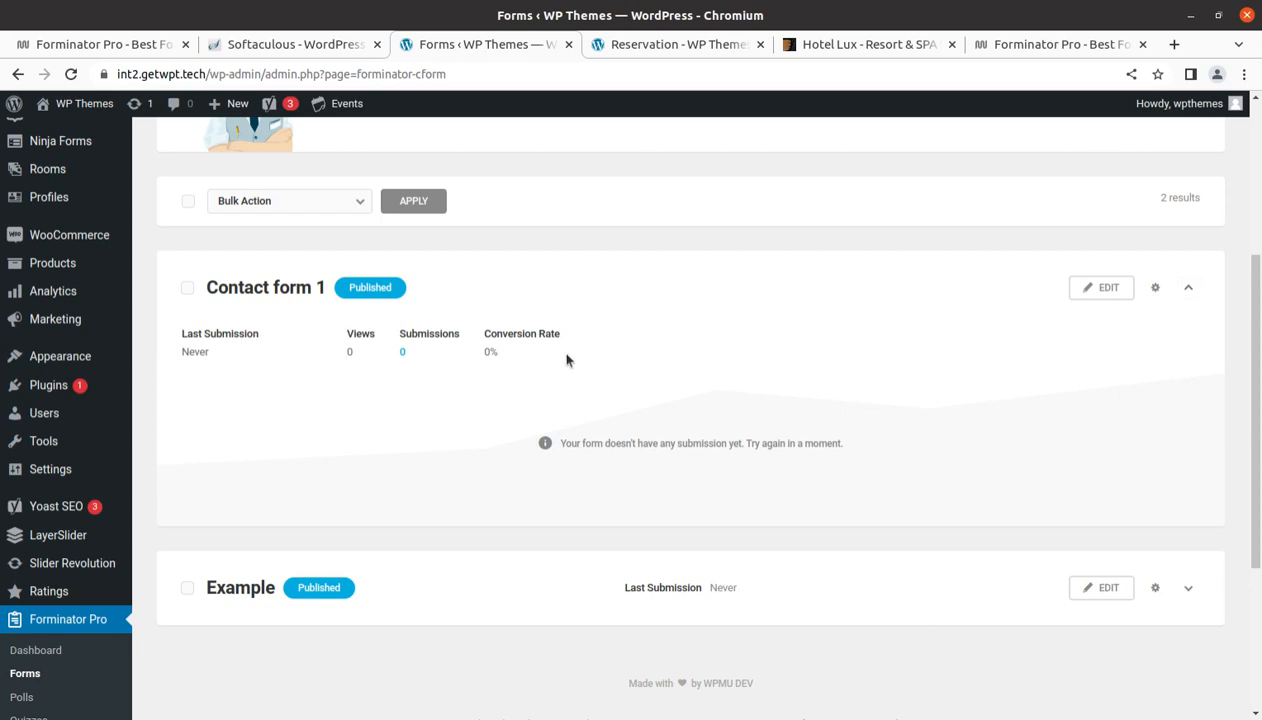
click(1155, 288)
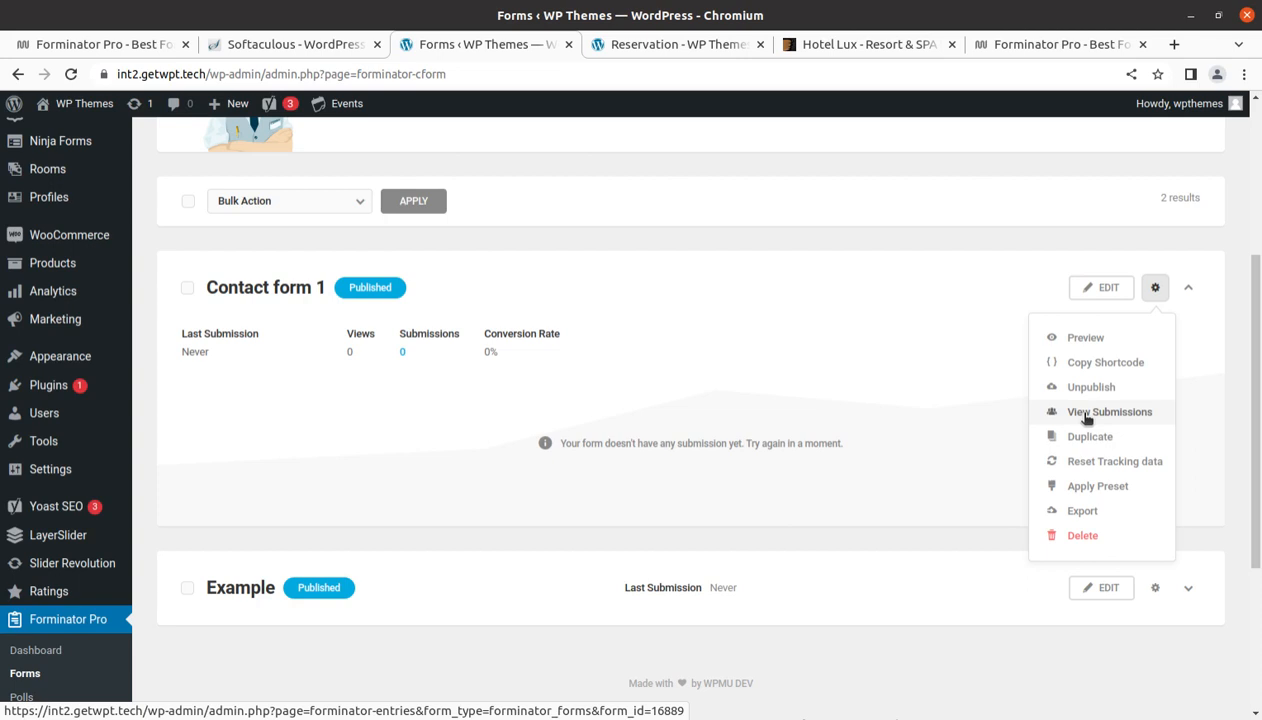
View the submissions page of Contact form 1 and look over its contents
click(1087, 414)
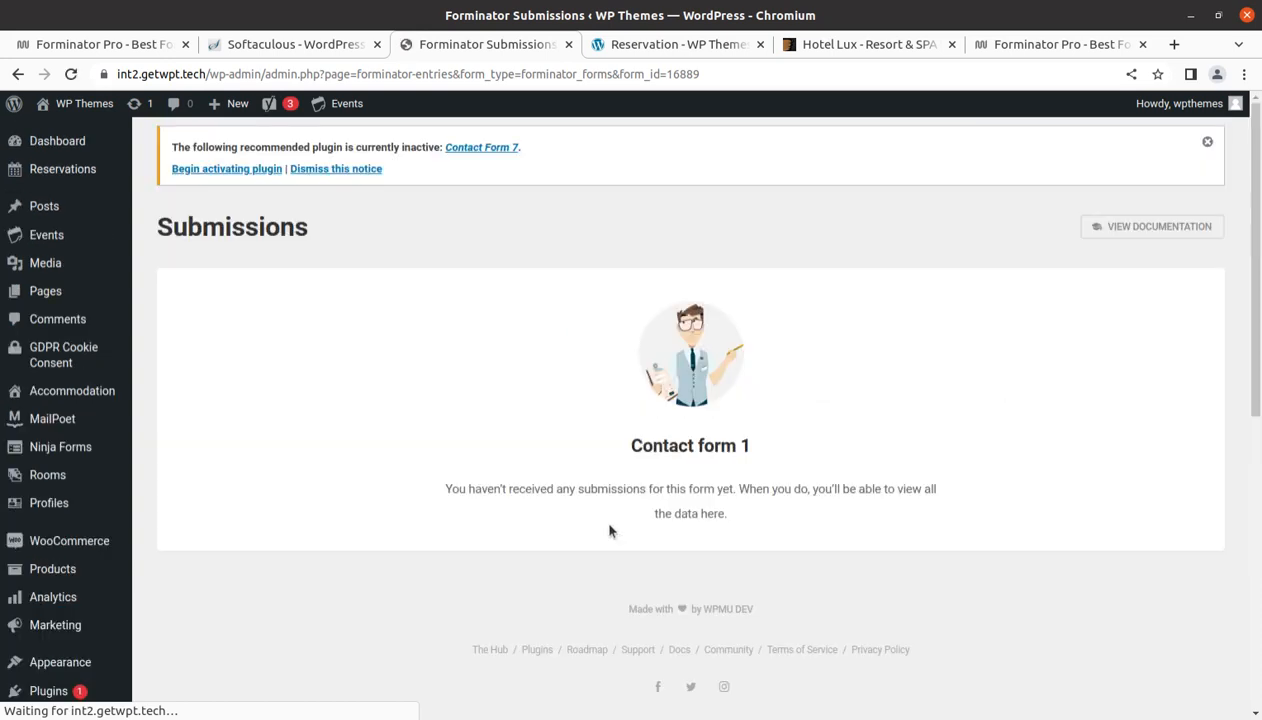
scroll(484, 402, down, 3)
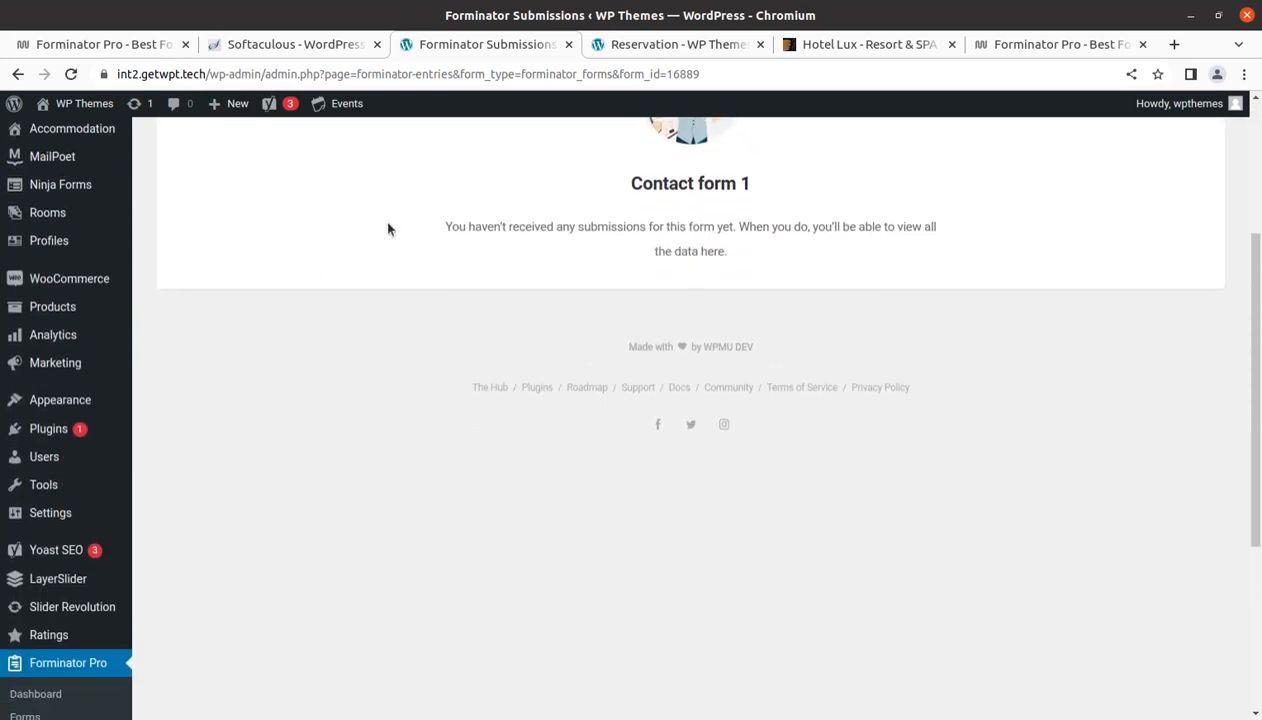
scroll(748, 450, up, 3)
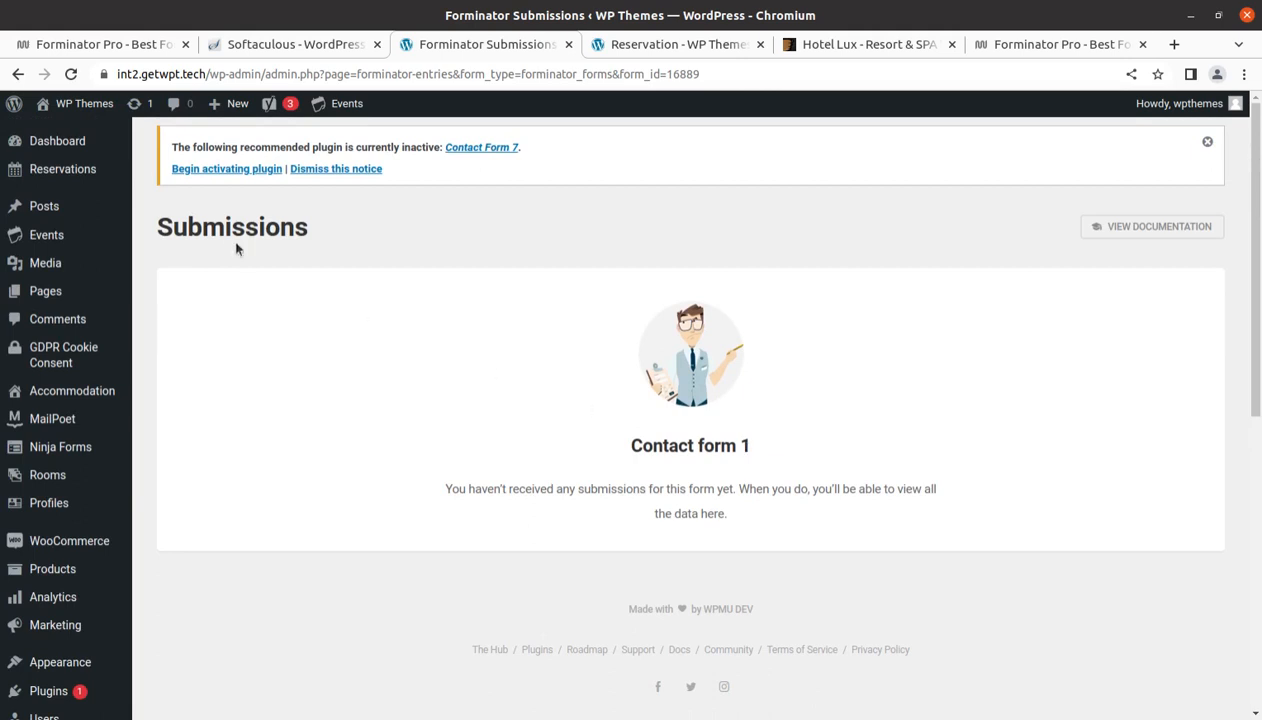
scroll(174, 605, down, 3)
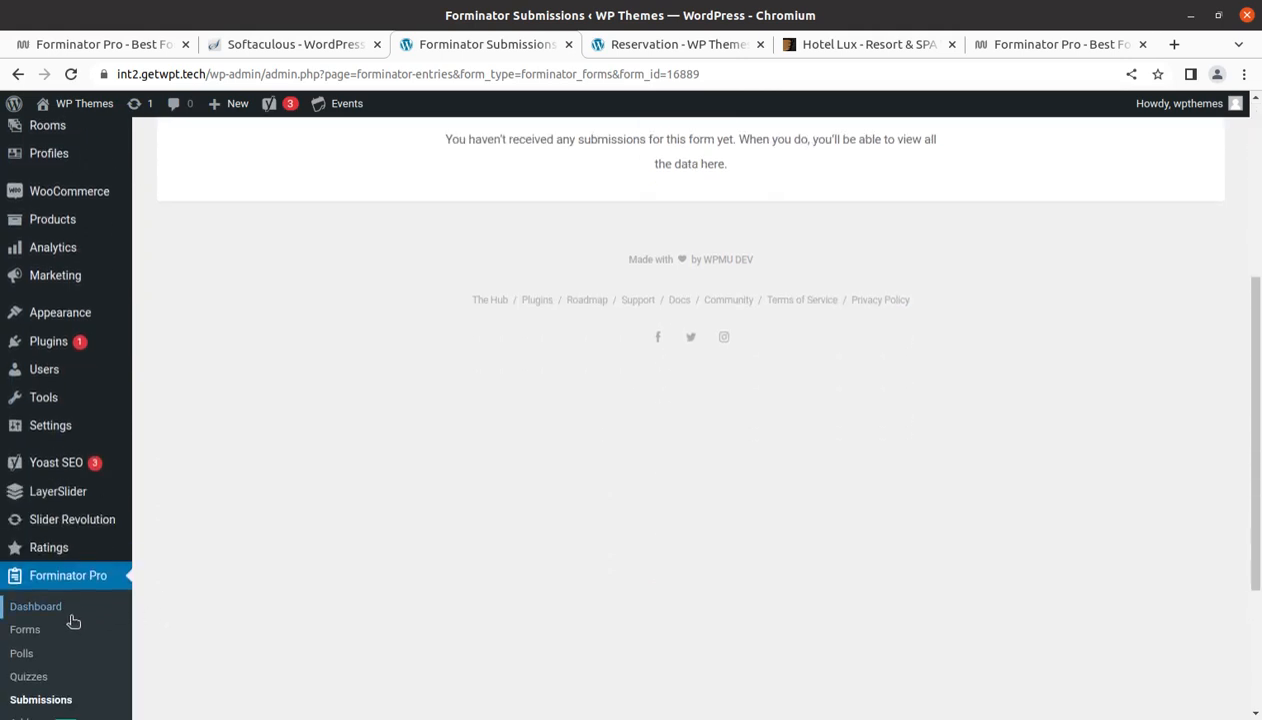
scroll(55, 598, down, 2)
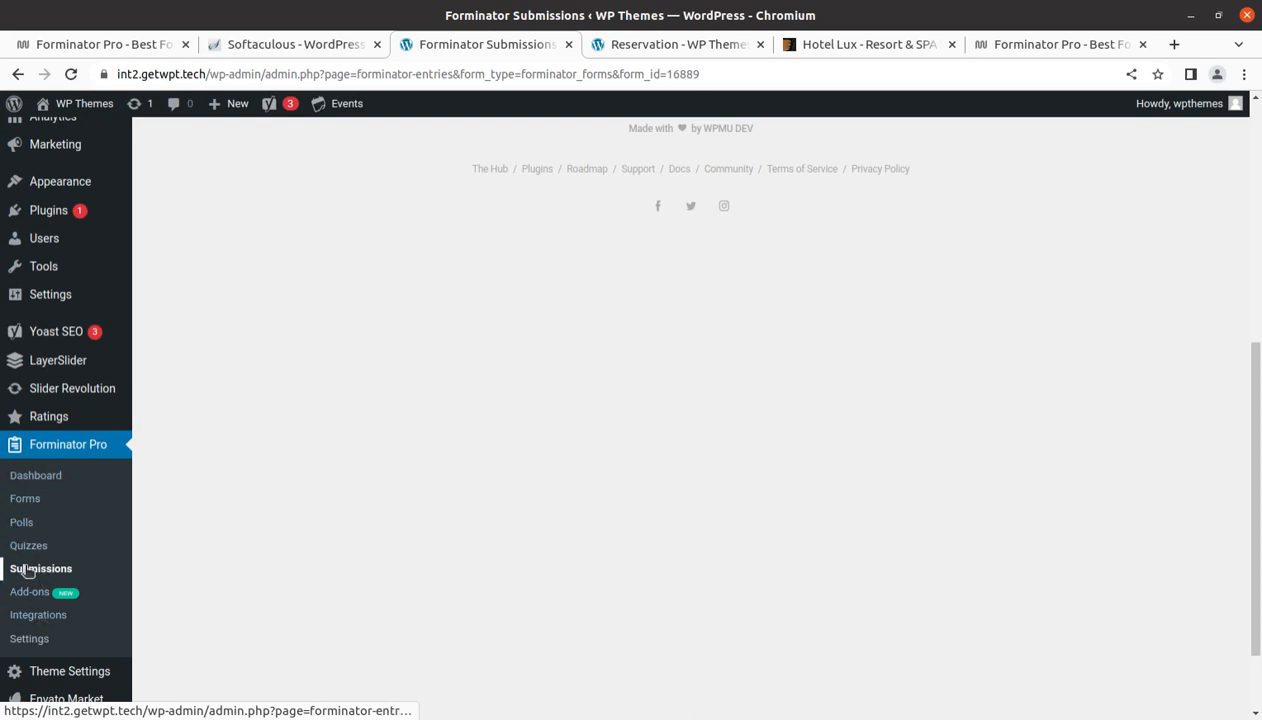
Return to the Forminator dashboard and examine the actions offered for Contact form 1
click(39, 475)
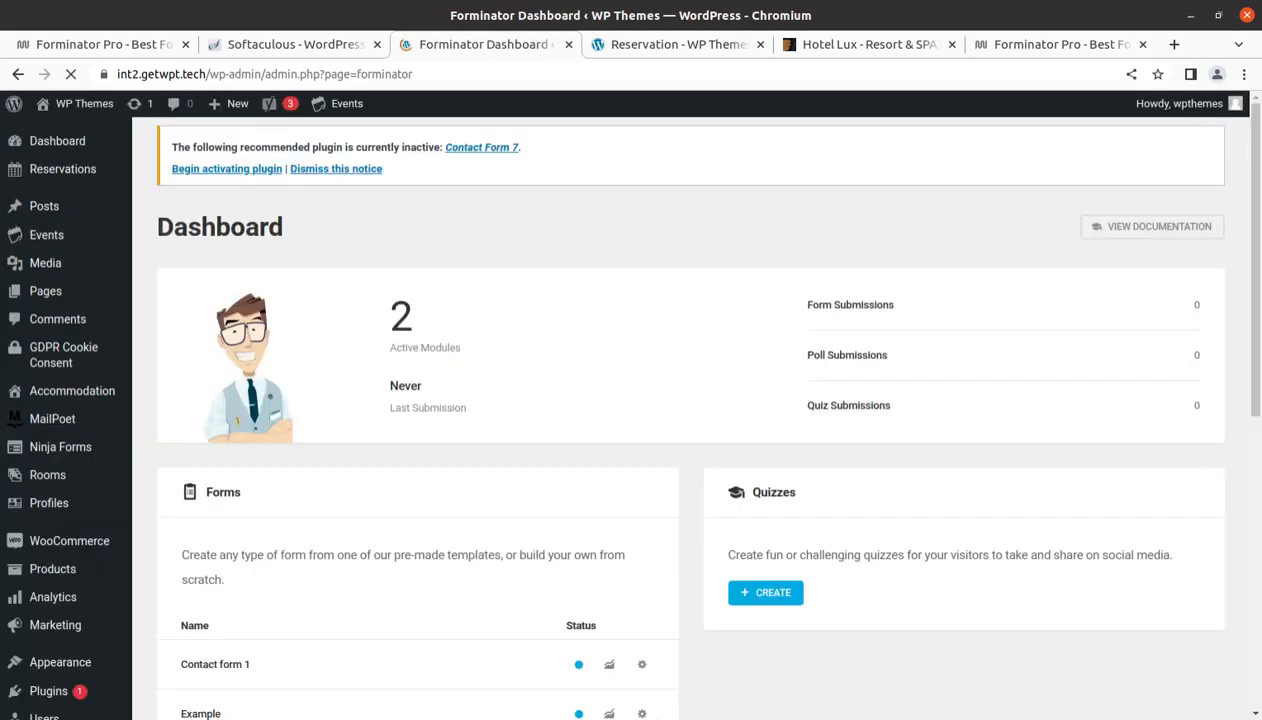
scroll(648, 669, down, 3)
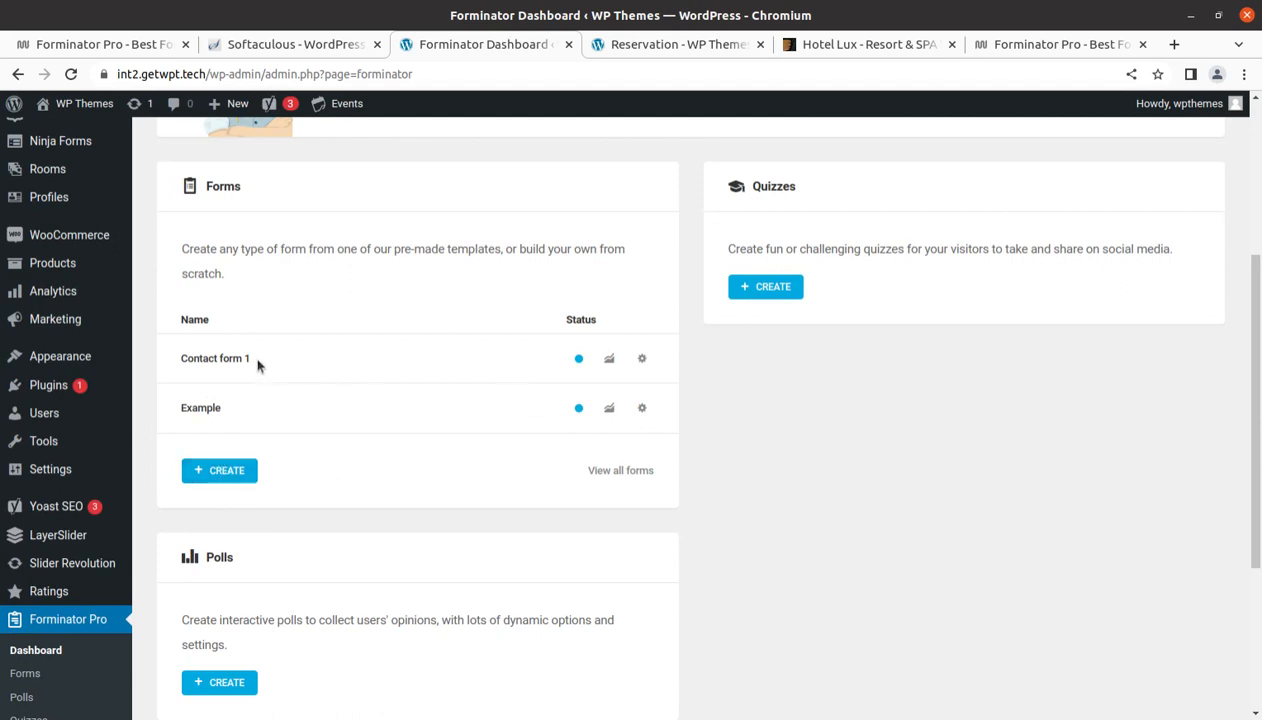
click(642, 358)
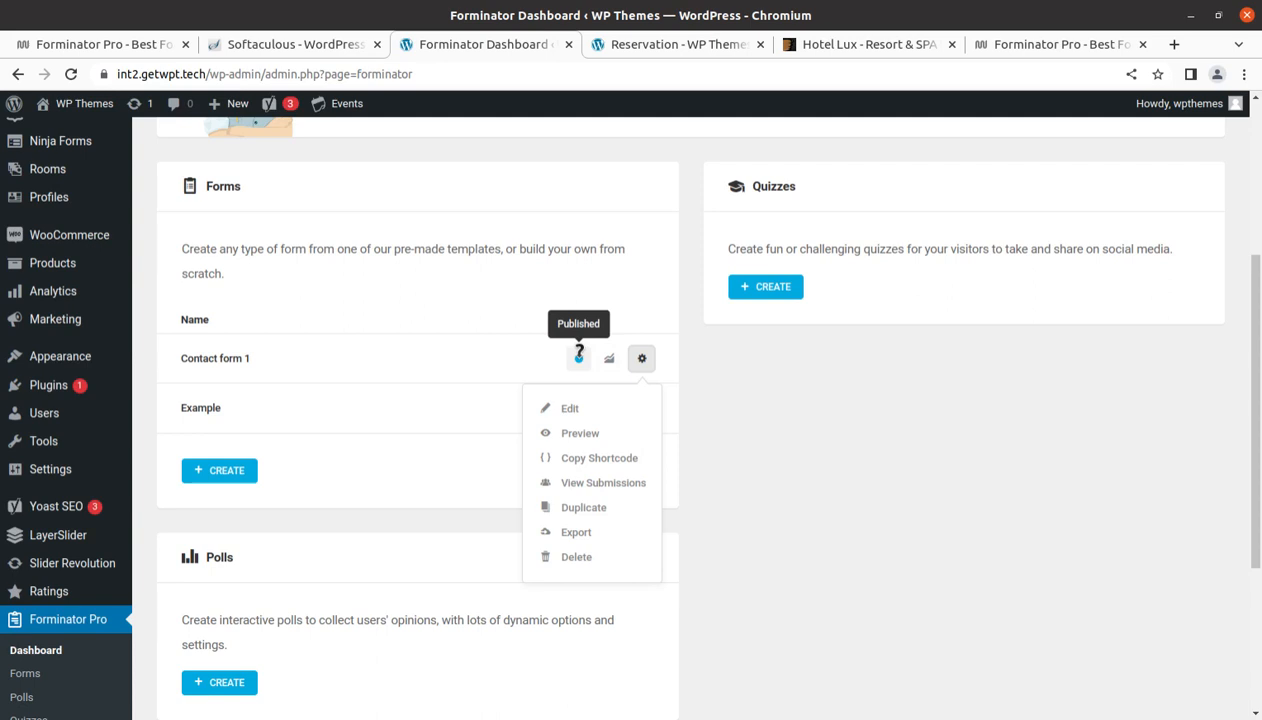
scroll(429, 492, down, 3)
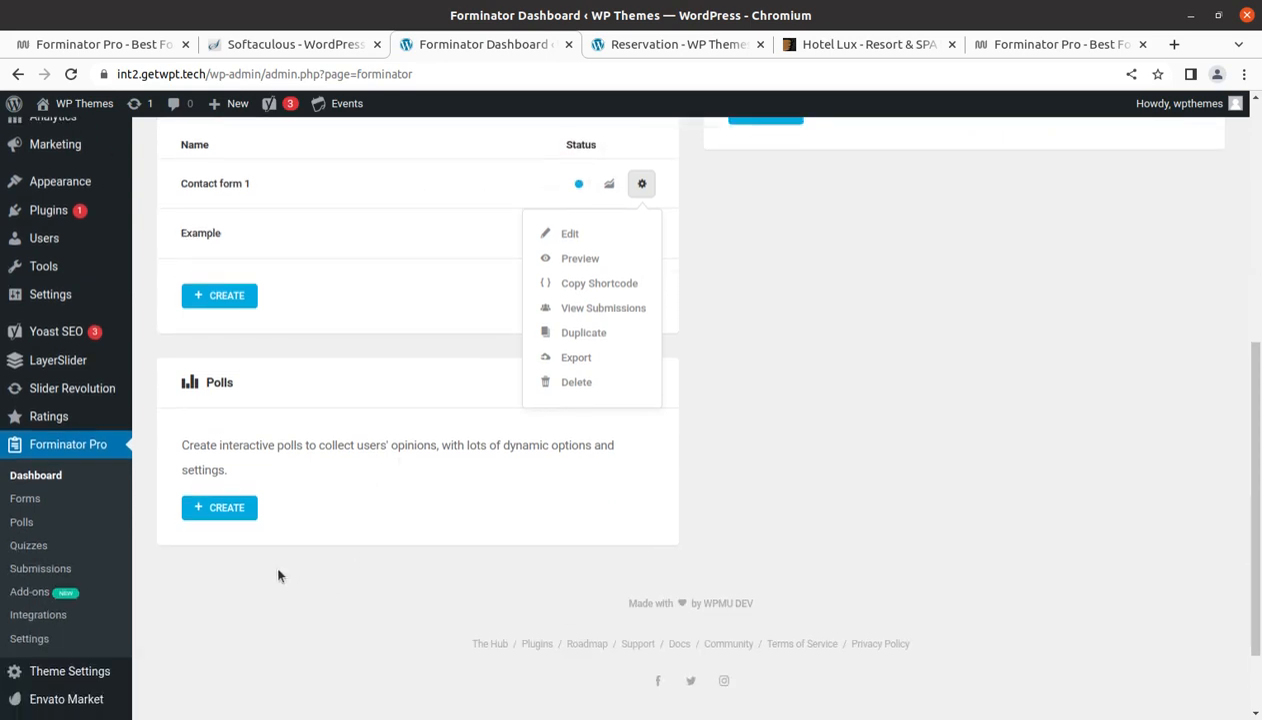
scroll(300, 555, up, 3)
scroll(80, 630, down, 3)
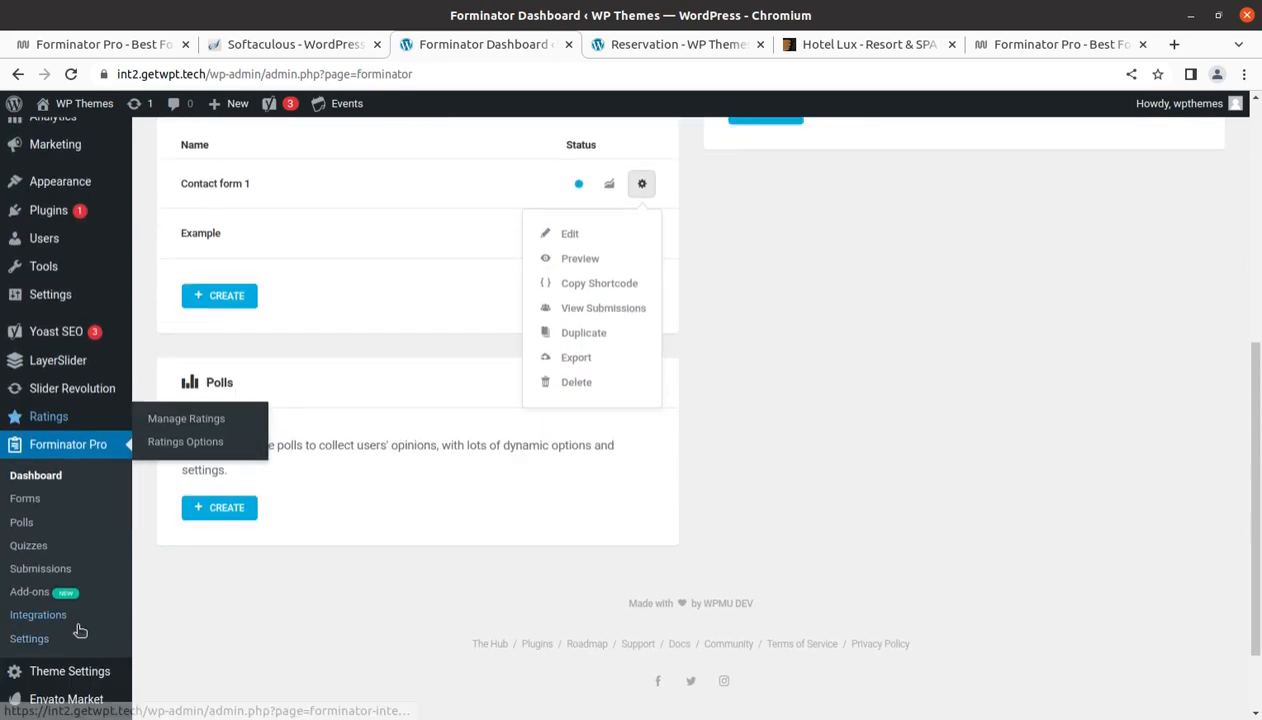
Create a new Forminator form from the Blank template and name it WPT
click(35, 476)
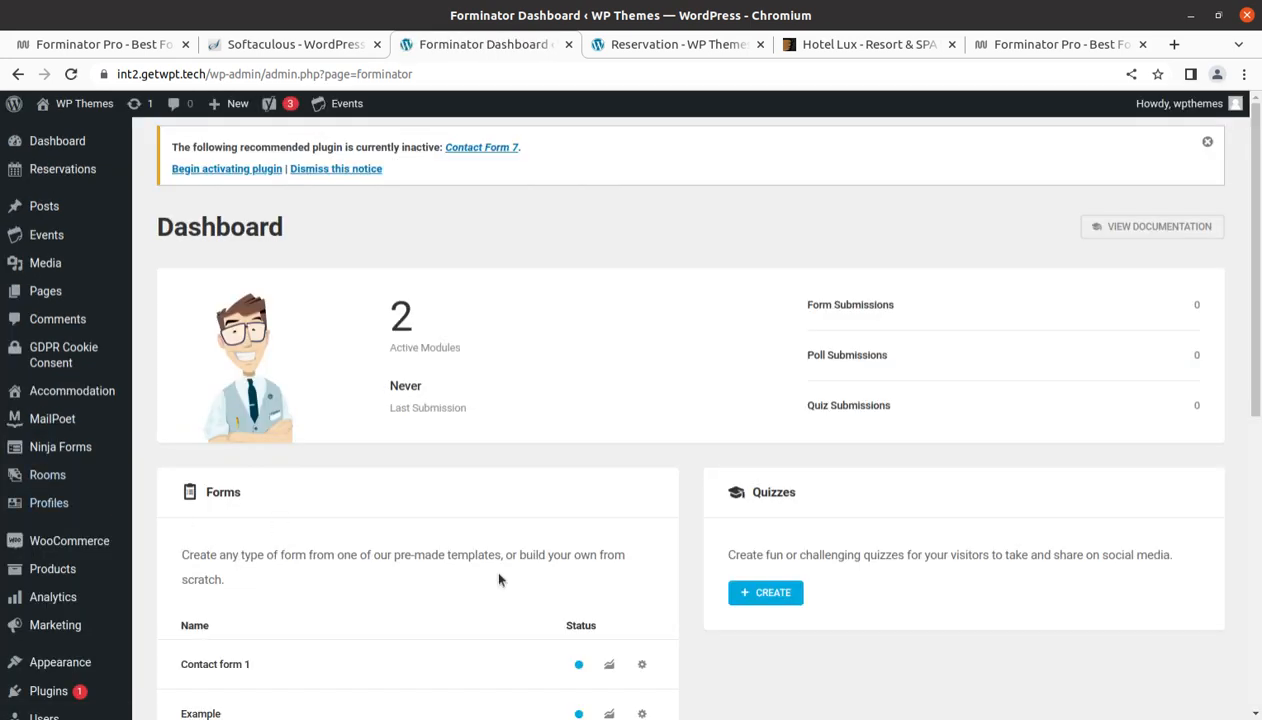
scroll(380, 535, down, 2)
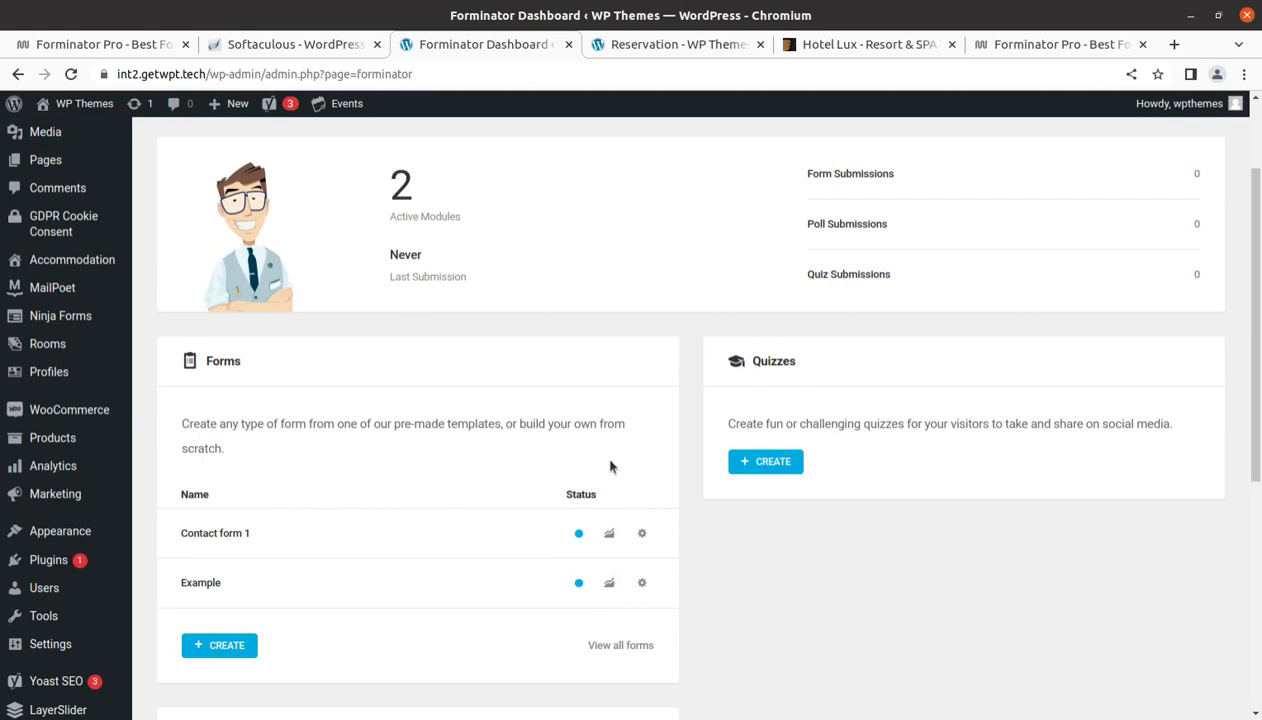
scroll(580, 549, down, 2)
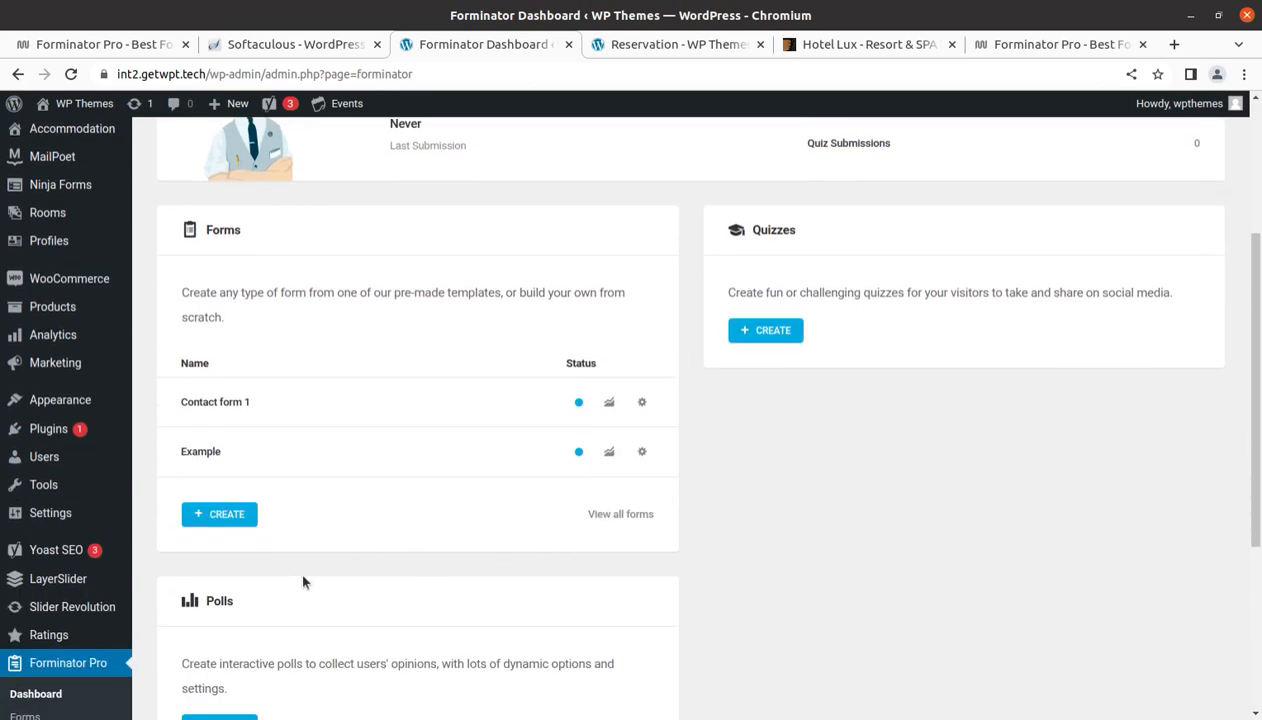
click(225, 520)
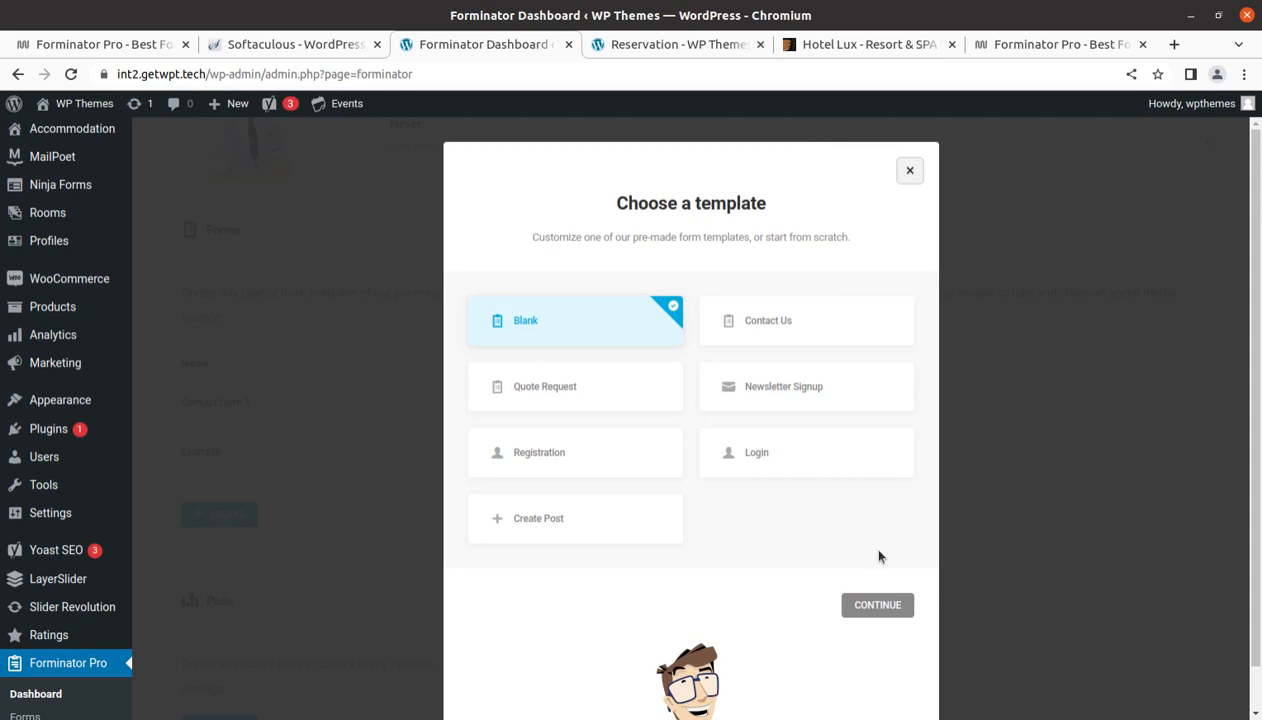
click(878, 606)
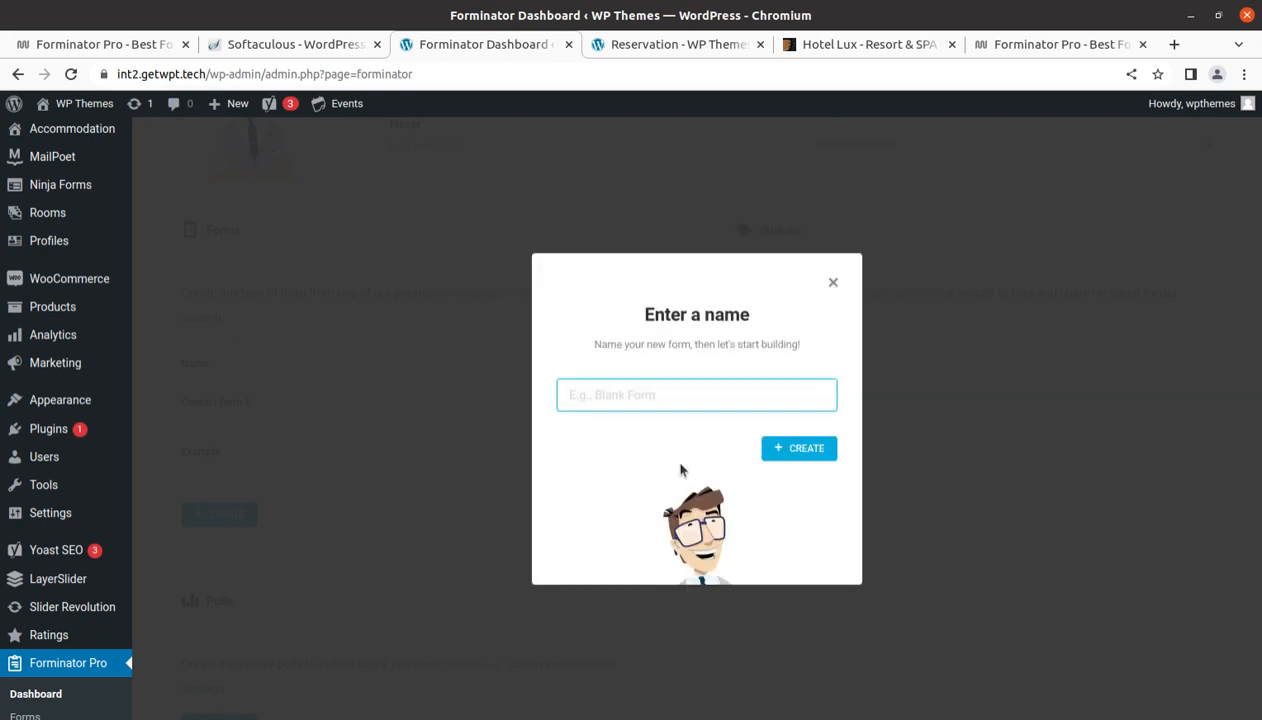
text(WPT)
click(798, 452)
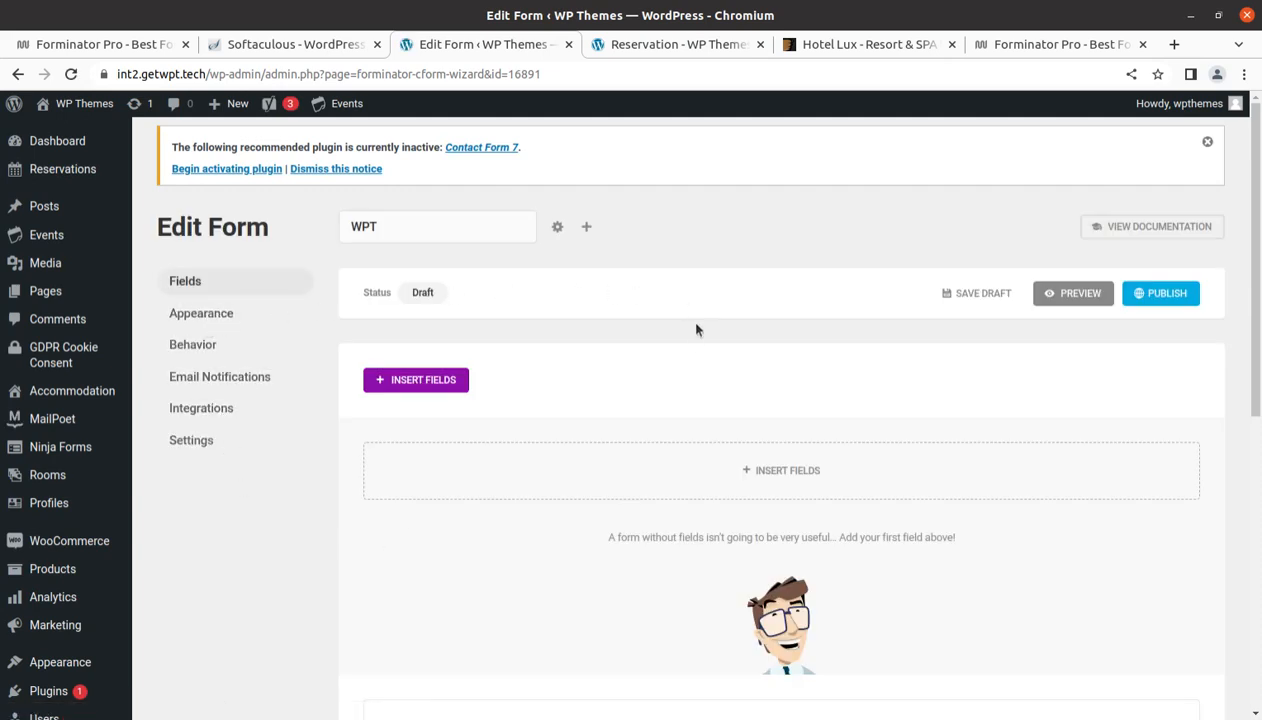
Examine the field types available for the WPT form, check the Forminator Pro product page, and close the field selection without inserting any
click(407, 381)
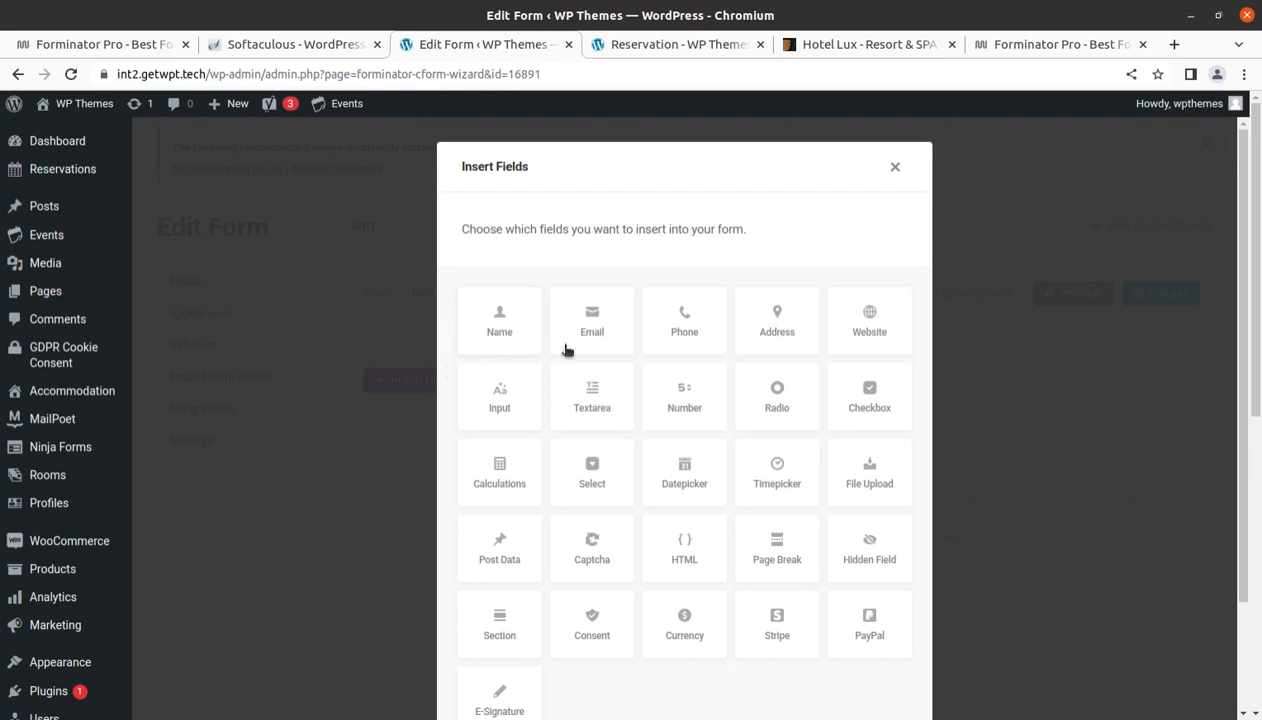
scroll(560, 349, down, 2)
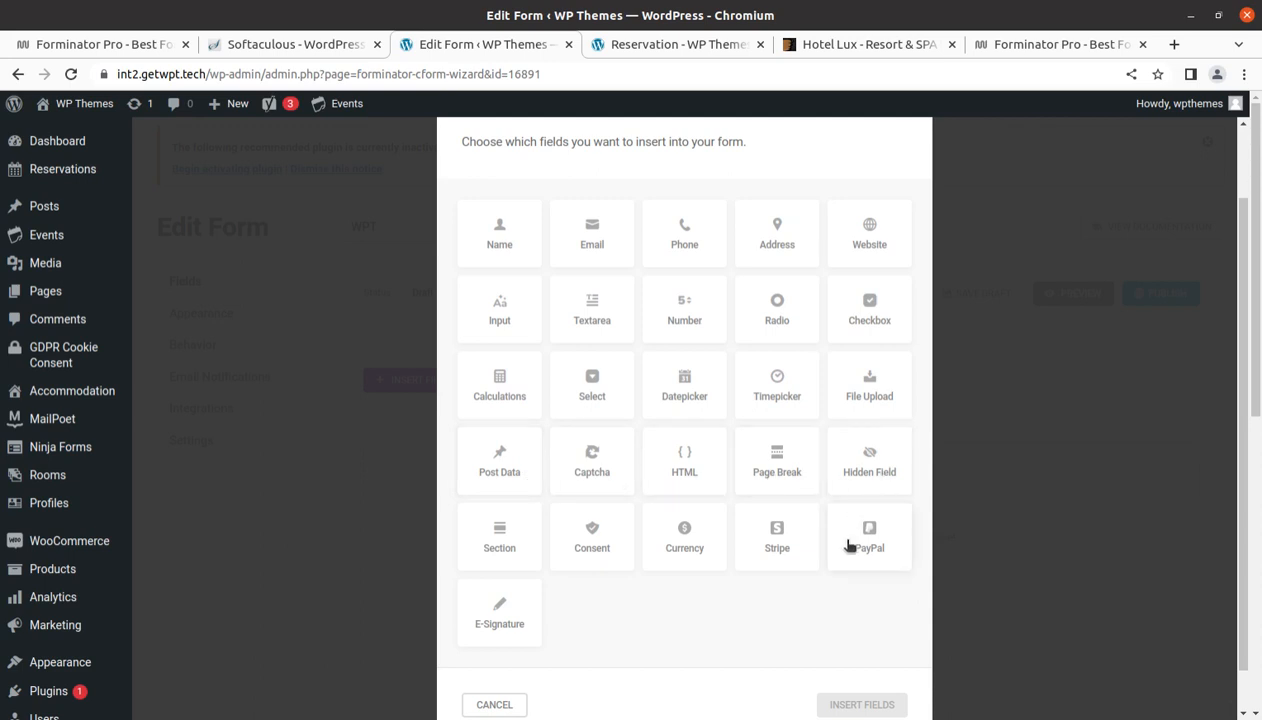
scroll(860, 535, down, 1)
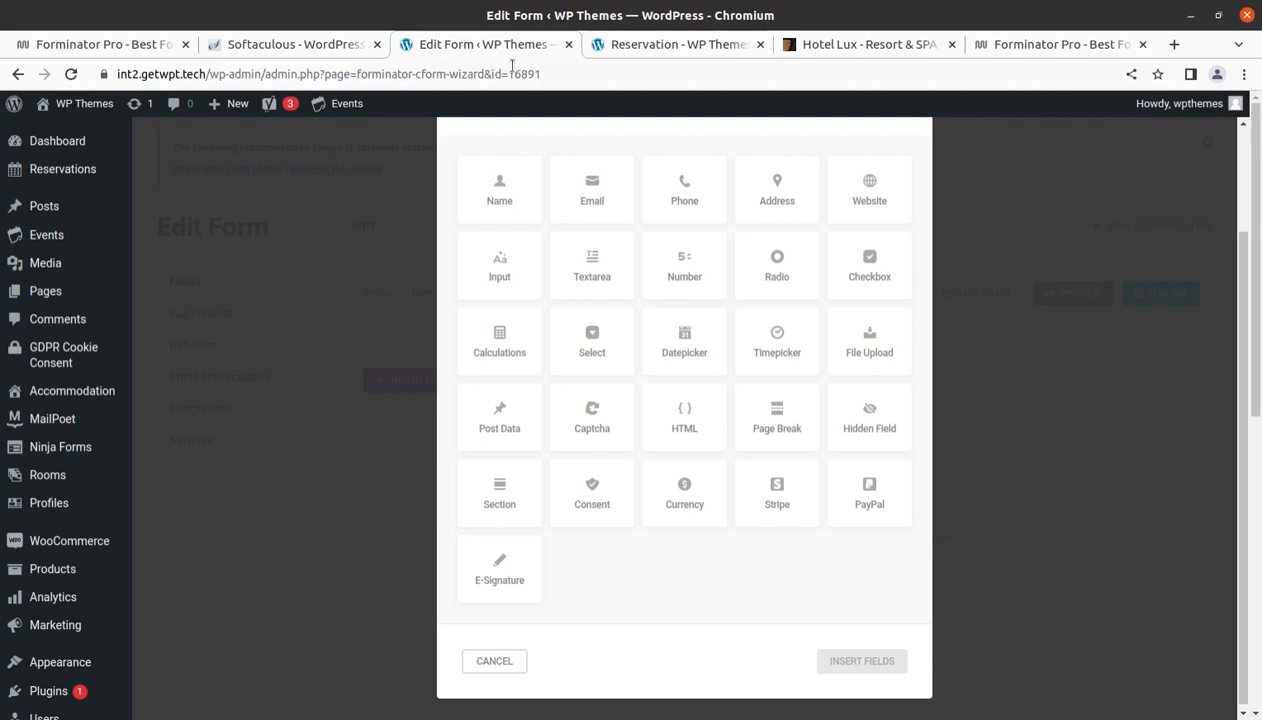
click(1058, 46)
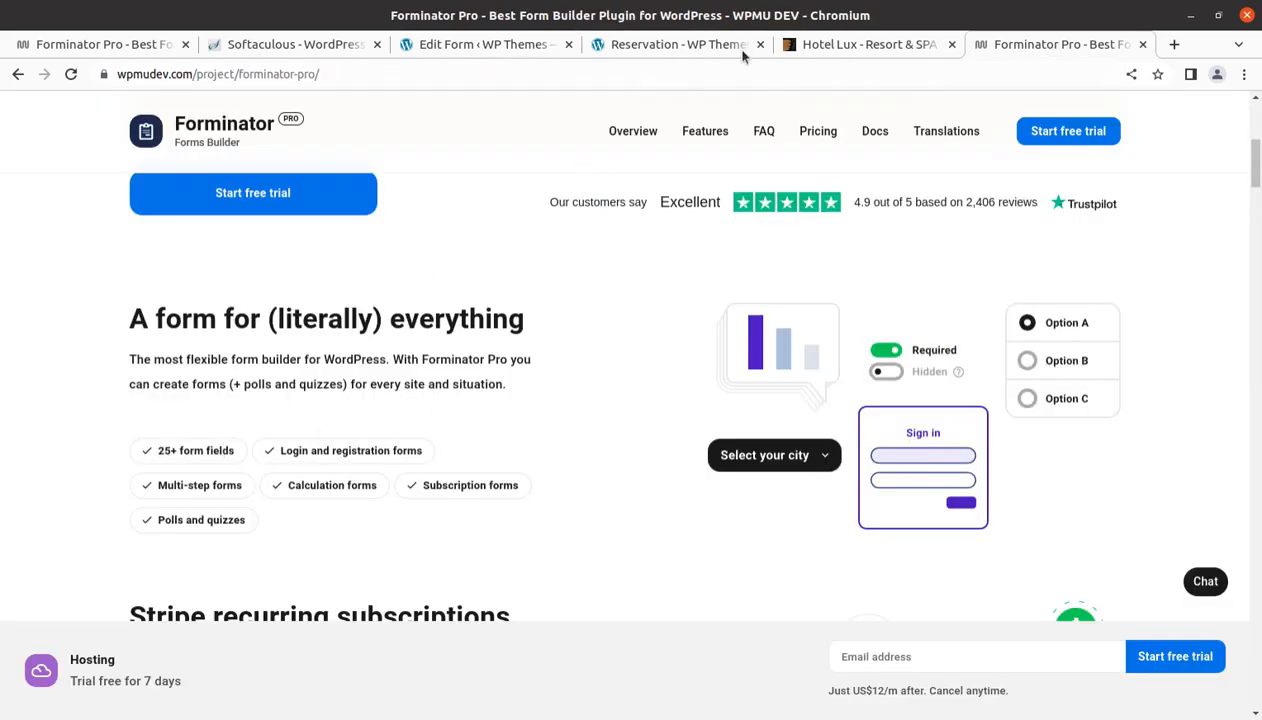
click(524, 48)
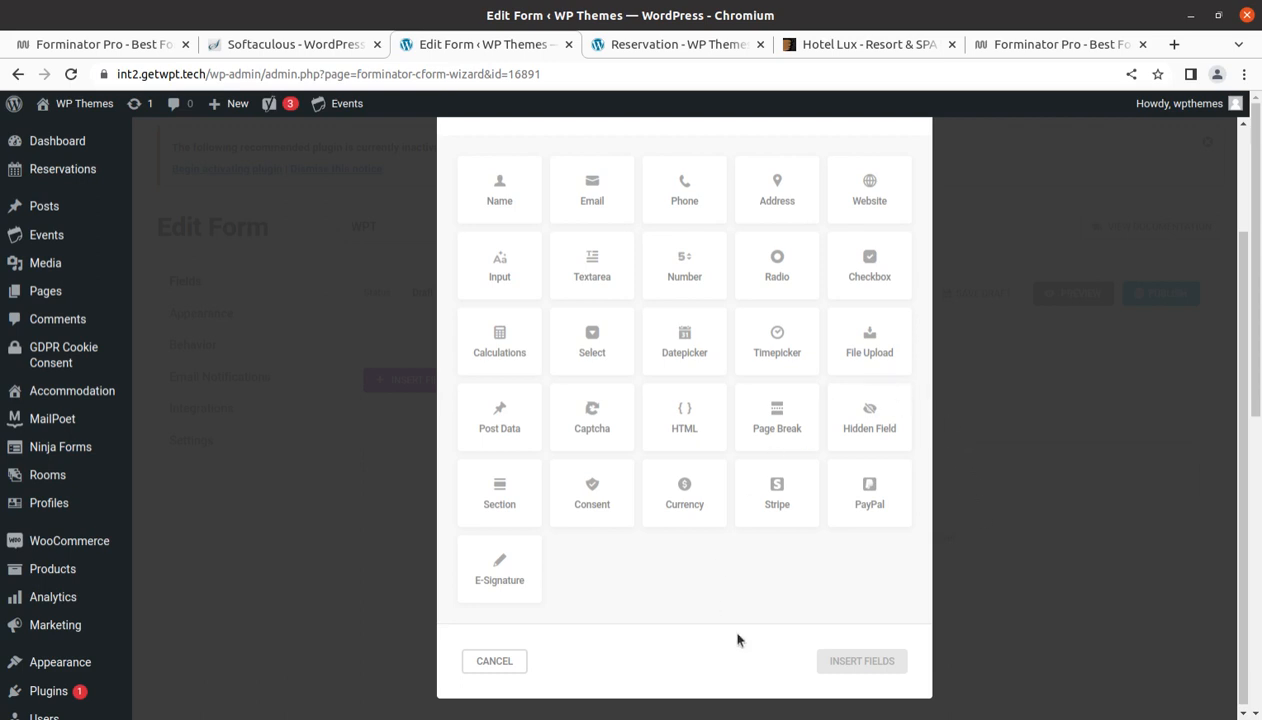
click(496, 661)
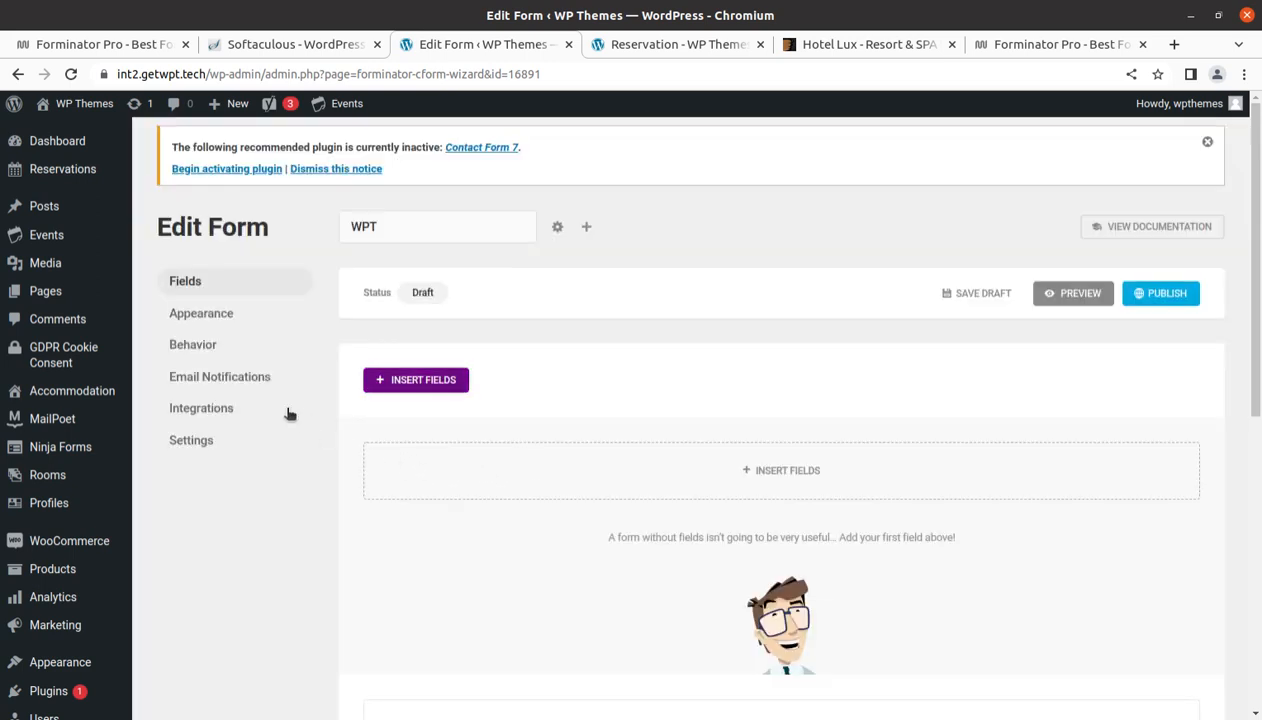
Try the Flat, Bold, Material and None design styles for the WPT form, and return the style to Default
click(204, 319)
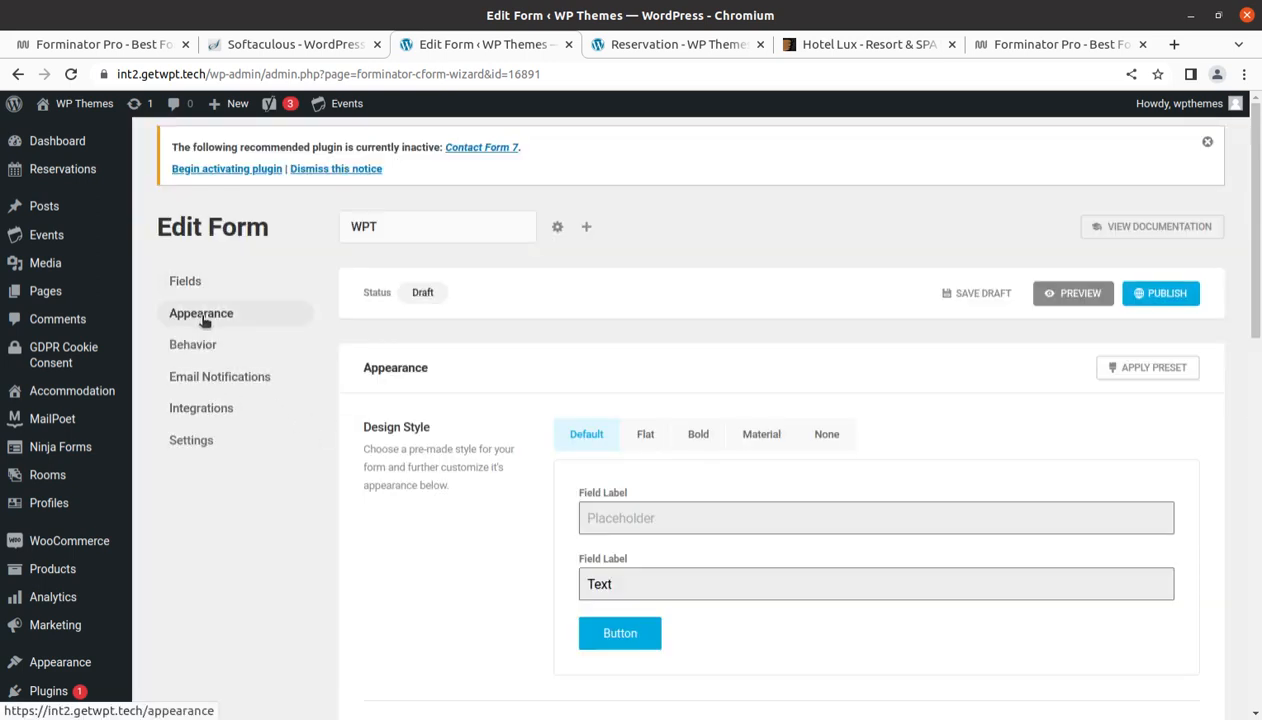
scroll(264, 524, down, 1)
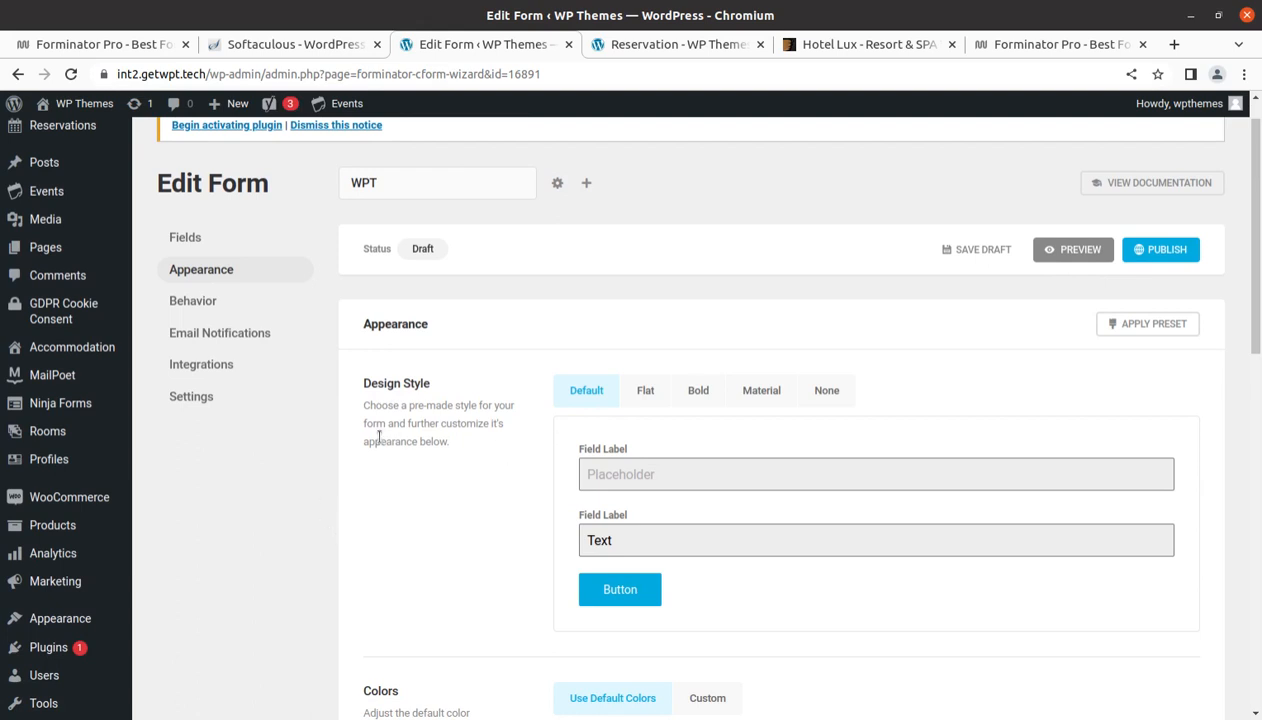
click(648, 393)
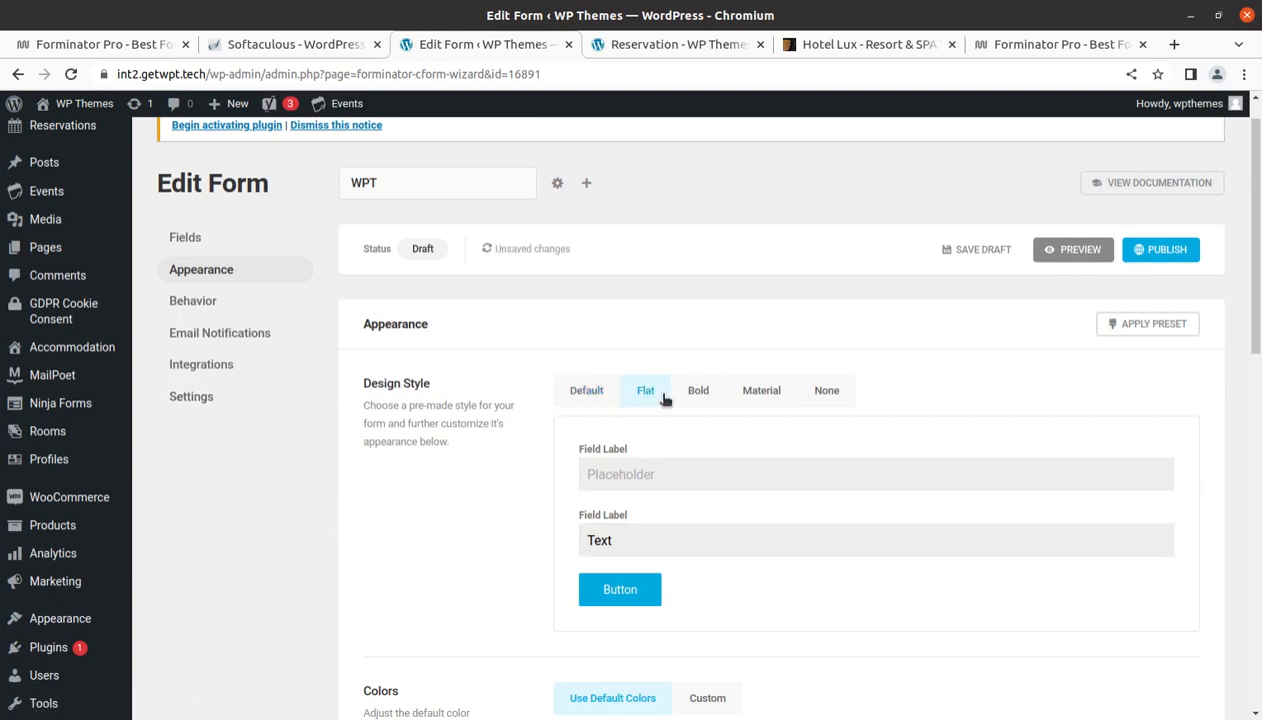
click(712, 396)
click(757, 394)
click(800, 393)
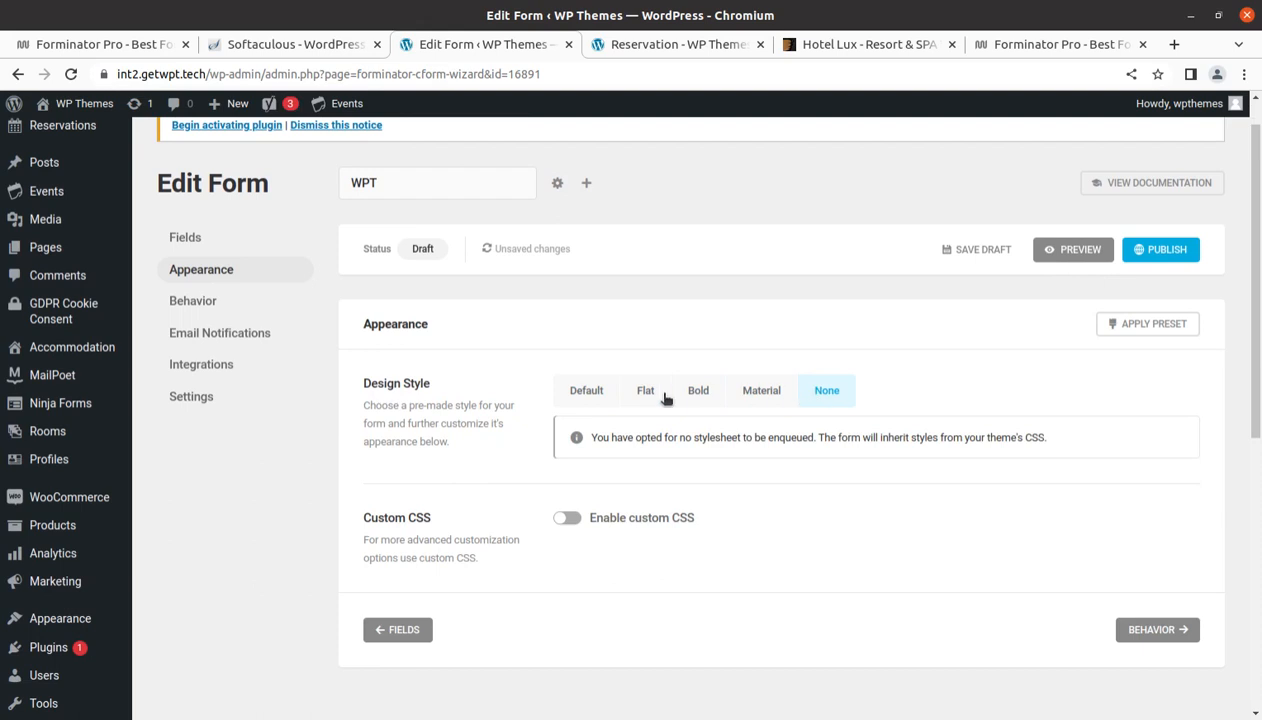
click(576, 392)
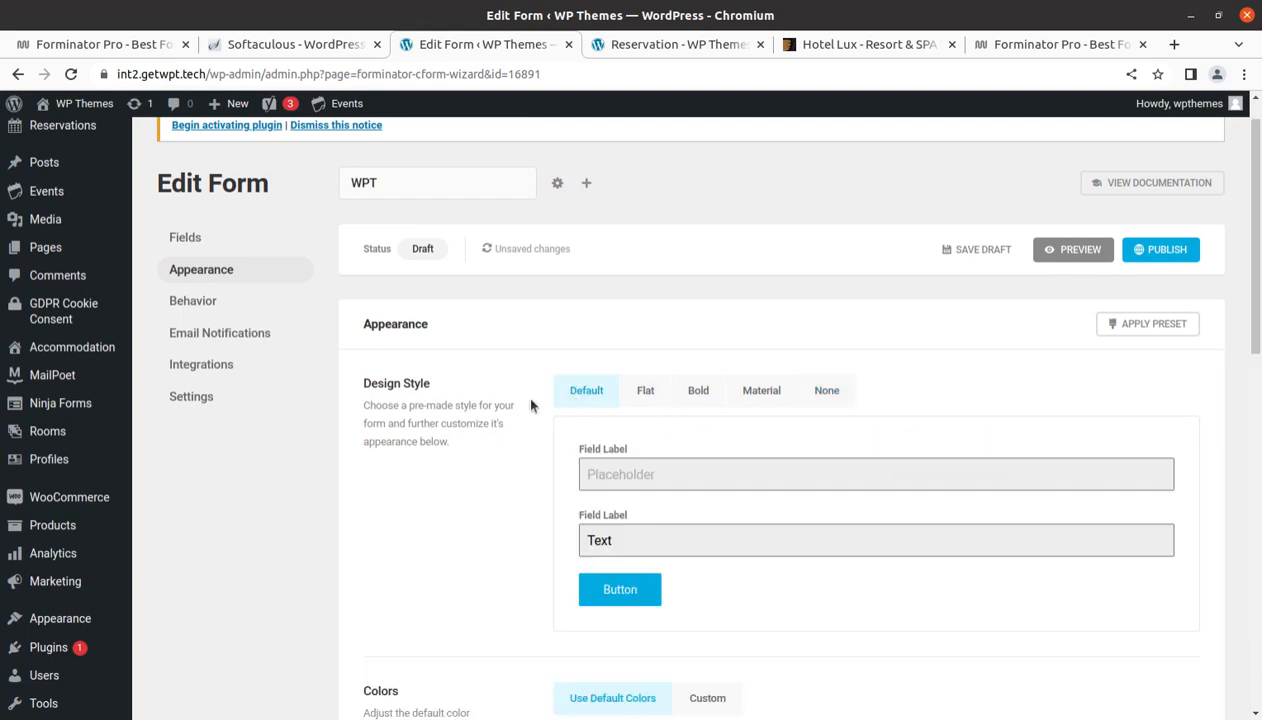
Examine the WPT form's after-submission behavior and condition options in a new behavior entry, and cancel without adding it
click(190, 302)
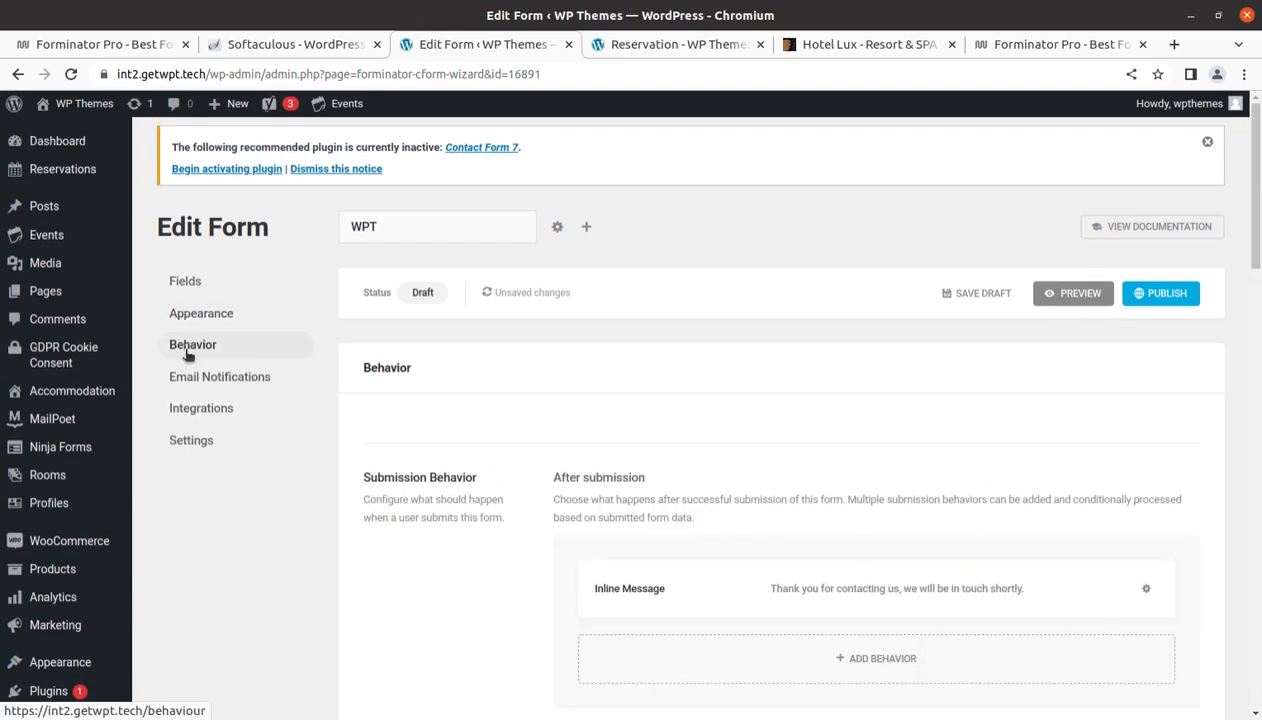
scroll(490, 615, down, 3)
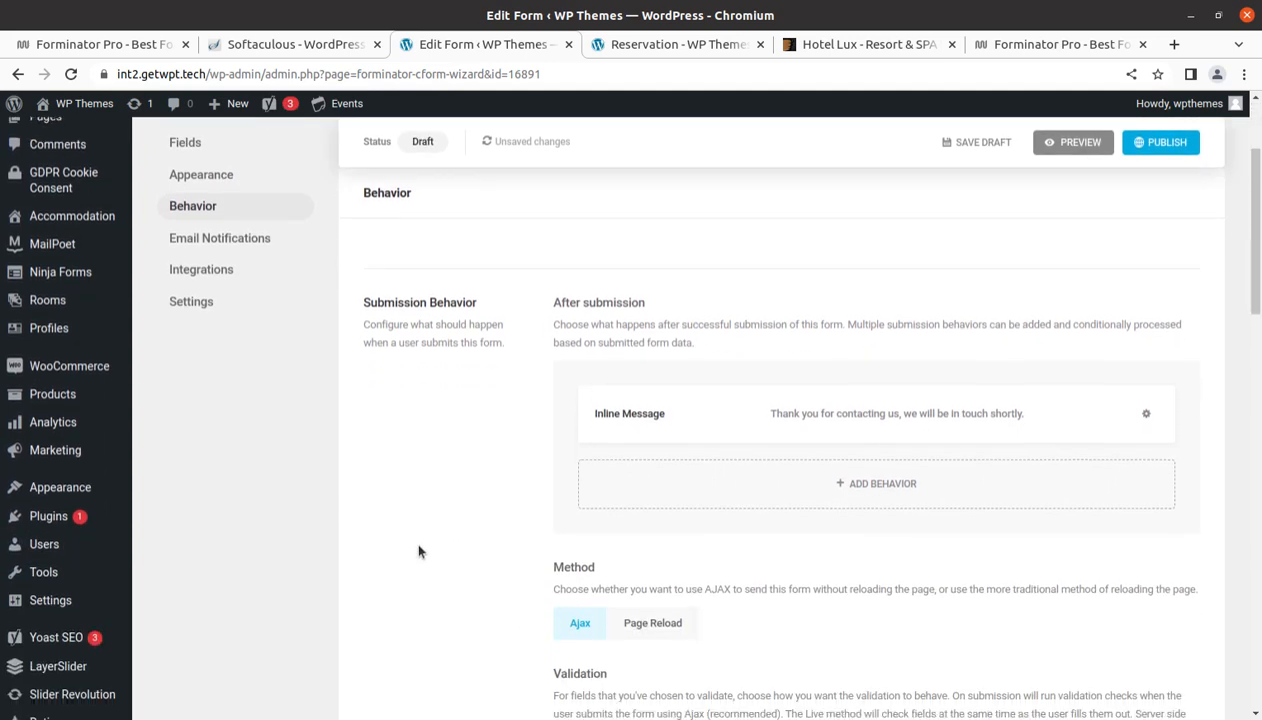
scroll(818, 457, down, 1)
click(862, 407)
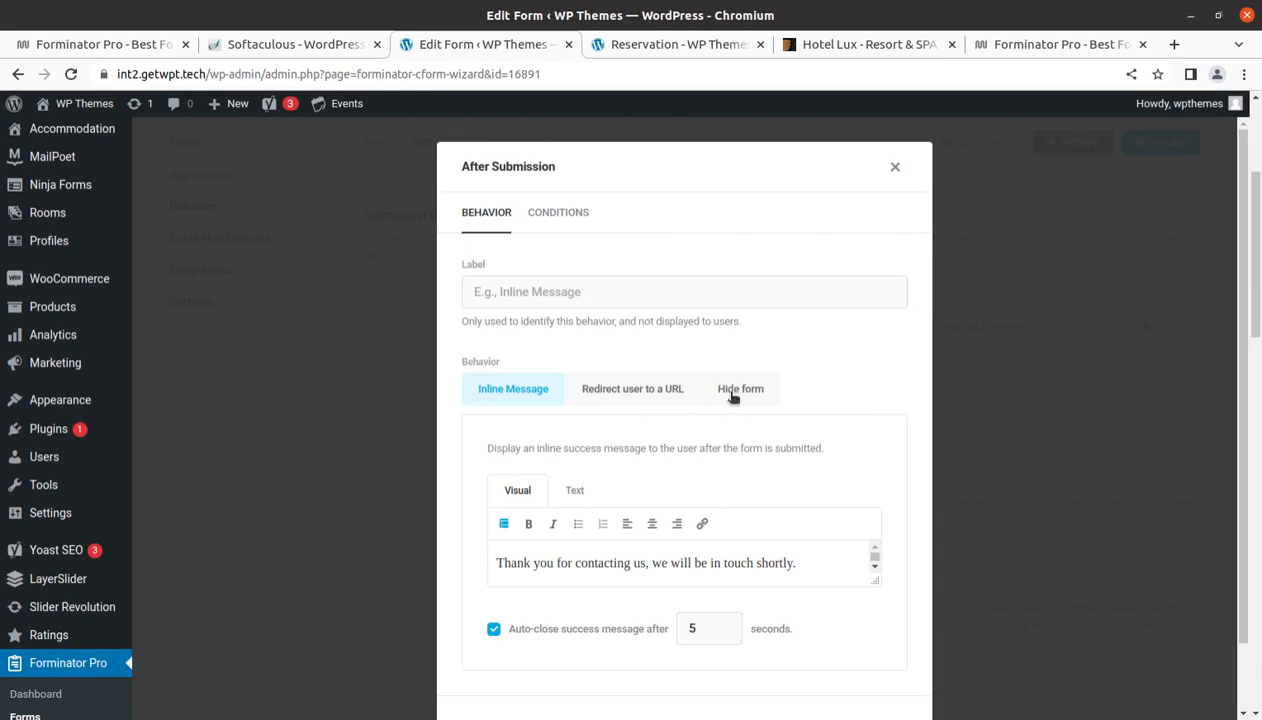
scroll(594, 500, down, 1)
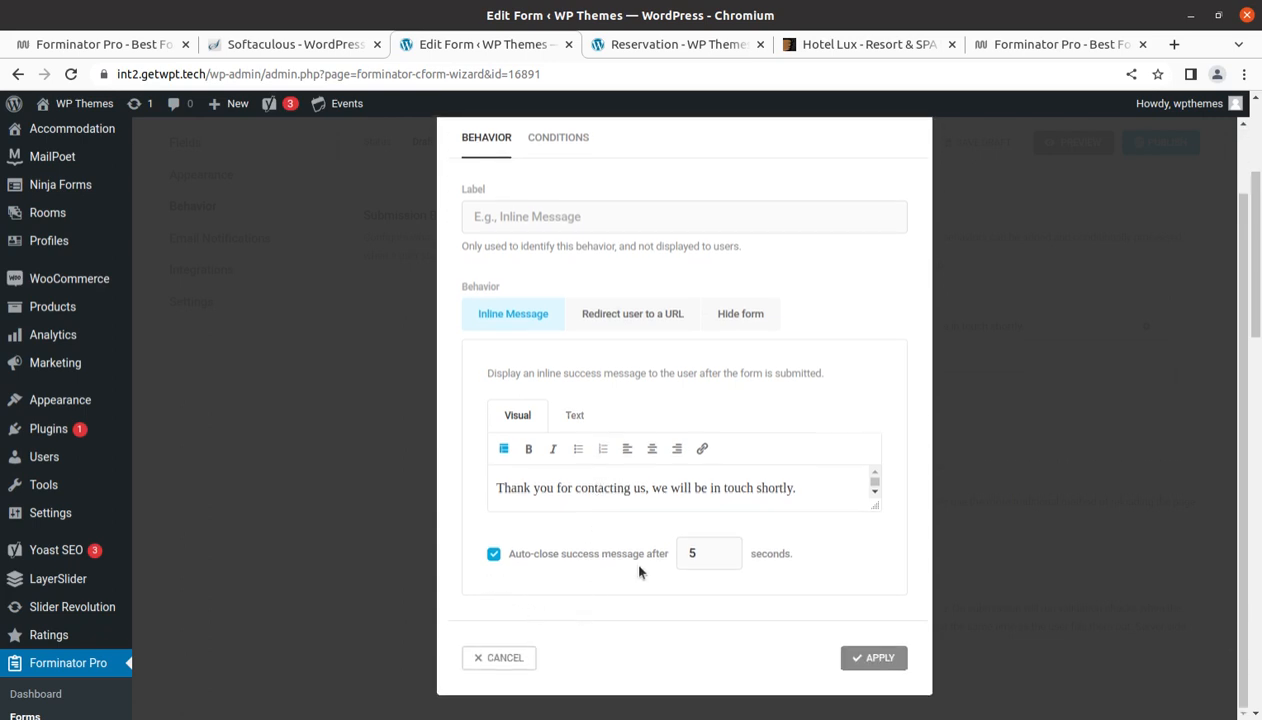
scroll(769, 572, up, 1)
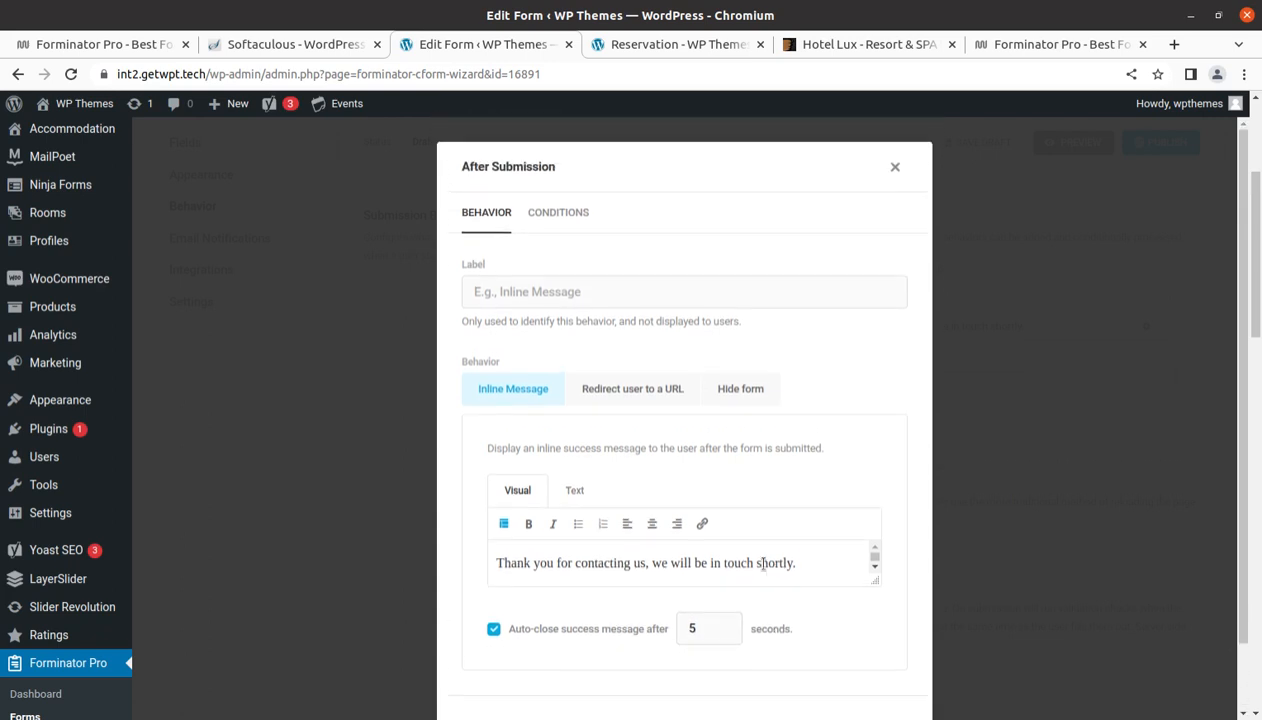
click(552, 221)
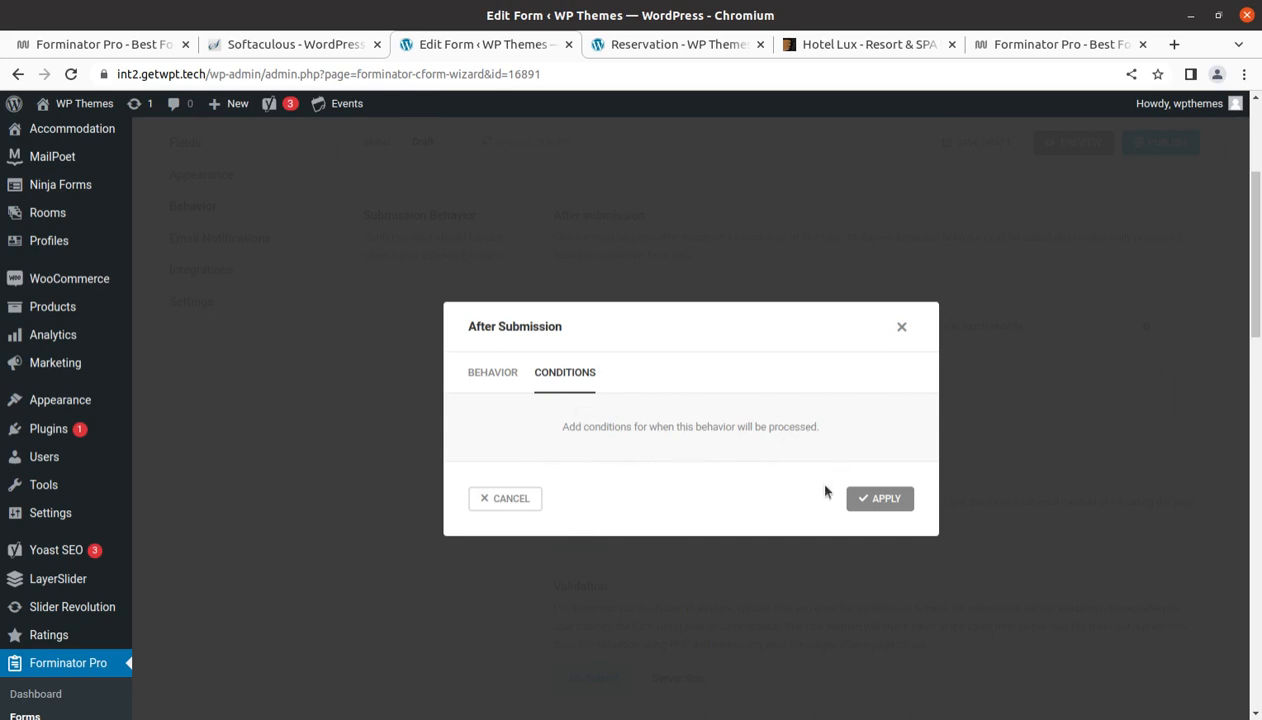
click(490, 378)
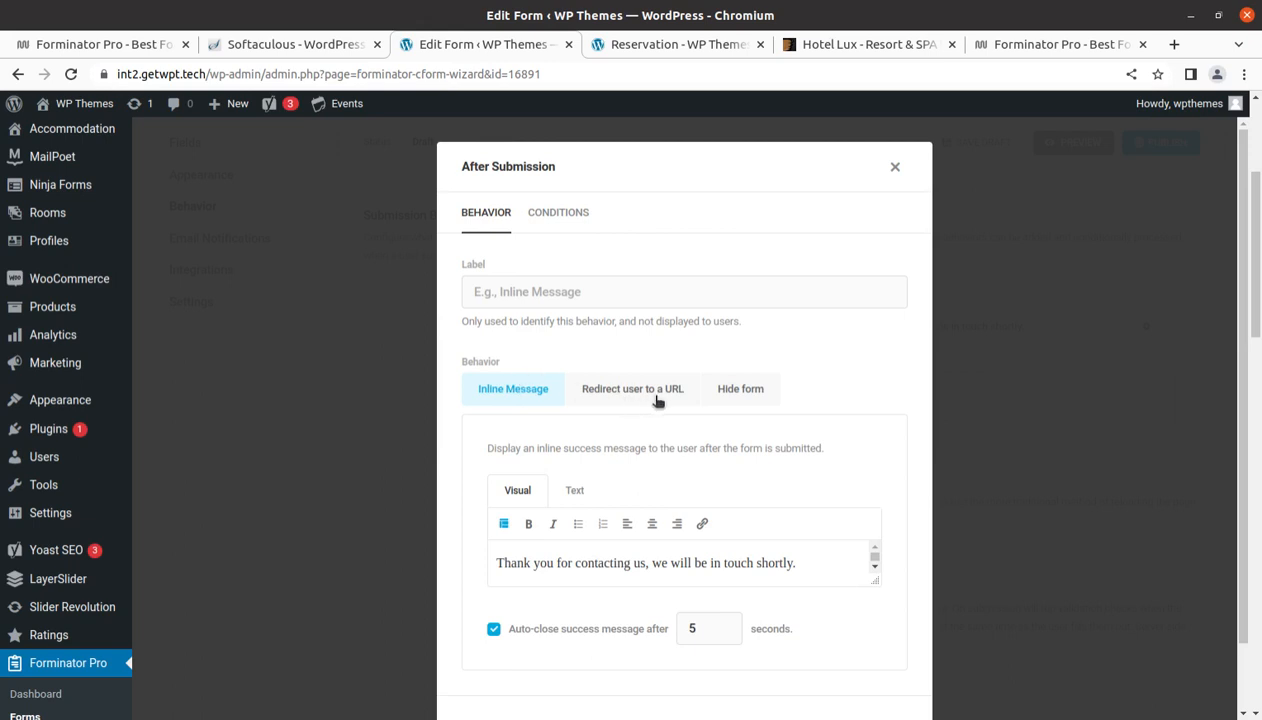
click(559, 214)
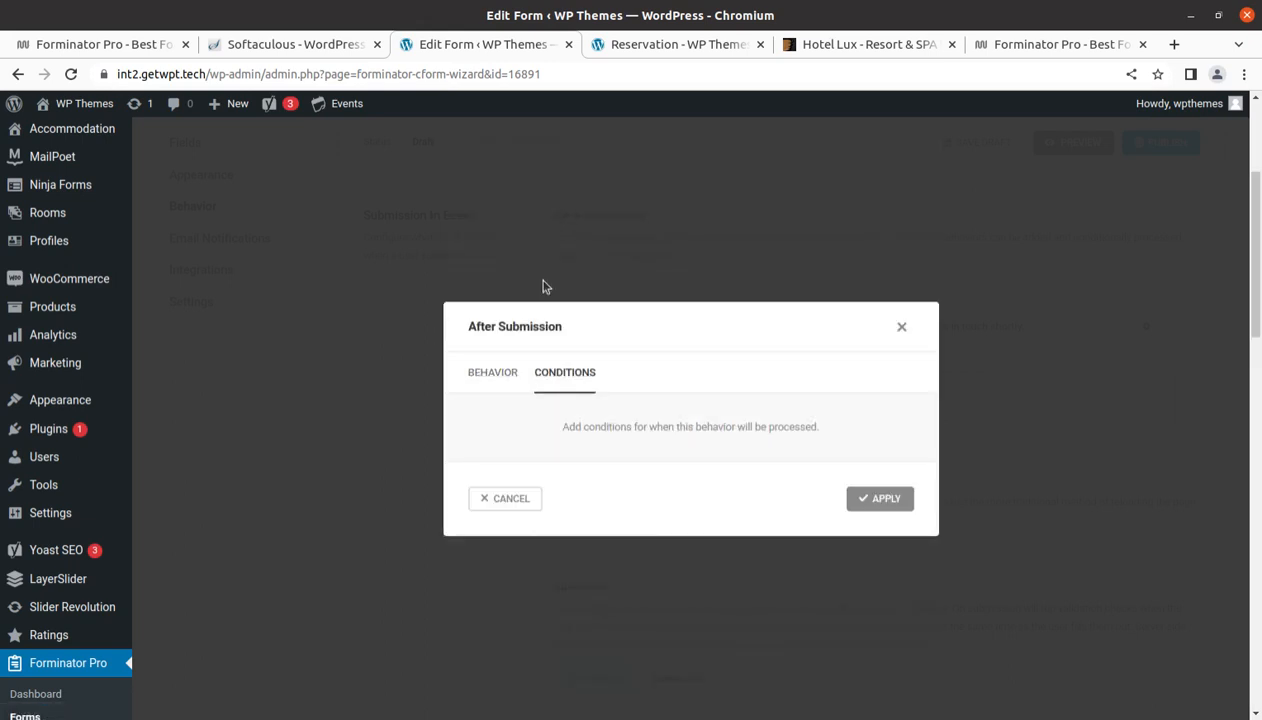
click(500, 497)
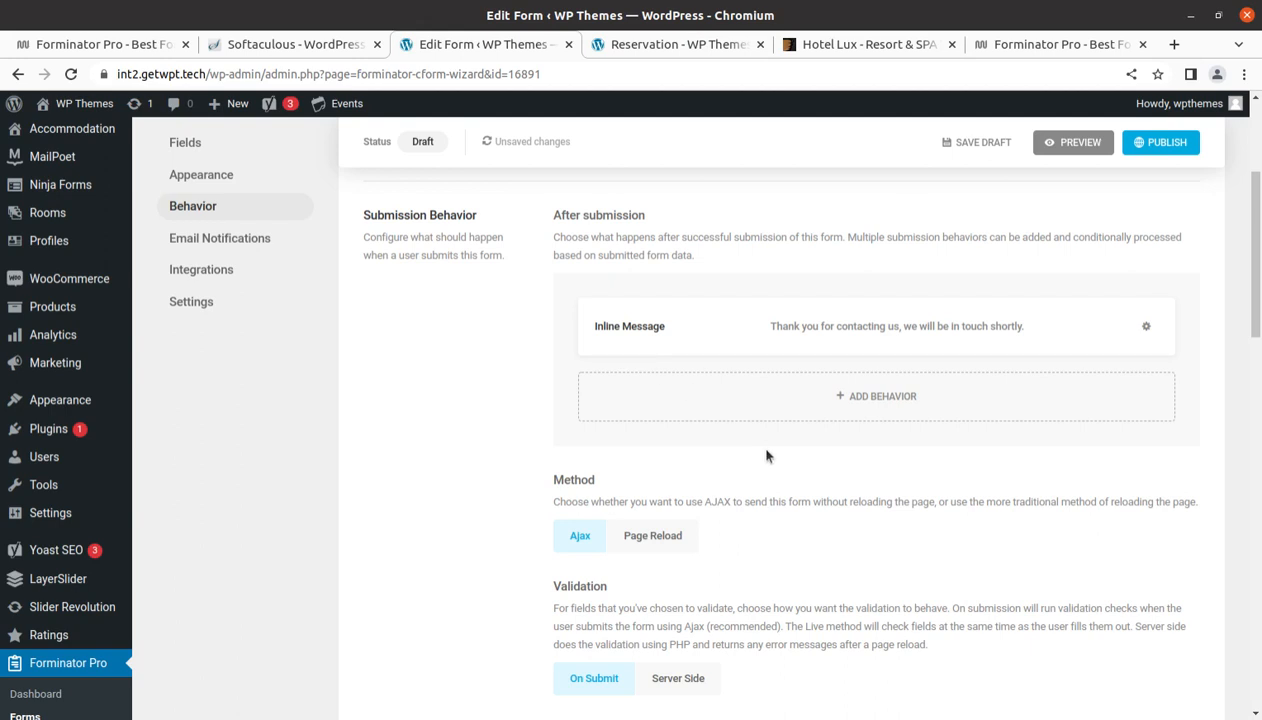
Examine the WPT form's remaining behavior settings, from submission method and validation through security, lifespan and rendering to Save and Continue
scroll(767, 456, down, 3)
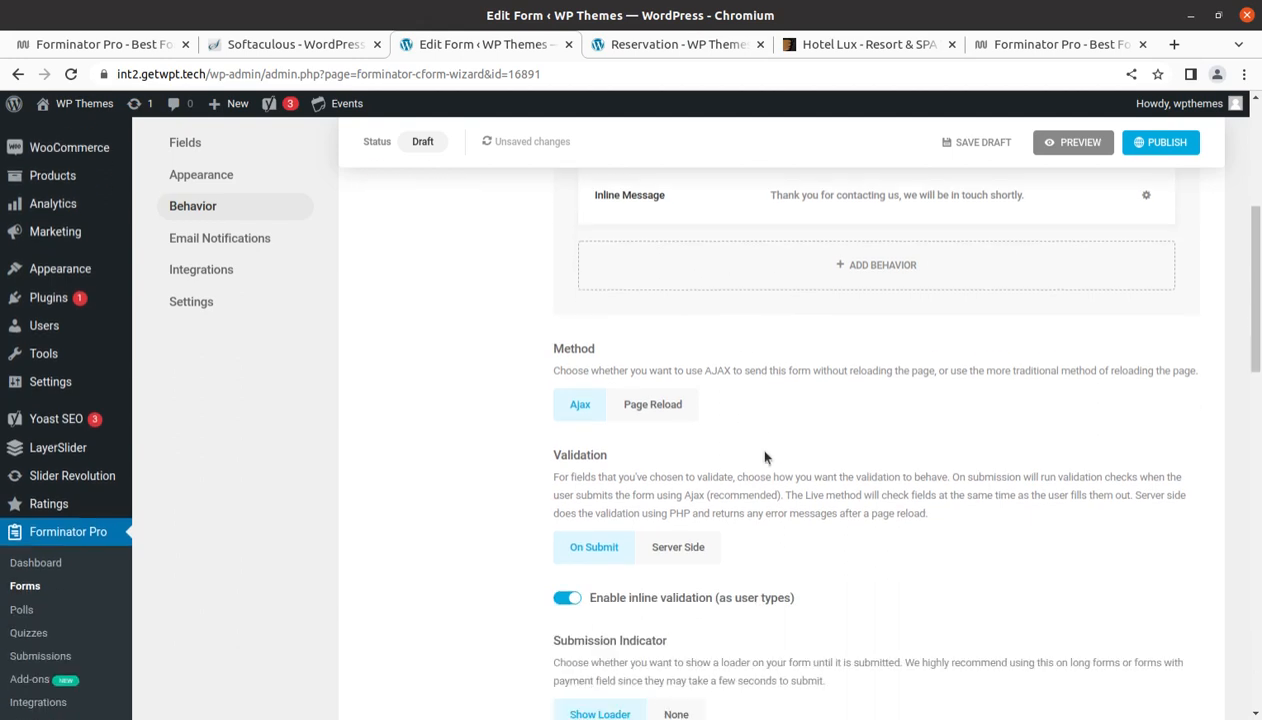
scroll(695, 540, down, 2)
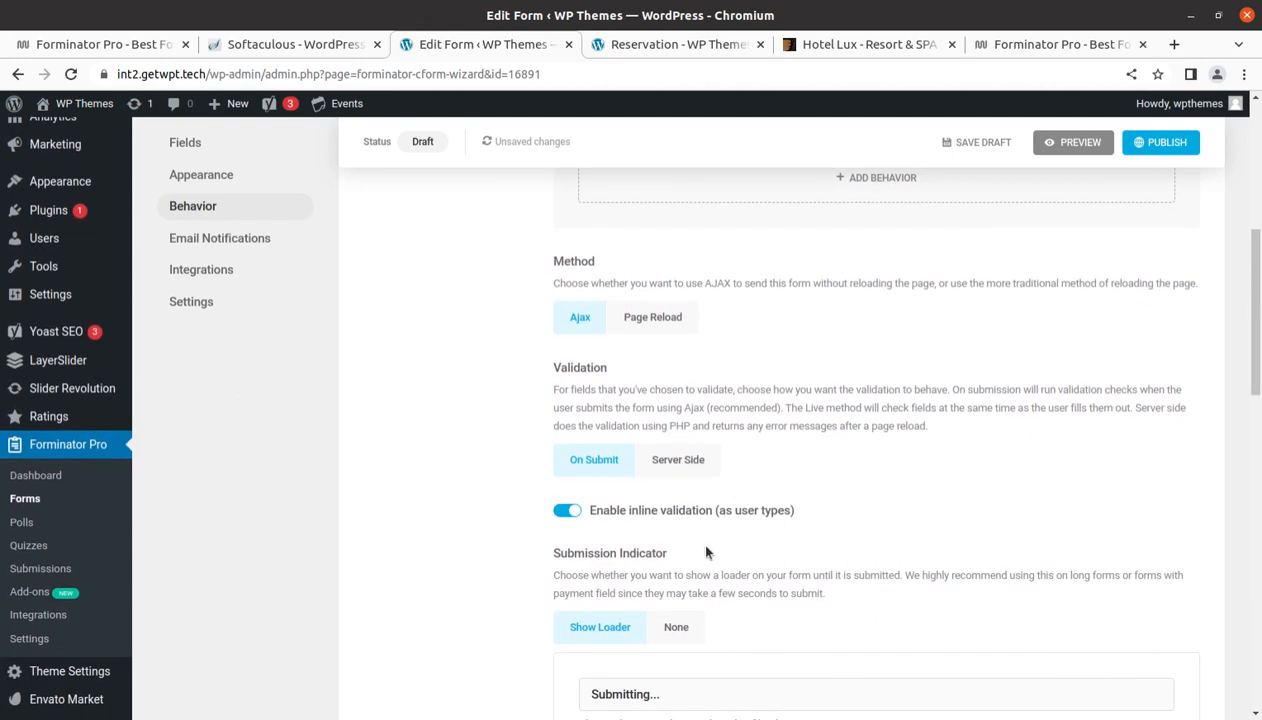
scroll(693, 556, down, 3)
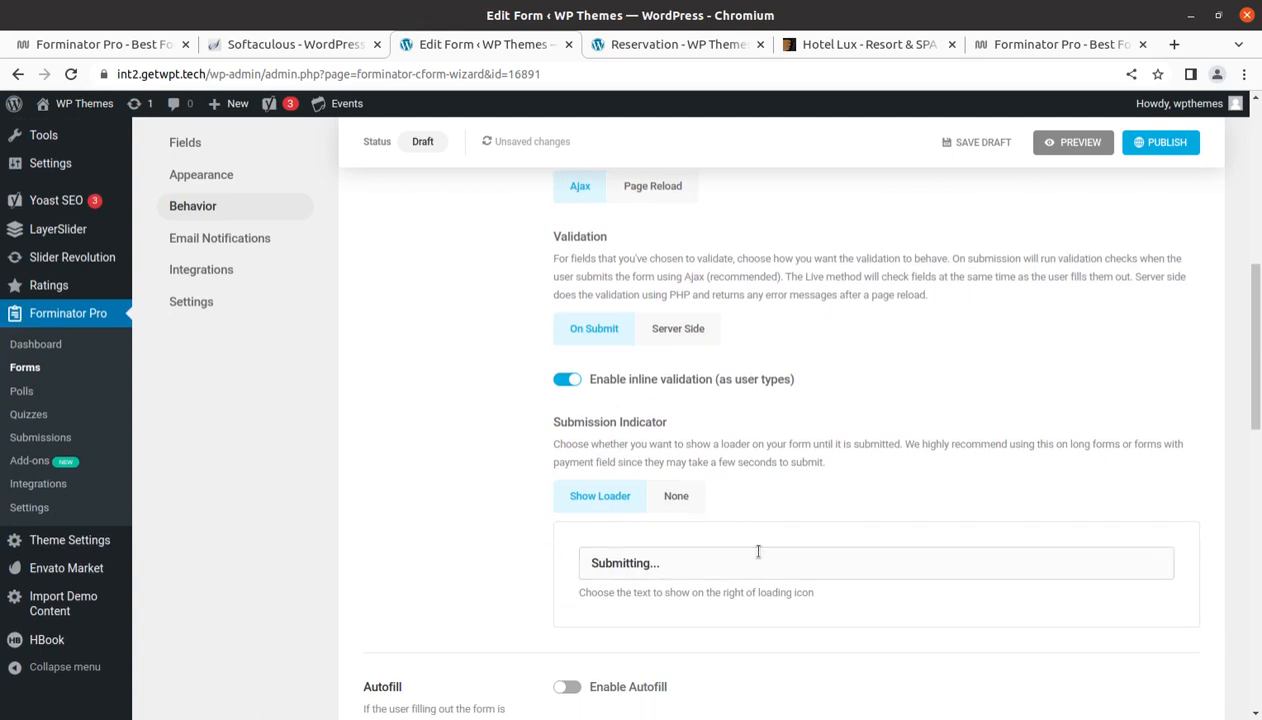
scroll(758, 550, down, 4)
scroll(600, 545, down, 3)
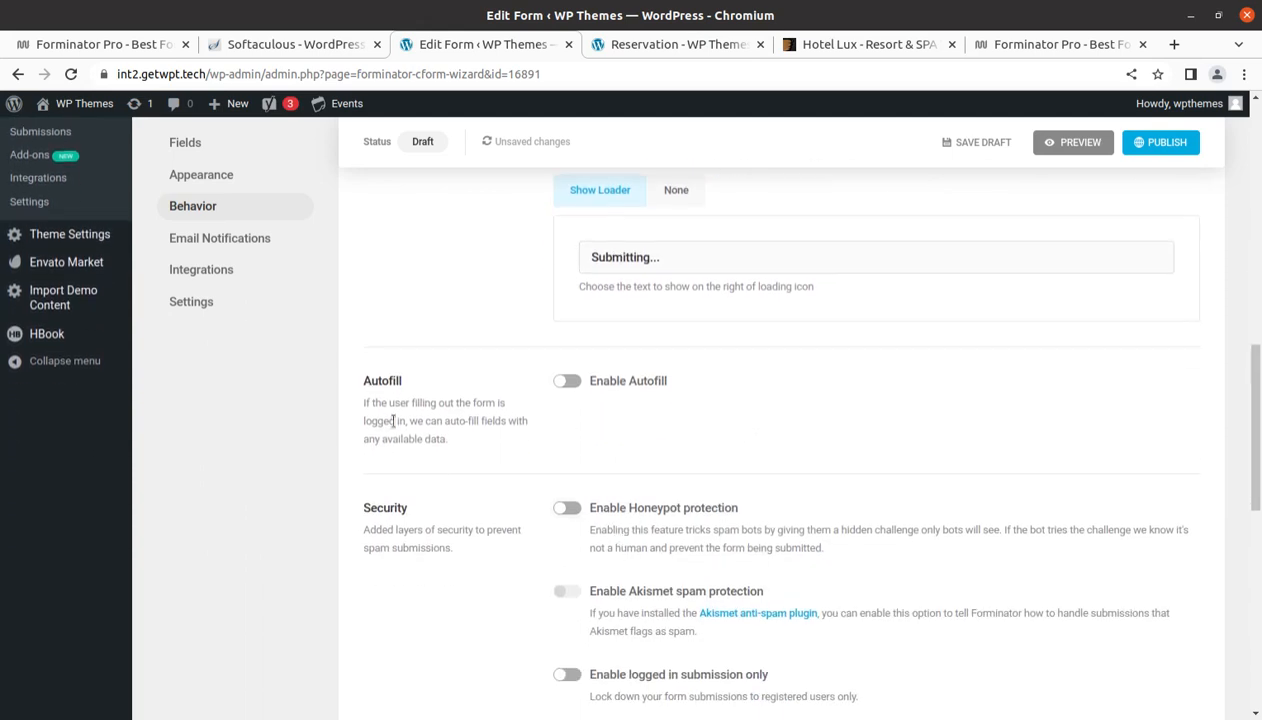
scroll(560, 515, down, 3)
scroll(620, 430, down, 2)
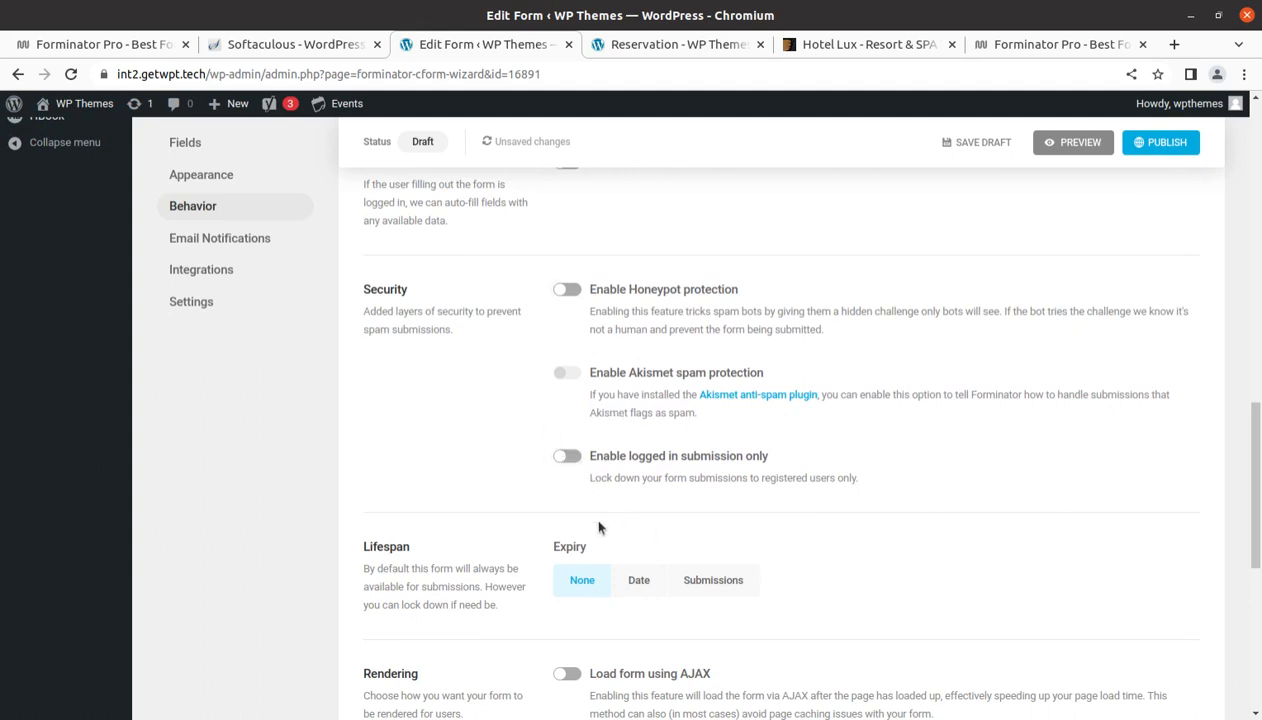
scroll(599, 527, down, 2)
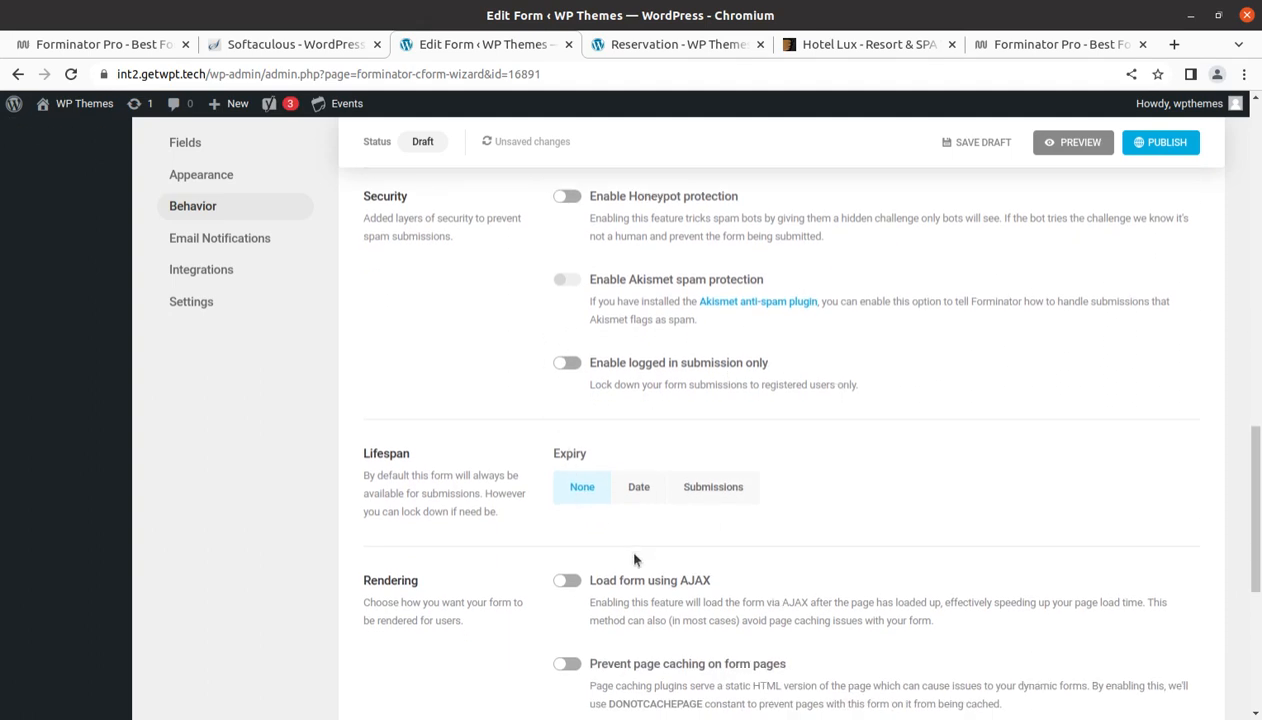
scroll(634, 560, down, 2)
scroll(679, 500, down, 2)
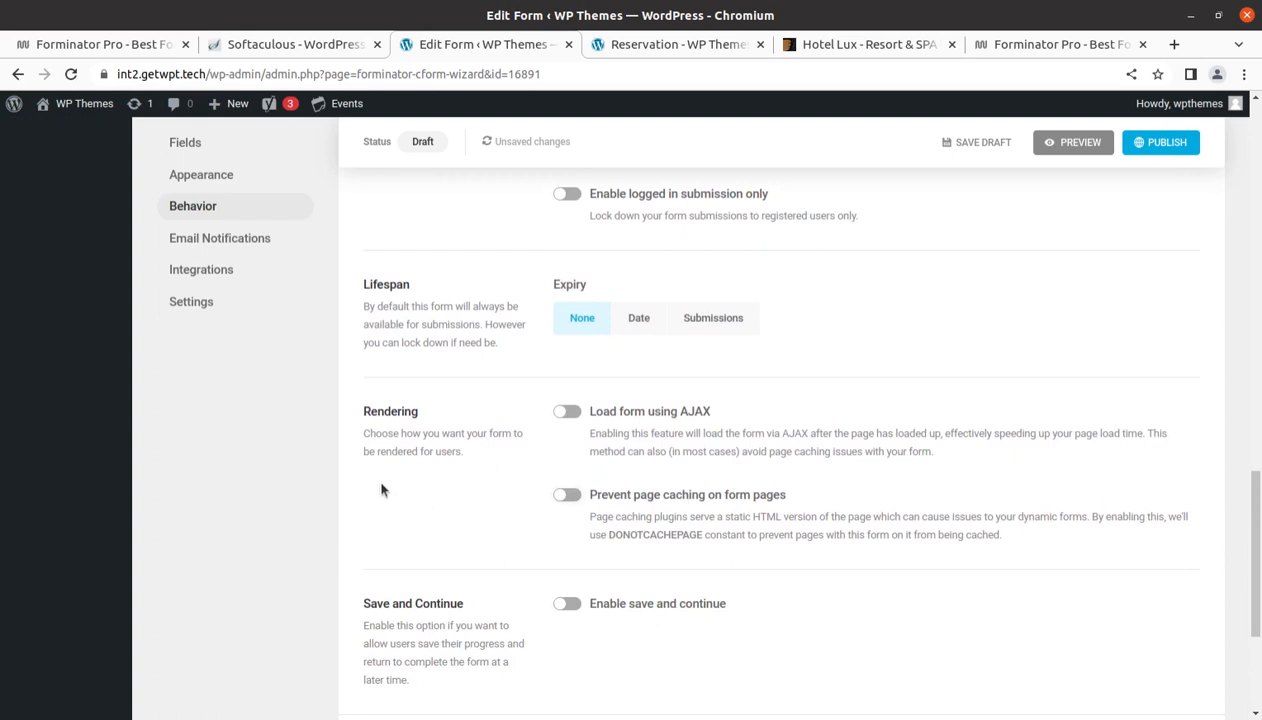
scroll(524, 590, down, 5)
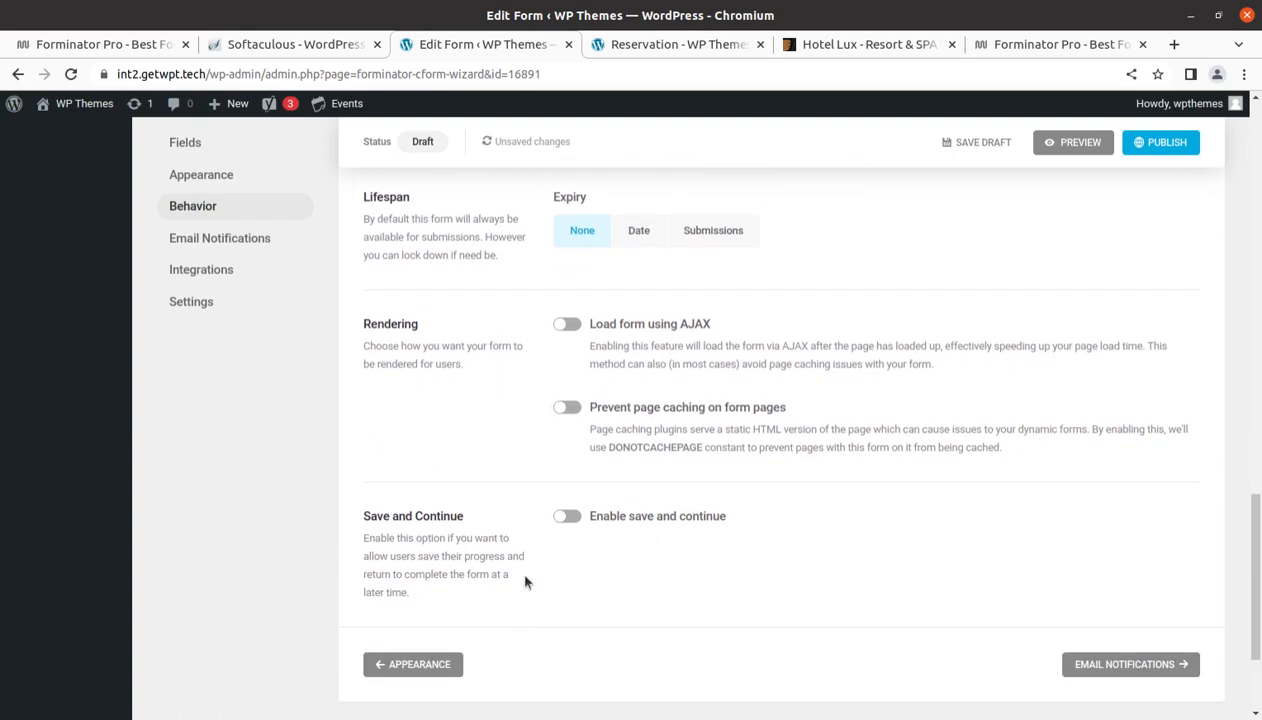
scroll(620, 581, up, 6)
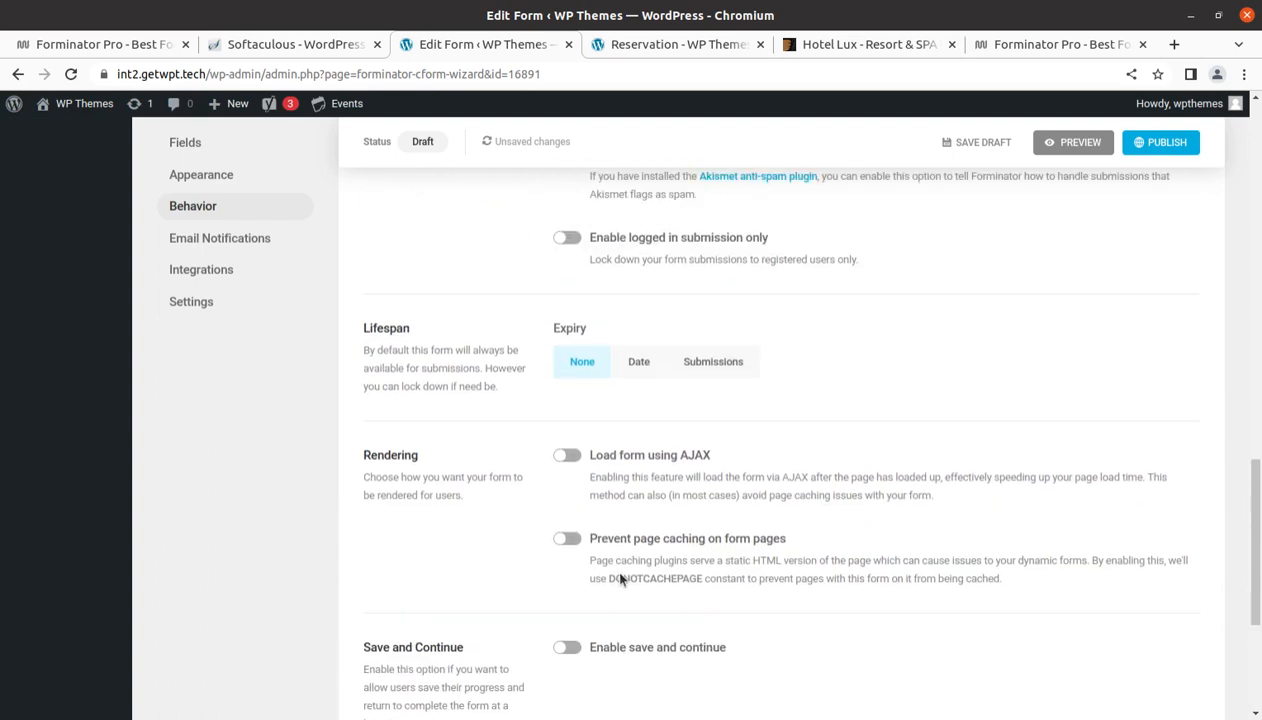
scroll(622, 581, down, 6)
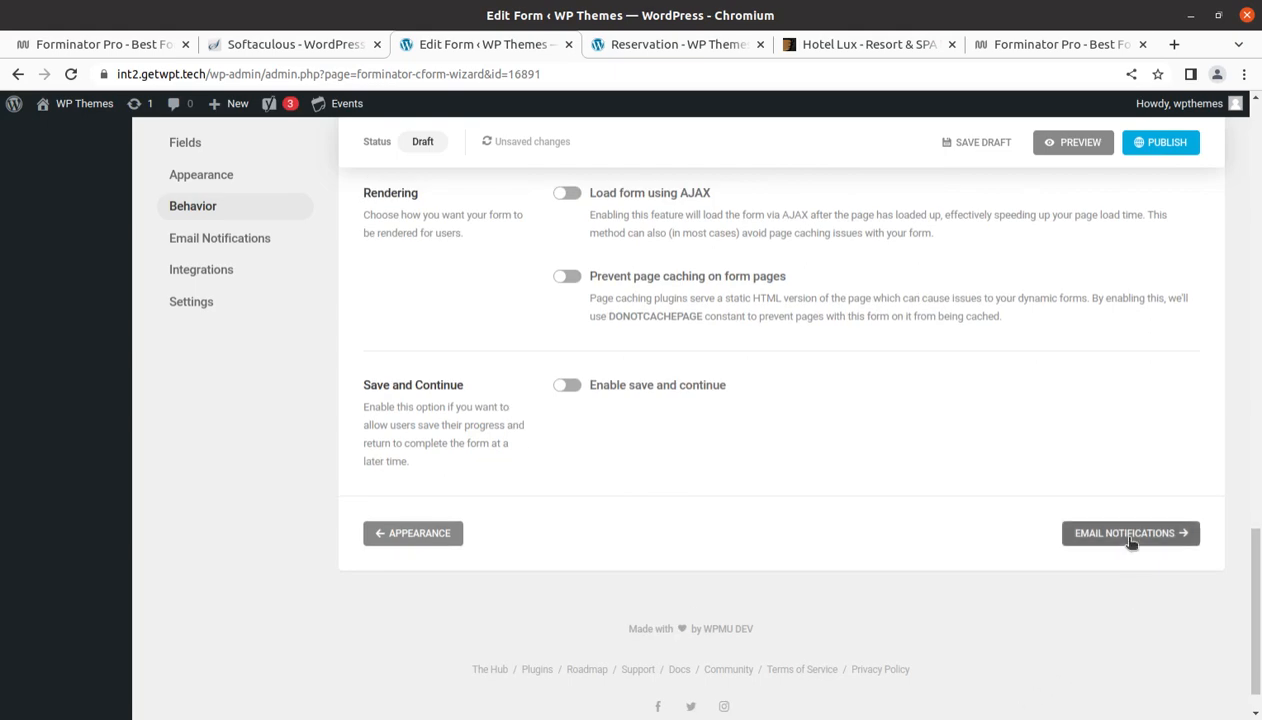
scroll(1090, 545, up, 1)
scroll(1082, 541, up, 5)
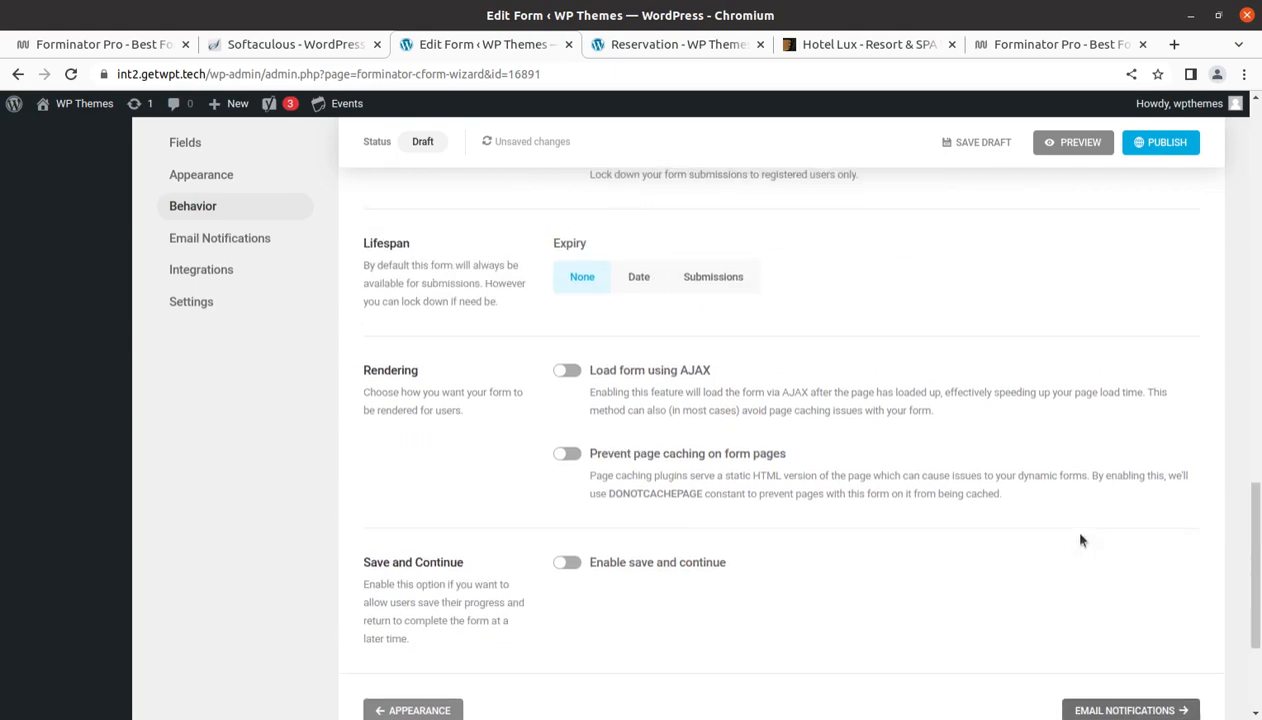
scroll(1121, 603, down, 6)
Examine the email, recipients, email routing, advanced and conditions options of a new WPT email notification, and close it without adding
click(1128, 488)
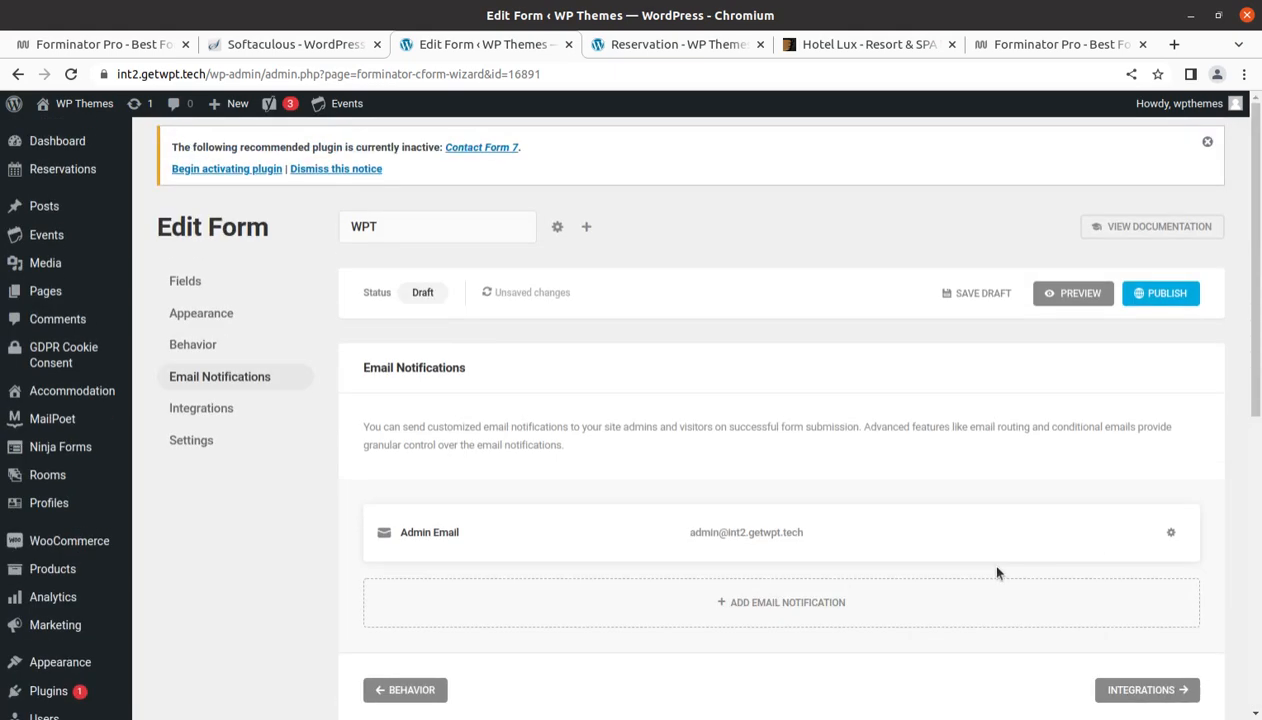
click(770, 608)
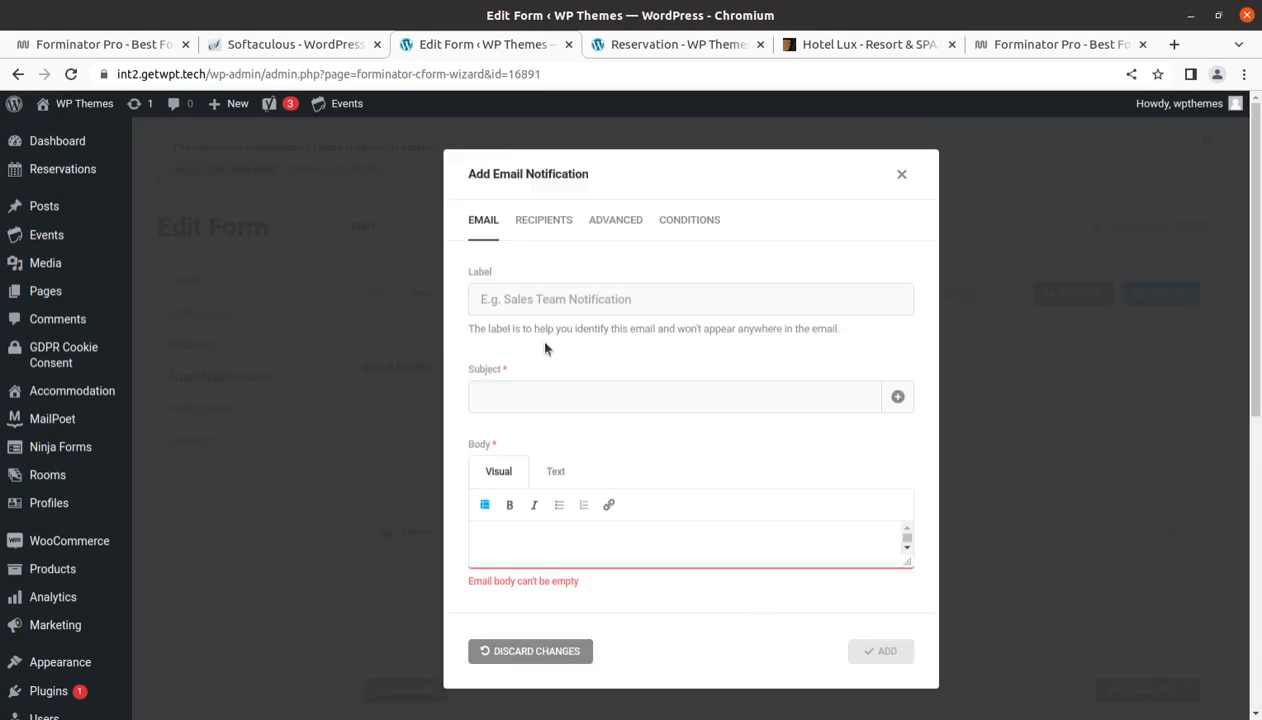
click(550, 222)
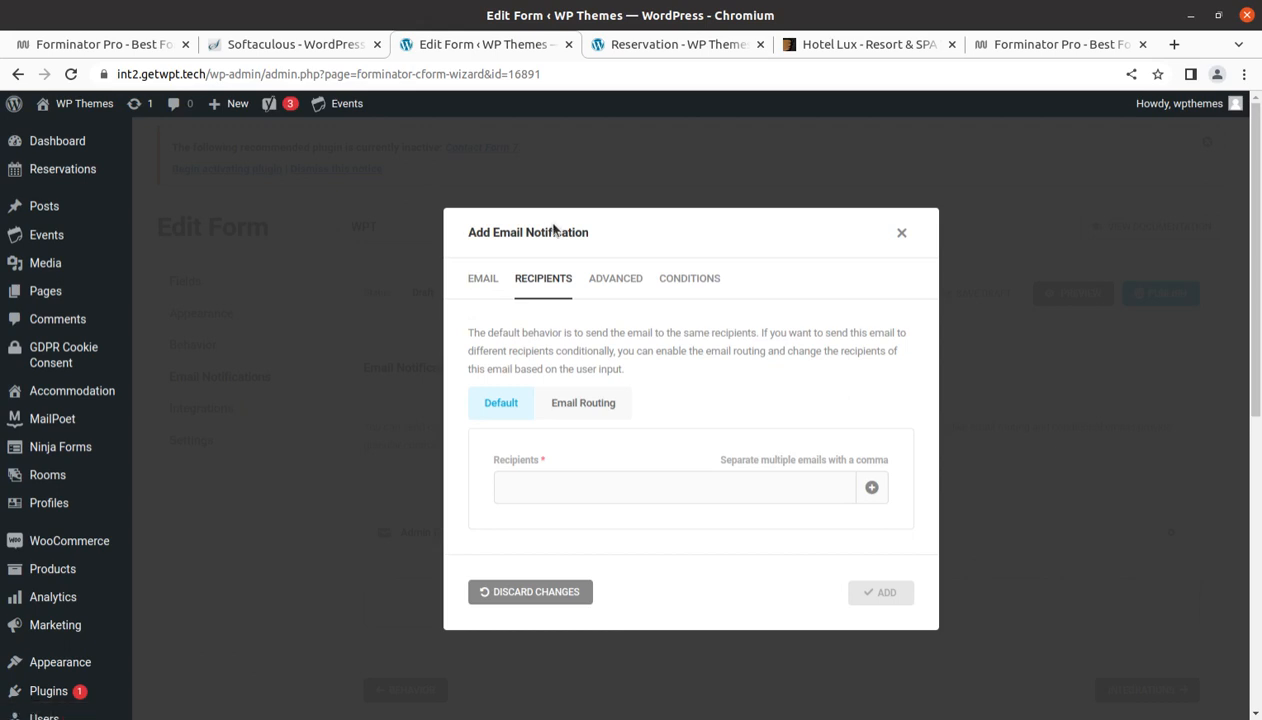
click(598, 408)
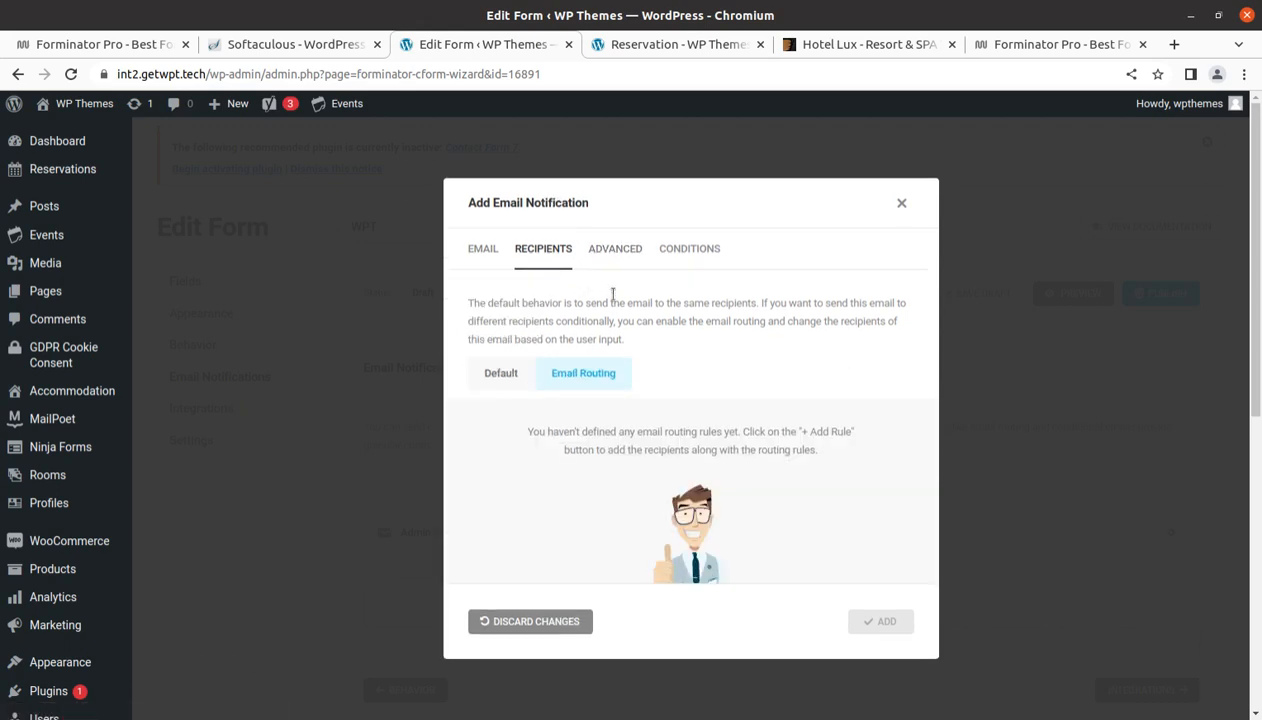
click(613, 255)
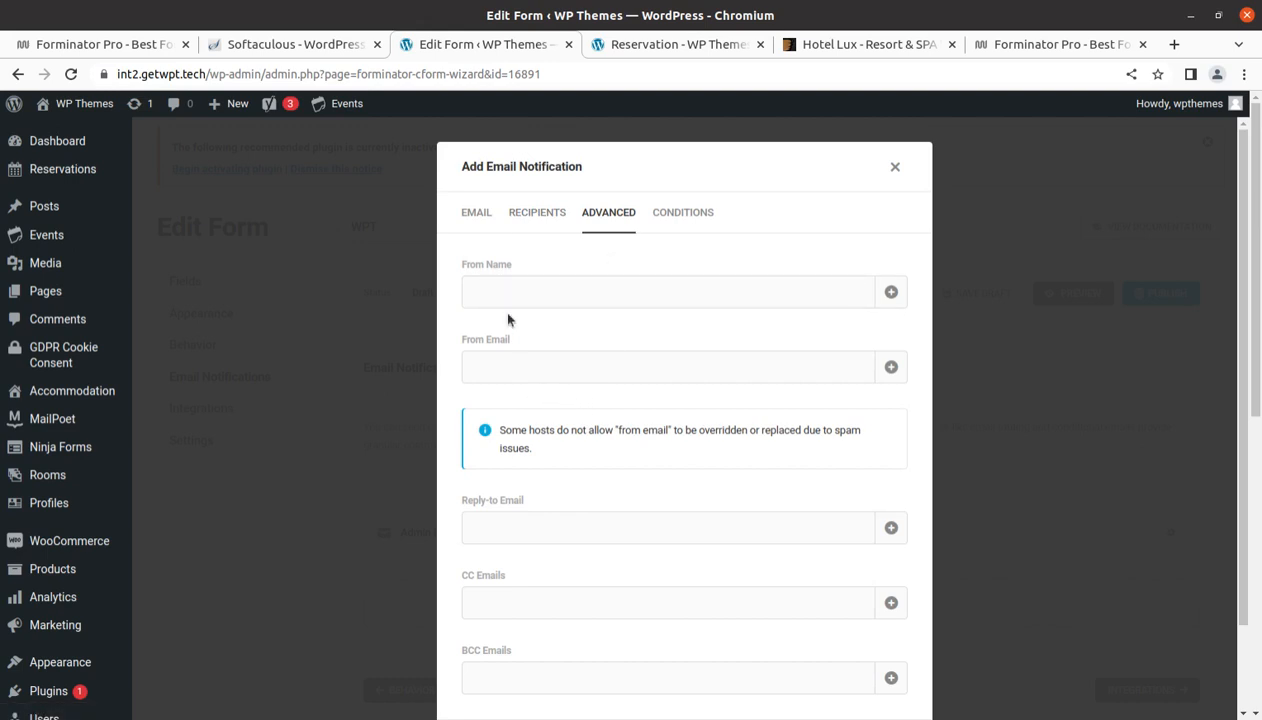
click(688, 214)
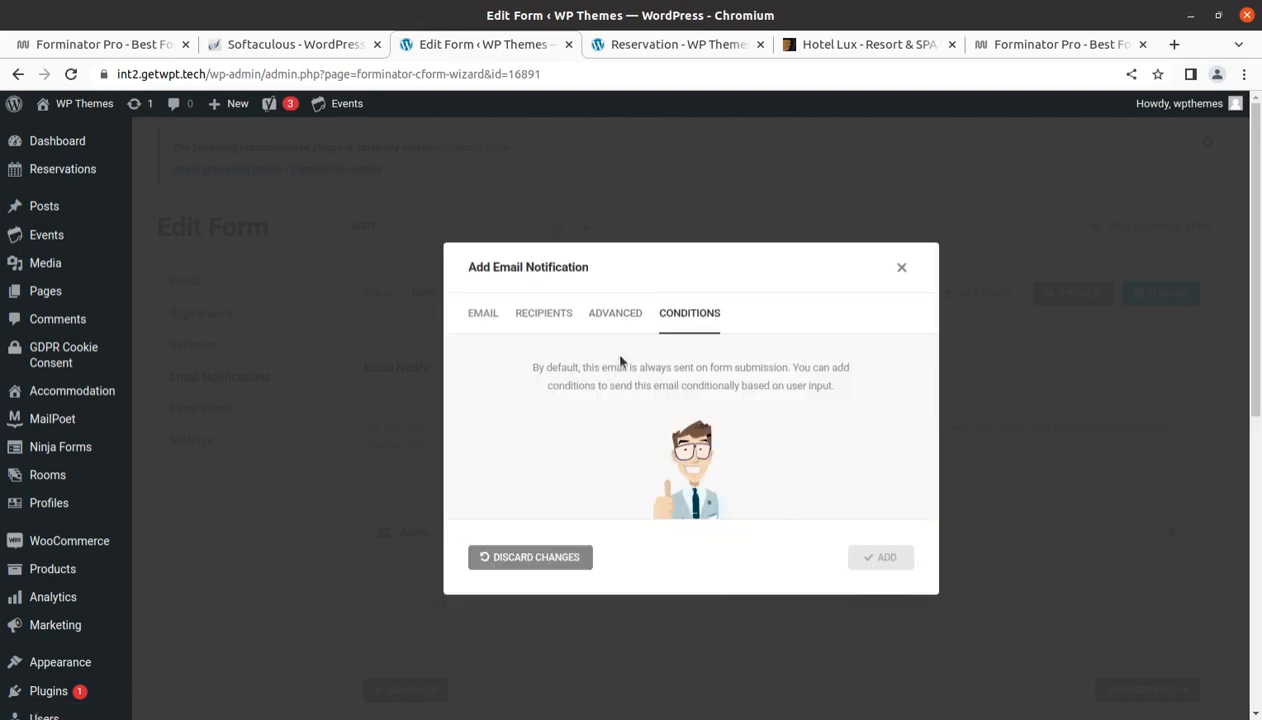
click(901, 267)
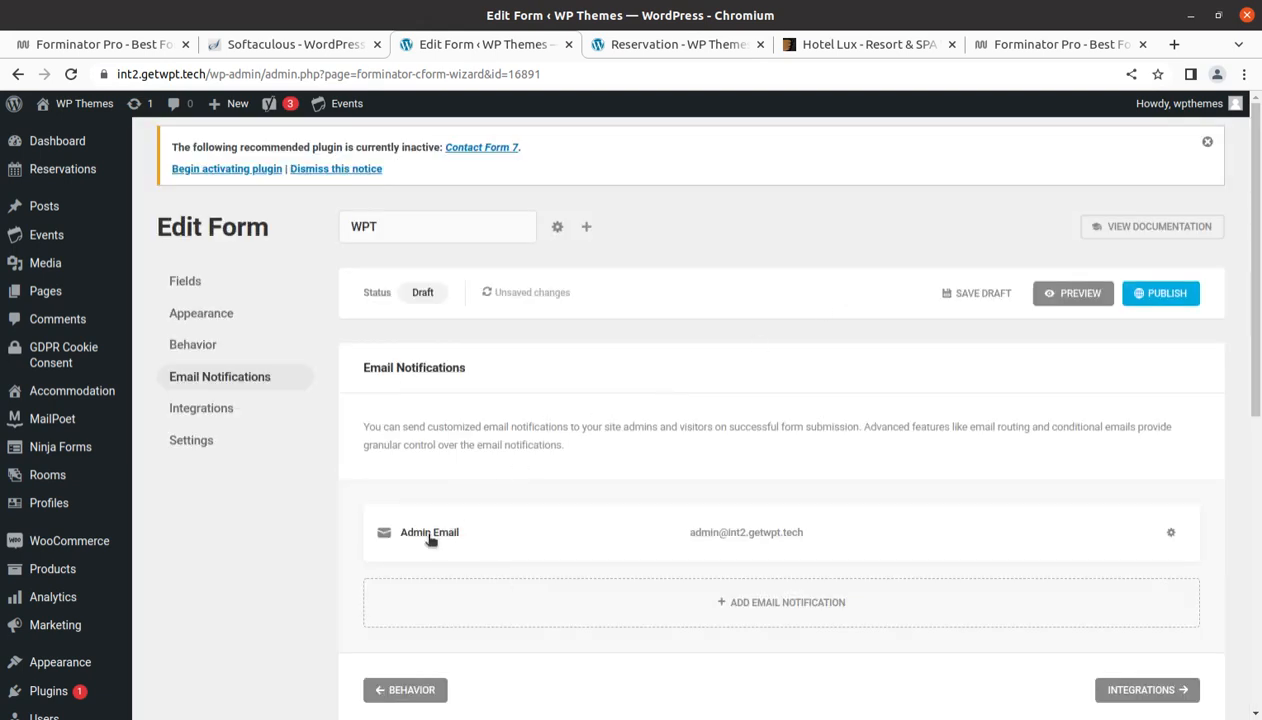
Examine the WPT form's integrations, and review its data storage, multiple option value and privacy settings
click(224, 408)
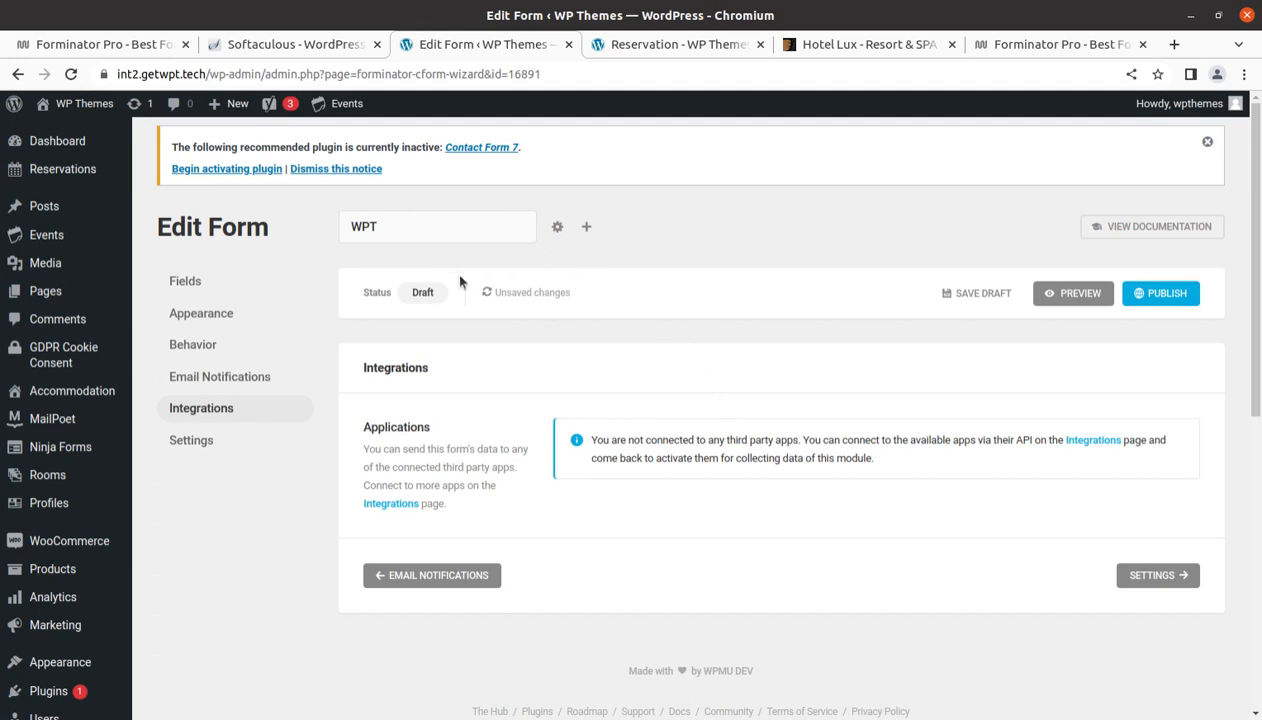
click(205, 440)
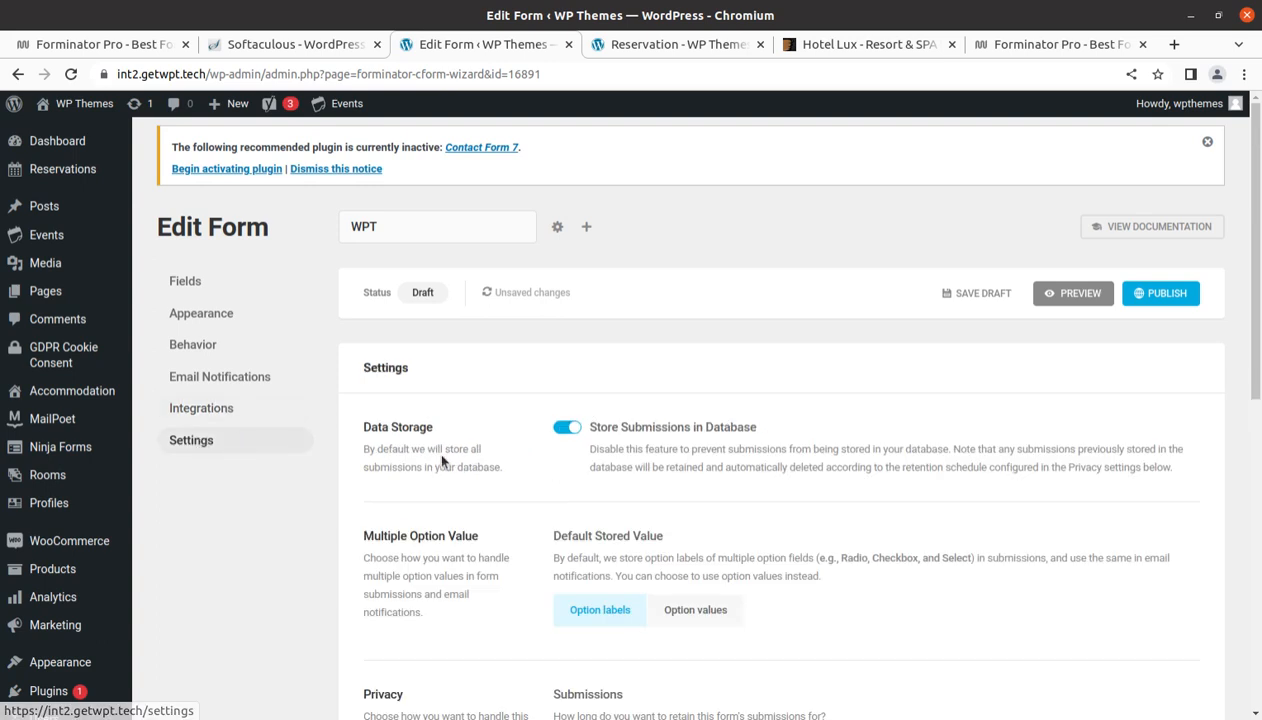
scroll(496, 507, down, 2)
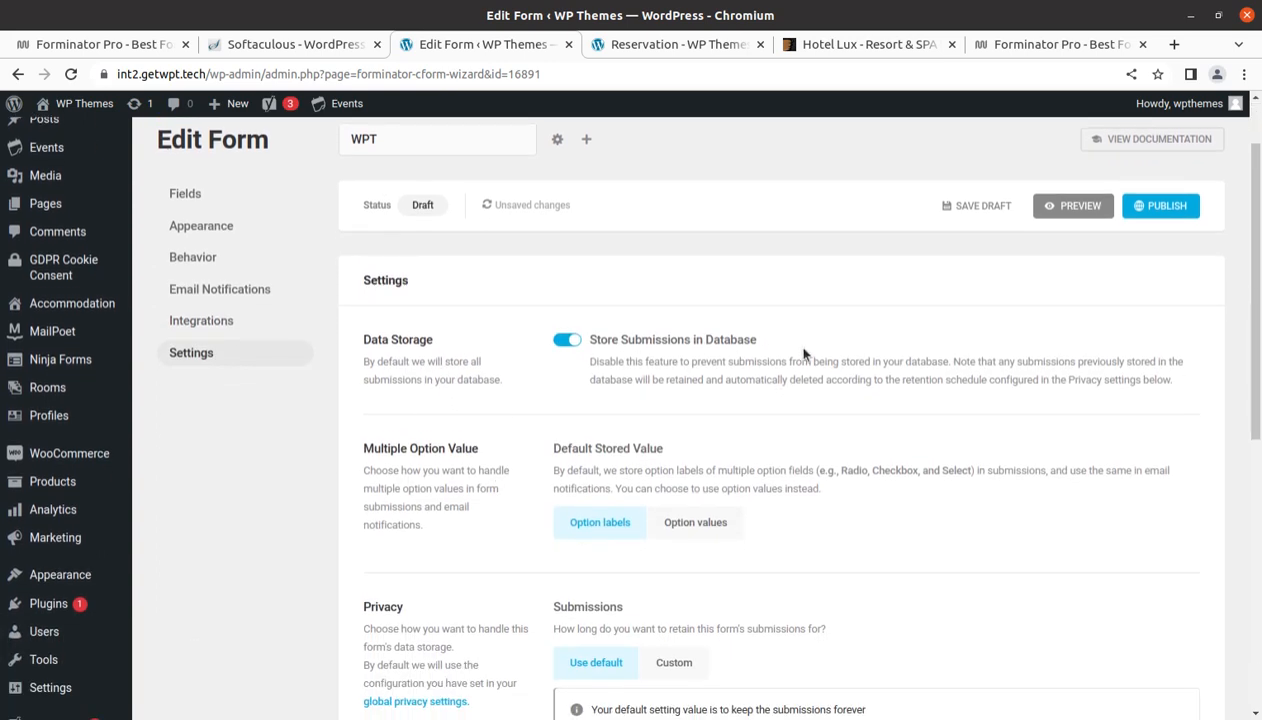
scroll(803, 352, down, 1)
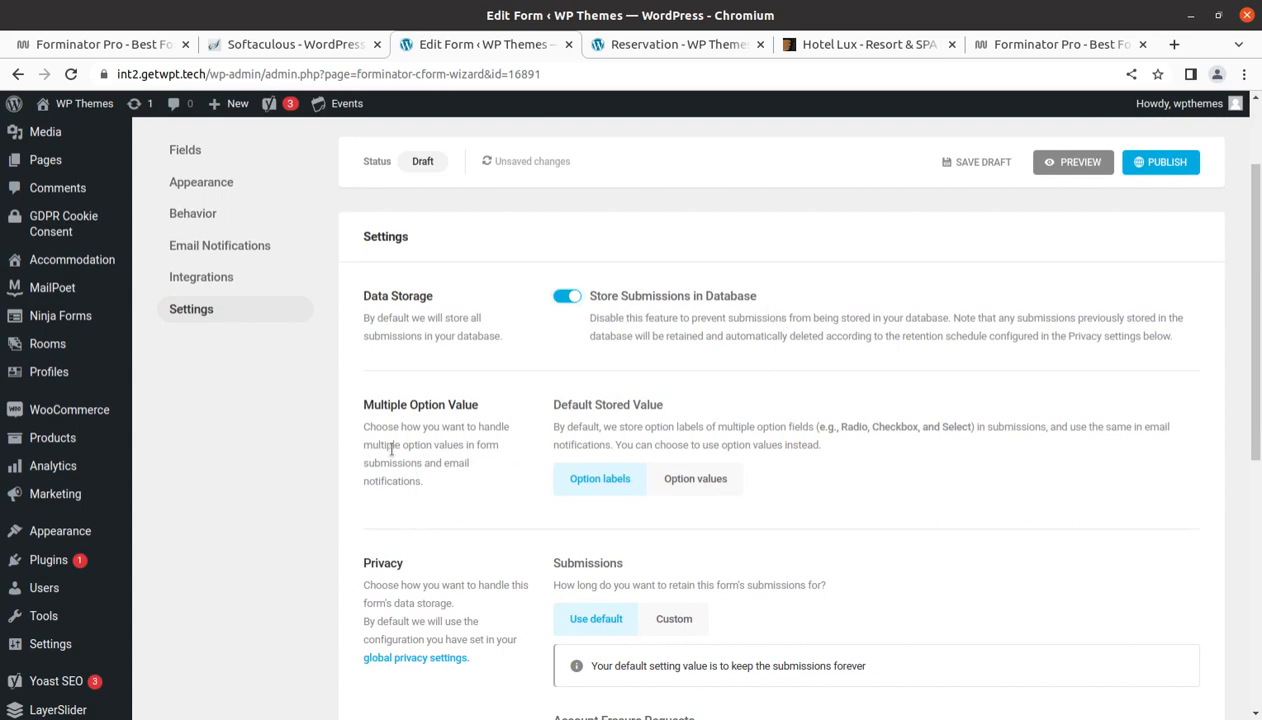
scroll(614, 470, down, 7)
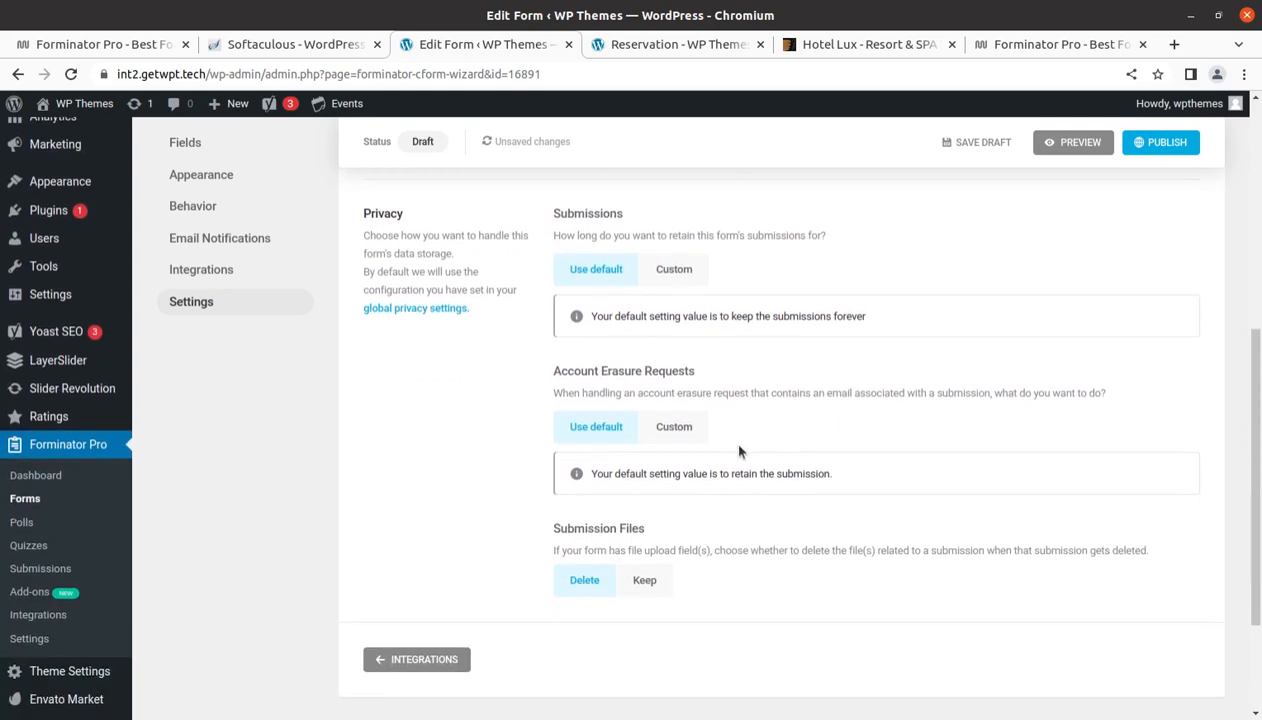
scroll(700, 455, down, 3)
scroll(734, 532, up, 10)
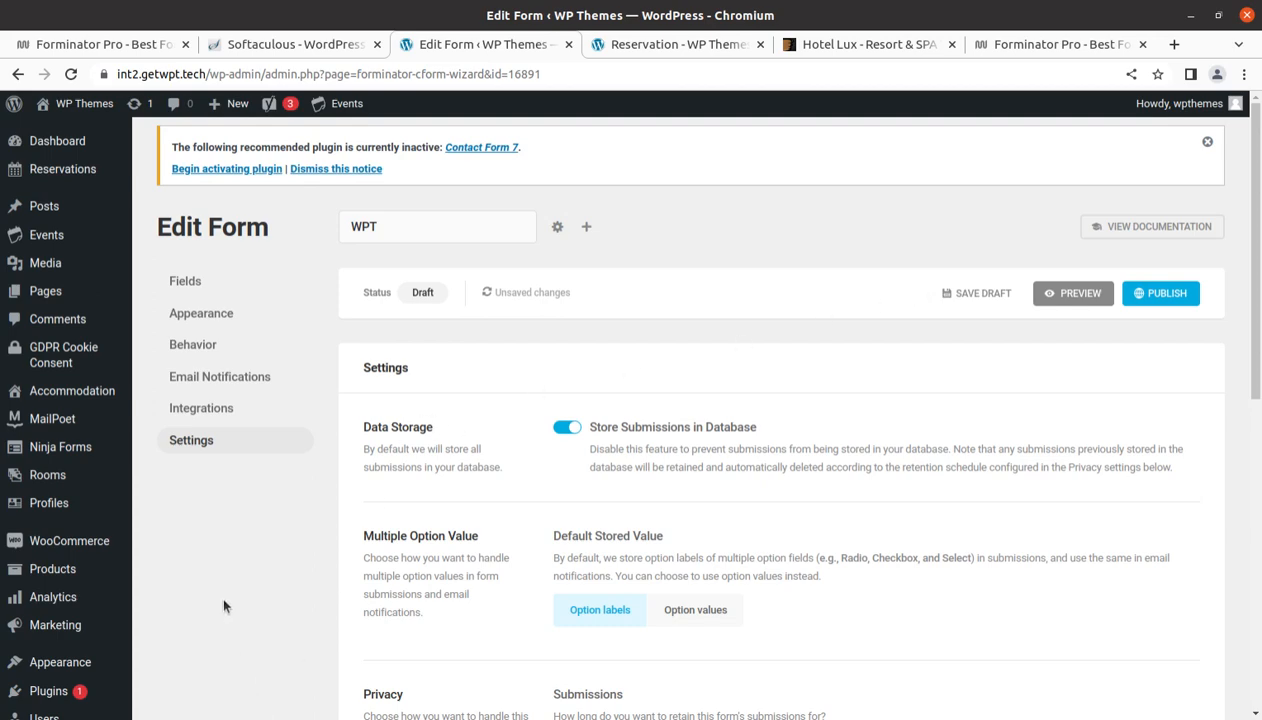
scroll(145, 576, down, 2)
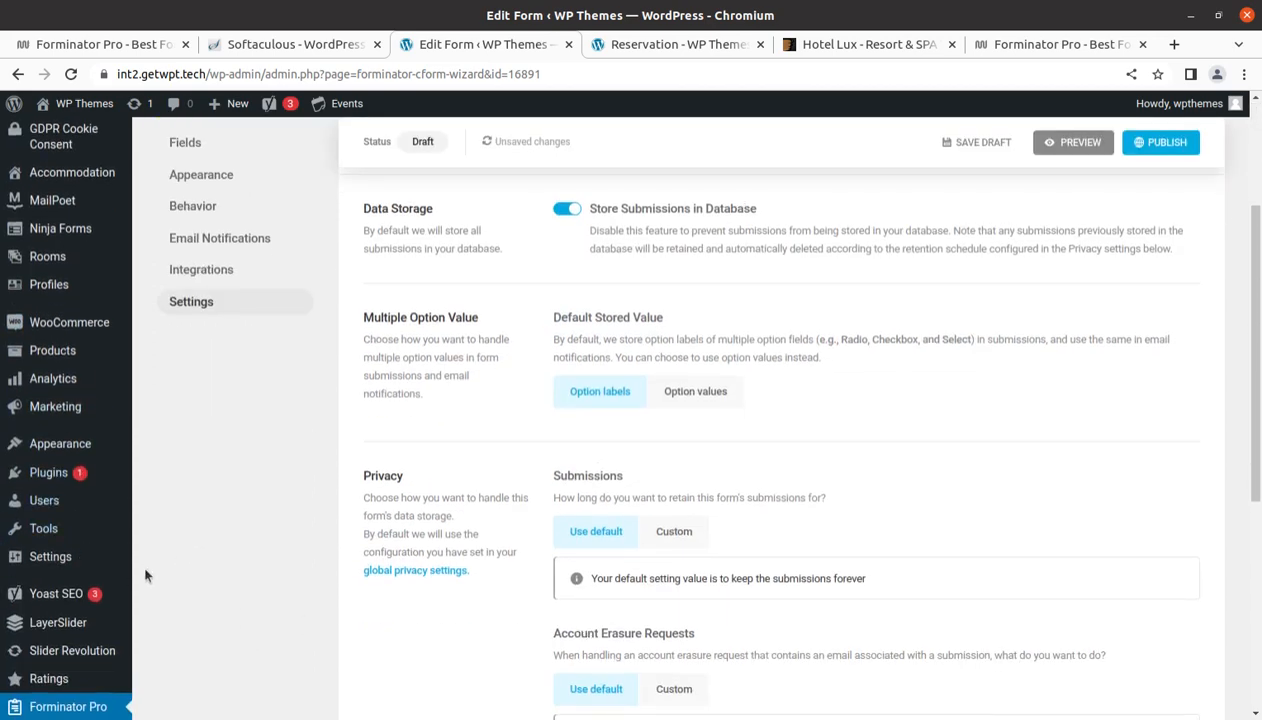
scroll(145, 576, down, 2)
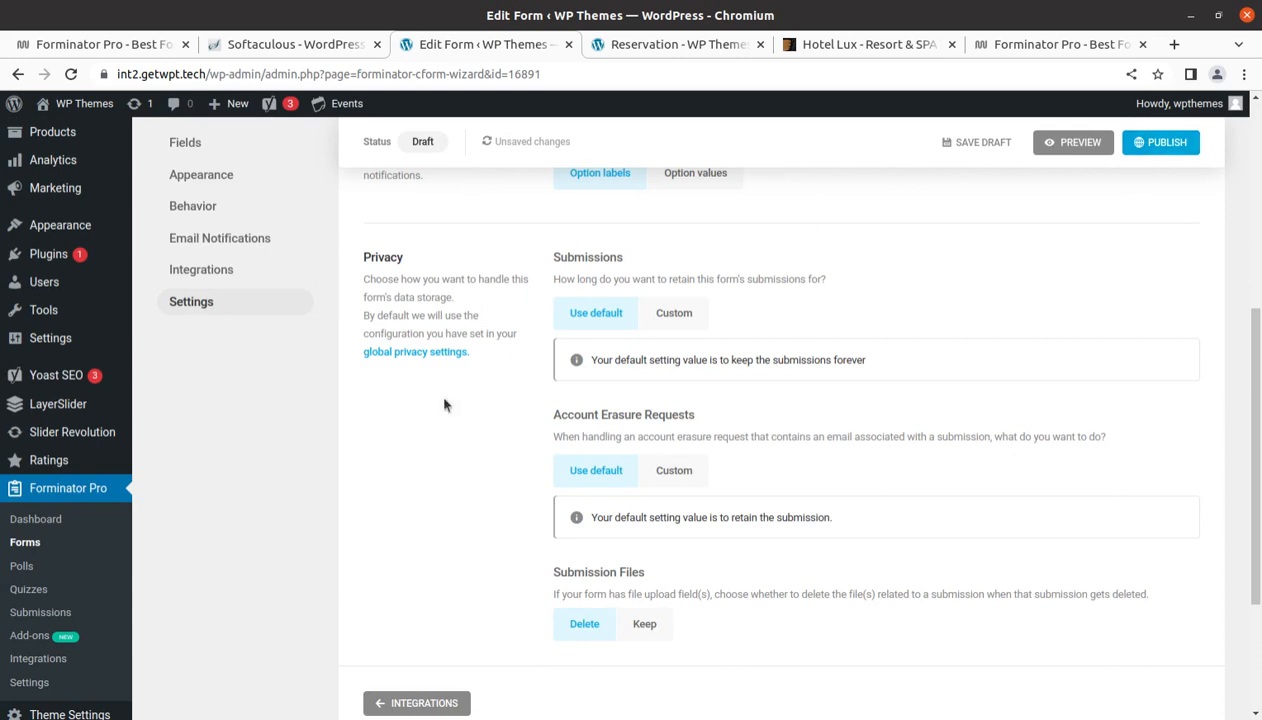
Leave the WPT form without saving its changes and return to the Forminator dashboard
scroll(445, 405, up, 2)
scroll(352, 521, down, 2)
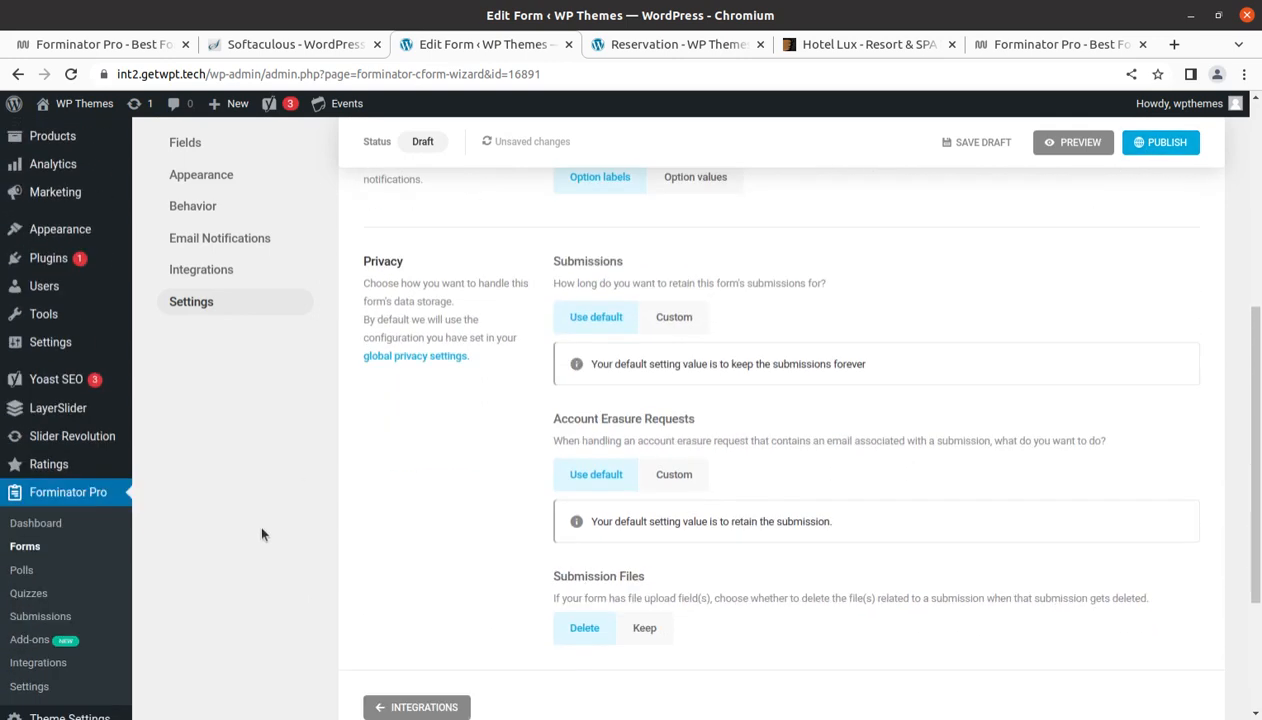
click(22, 519)
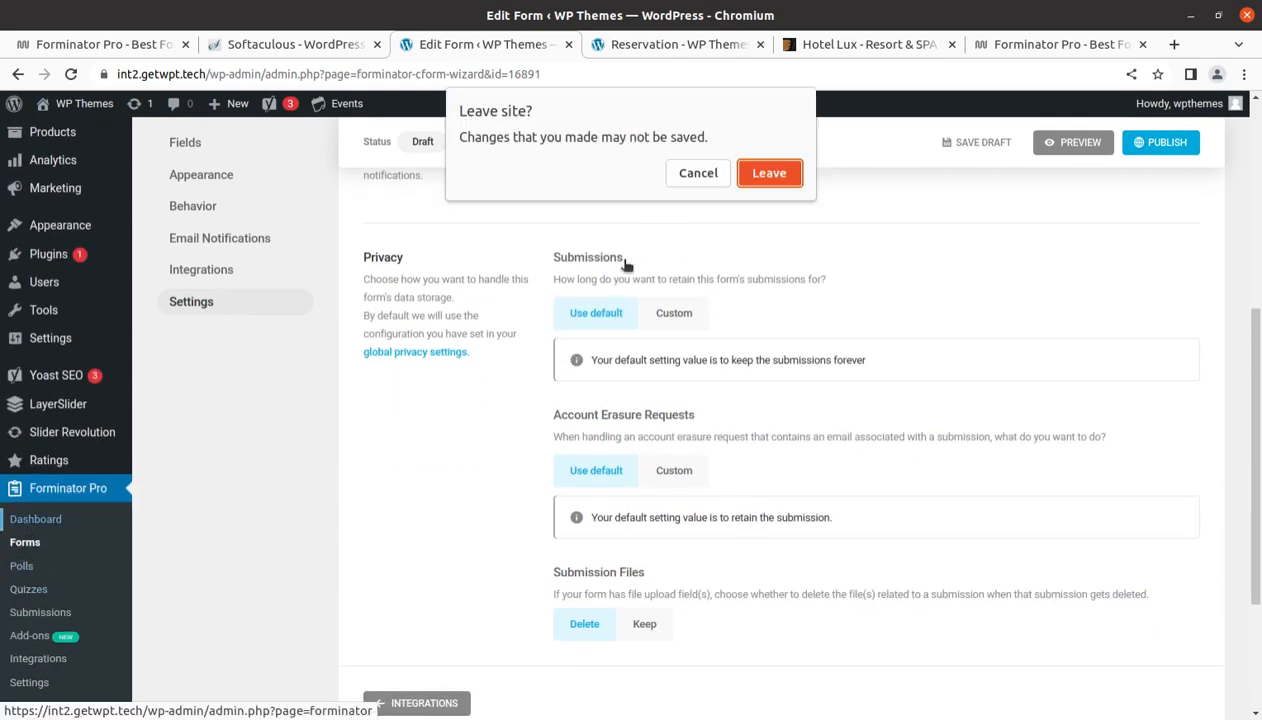
click(742, 174)
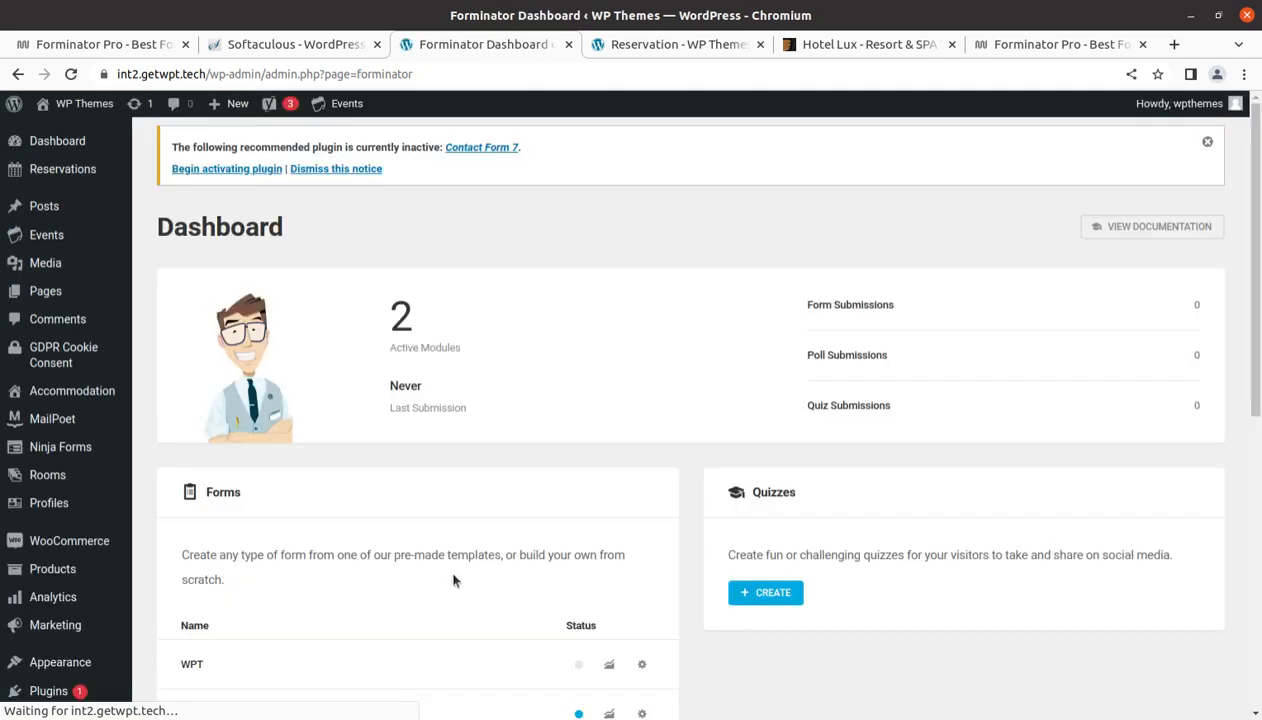
Create a new form named User Registration from the Registration template
scroll(458, 570, down, 2)
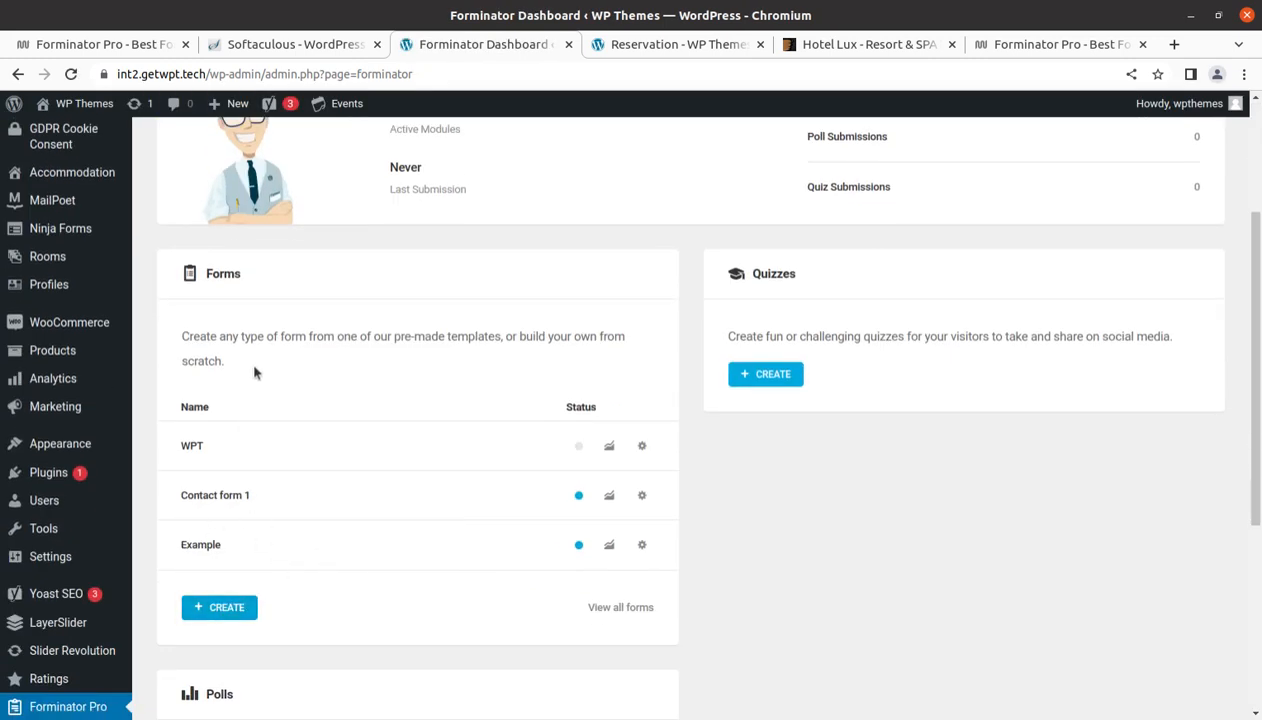
click(226, 610)
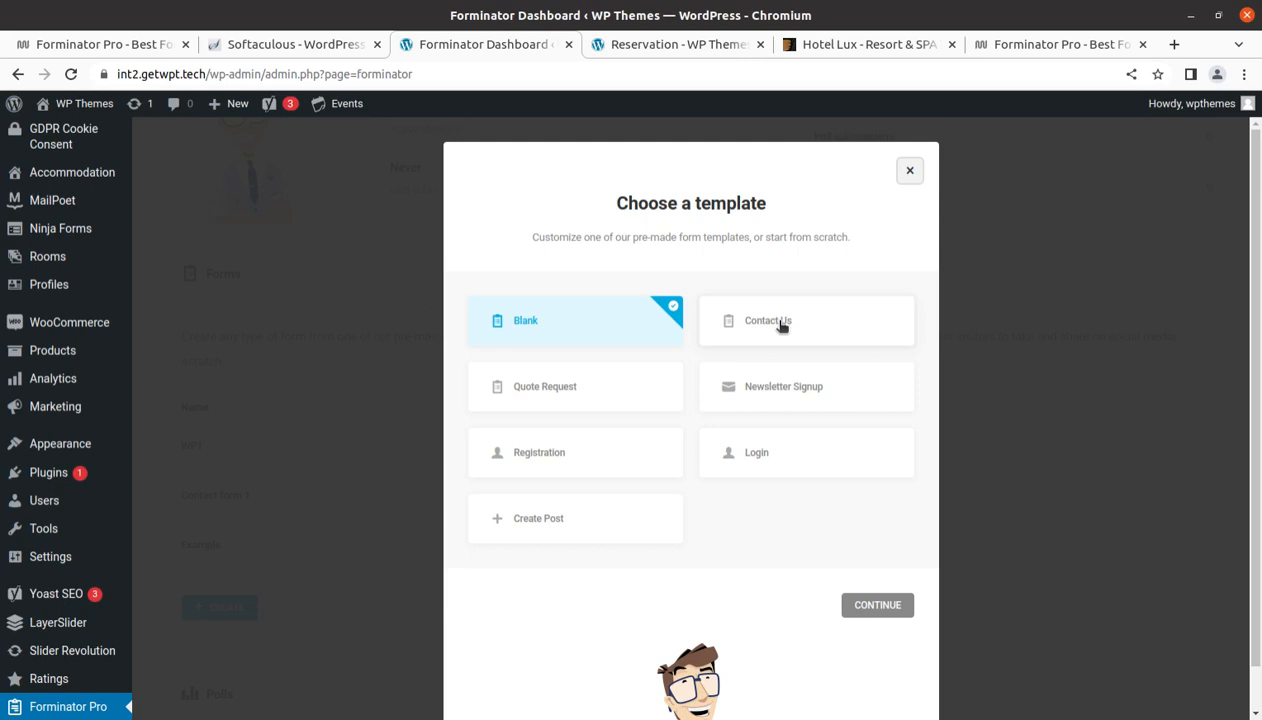
click(548, 458)
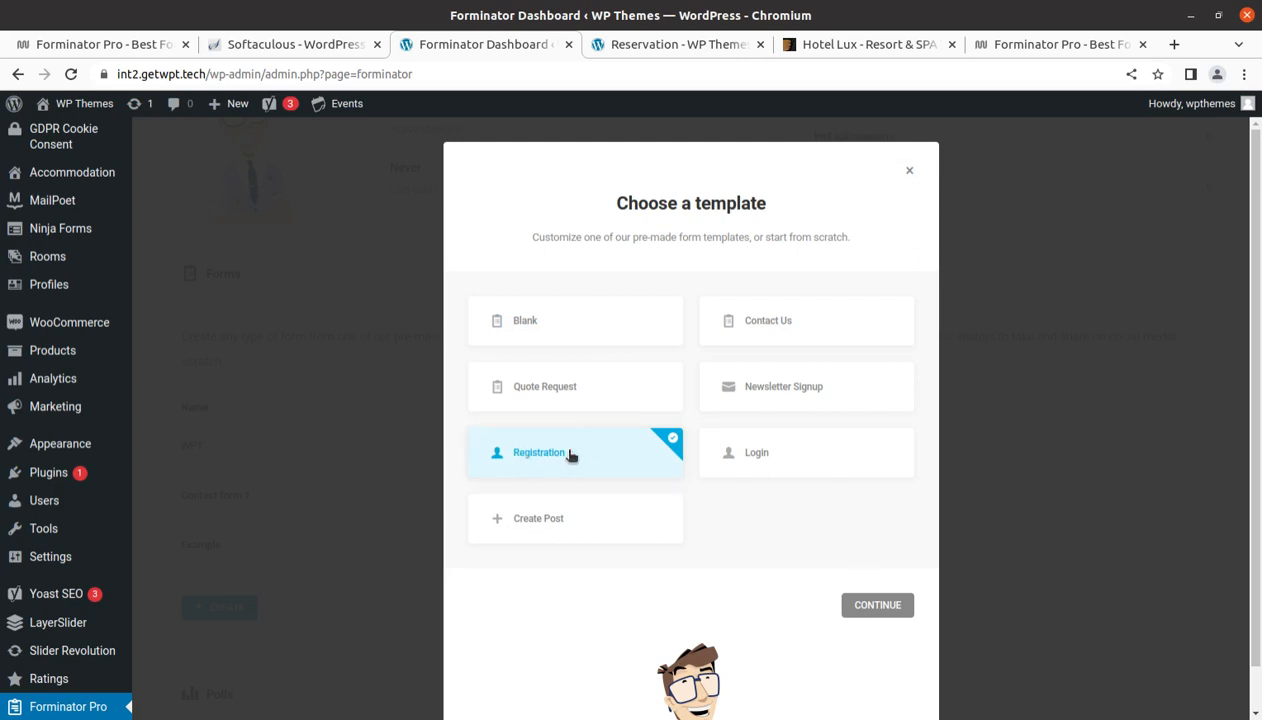
click(860, 608)
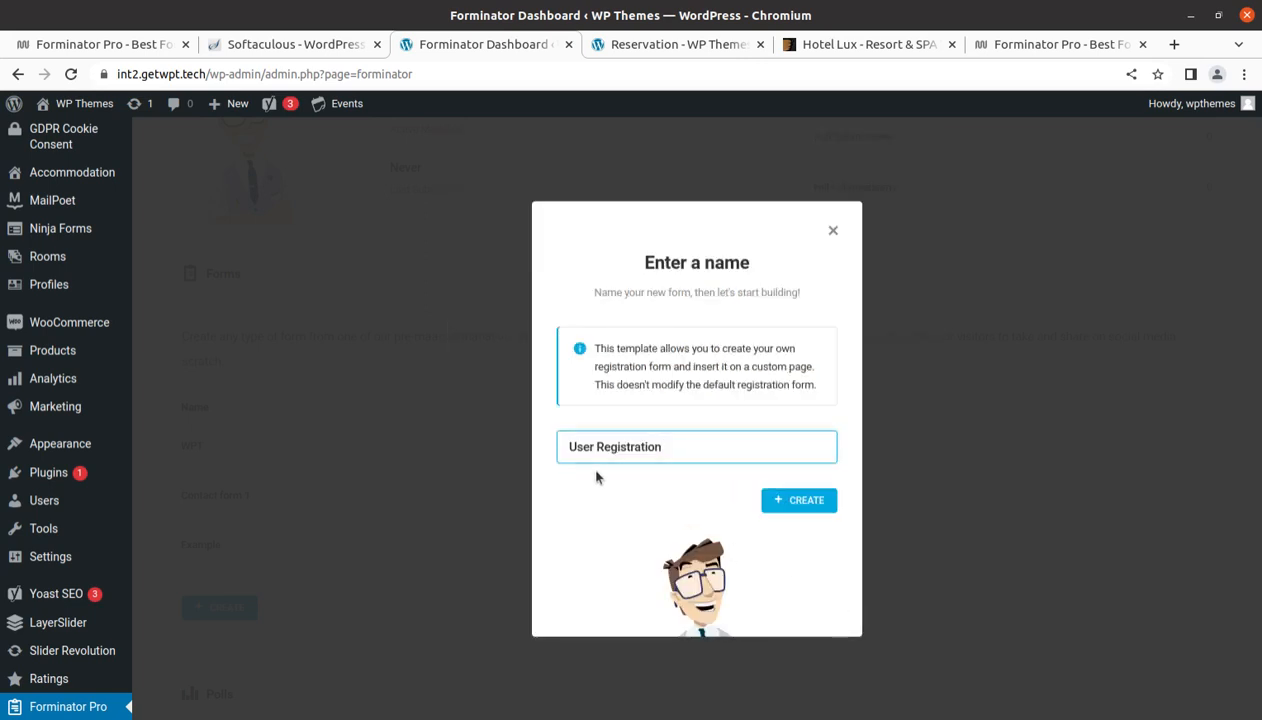
click(797, 501)
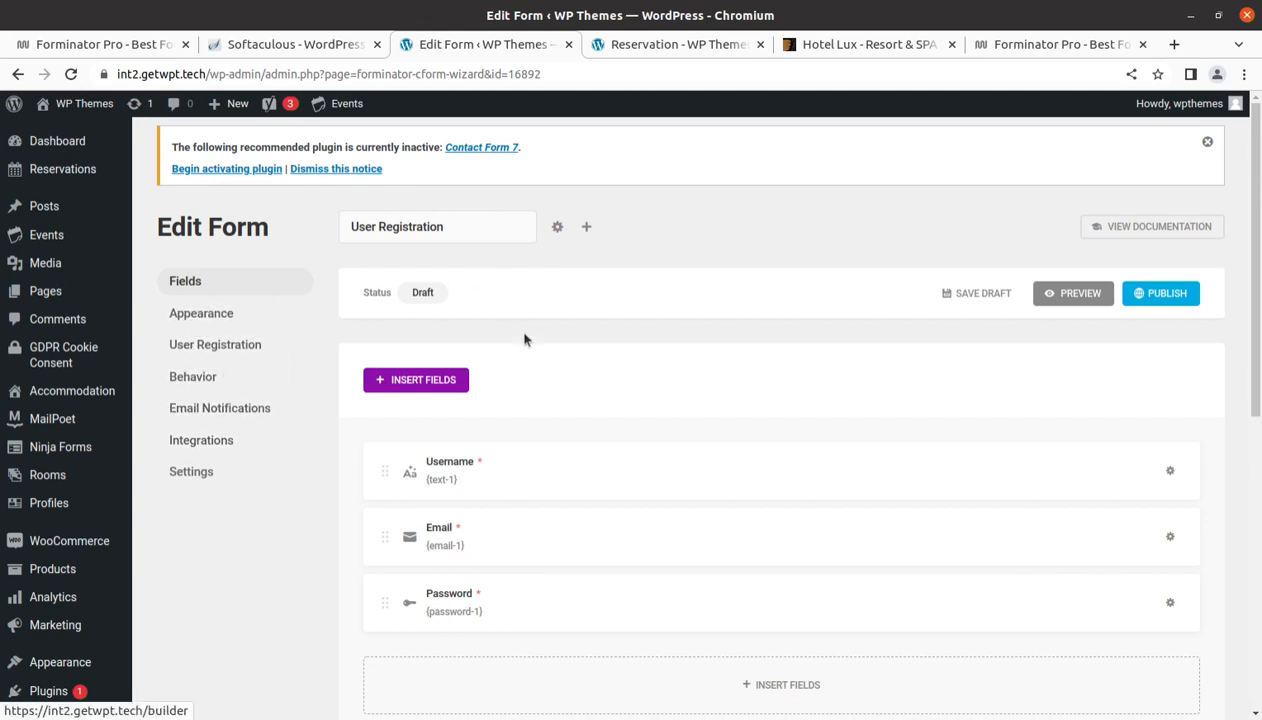
Examine the User Registration form's fields, and the default meta key mapping options for its username and email
scroll(530, 400, down, 2)
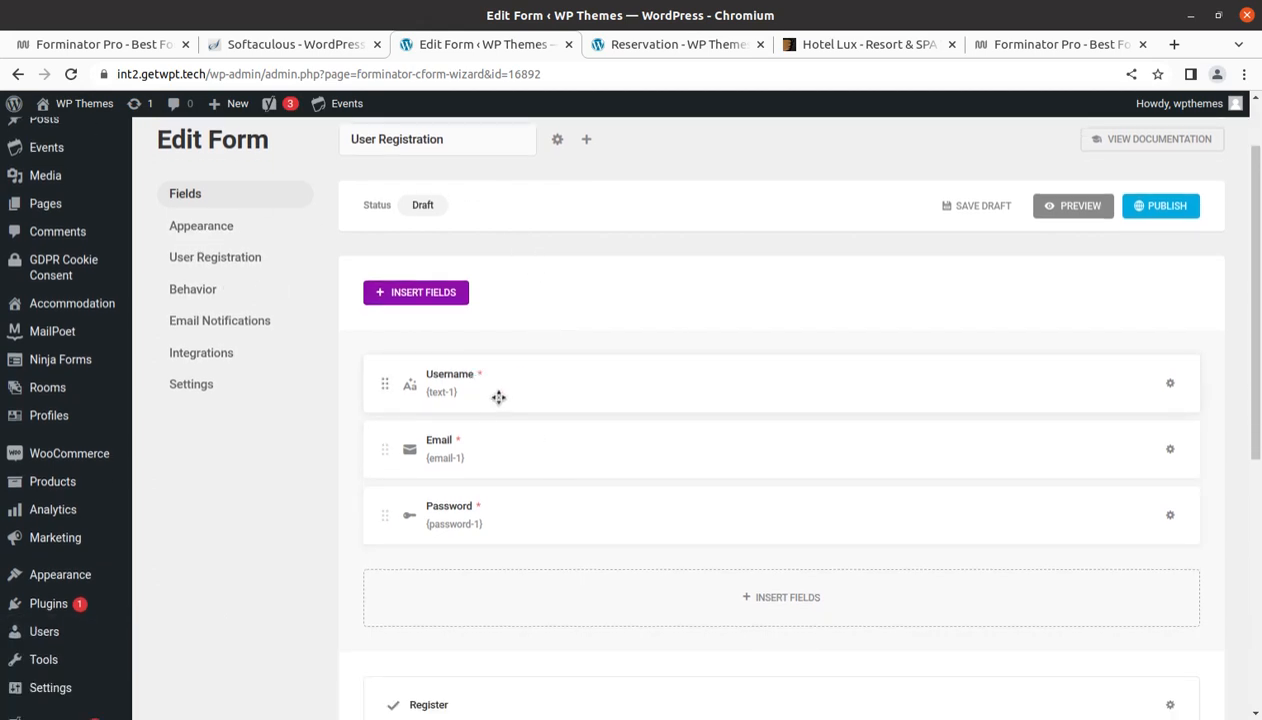
scroll(565, 522, down, 1)
scroll(786, 548, down, 3)
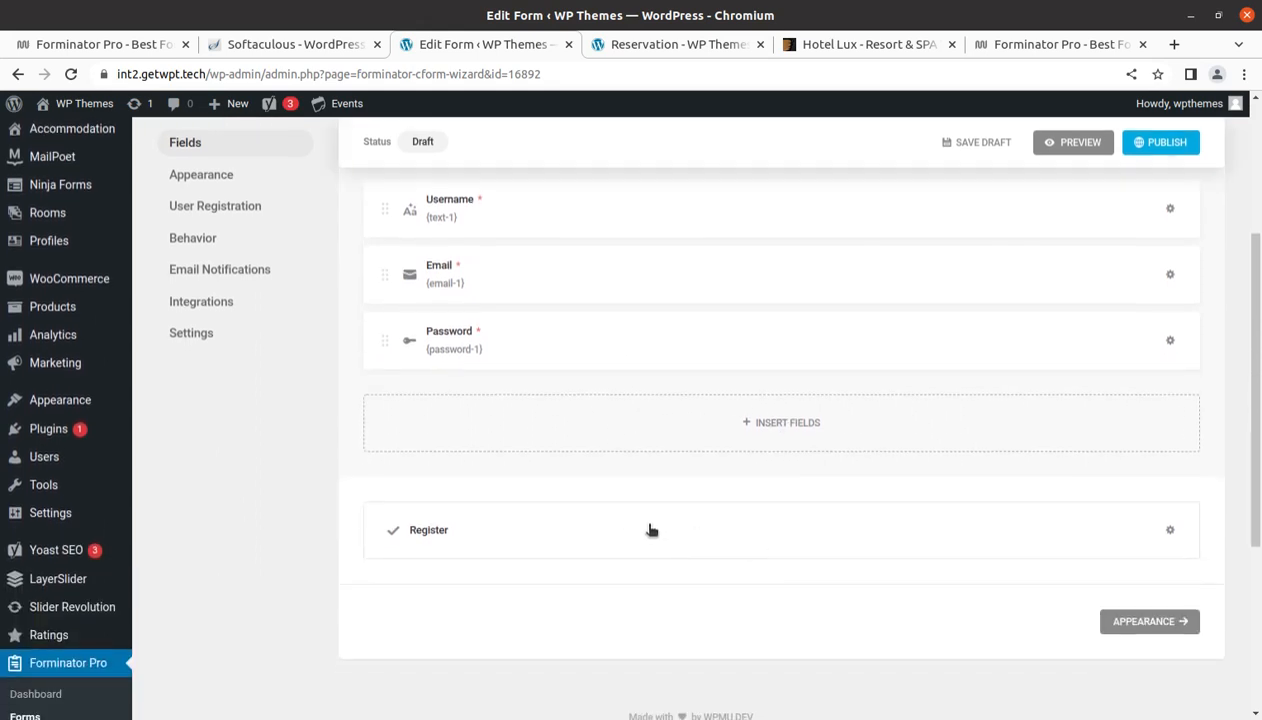
scroll(642, 411, up, 3)
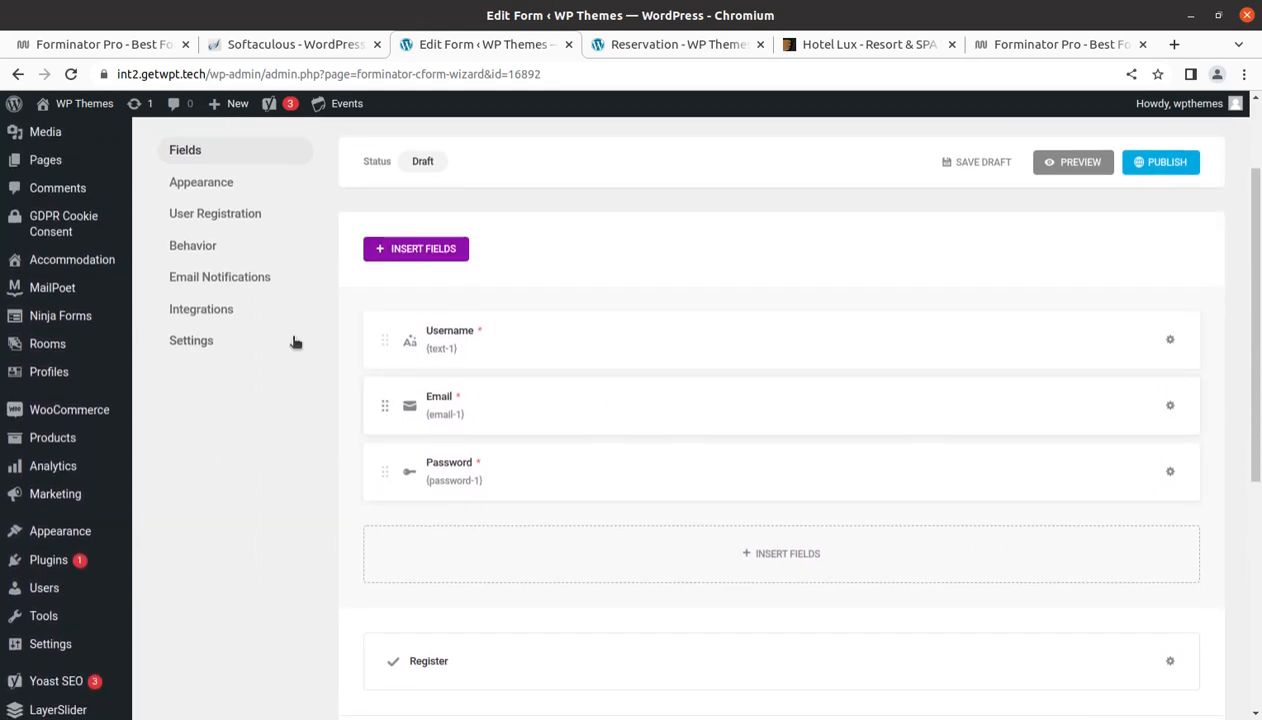
click(205, 218)
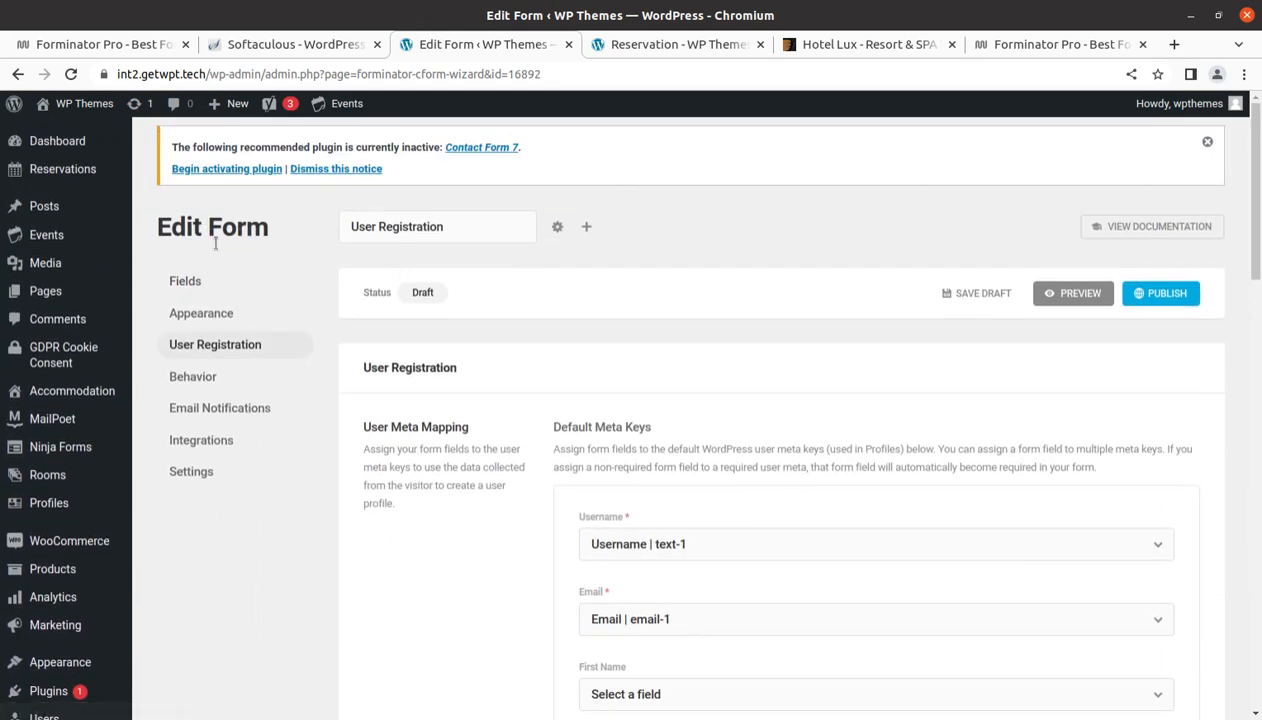
scroll(455, 541, down, 3)
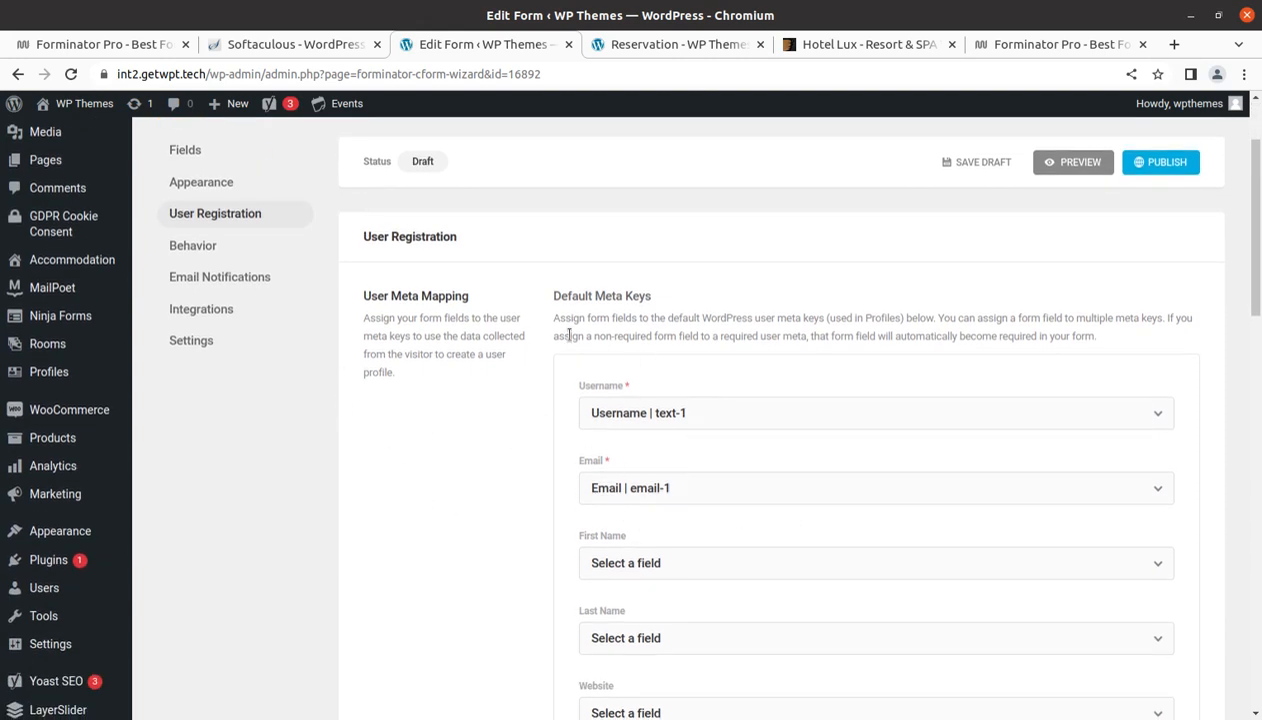
click(738, 414)
click(481, 441)
click(688, 497)
click(671, 587)
Review the User Registration form's behavior settings, from after-submission behavior to method, validation and submission indicator
click(201, 245)
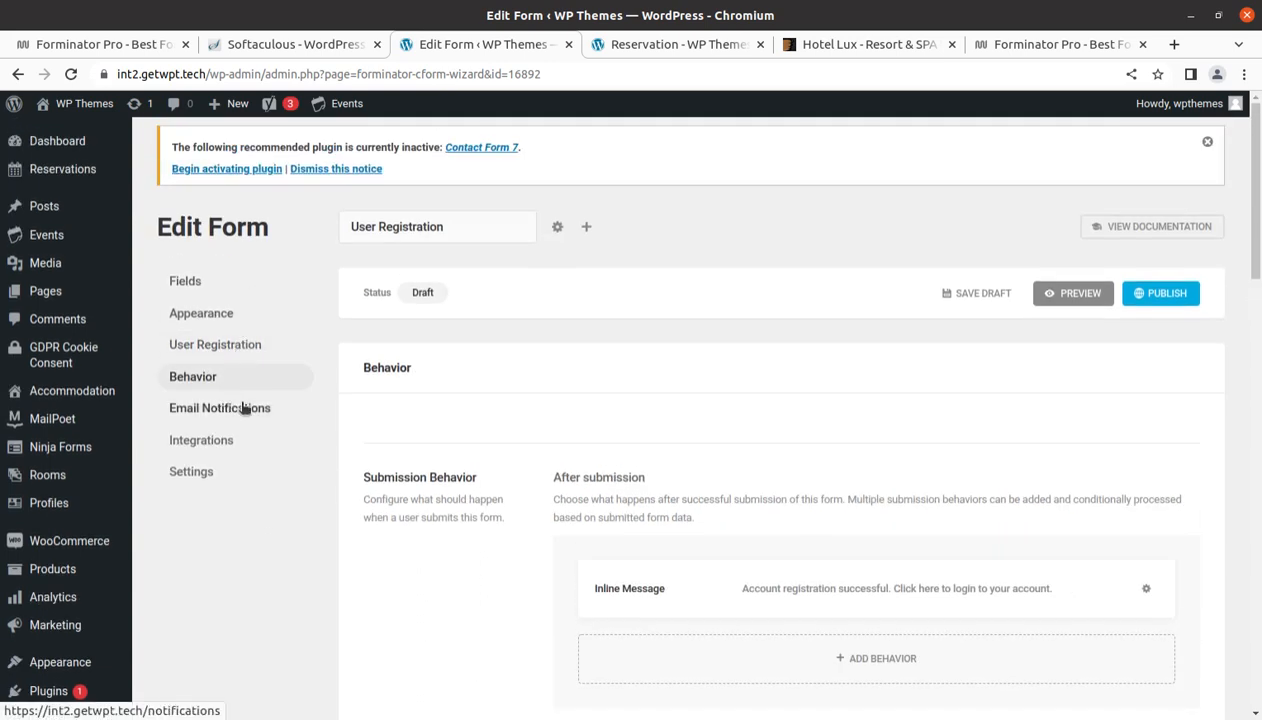
scroll(586, 481, down, 3)
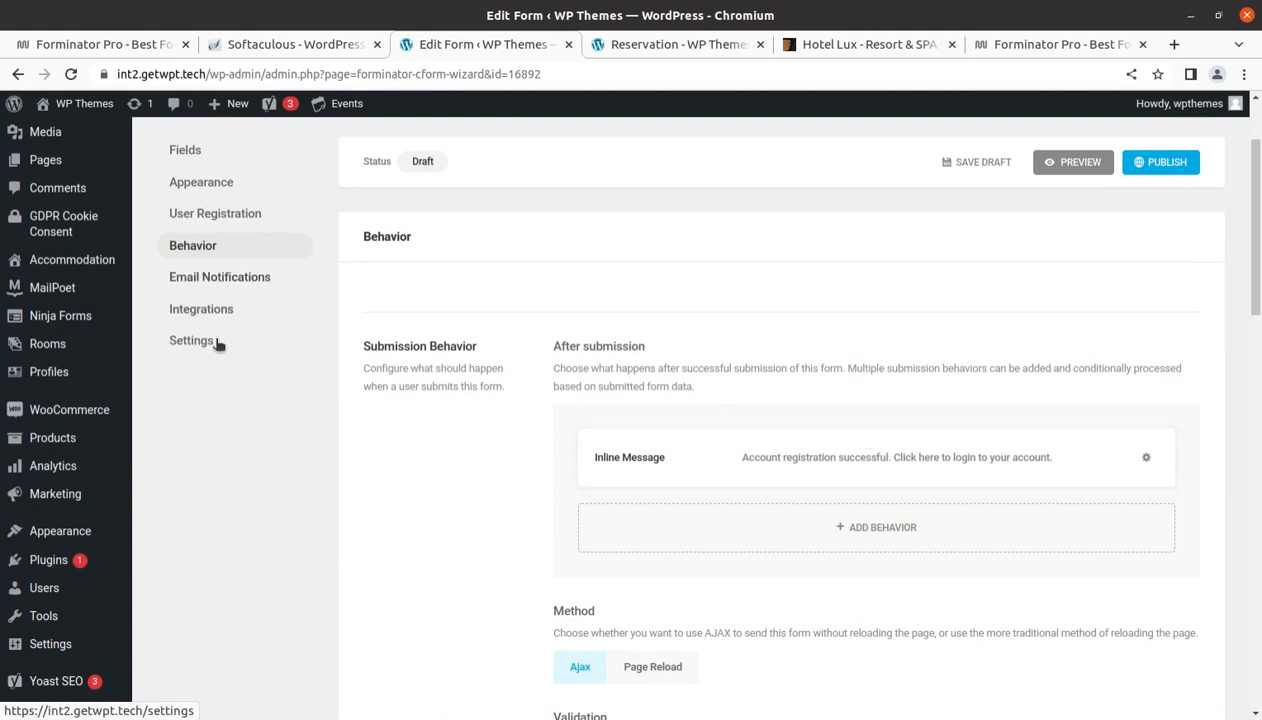
scroll(216, 526, down, 7)
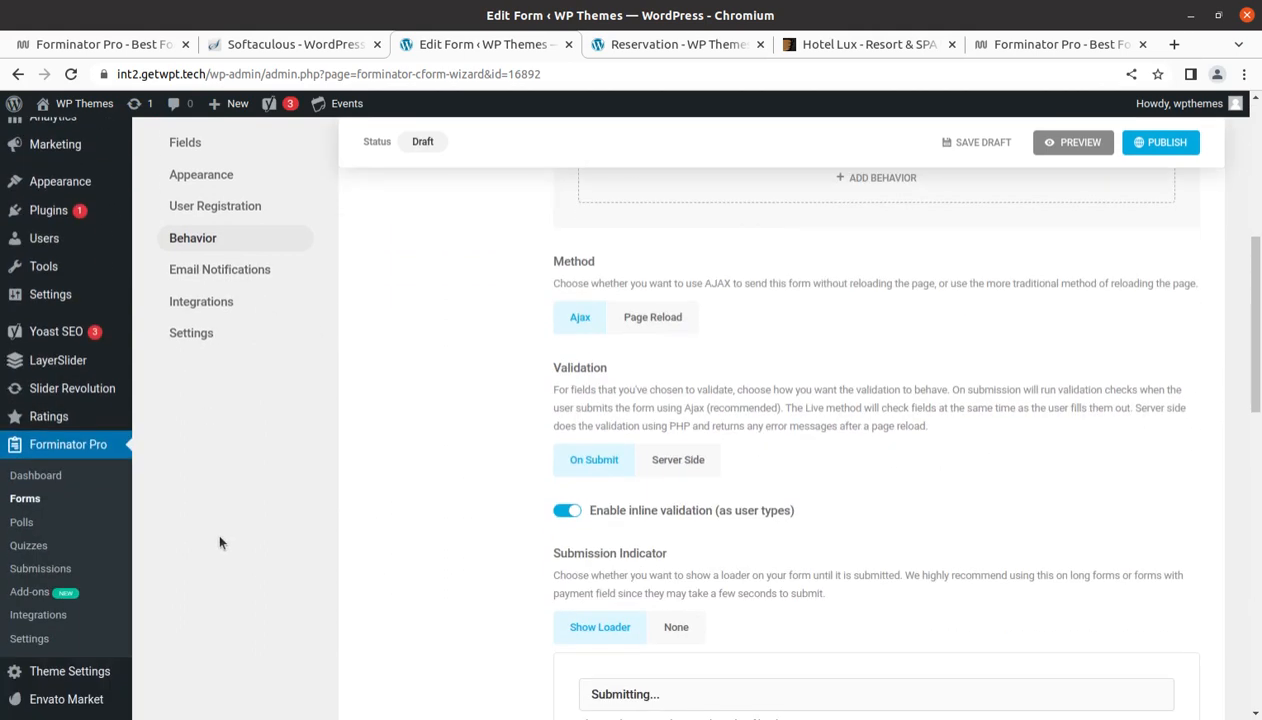
From the Forminator dashboard, create a Knowledge Quiz named wpt with no pagination and lead collection enabled
click(31, 478)
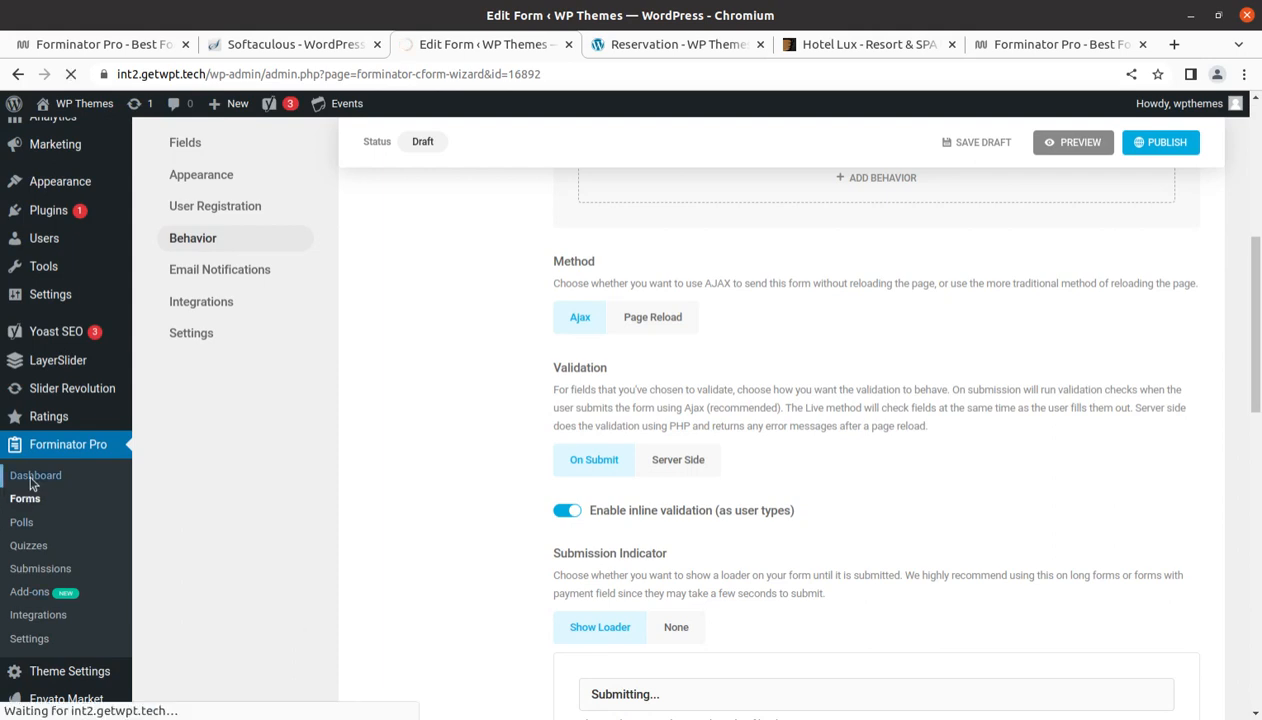
scroll(730, 612, down, 3)
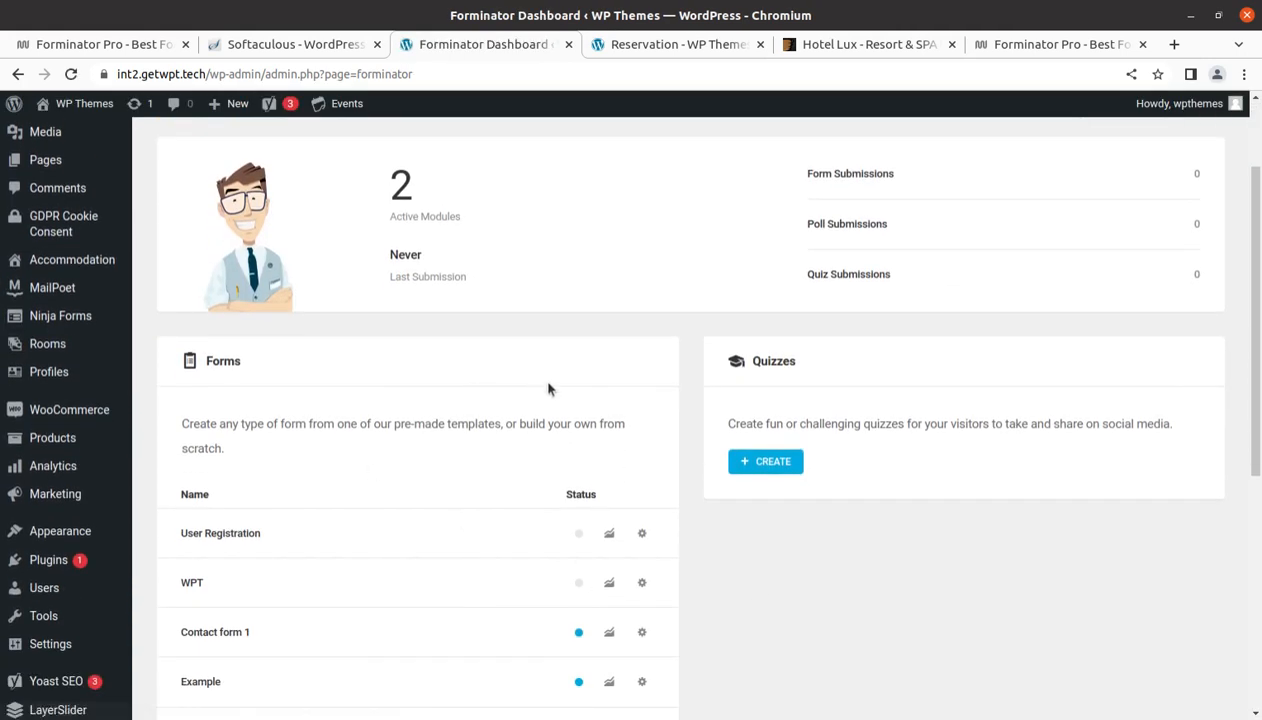
scroll(790, 455, down, 2)
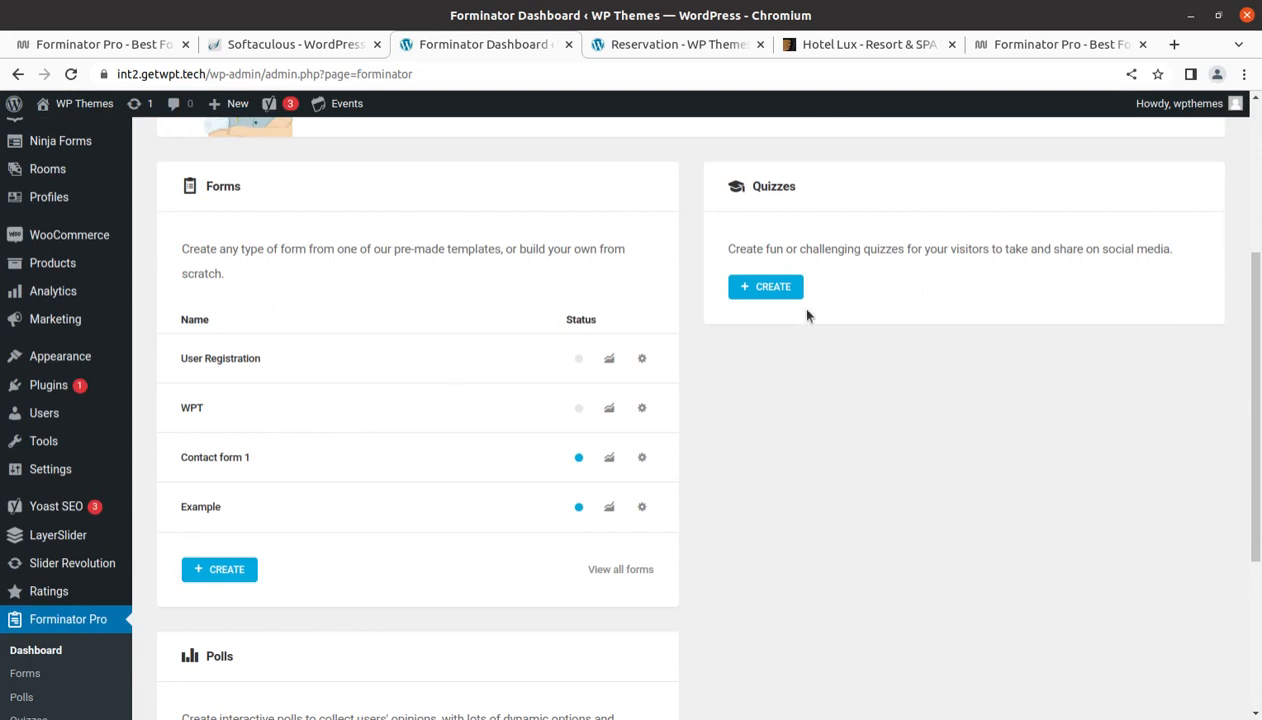
click(770, 288)
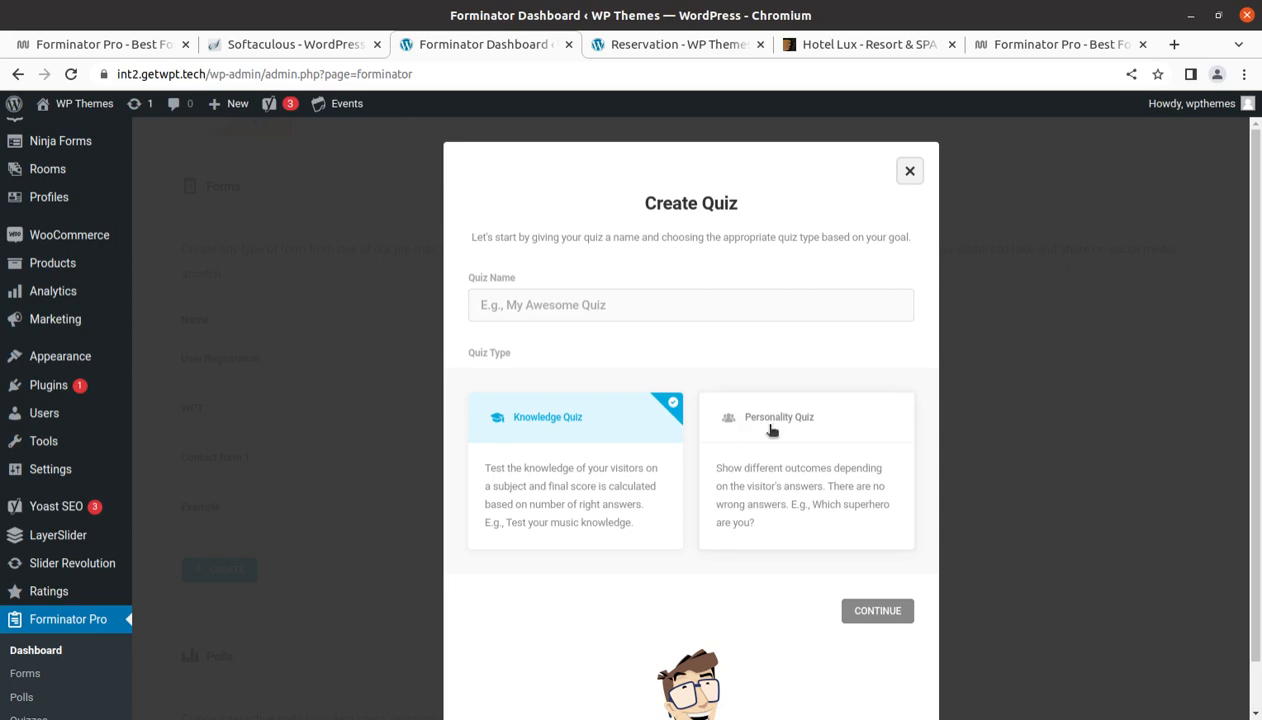
click(553, 297)
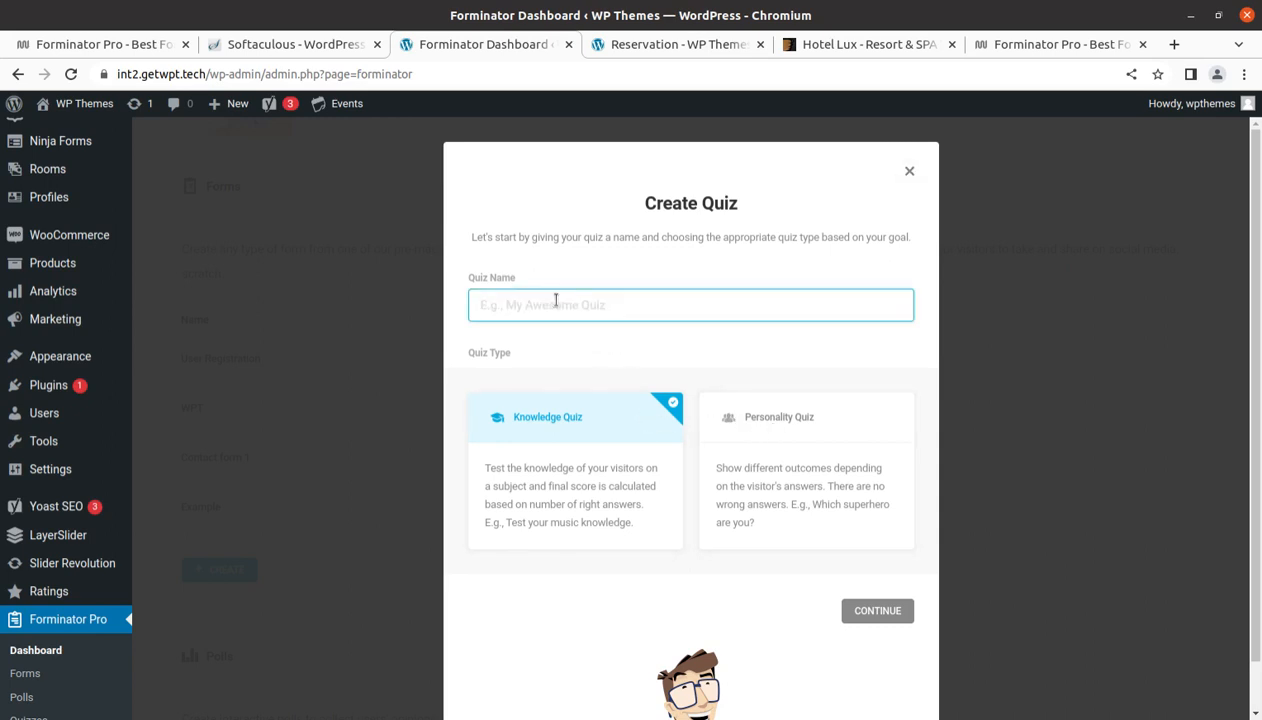
text(wpt)
click(865, 610)
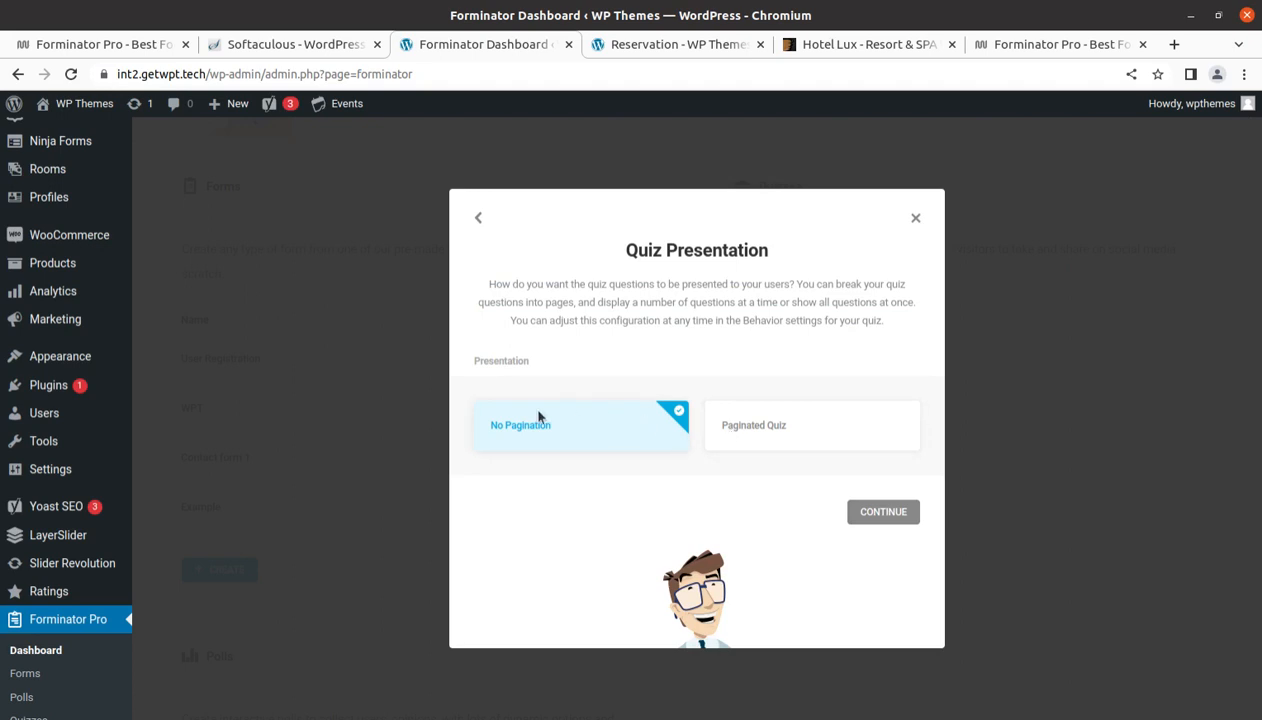
click(868, 510)
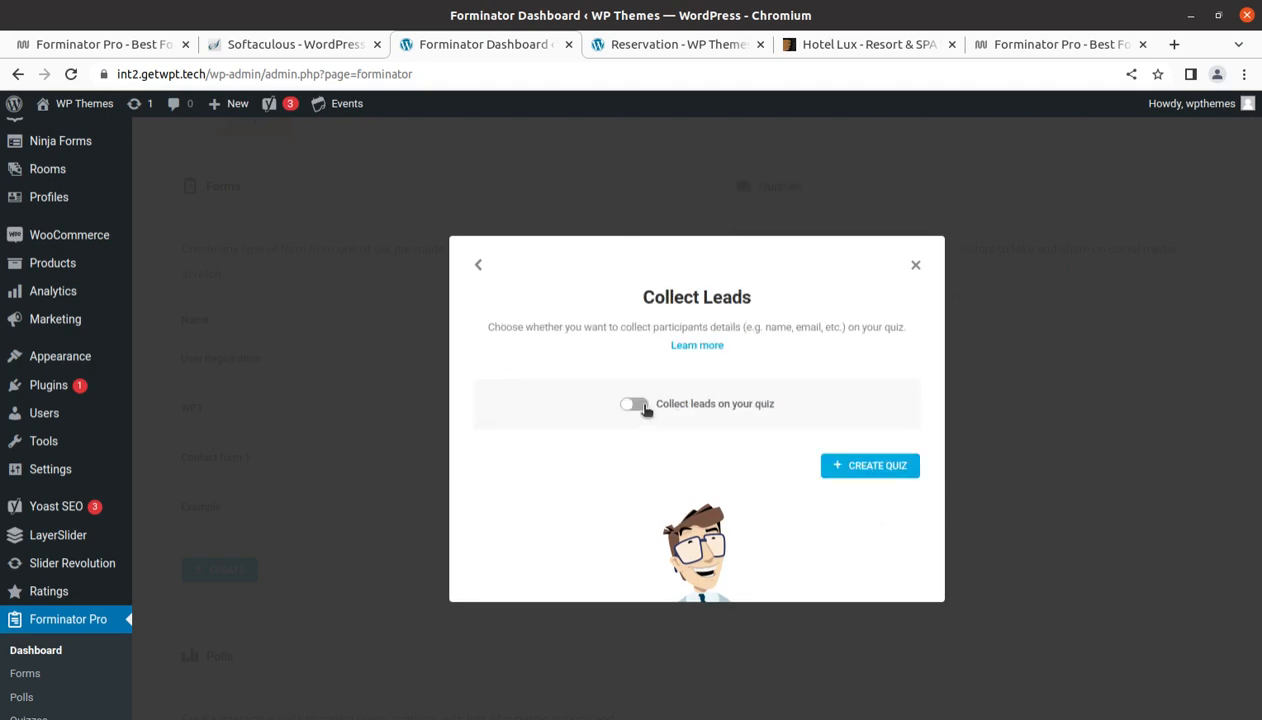
click(636, 403)
click(848, 508)
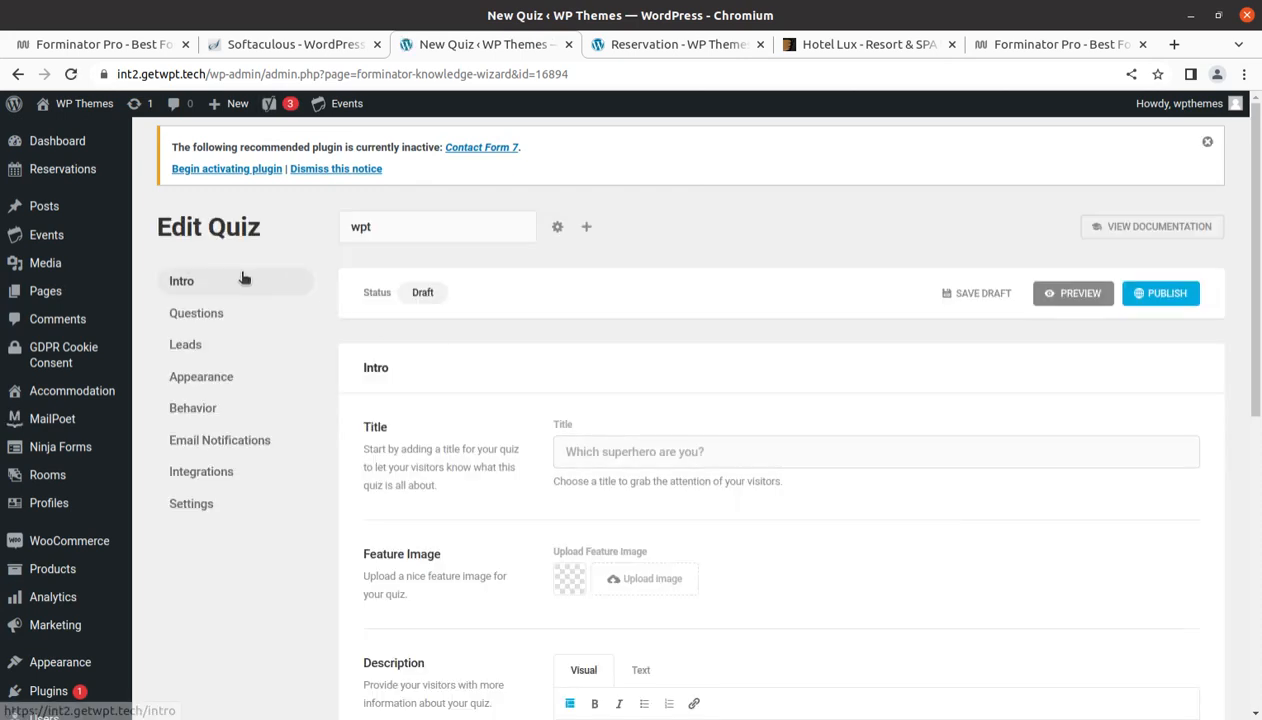
Examine the wpt quiz's questions section and its lead form, form placement and skip form settings
click(229, 319)
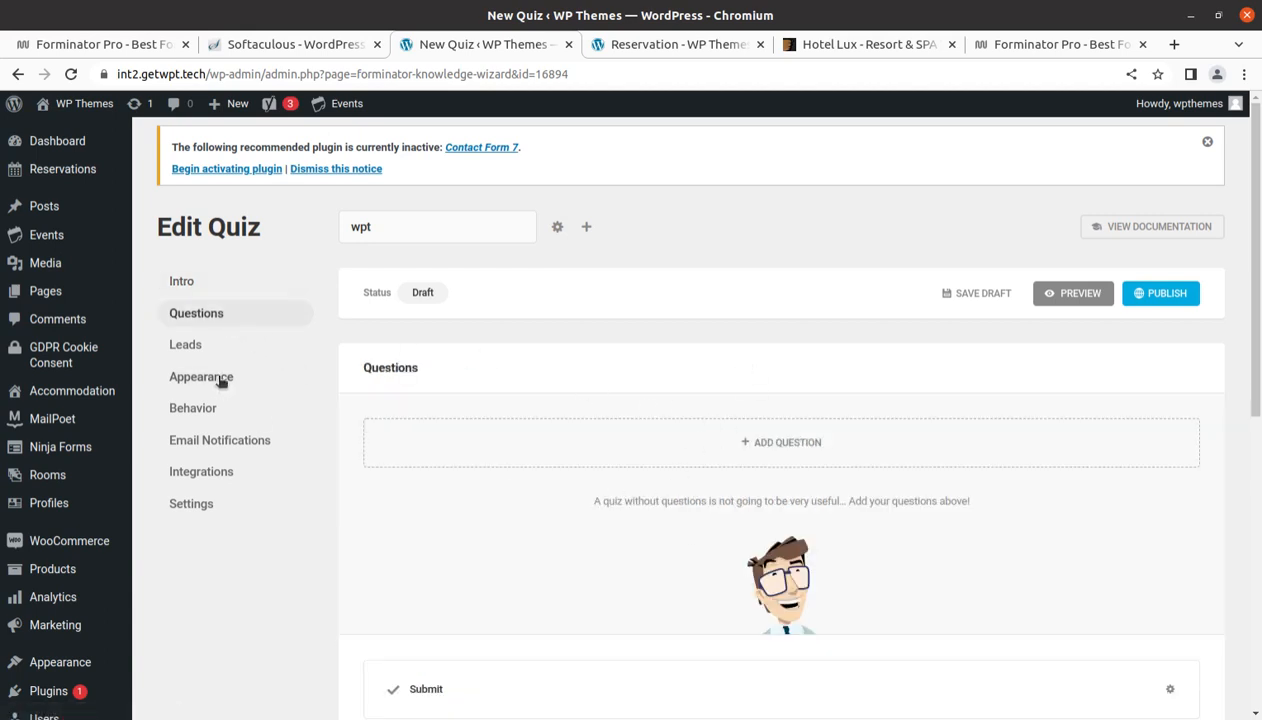
click(182, 344)
scroll(630, 505, down, 3)
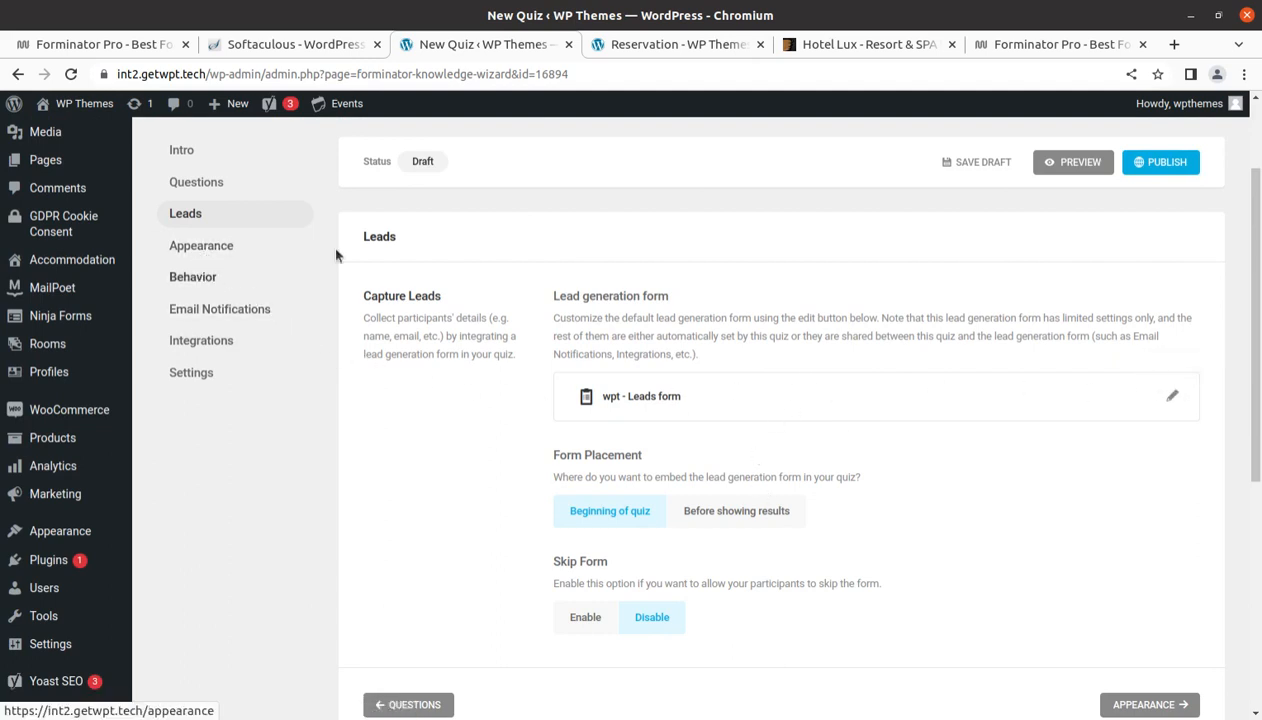
scroll(292, 486, down, 3)
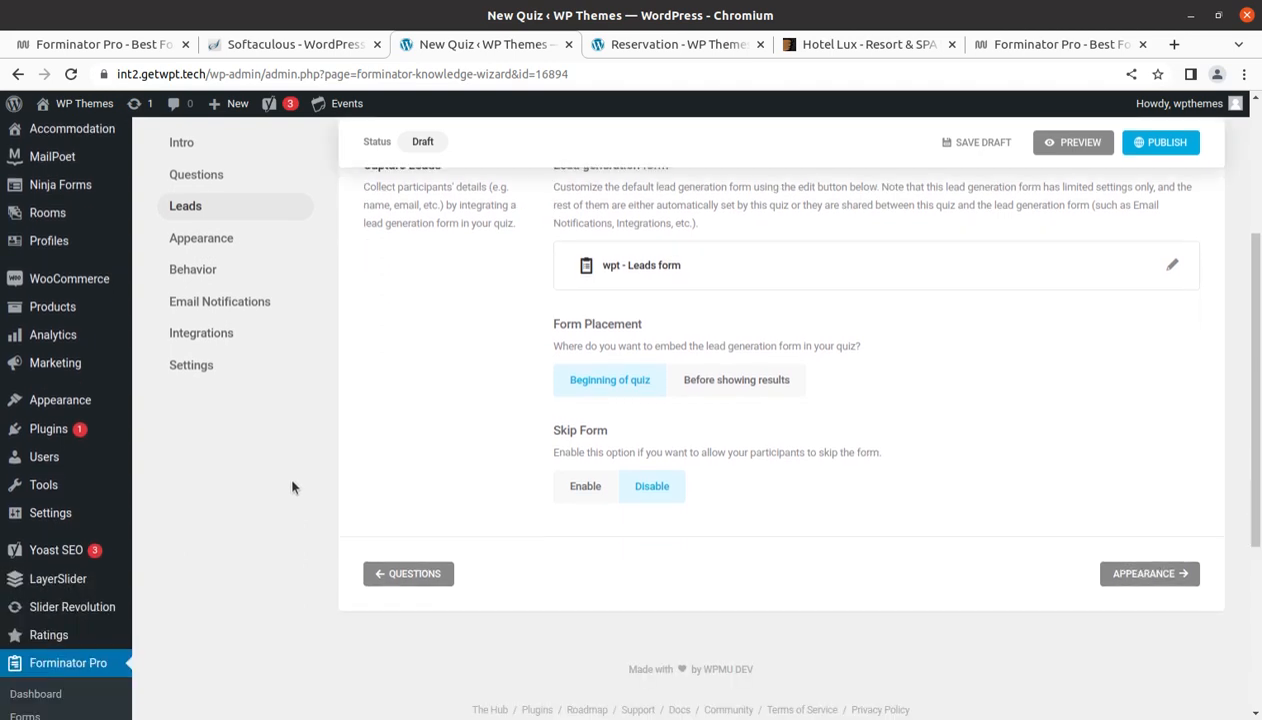
scroll(292, 487, down, 3)
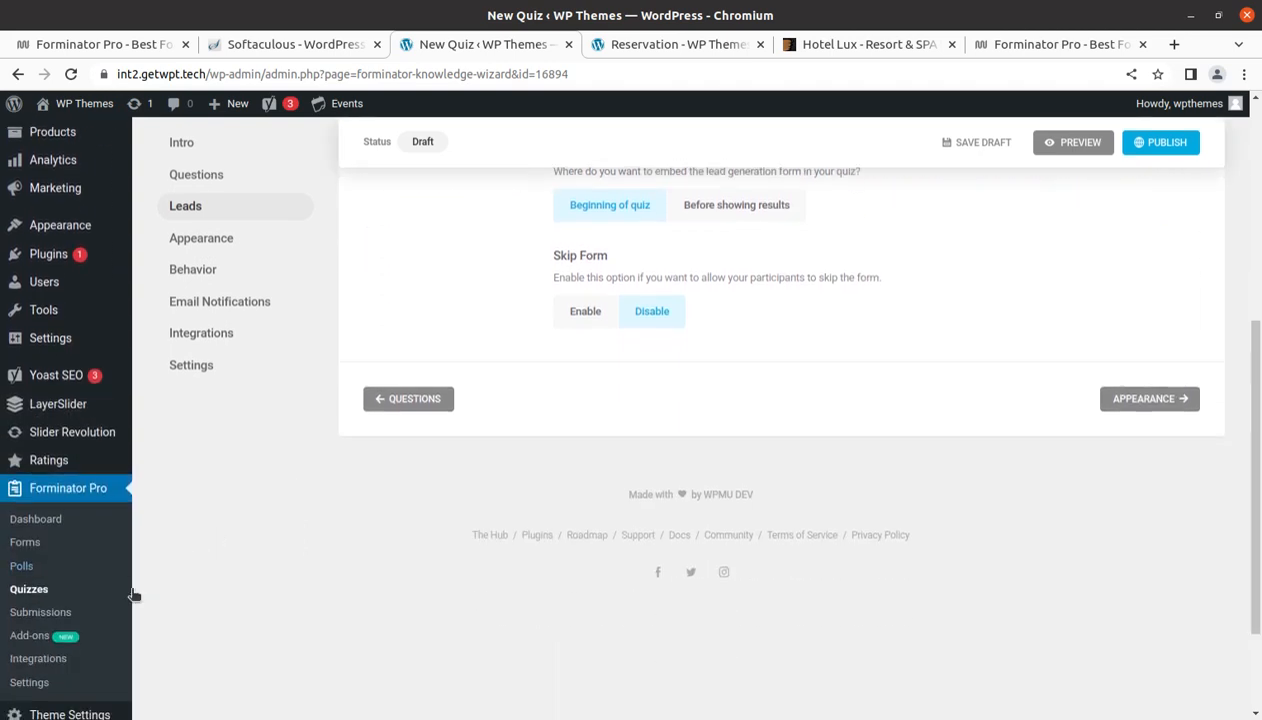
Return to the Forminator dashboard and create a new poll named wpt
click(31, 517)
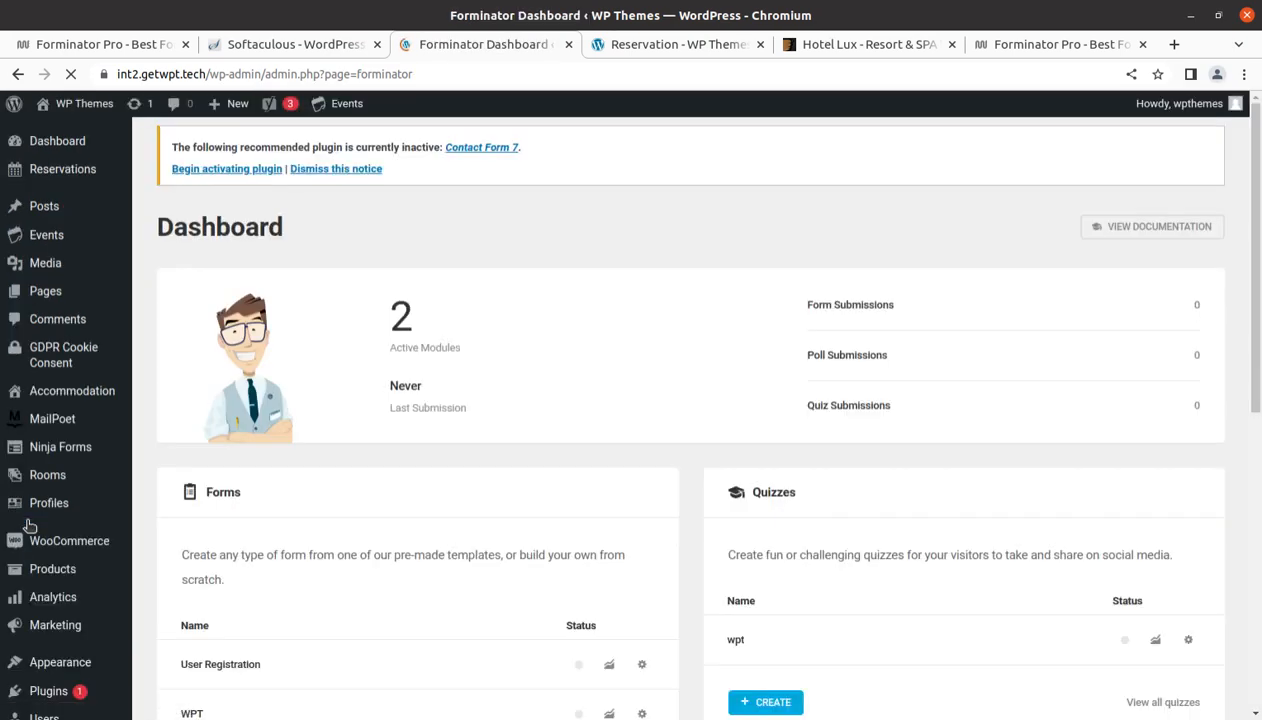
scroll(736, 511, down, 5)
scroll(733, 514, down, 3)
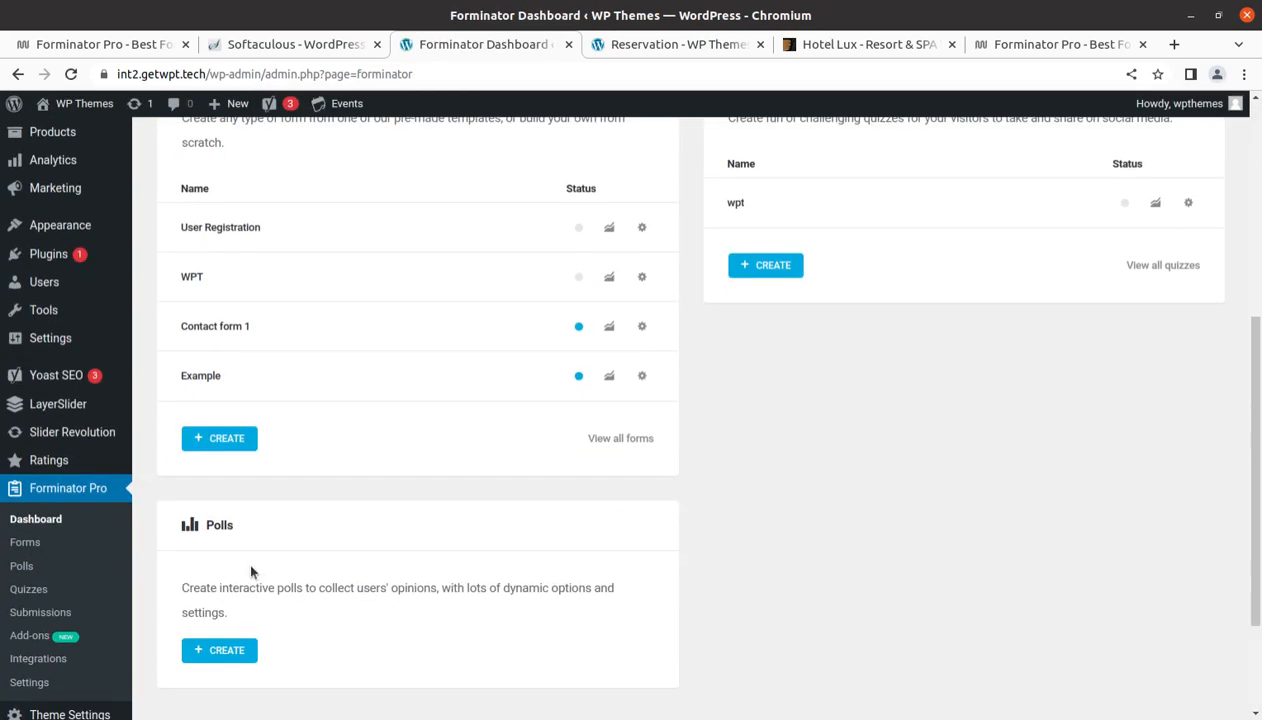
click(223, 653)
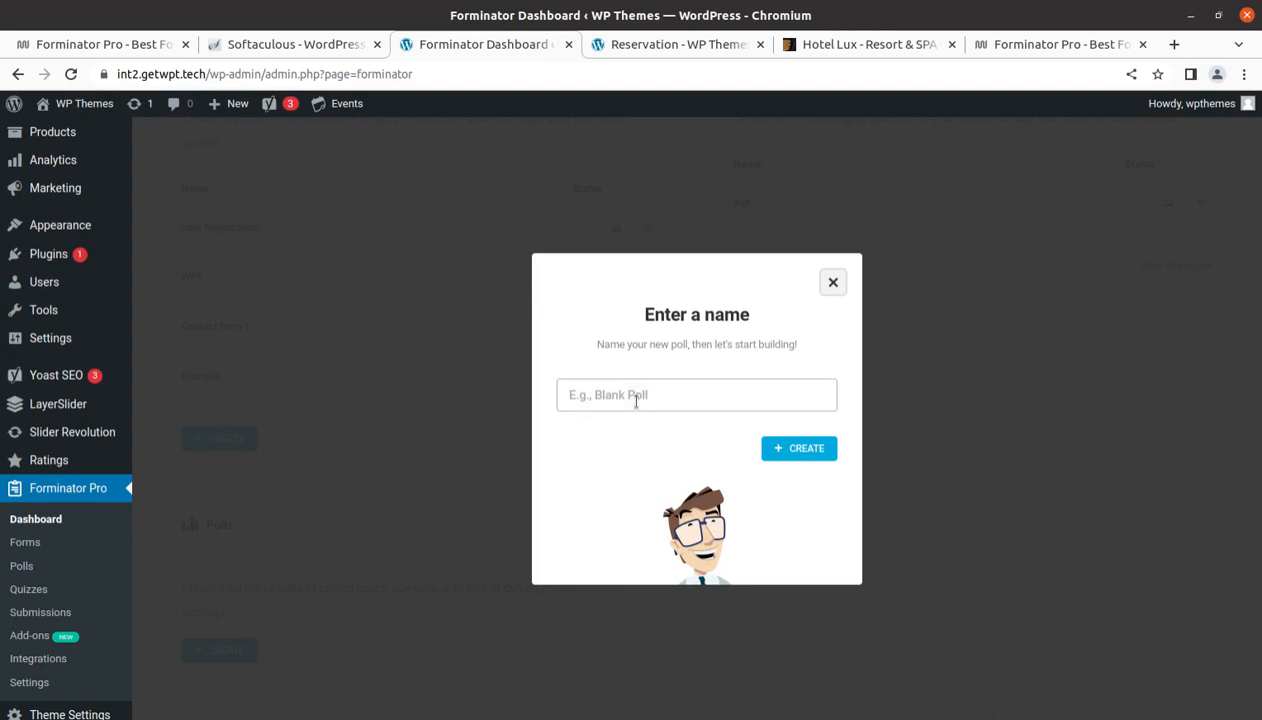
click(636, 400)
text(wpt)
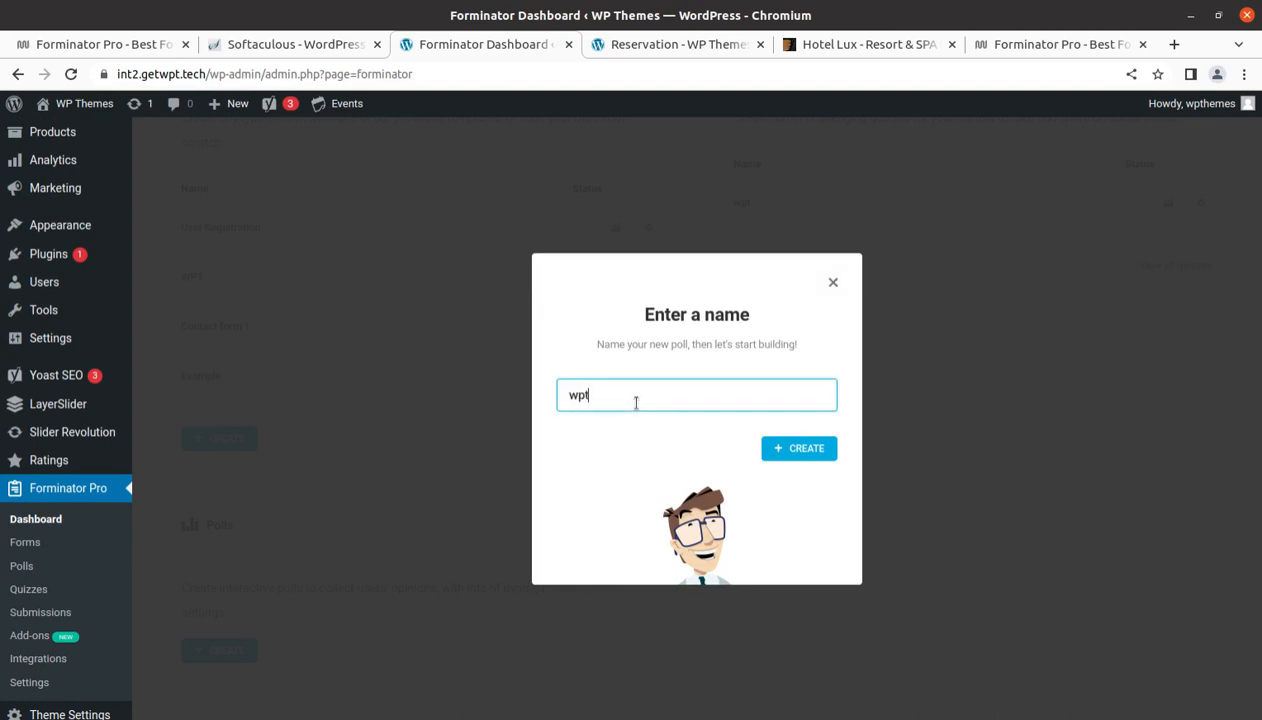
click(821, 453)
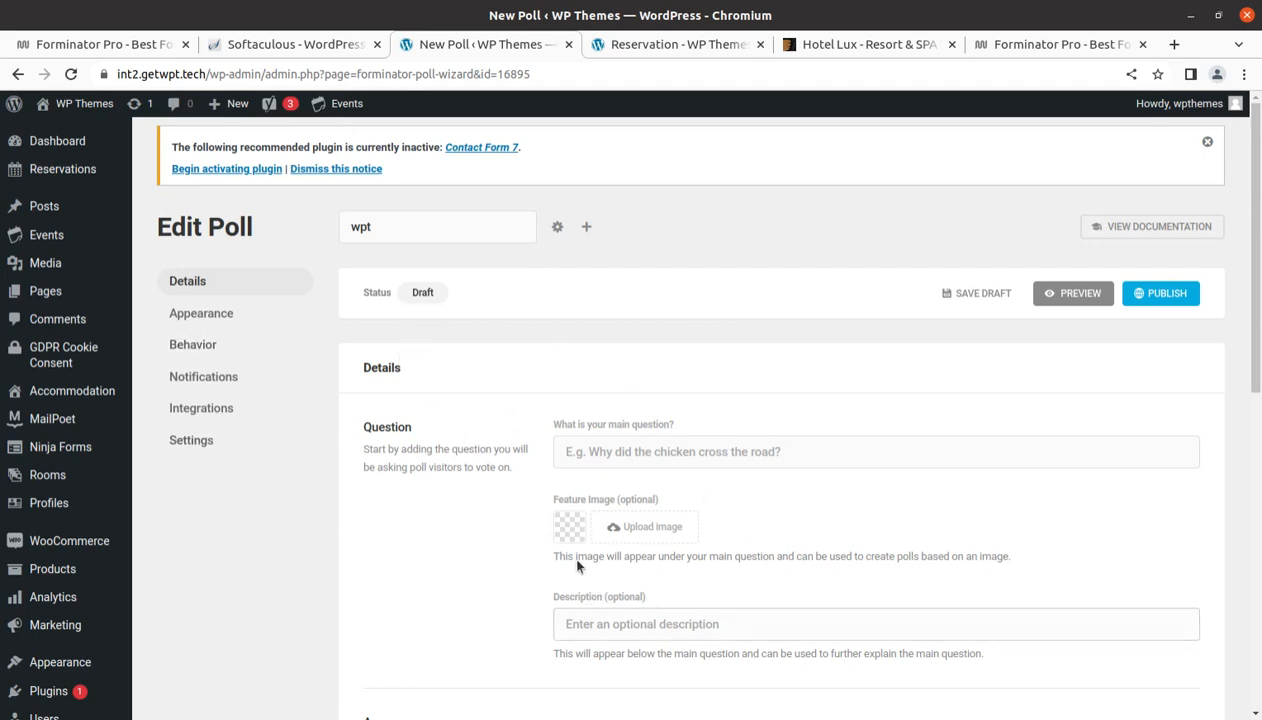
Examine the wpt poll's details, from the main question, feature image and description to the answers and button text
click(596, 452)
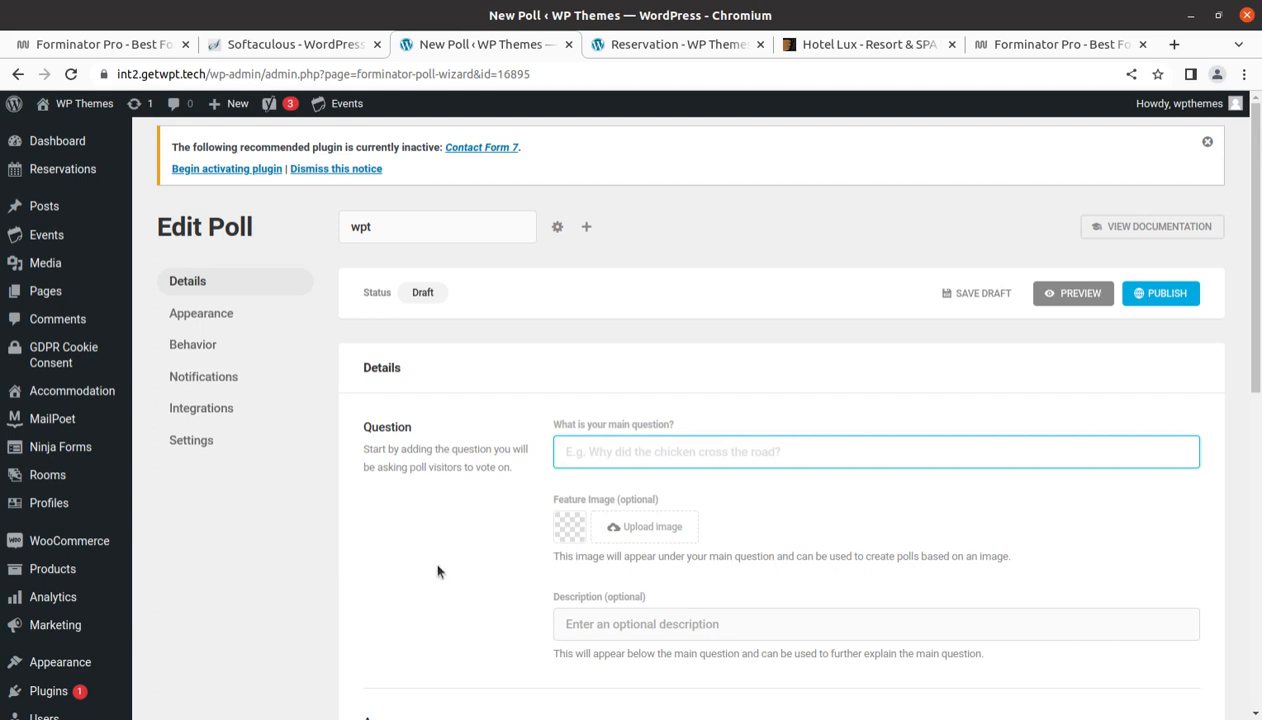
scroll(437, 571, down, 3)
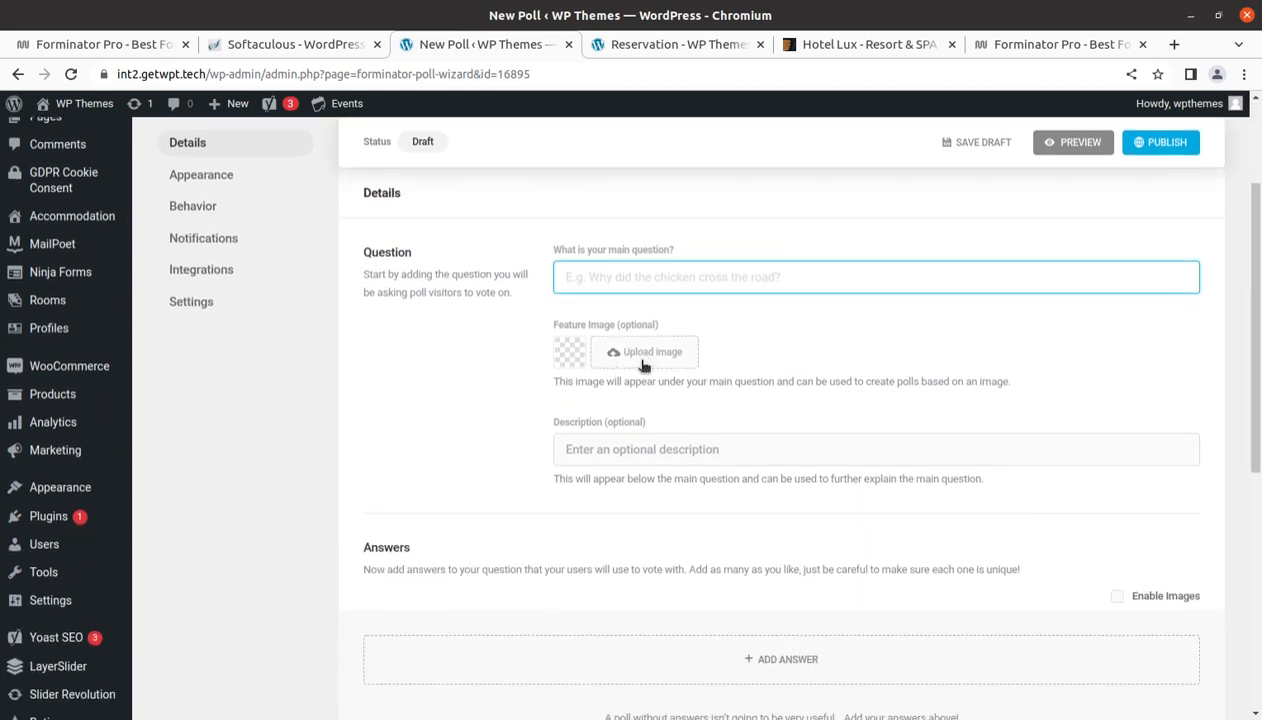
scroll(606, 481, down, 2)
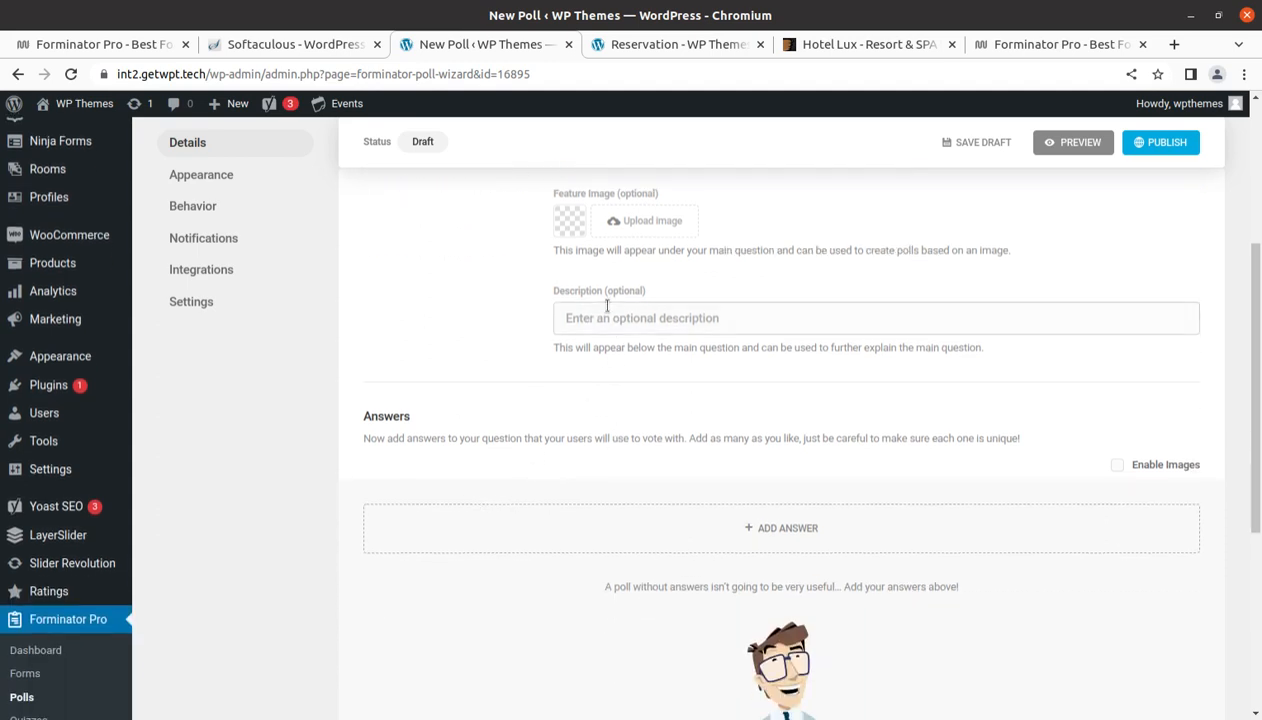
scroll(465, 480, down, 2)
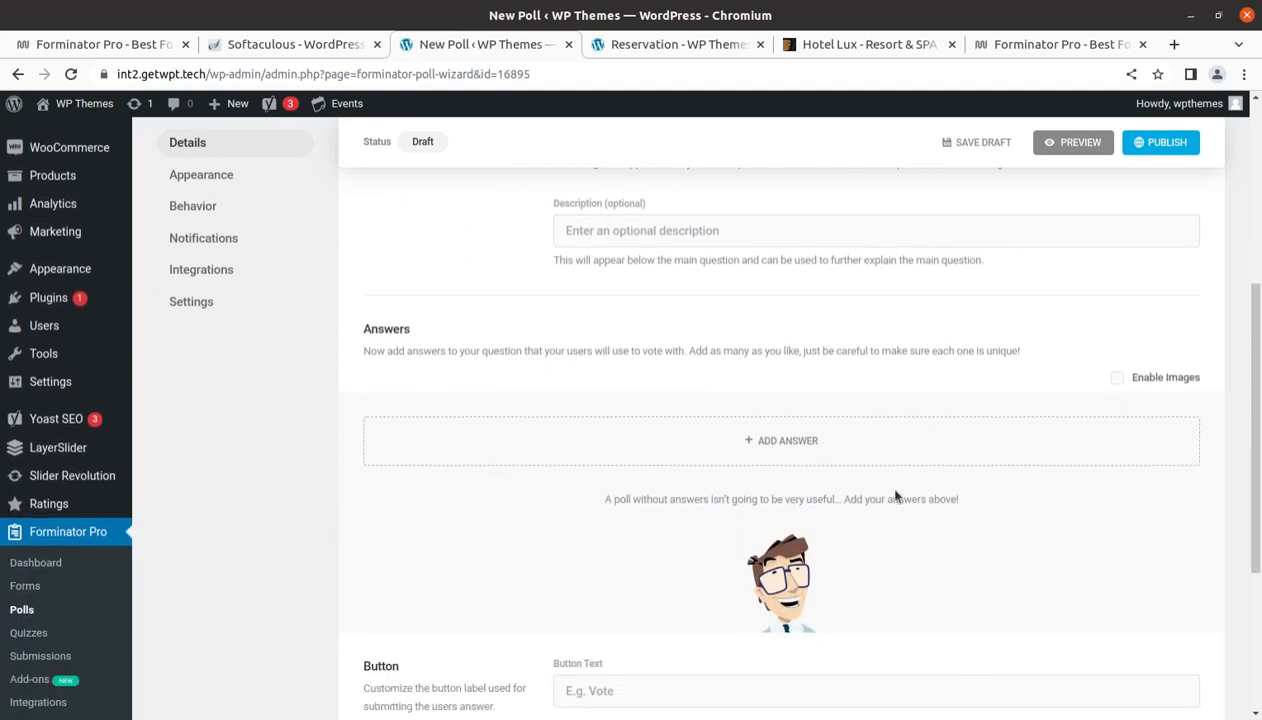
scroll(797, 552, down, 2)
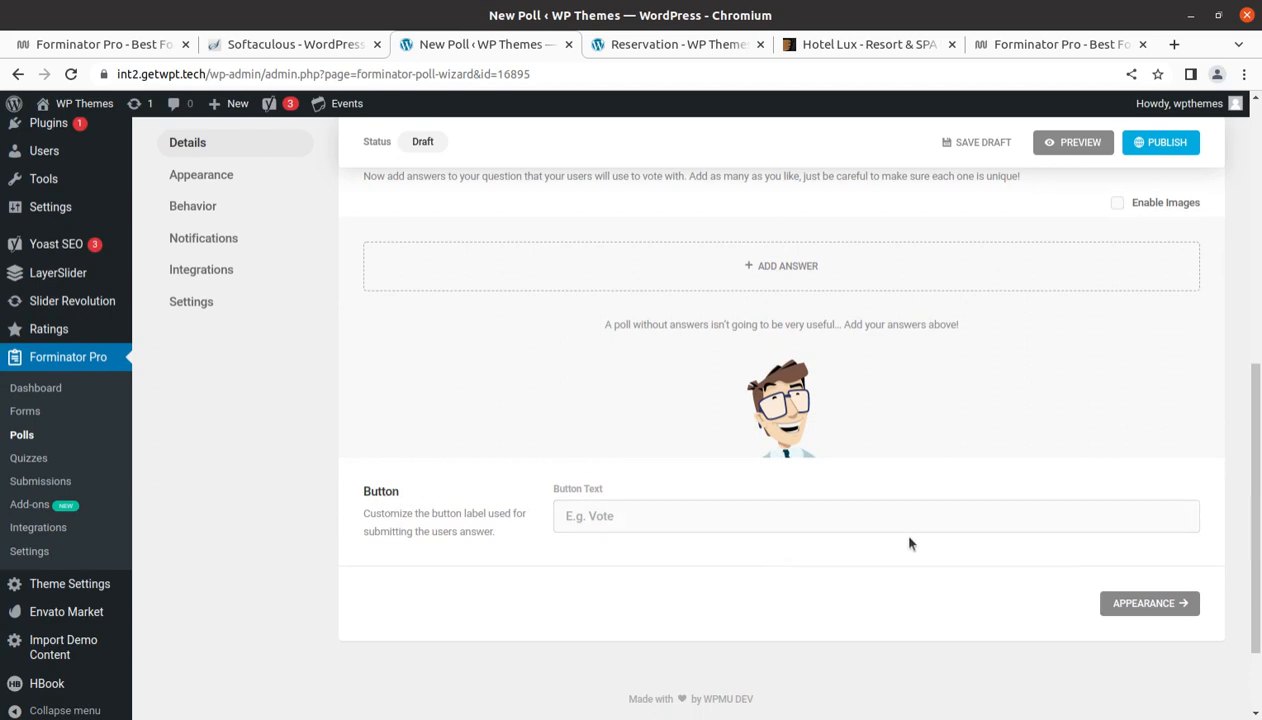
scroll(890, 600, up, 2)
scroll(885, 627, up, 4)
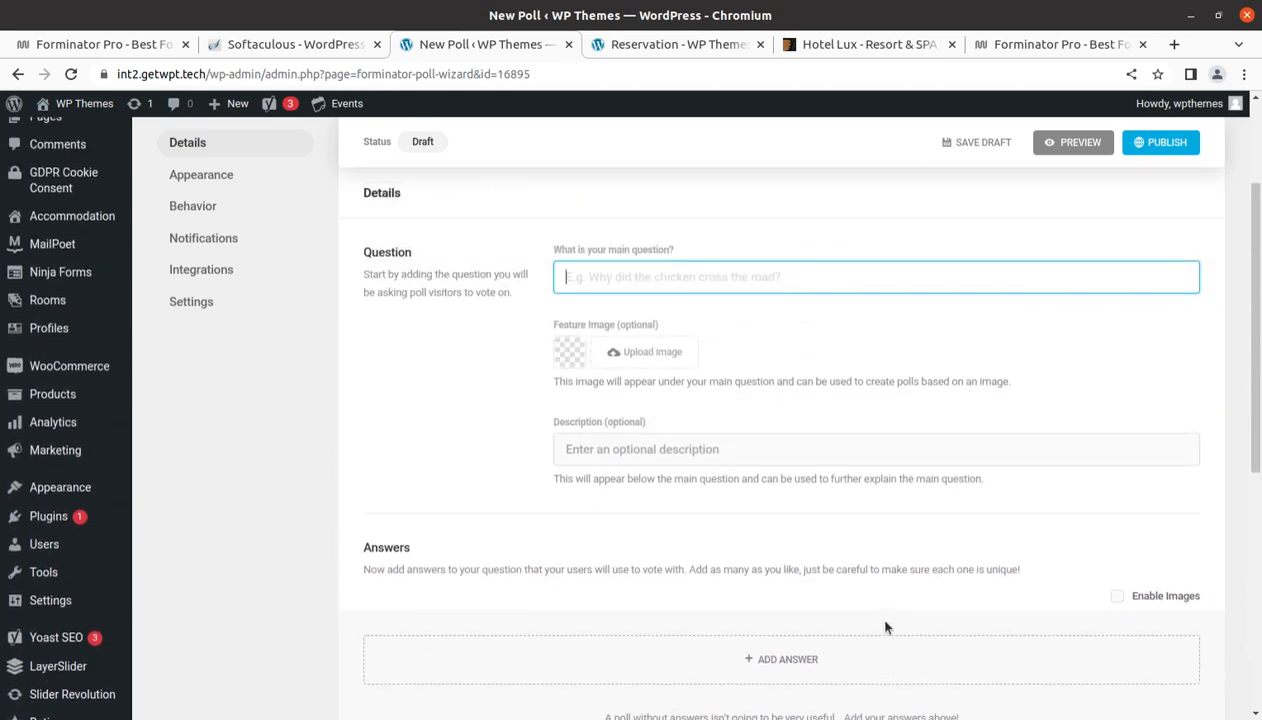
scroll(885, 627, up, 2)
scroll(347, 606, down, 4)
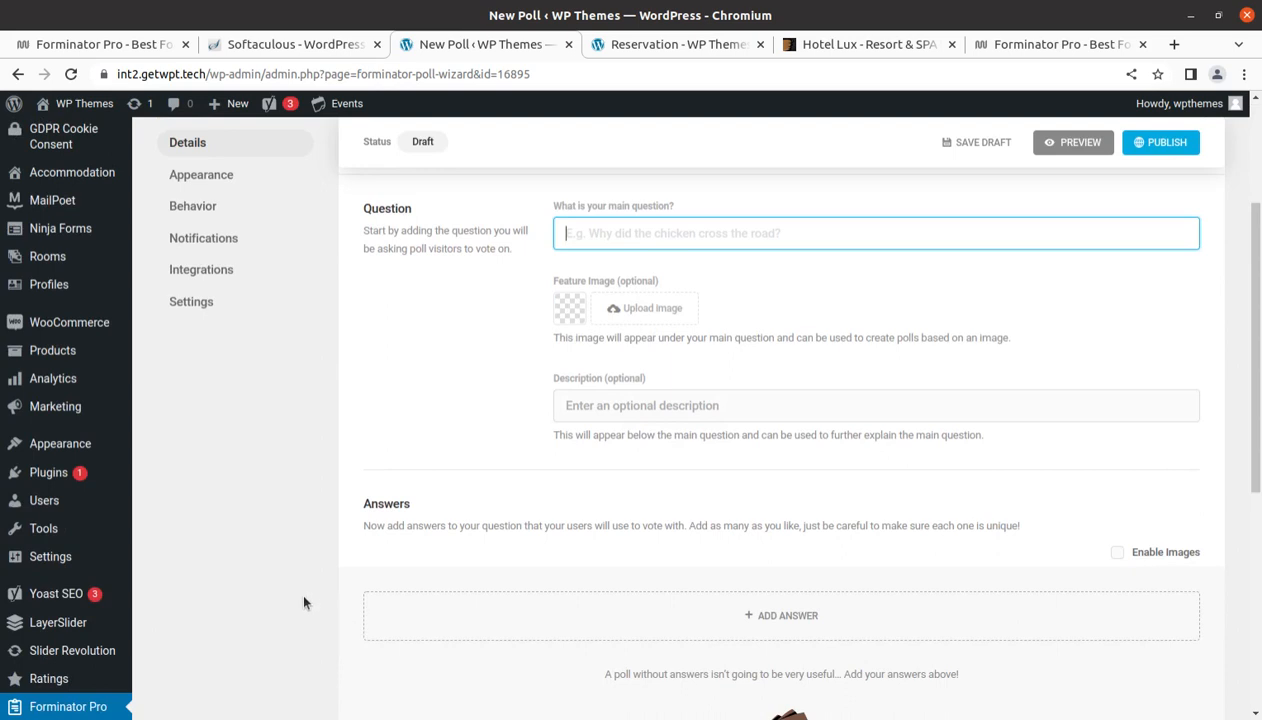
scroll(305, 603, down, 2)
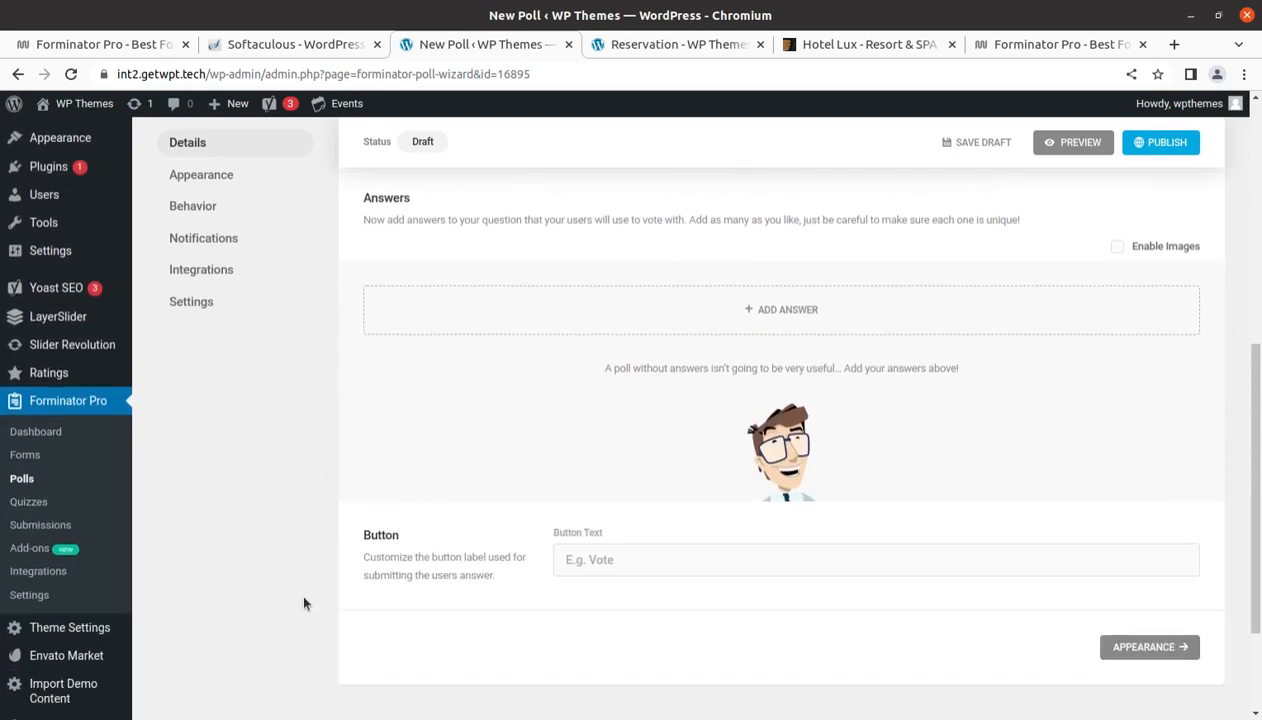
Open Forminator's global settings and review the dashboard module listings for forms, polls and quizzes, plus the accessibility options
click(27, 598)
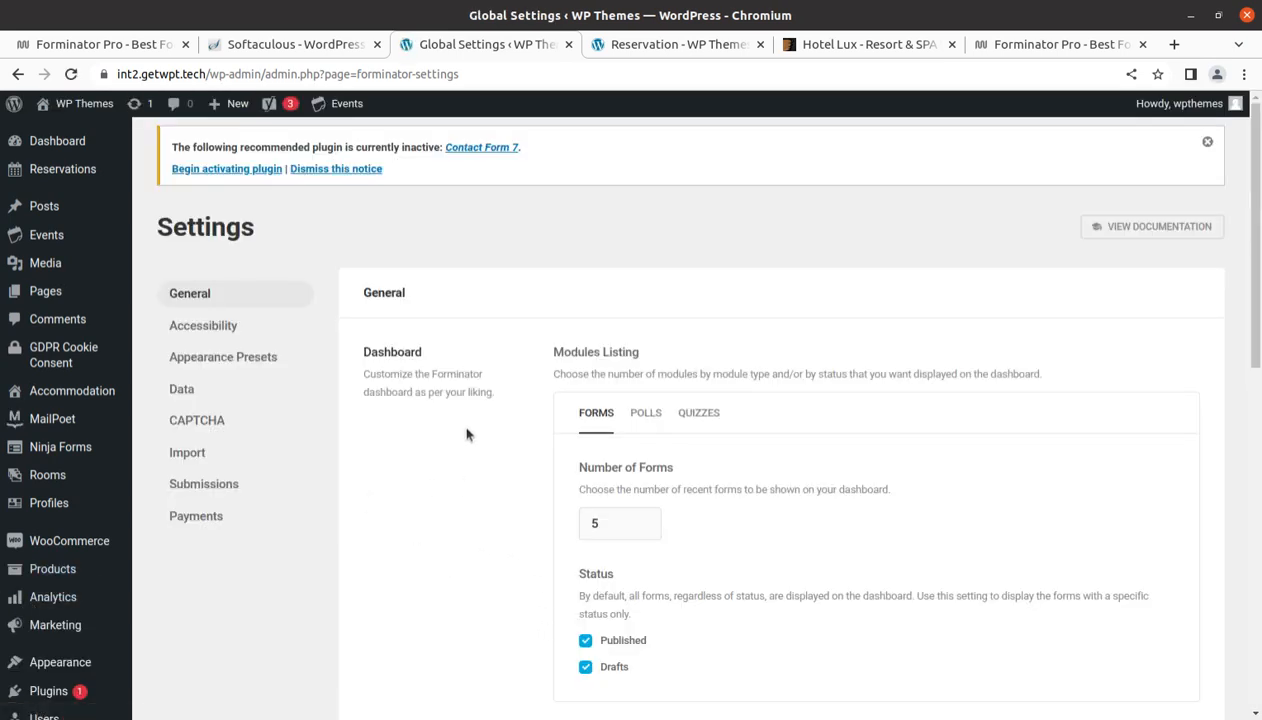
scroll(470, 430, down, 2)
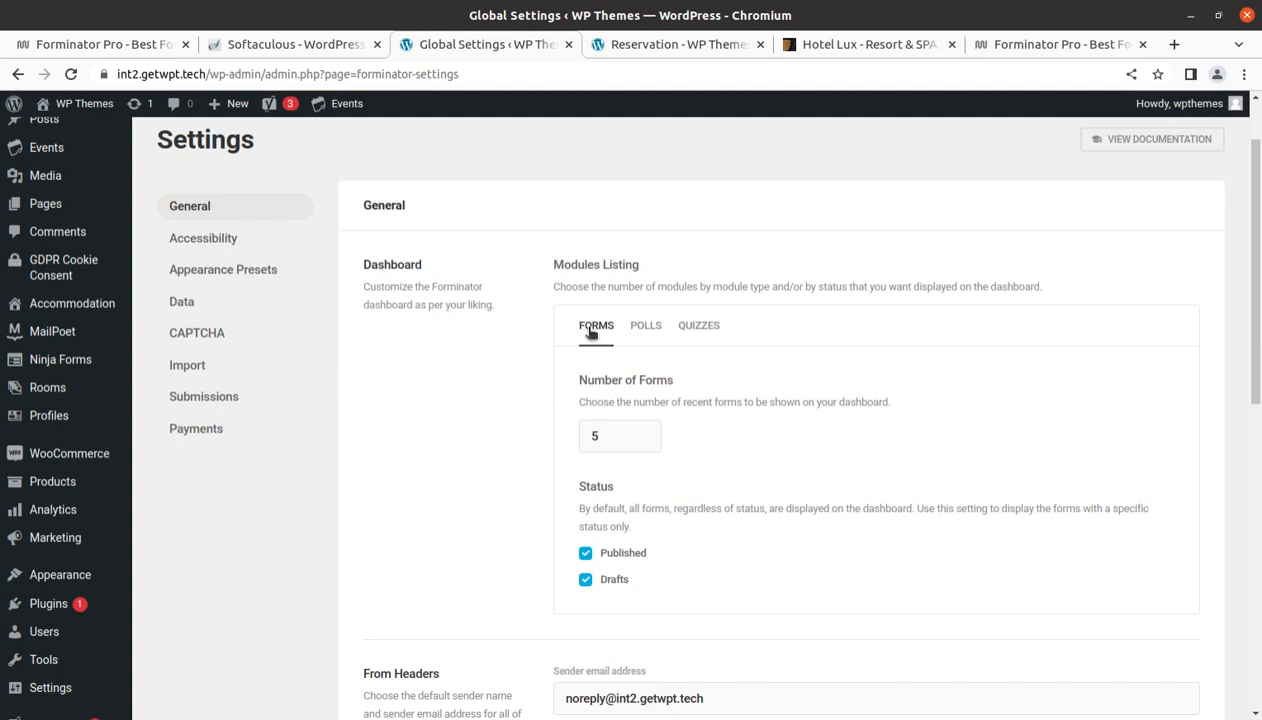
click(643, 330)
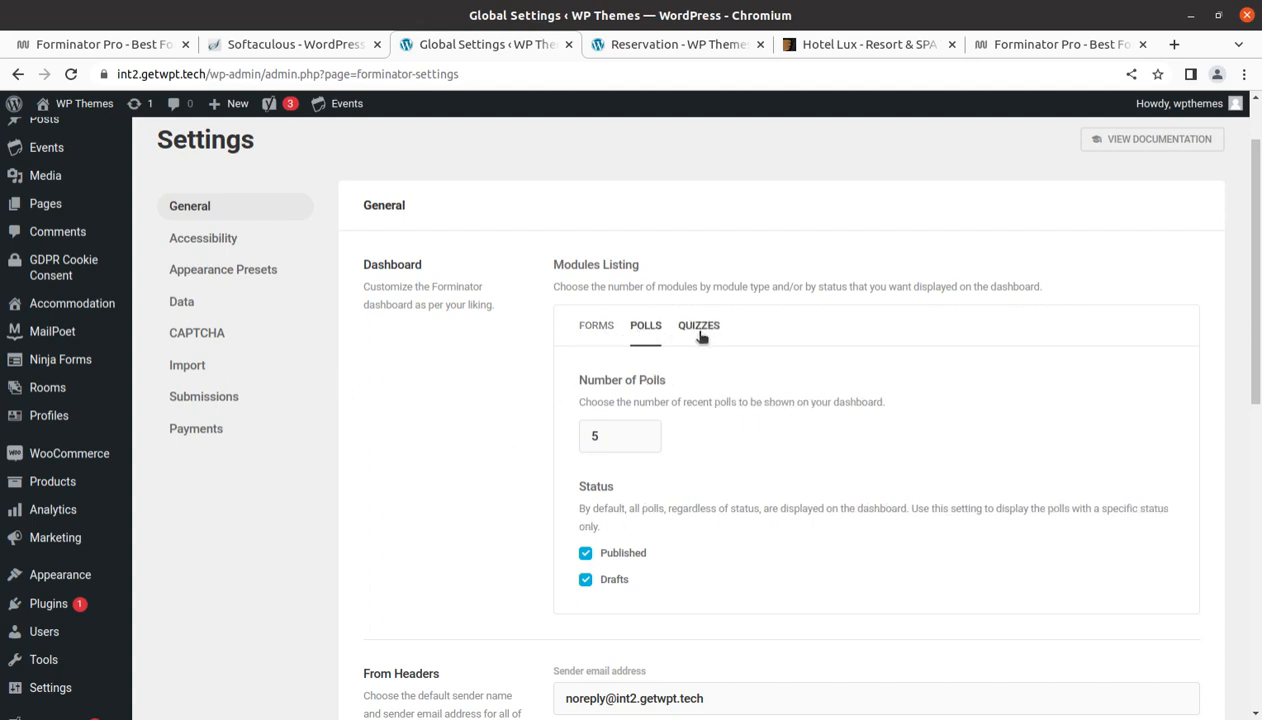
click(697, 326)
click(596, 326)
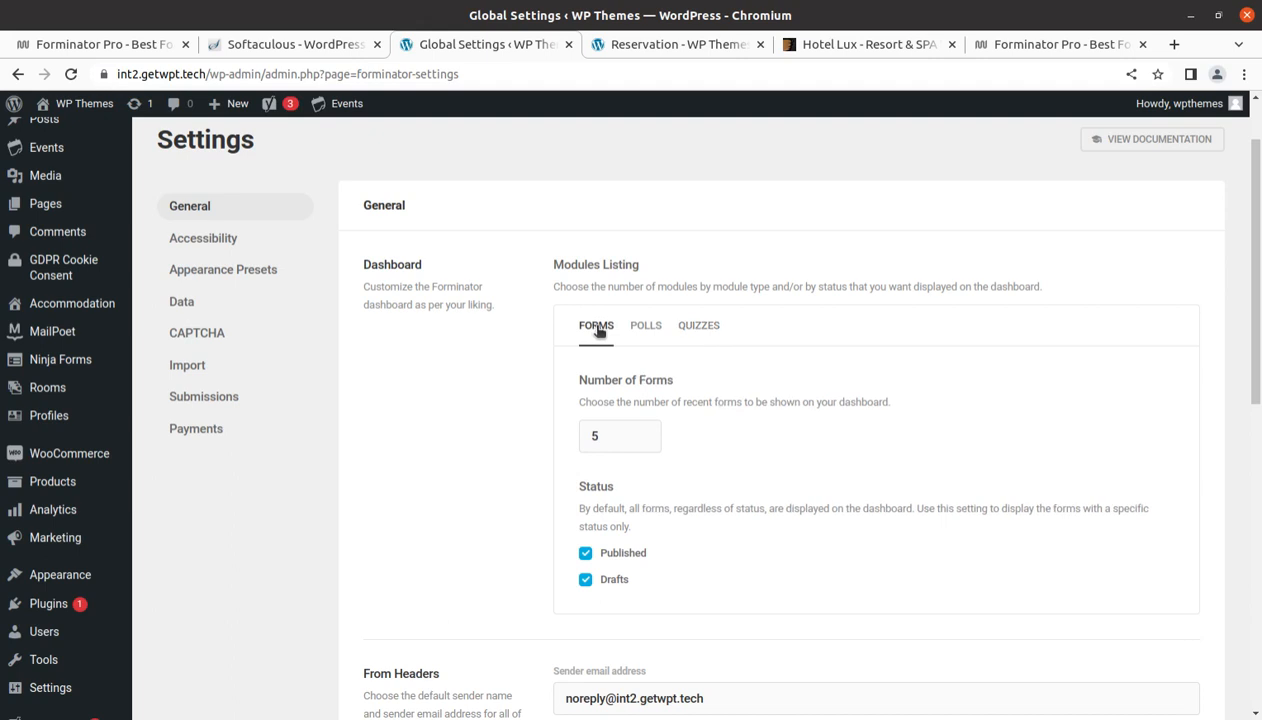
click(203, 244)
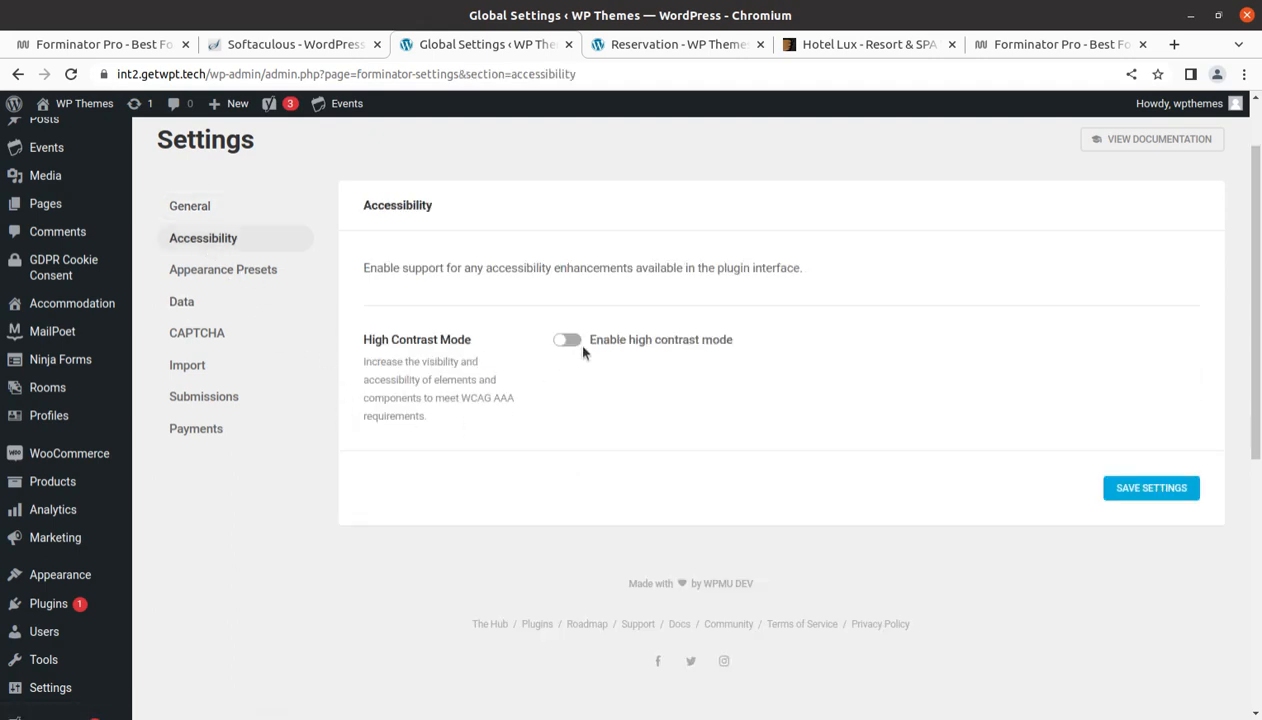
Preview the Flat, Bold, Material and None design styles of the Default Preset in the appearance presets
click(205, 272)
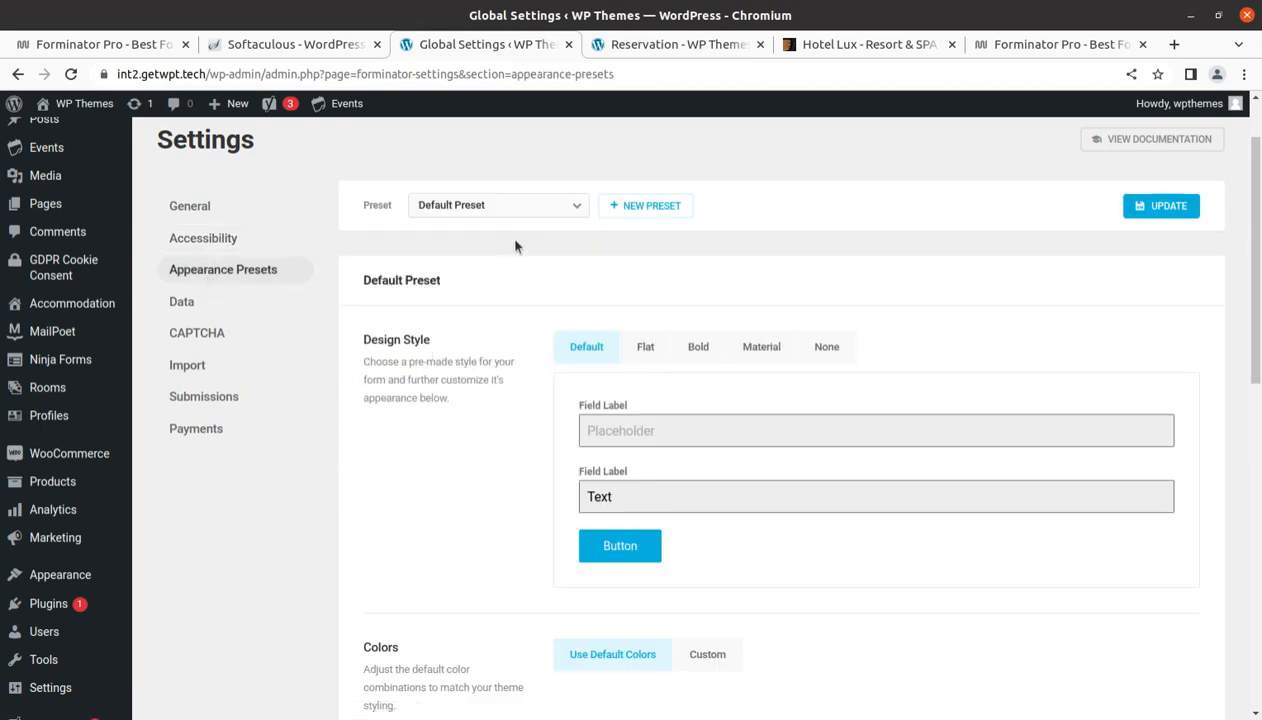
click(532, 203)
click(532, 203)
click(643, 352)
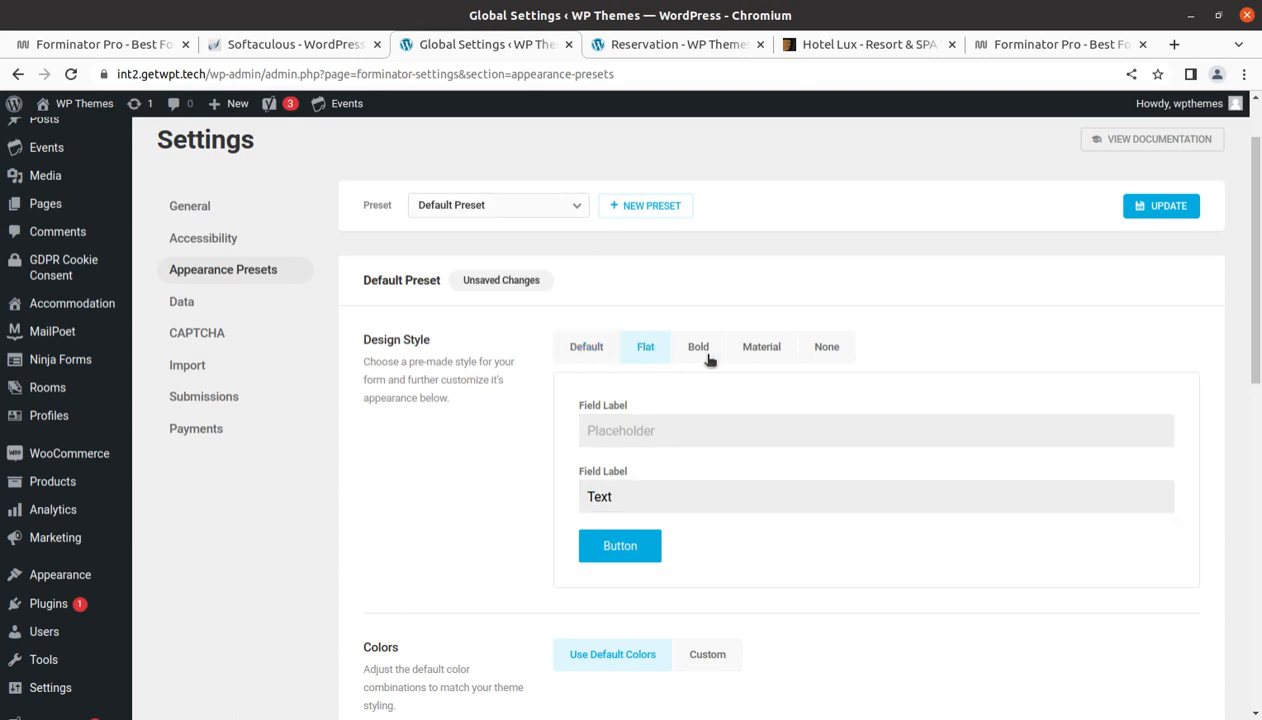
click(701, 352)
click(761, 347)
click(826, 347)
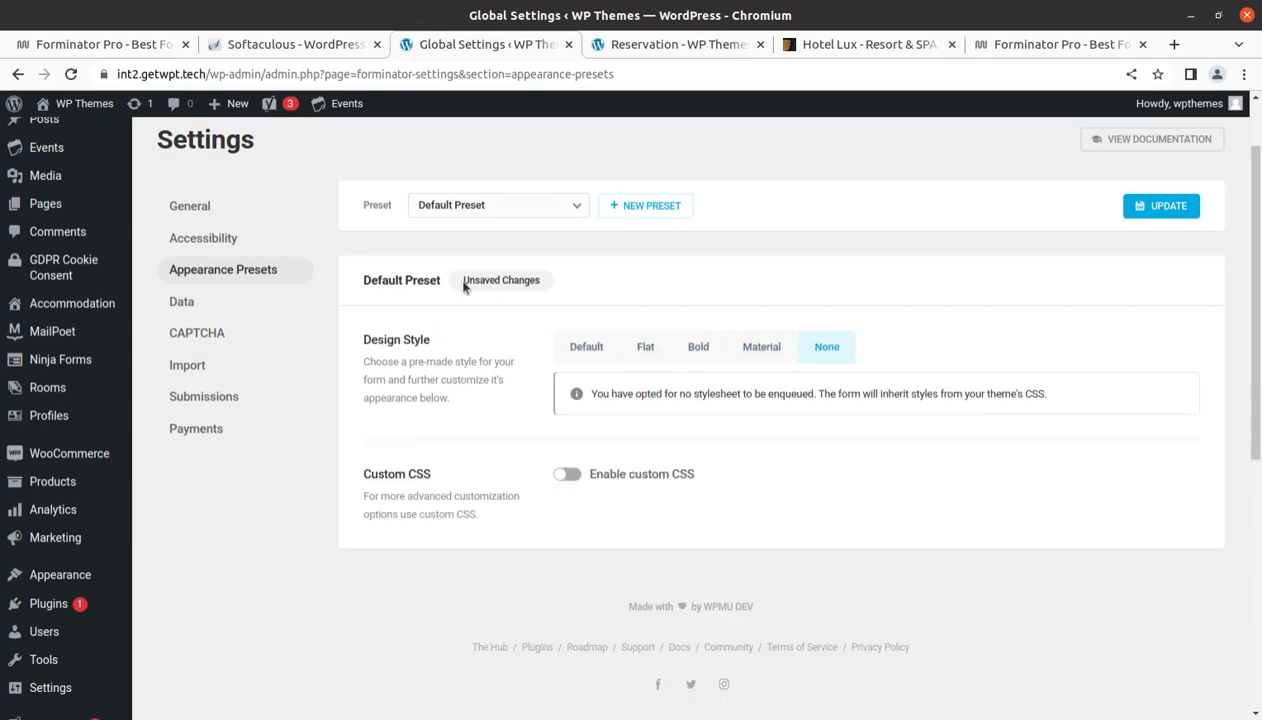
Review Forminator's data handling, reCAPTCHA key and third-party import settings
click(185, 308)
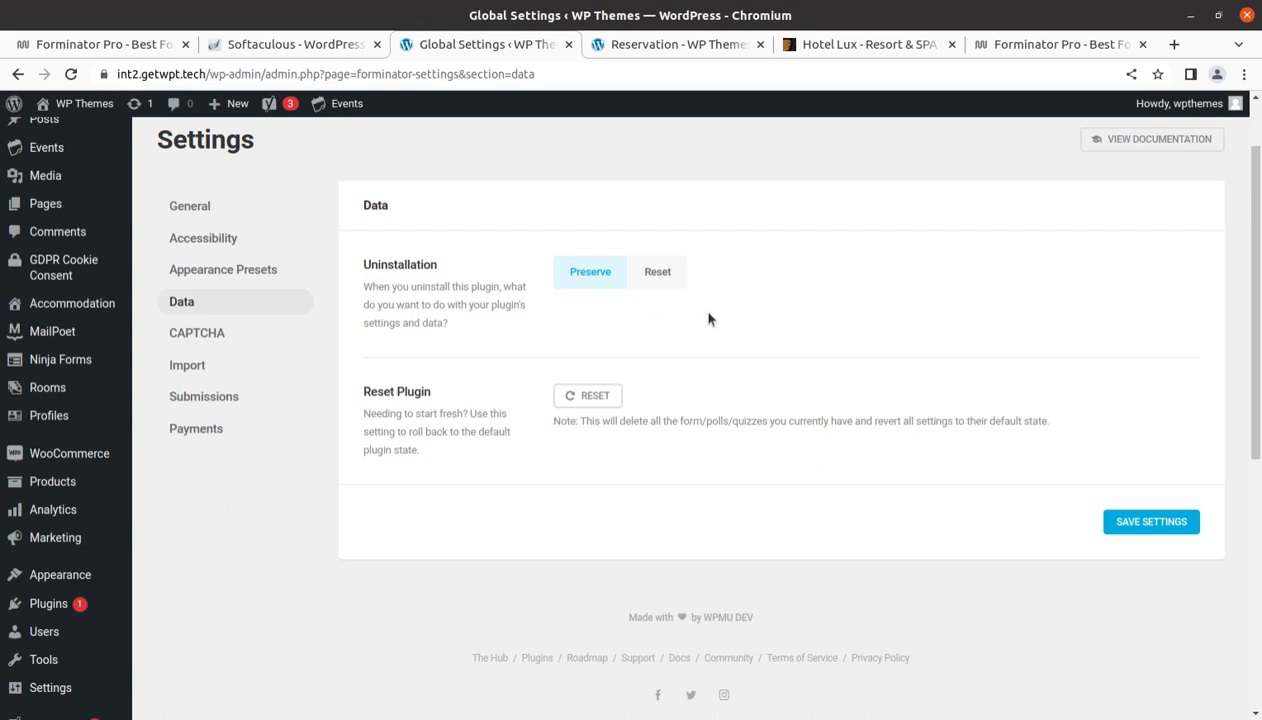
click(197, 334)
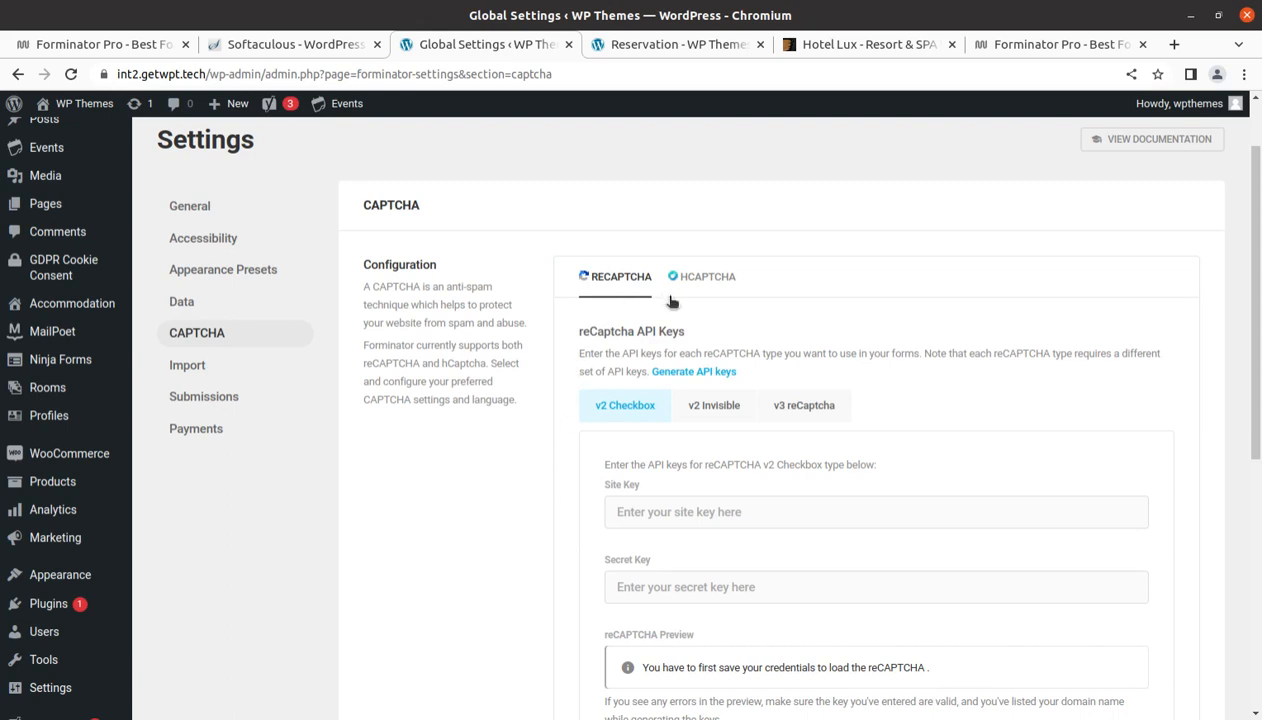
scroll(765, 425, down, 2)
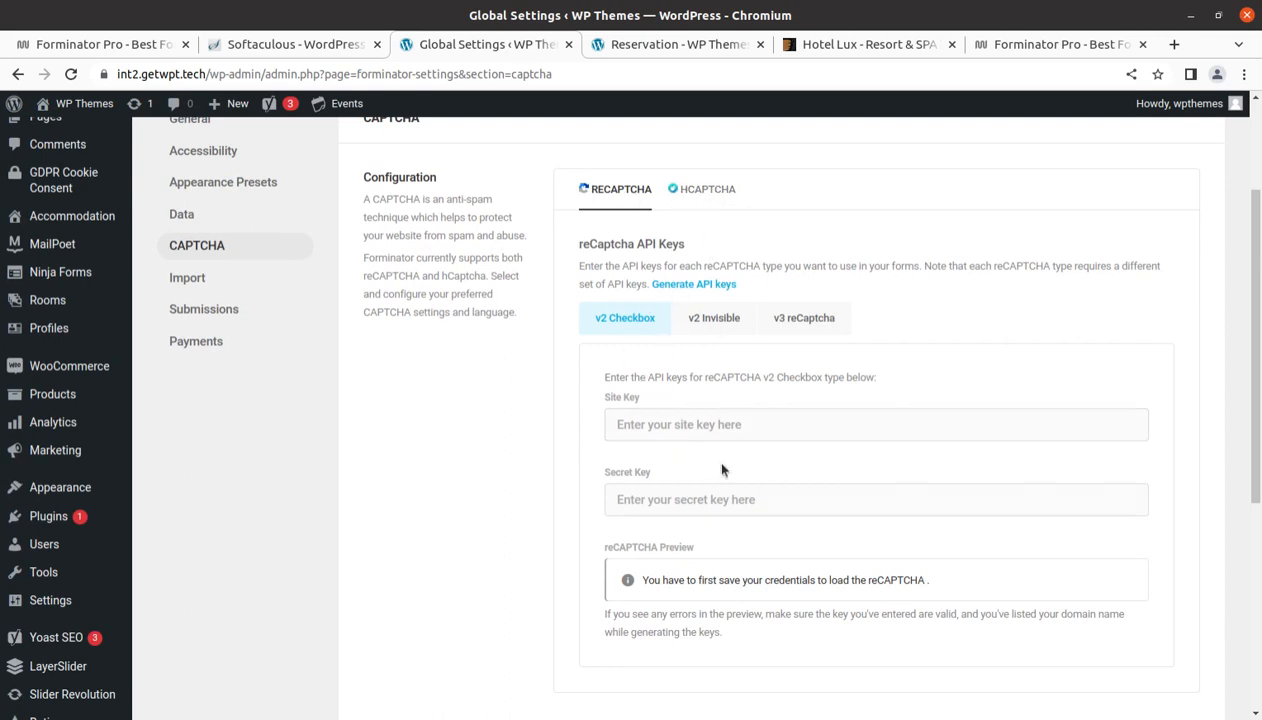
click(718, 500)
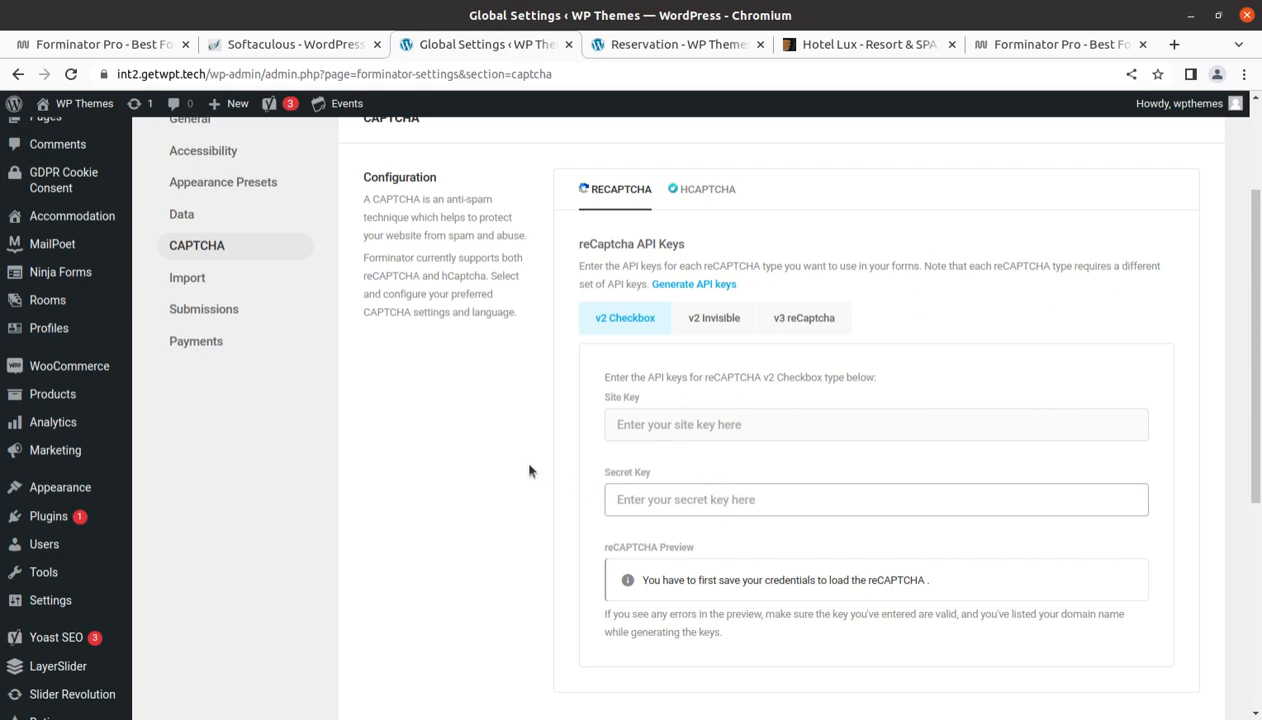
click(198, 282)
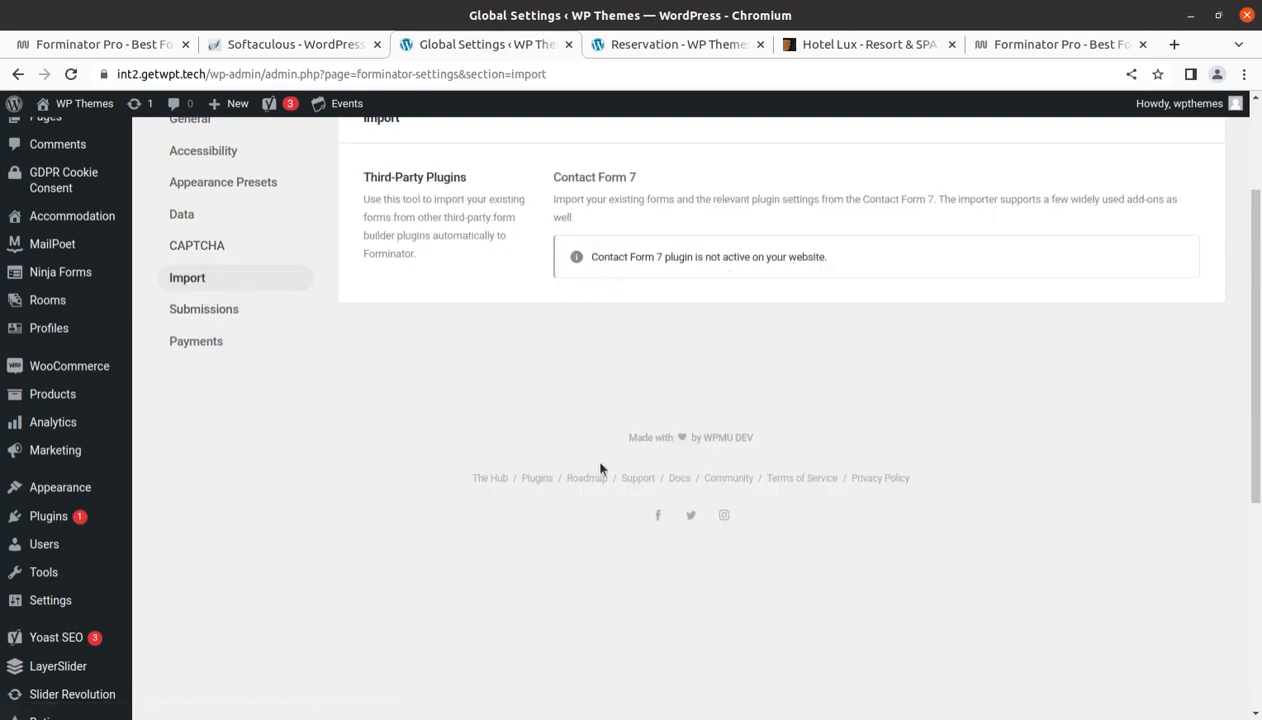
Review the submissions privacy settings for forms, including submission retention, IP retention and account erasure requests
scroll(600, 468, up, 3)
click(208, 445)
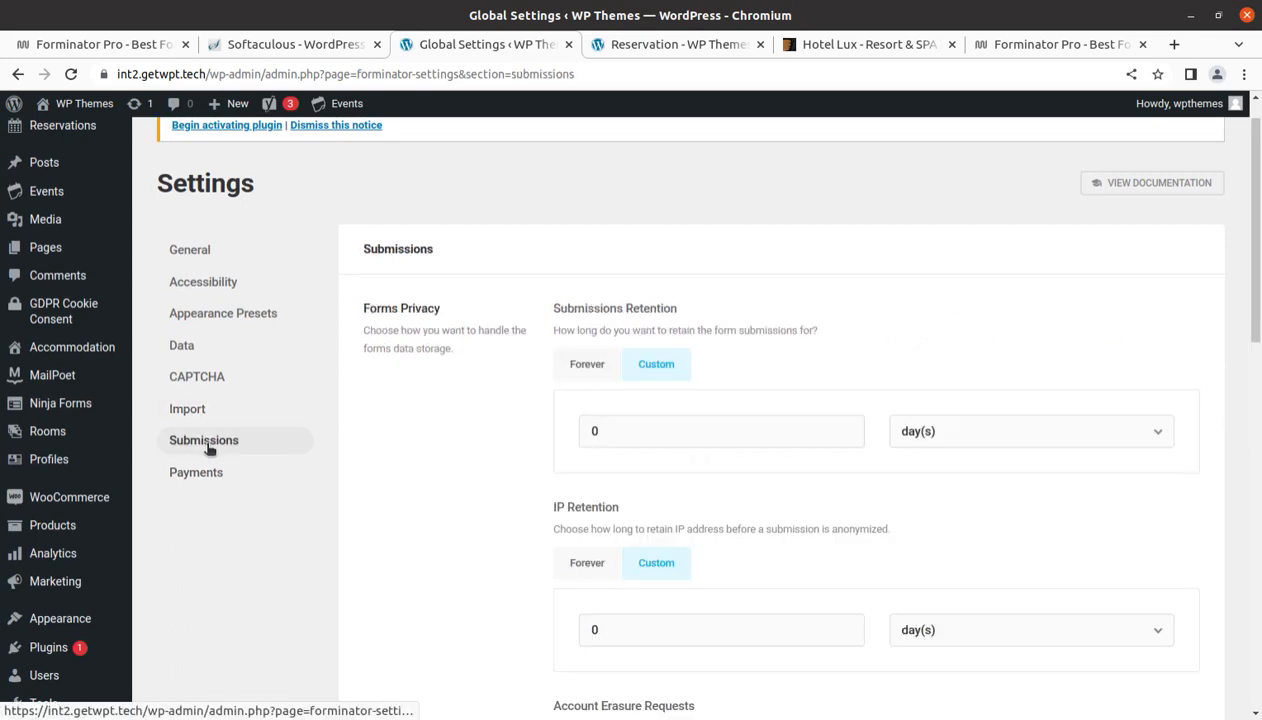
scroll(980, 465, down, 2)
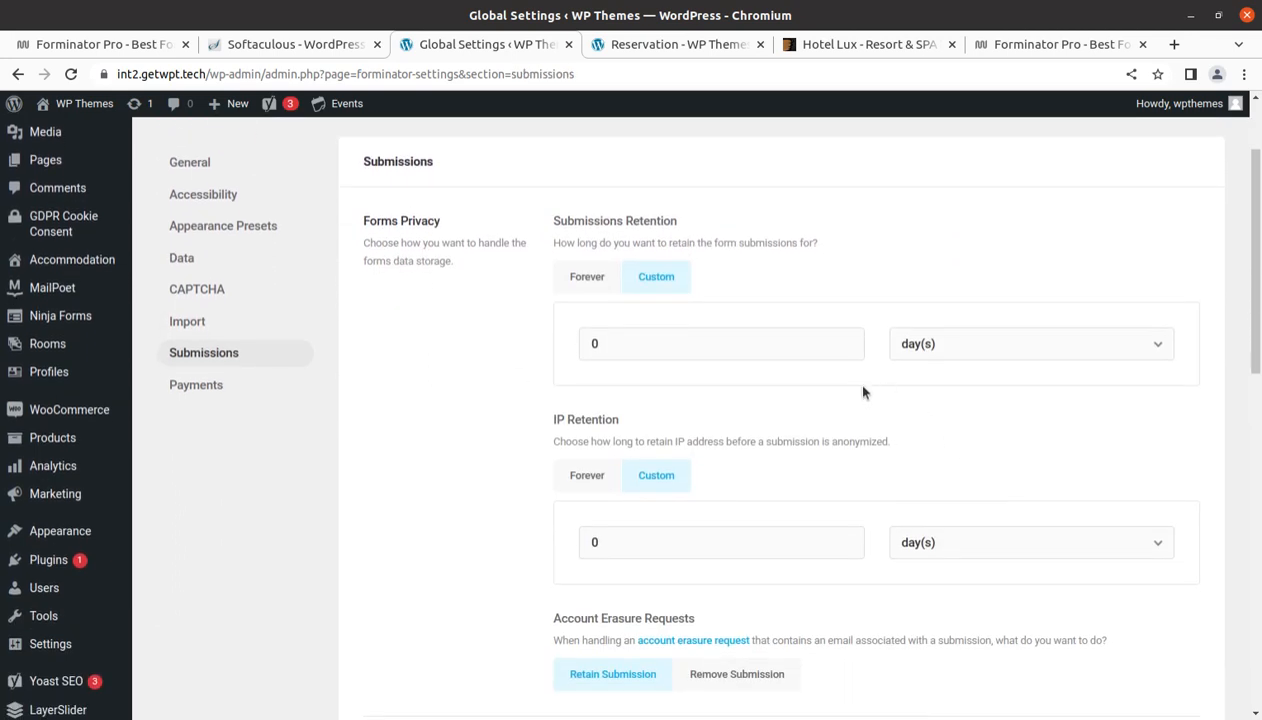
scroll(862, 397, down, 2)
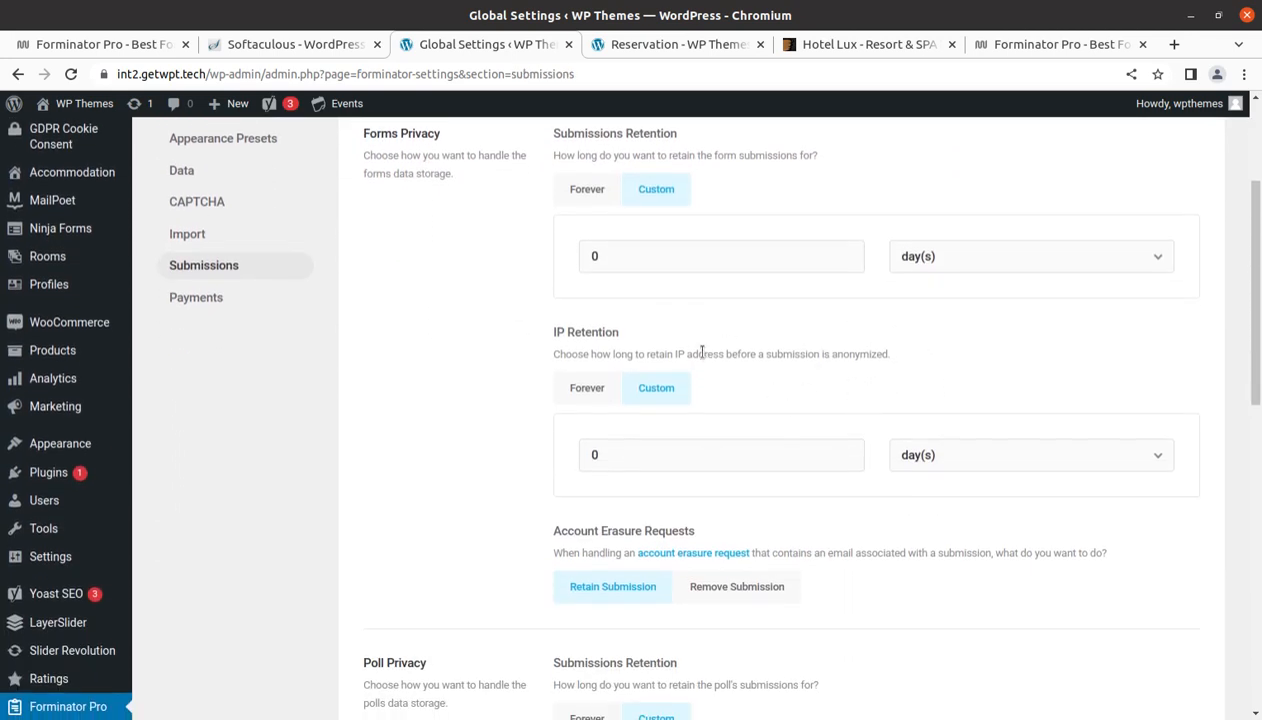
scroll(680, 360, up, 2)
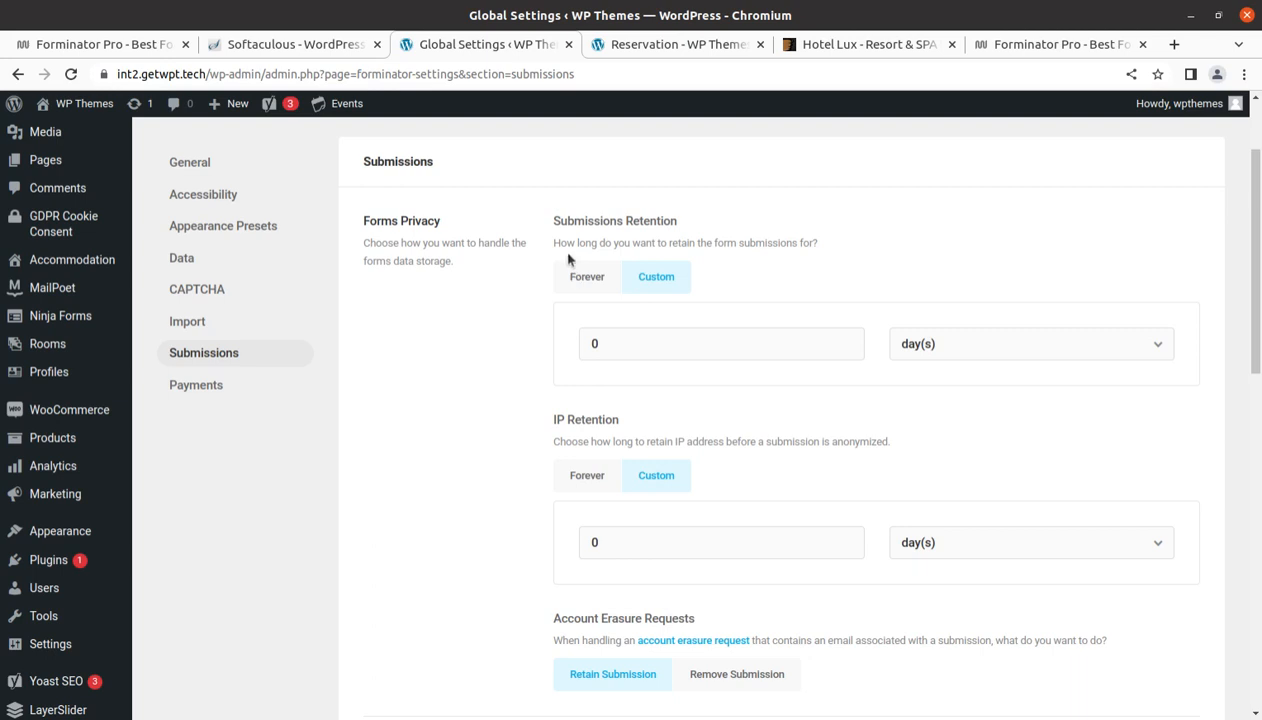
drag(690, 249, 815, 243)
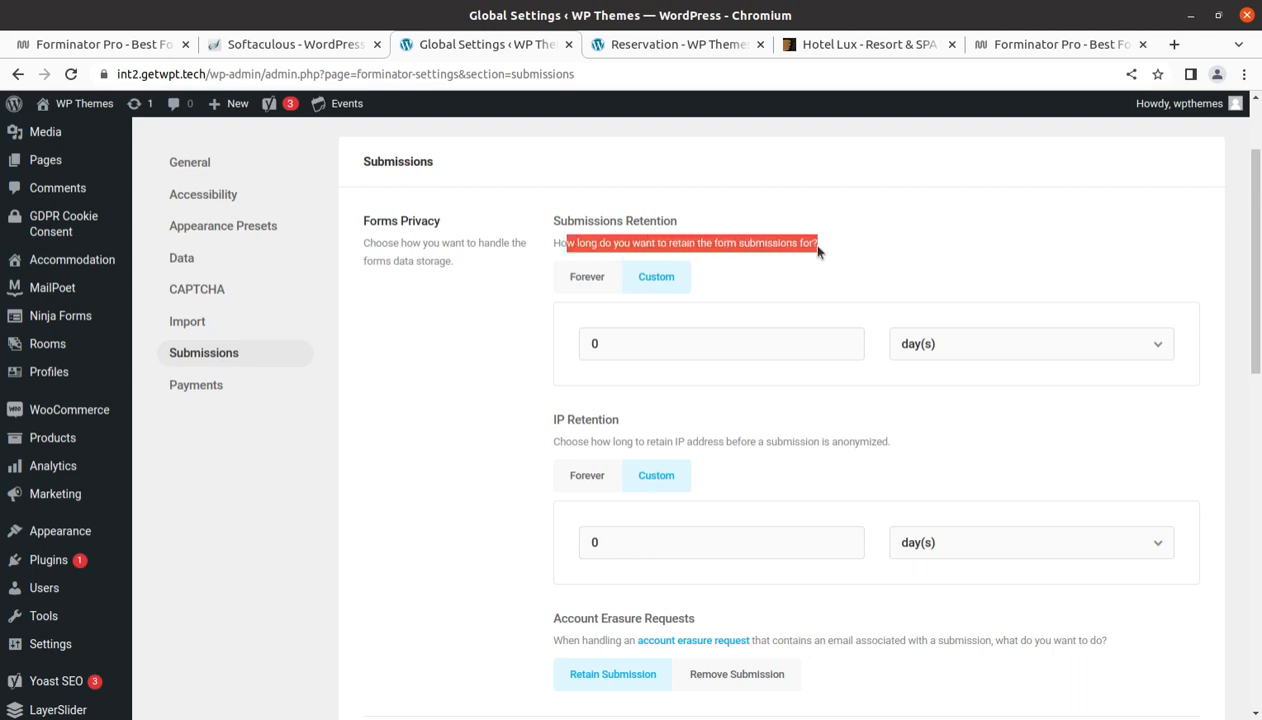
click(580, 285)
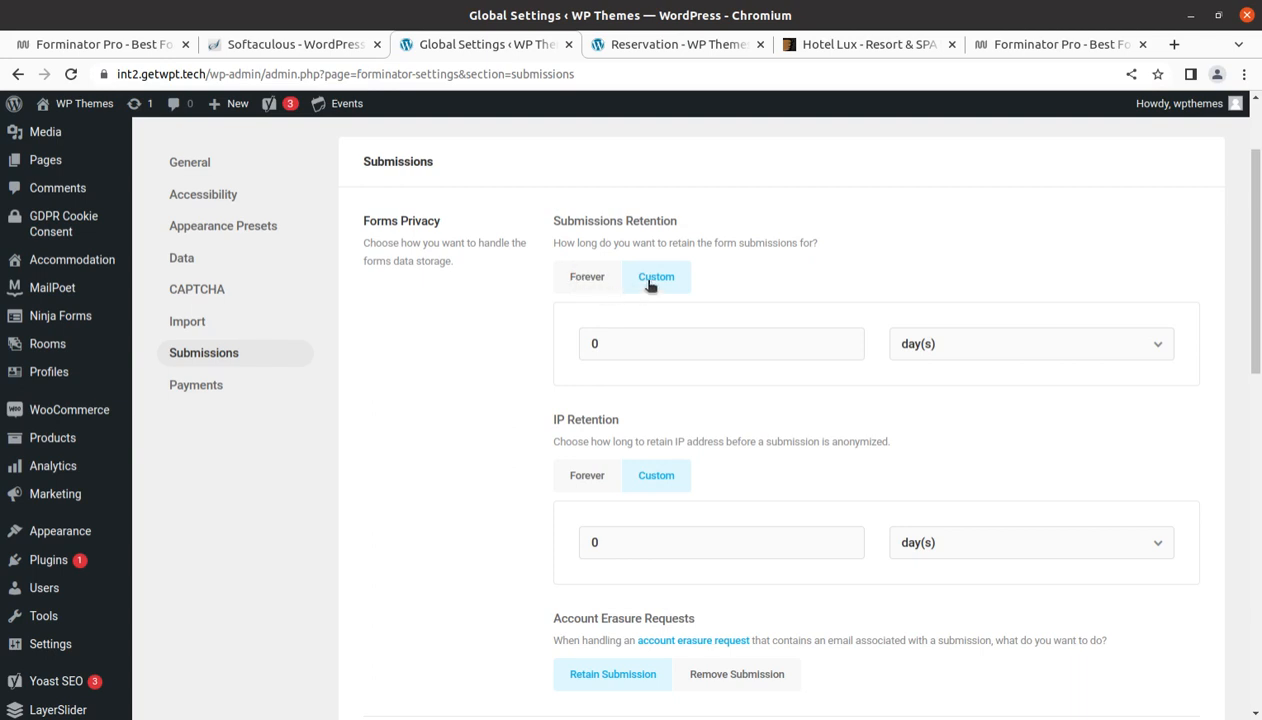
Review the Stripe and PayPal payment settings, and inspect the Stripe account connection form without connecting
click(200, 387)
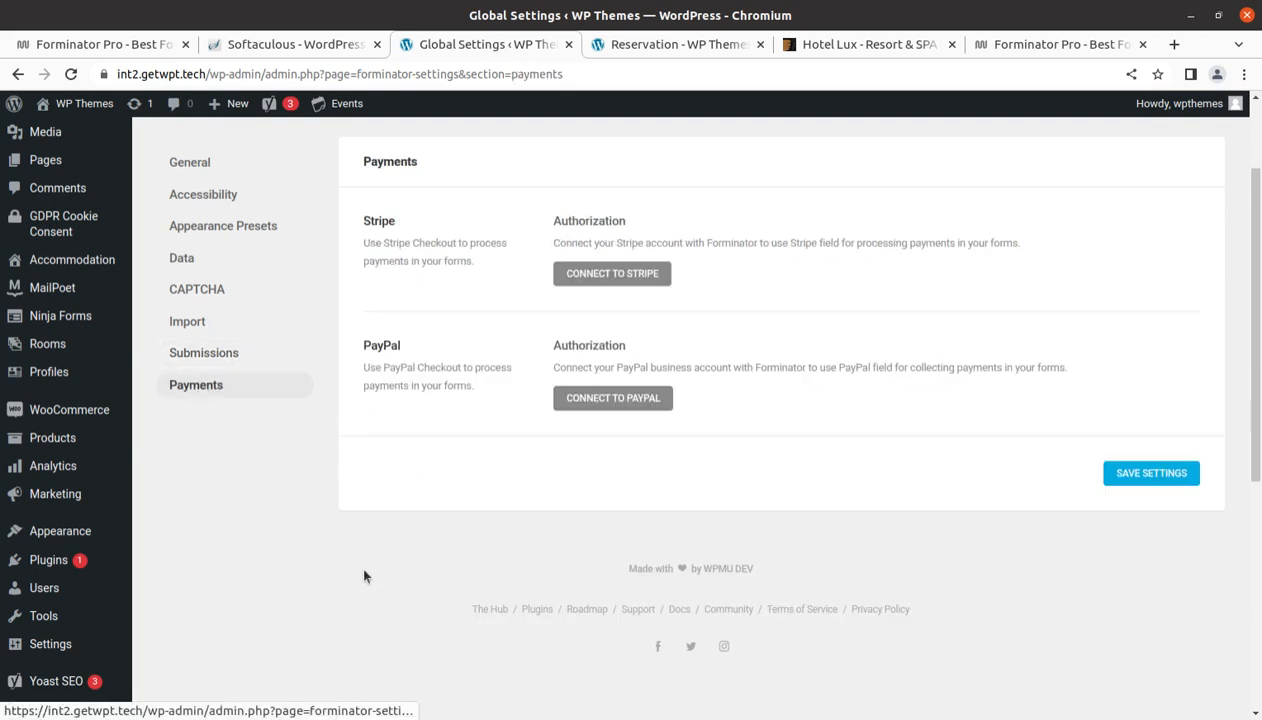
scroll(330, 480, up, 2)
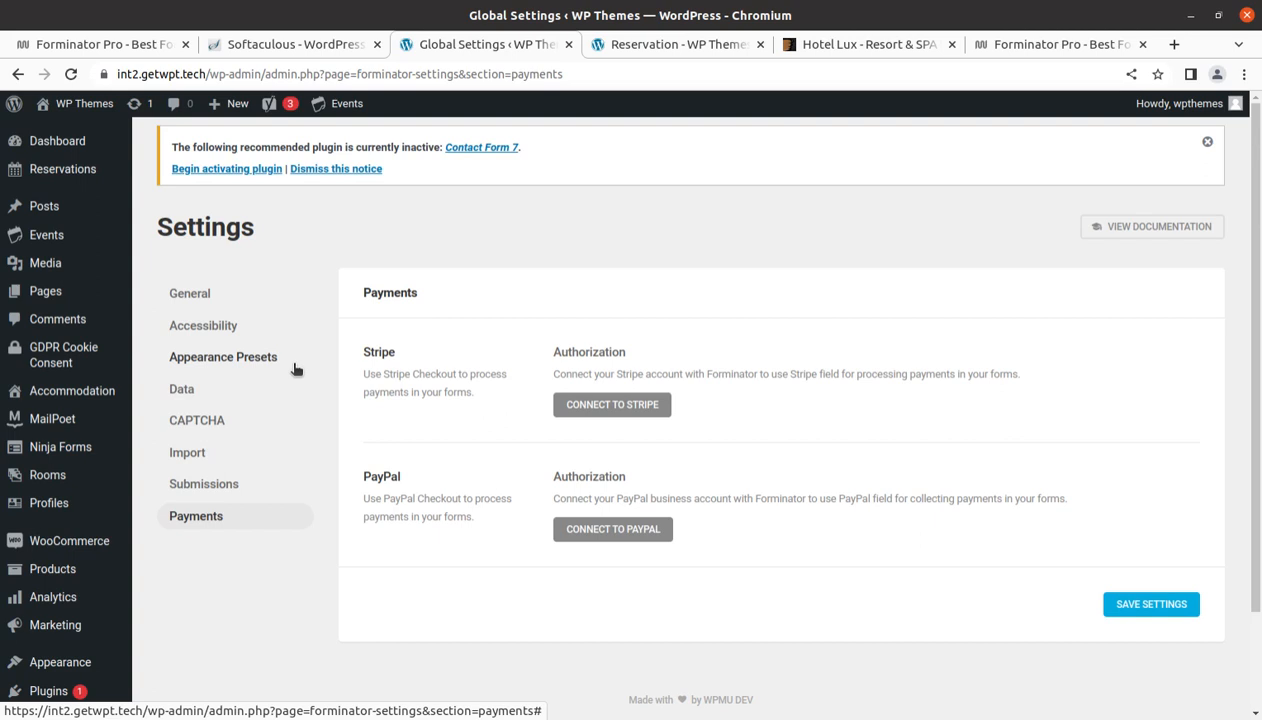
double_click(358, 480)
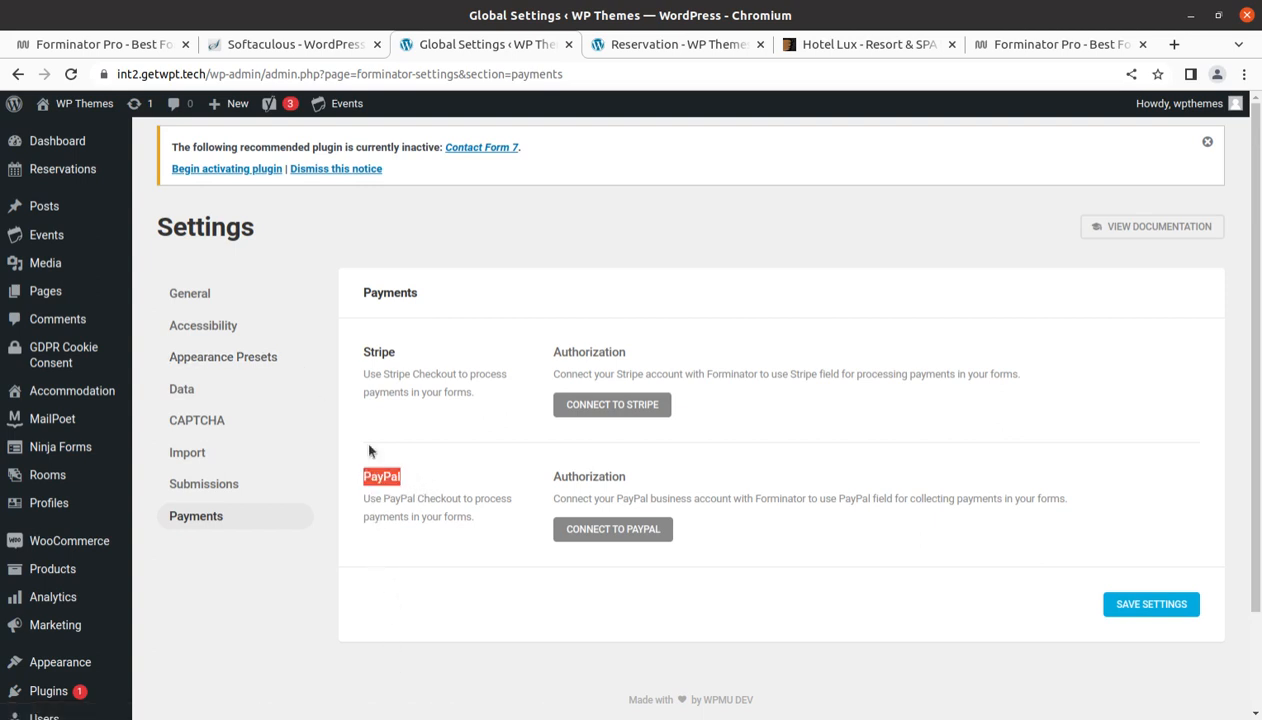
double_click(395, 354)
click(580, 410)
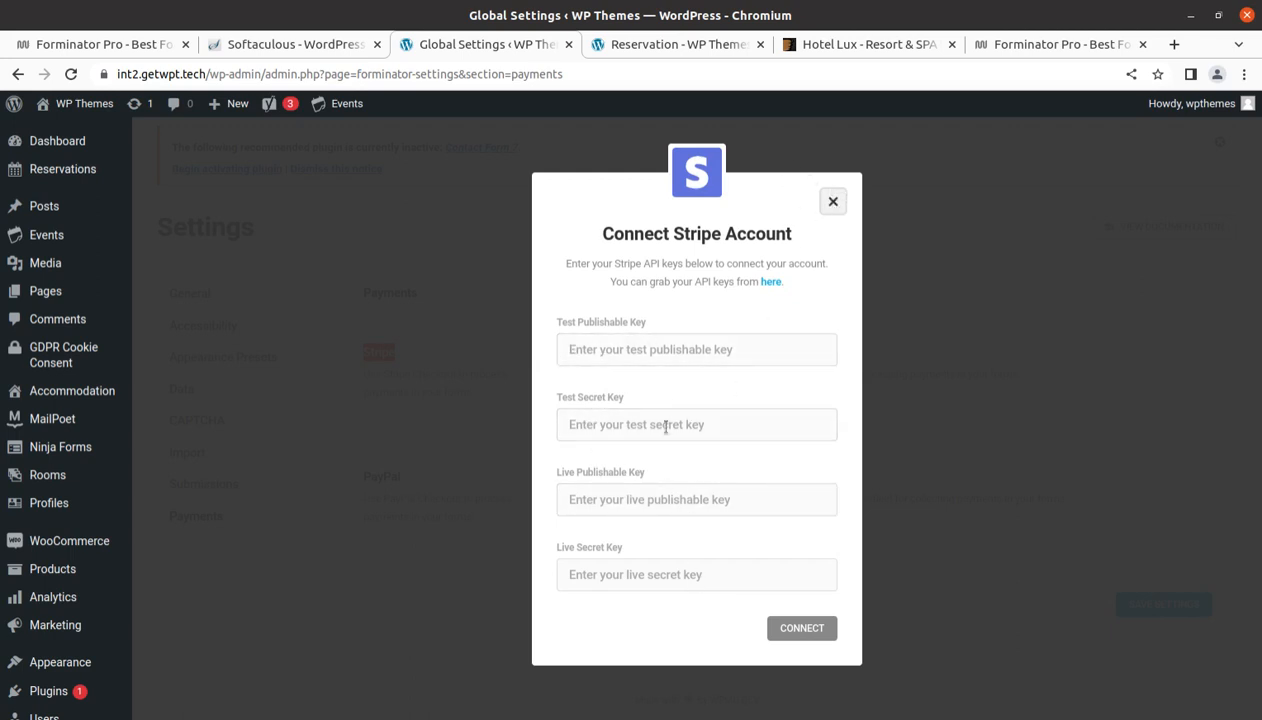
click(833, 201)
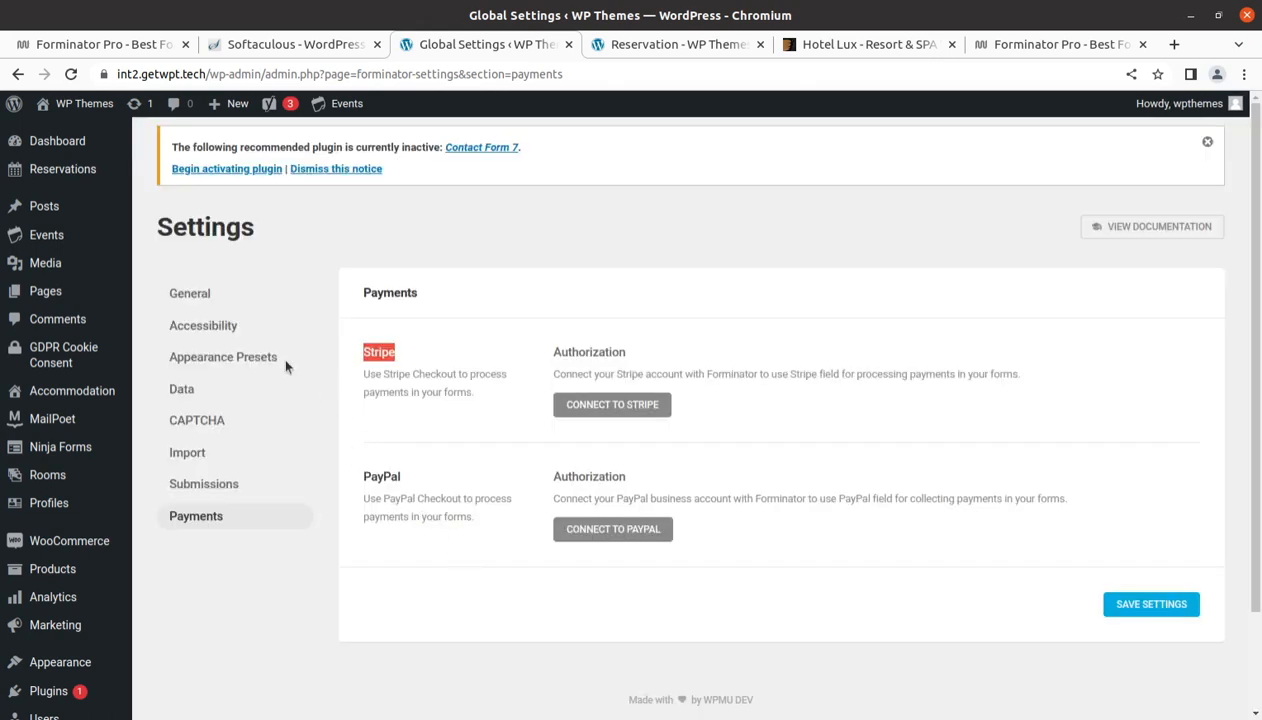
Switch to the Forminator Pro product page and review its form features, Stripe recurring subscriptions and Pricing sections
scroll(207, 565, down, 3)
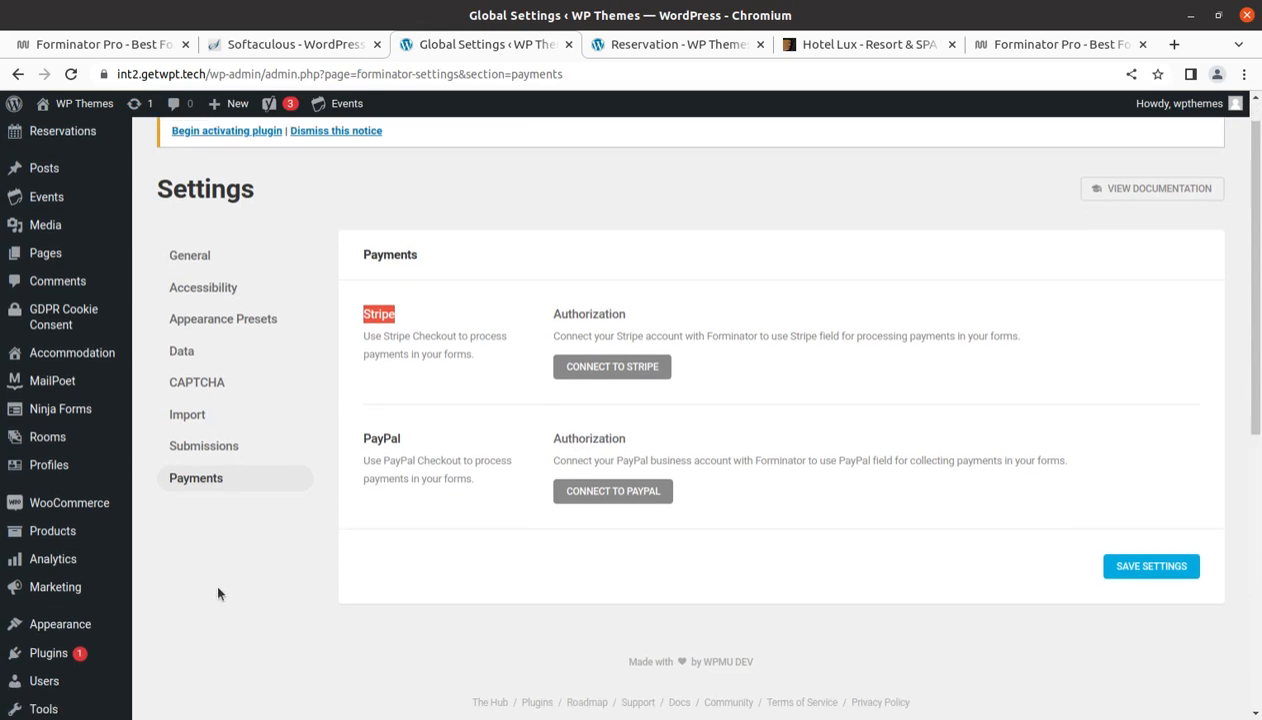
scroll(181, 588, down, 3)
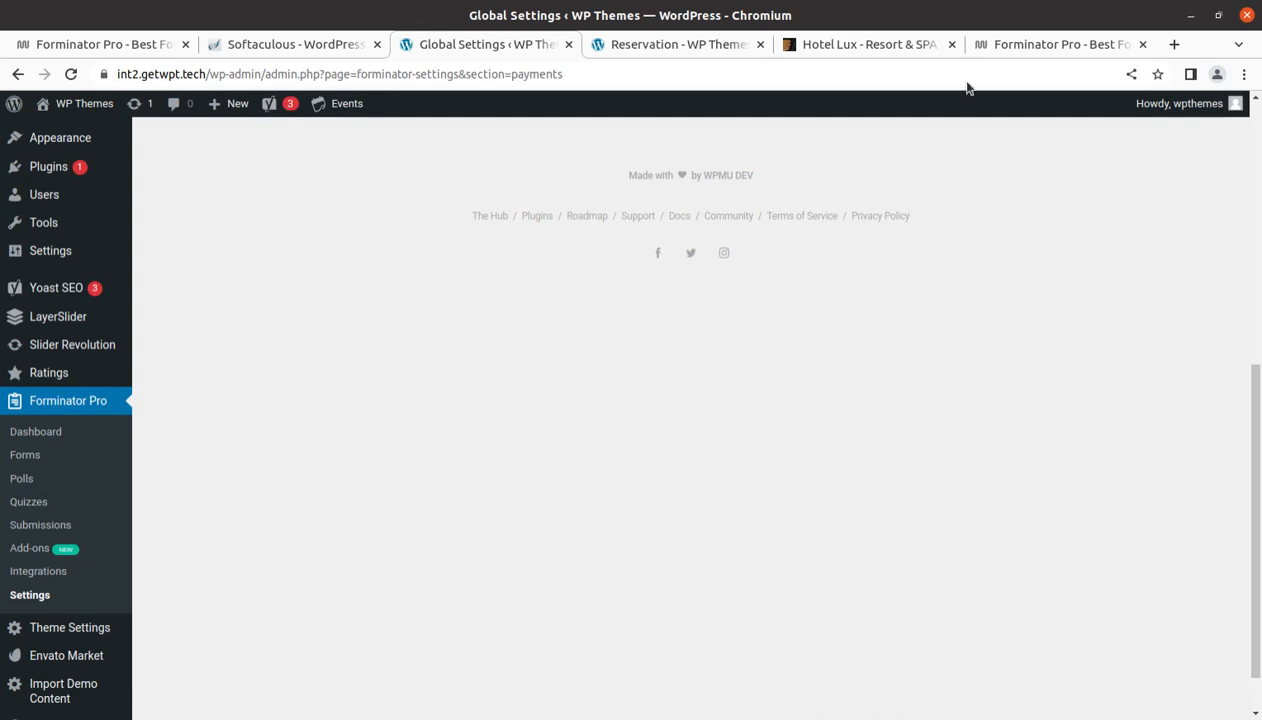
click(1000, 44)
scroll(573, 472, down, 2)
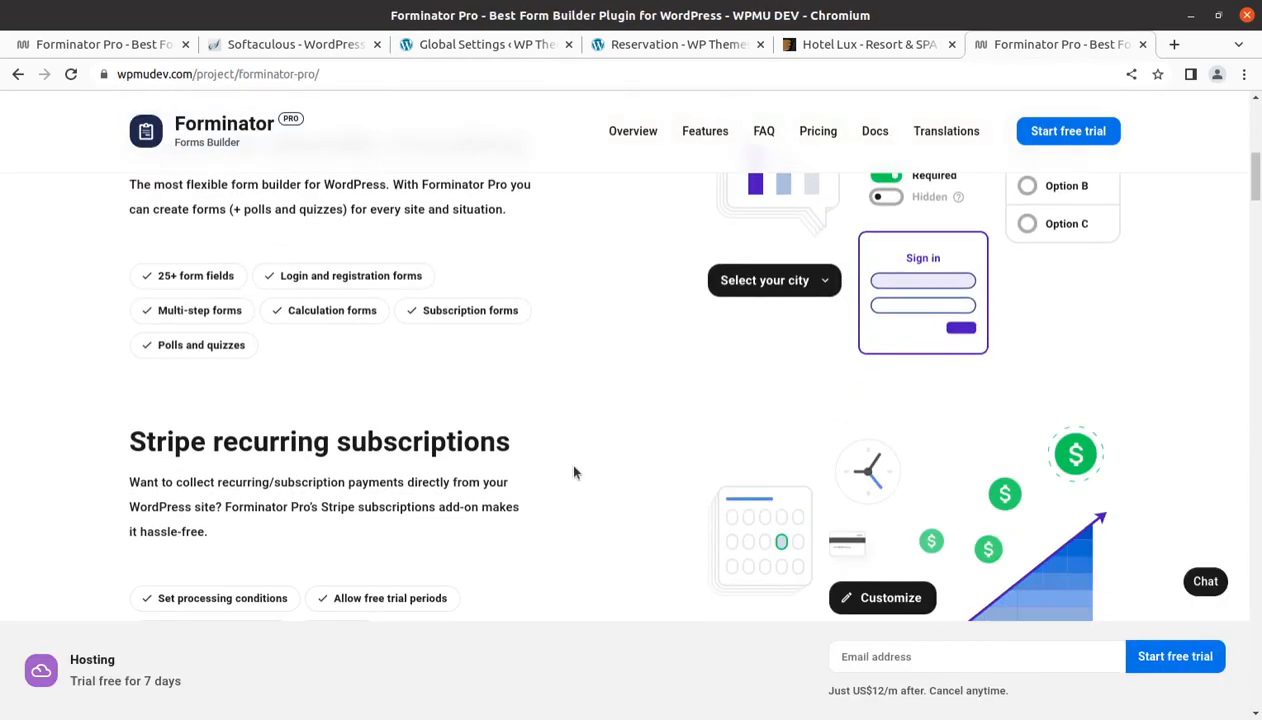
scroll(573, 472, down, 4)
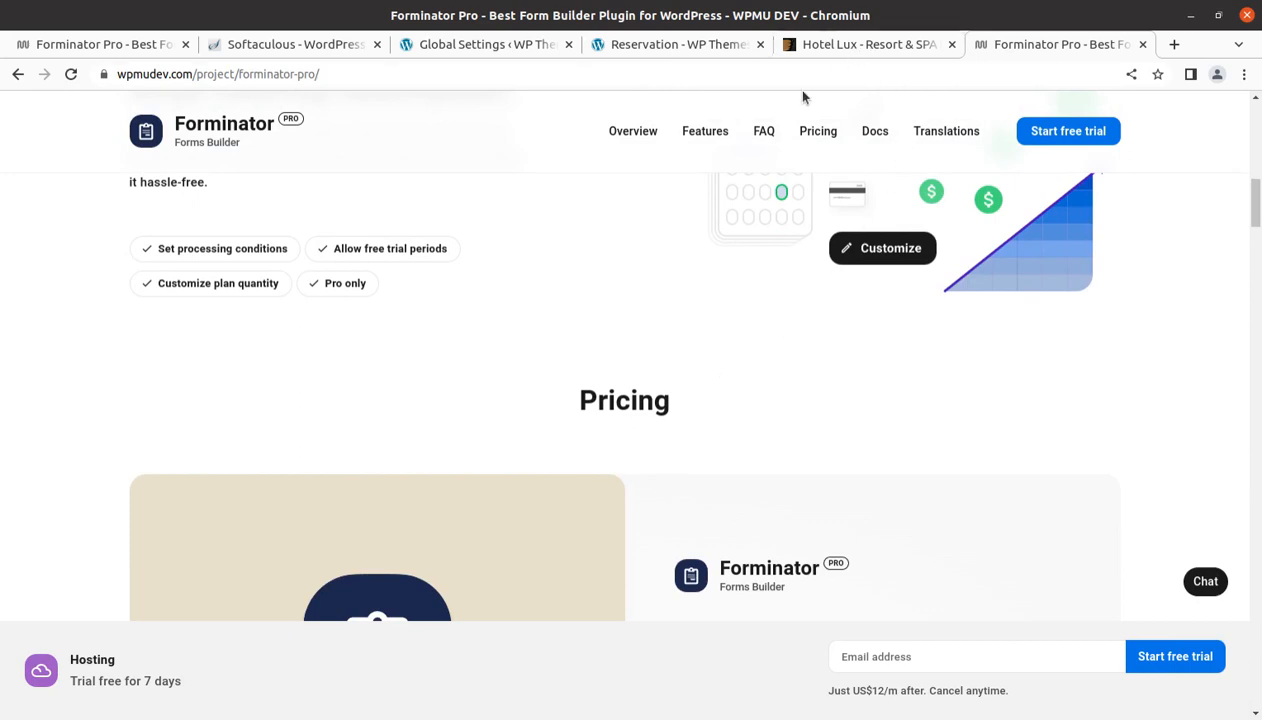
scroll(697, 439, up, 5)
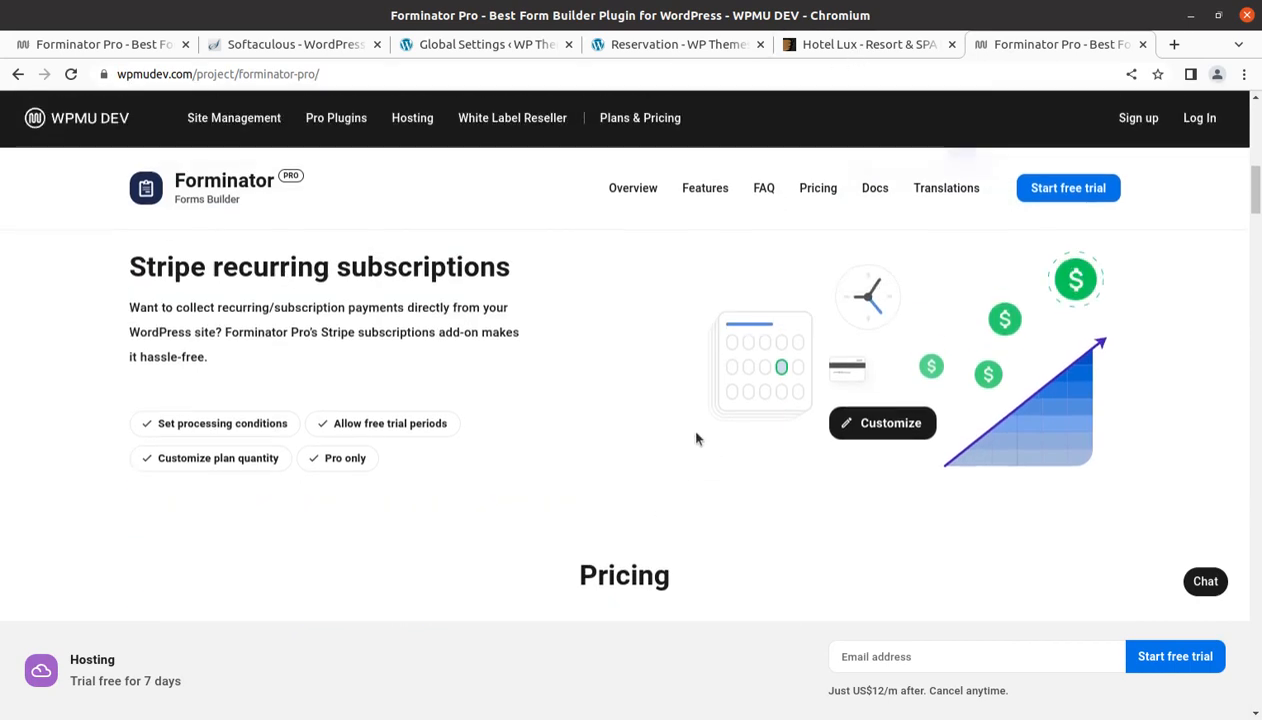
scroll(697, 439, up, 1)
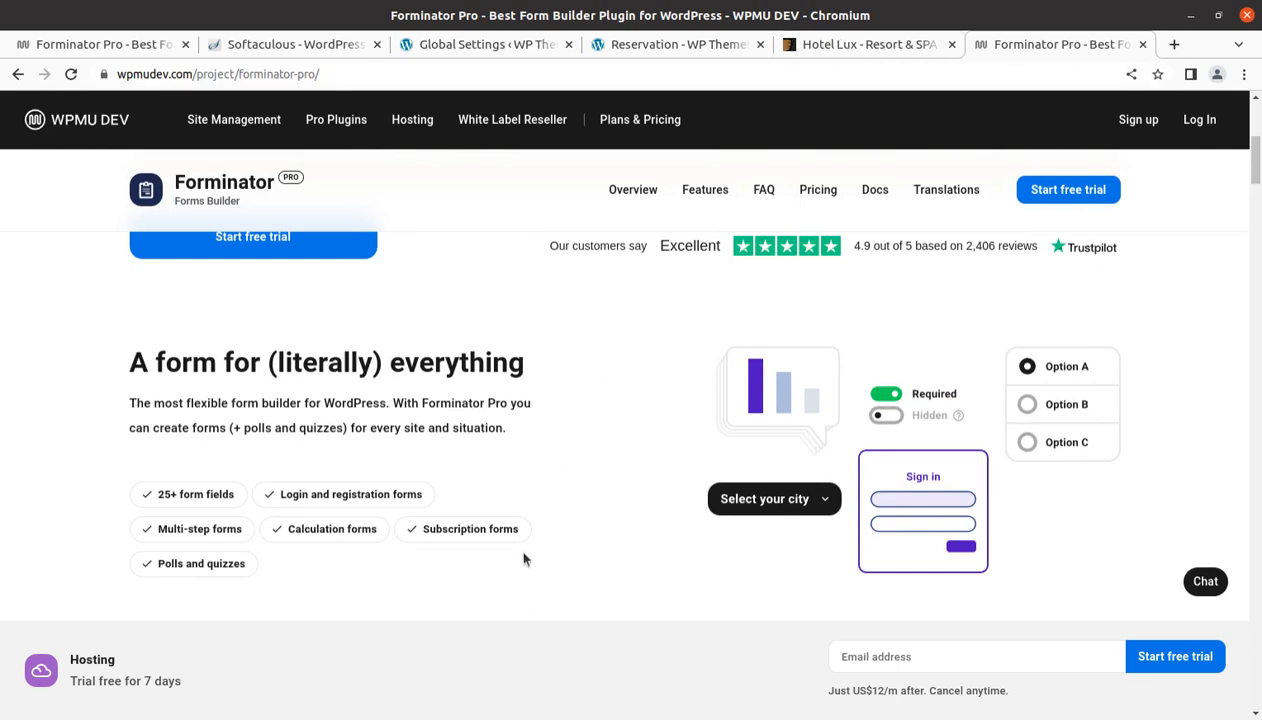
Glance at the Hotel Lux theme preview, then return to the Forminator Pro product page and review its introduction and form features overview
click(898, 44)
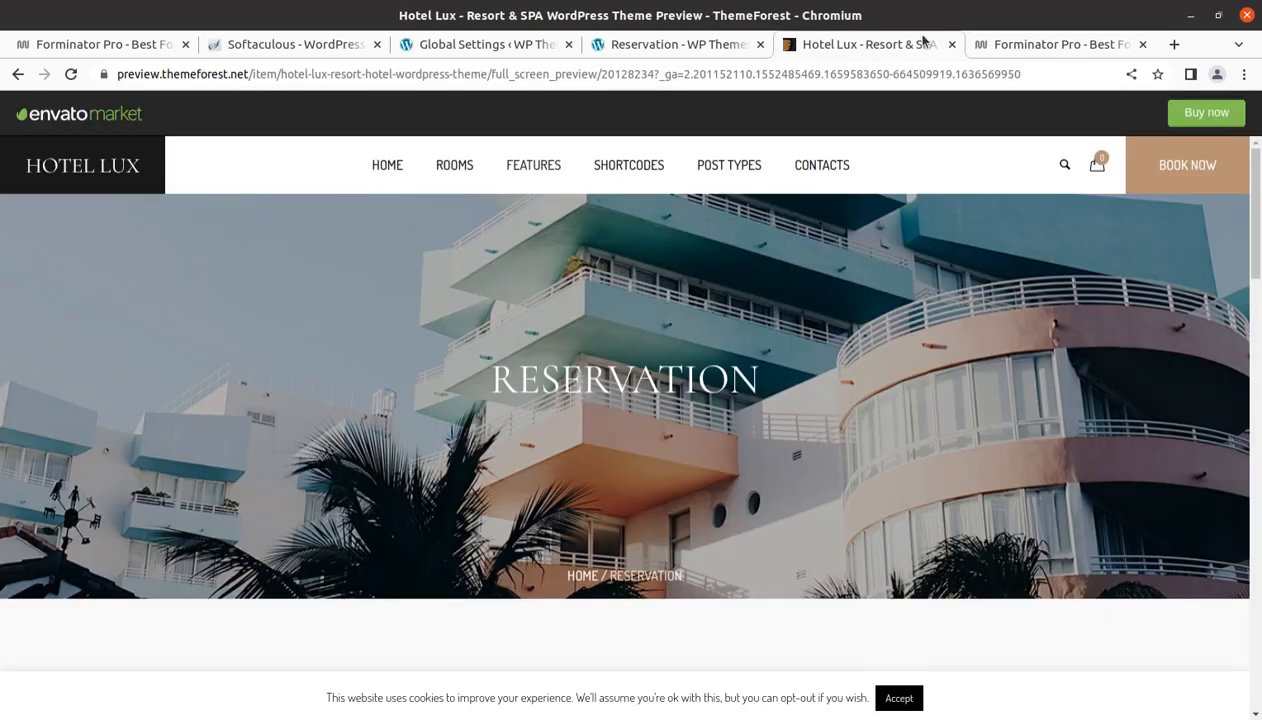
click(1020, 44)
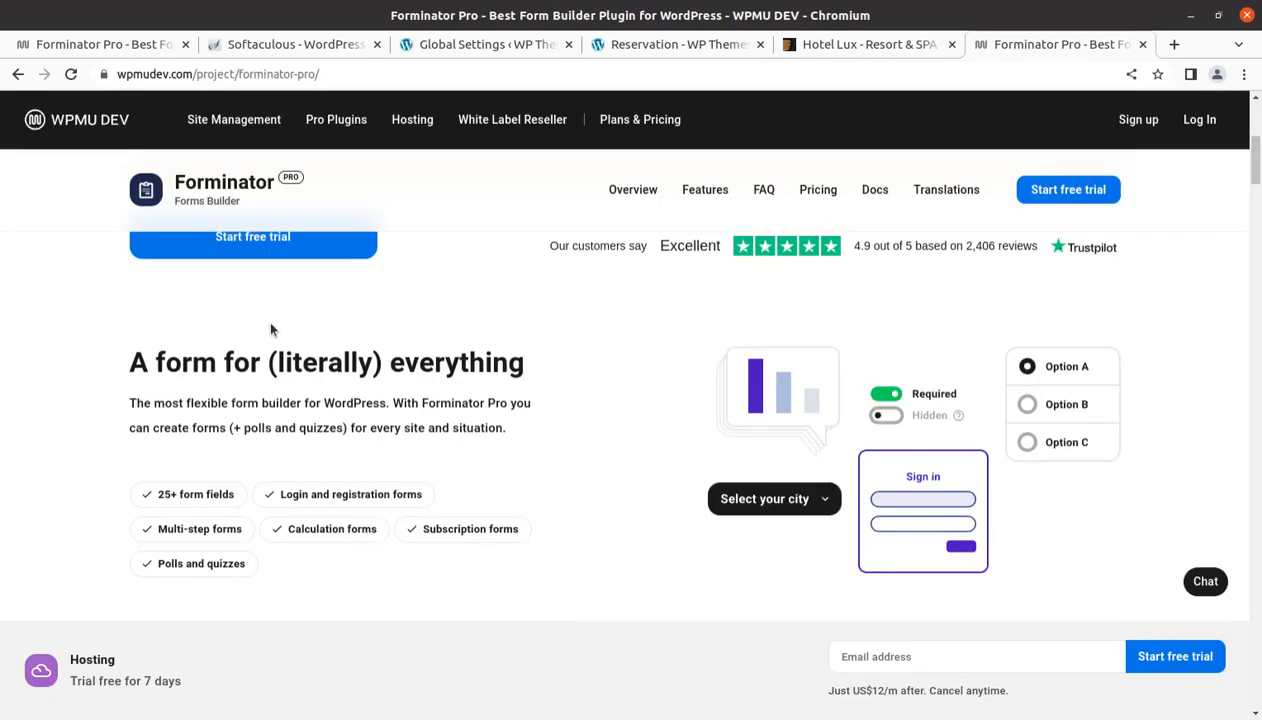
scroll(354, 563, up, 2)
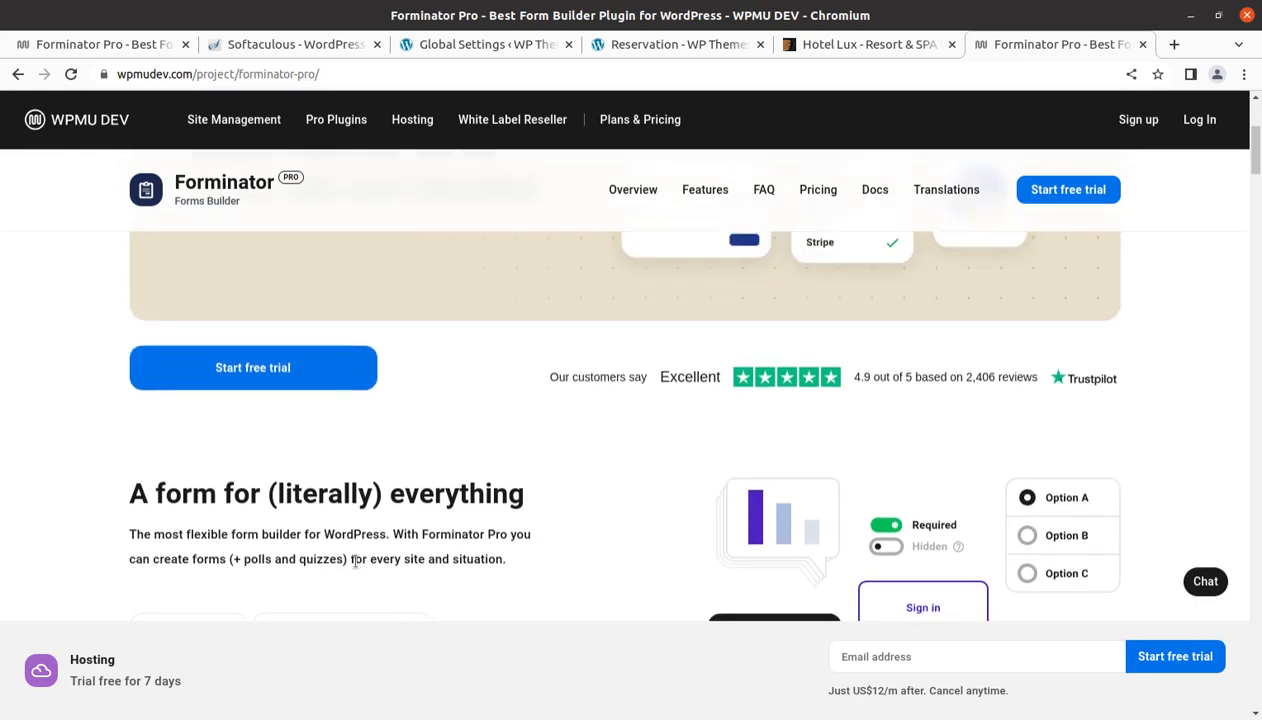
scroll(354, 562, down, 3)
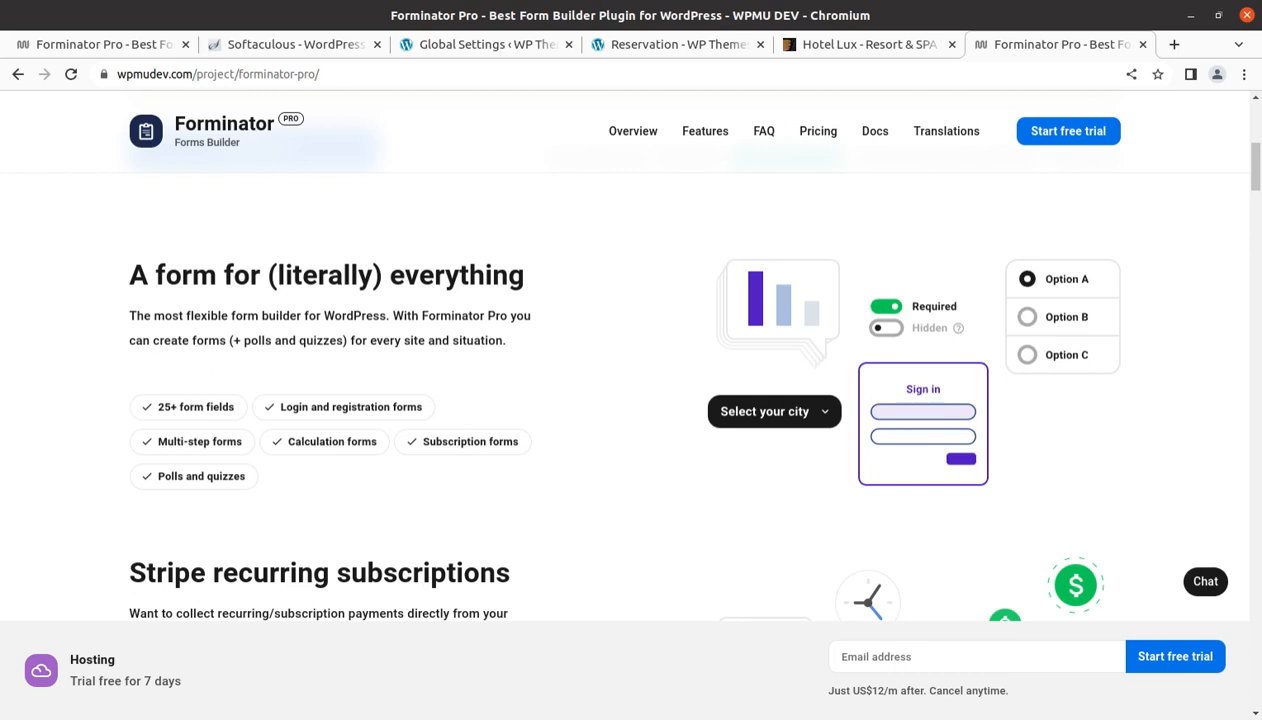
scroll(752, 705, up, 4)
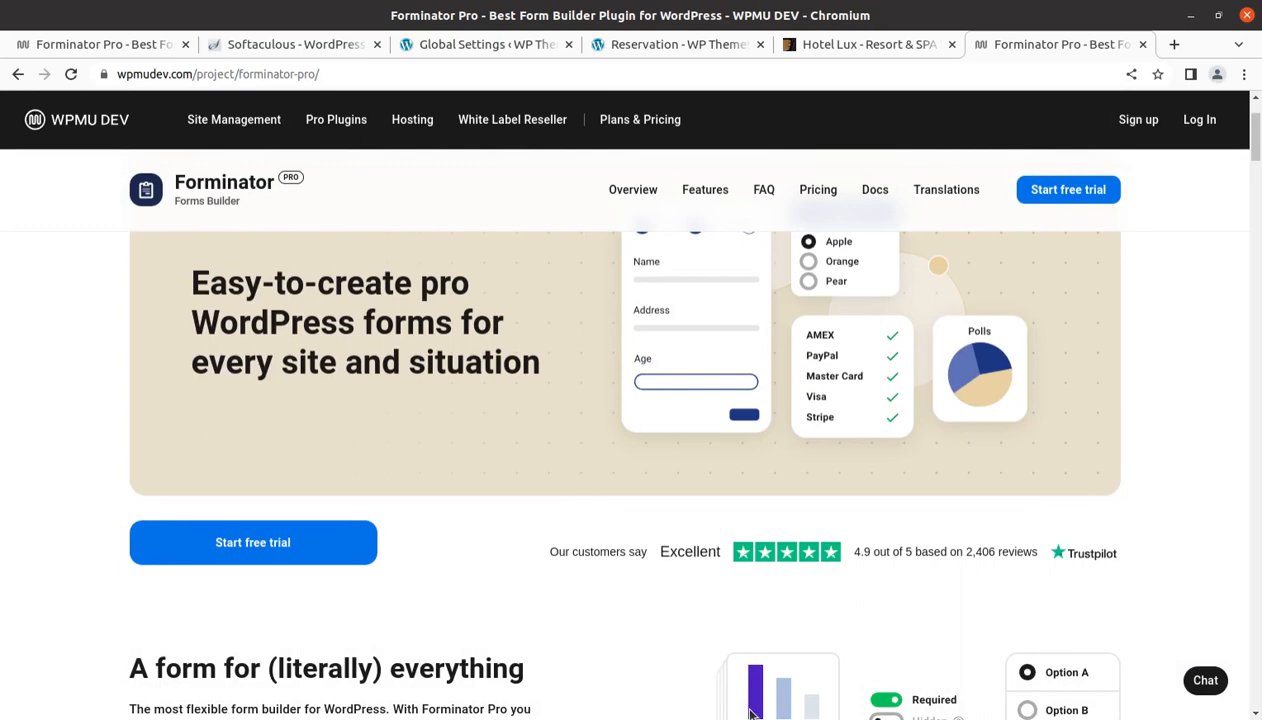
scroll(752, 712, up, 2)
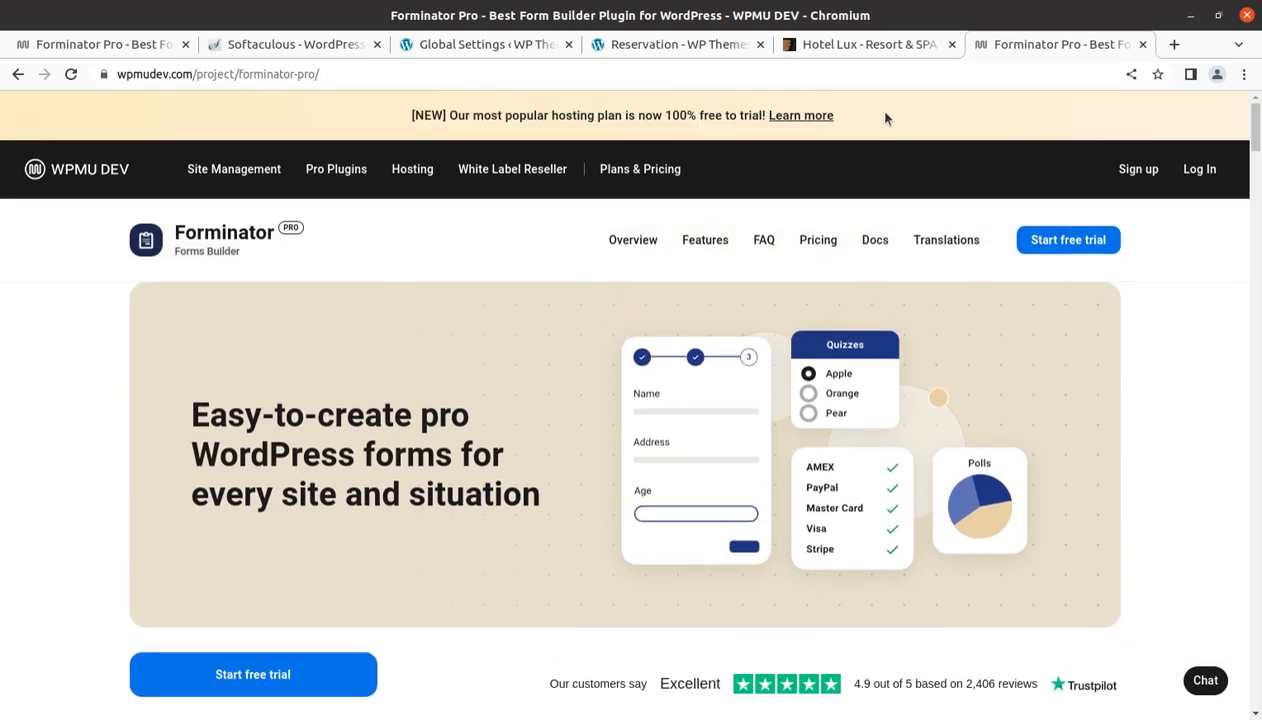
Switch to the Hotel Lux theme preview and examine the Make a Reservation form
click(860, 45)
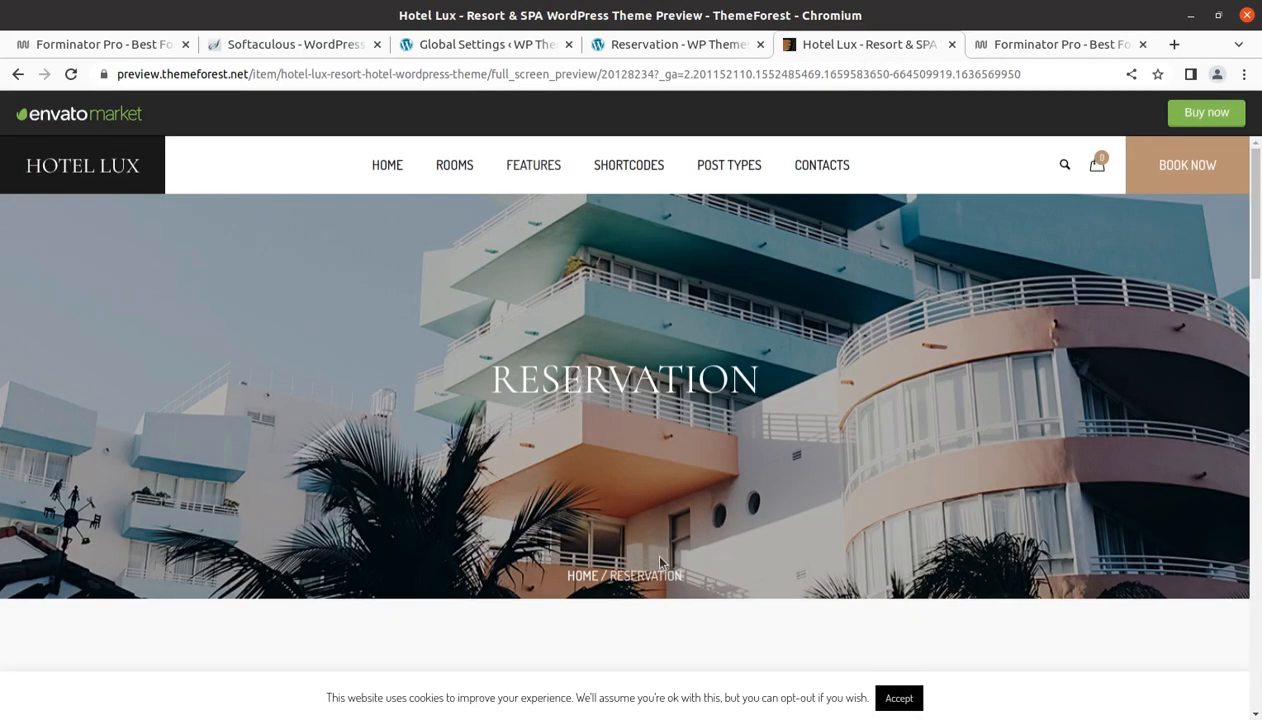
scroll(650, 548, down, 4)
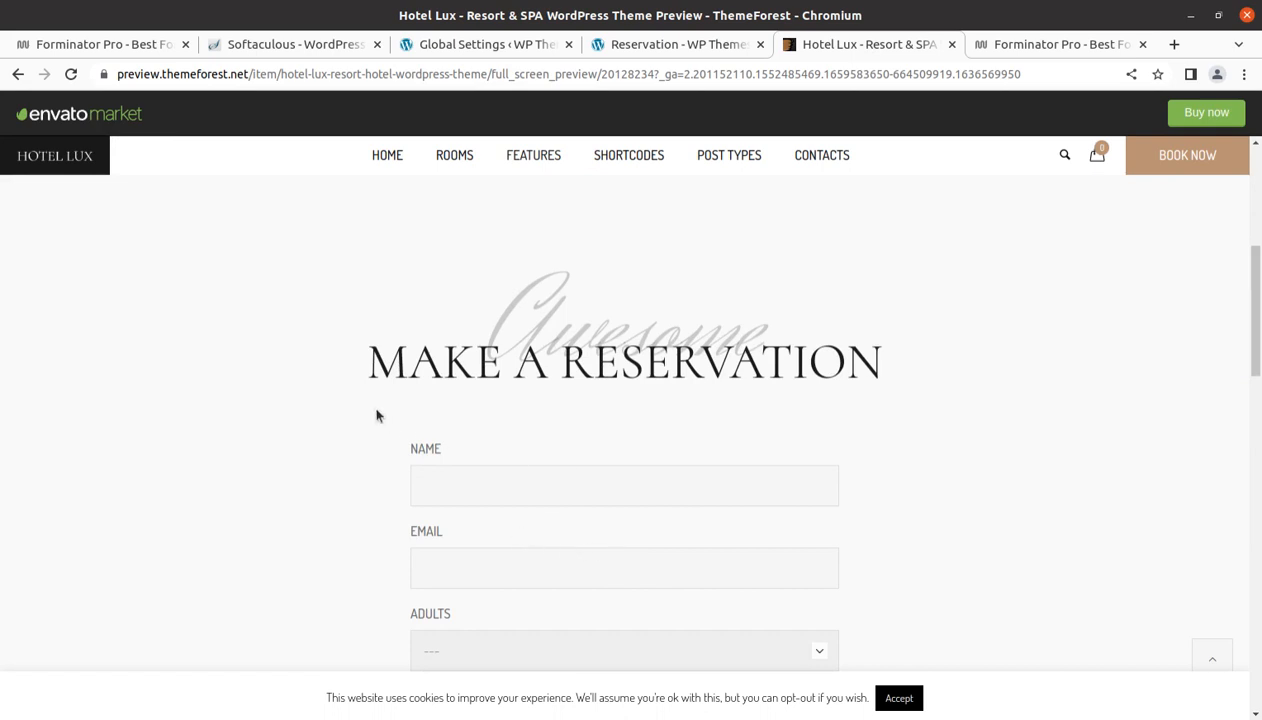